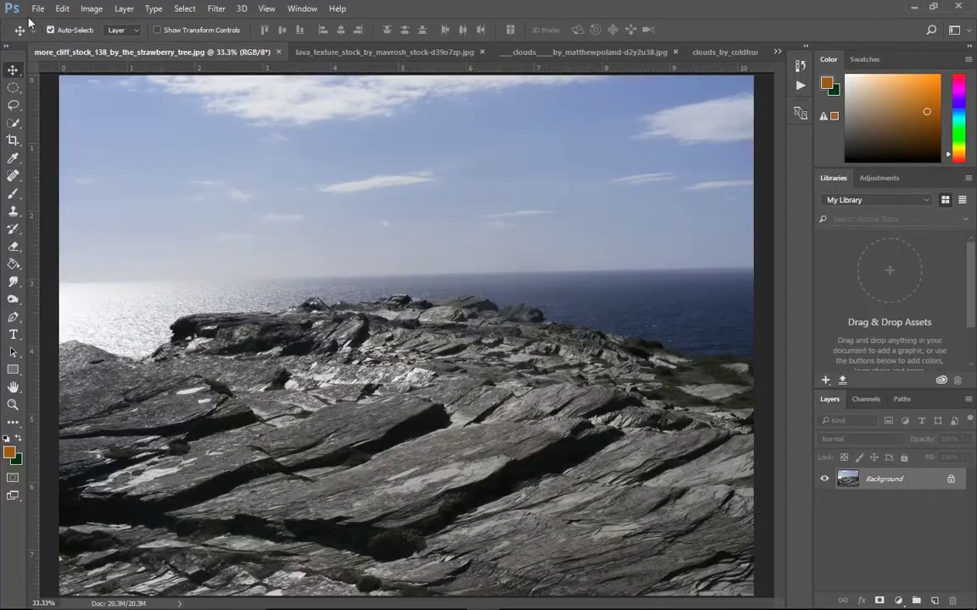
- Open the New Document dialog from the File menu
left_click(38, 8)
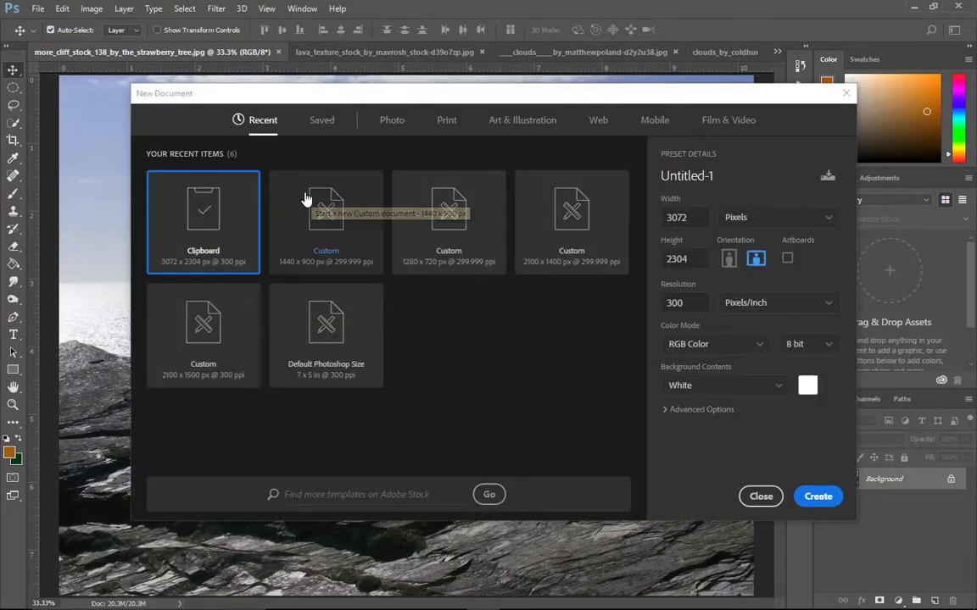
- Create a blank 1440×900 document, select all of the rocky cliff photo, and return to Untitled-1
left_click(369, 249)
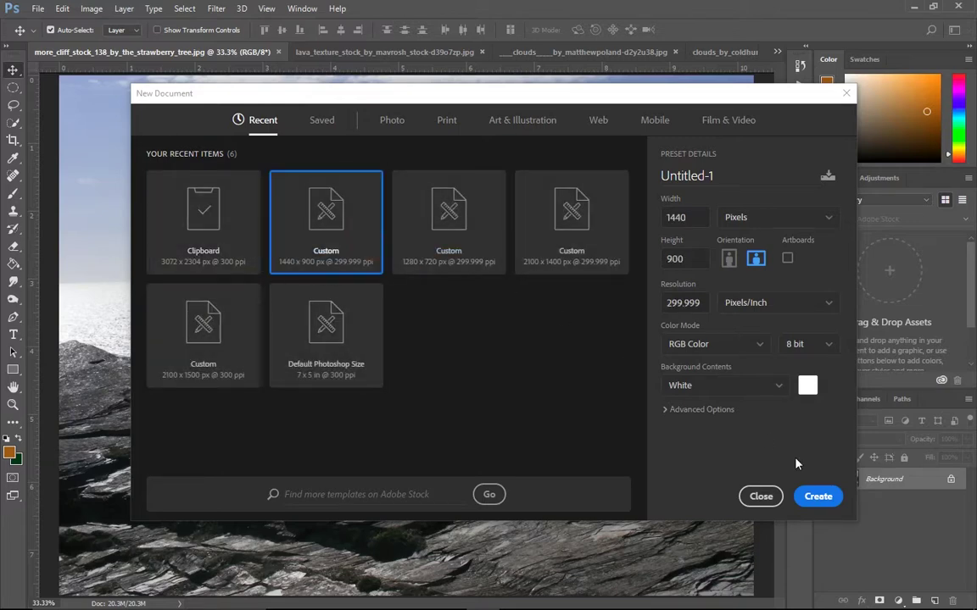
left_click(836, 502)
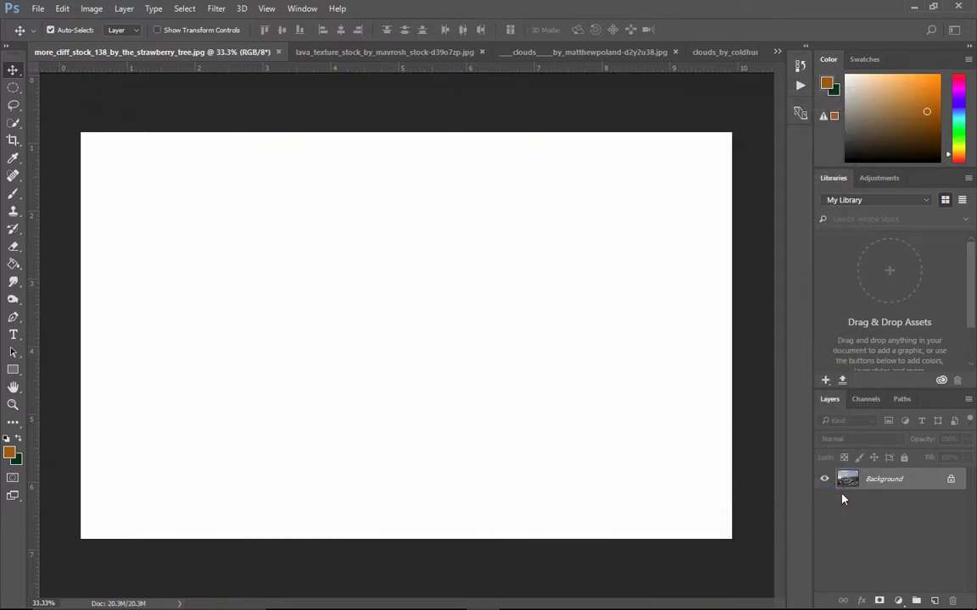
left_click(773, 52)
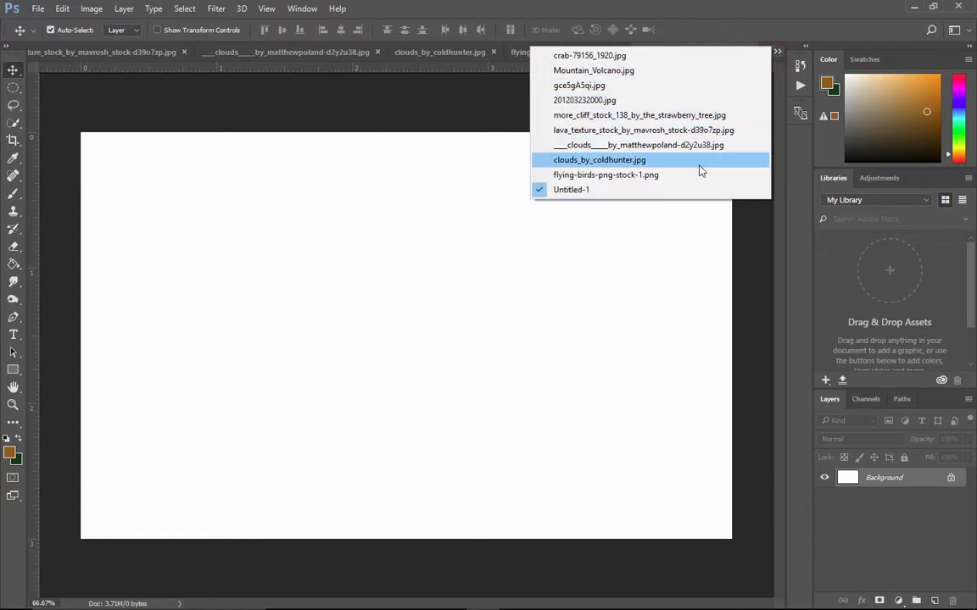
left_click(712, 116)
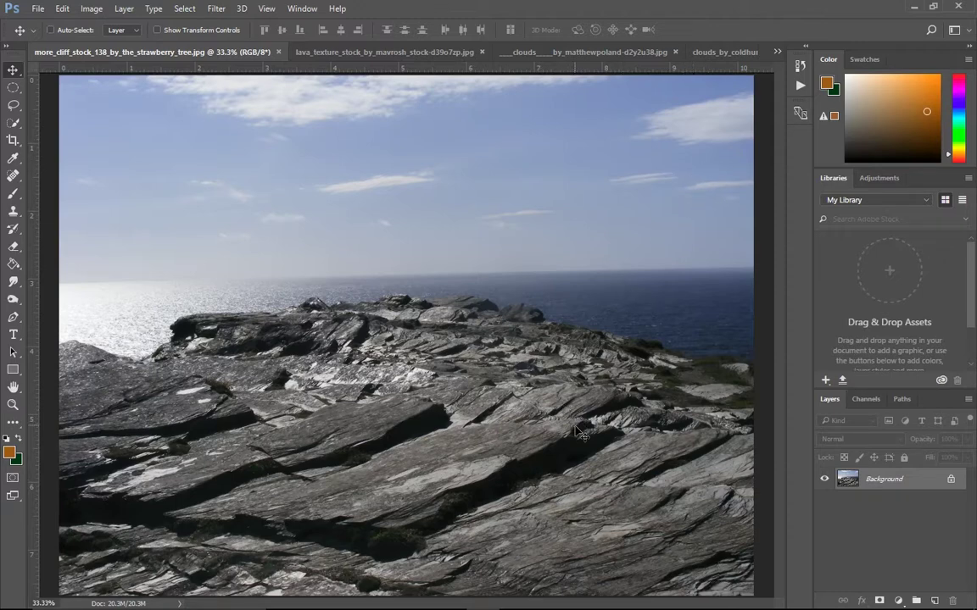
key("ctrl+a")
left_click(776, 52)
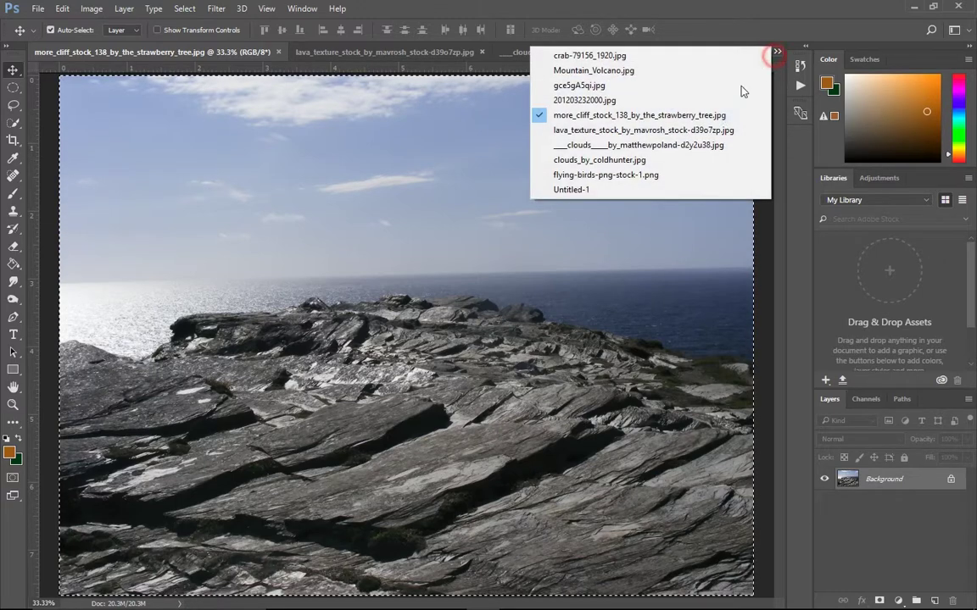
left_click(599, 190)
- Paste the cliff photo as a new layer, scale and position it, and flip it horizontally
key("ctrl+v")
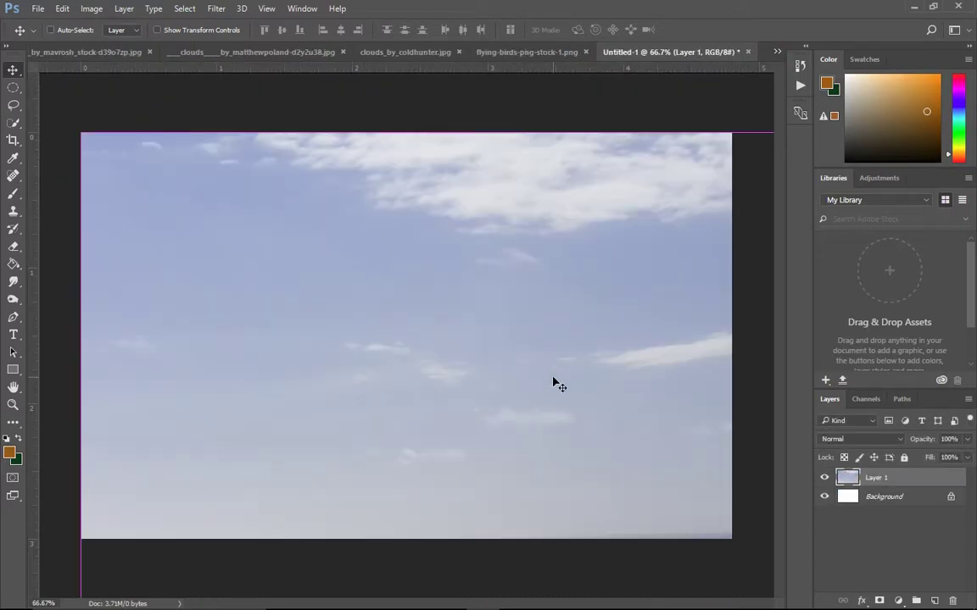
key("ctrl+t")
left_click_drag(81, 134, 302, 298)
mouse_move(619, 440)
left_mouse_down()
mouse_move(471, 277)
mouse_move(386, 211)
mouse_move(67, 108)
mouse_move(248, 256)
left_mouse_up()
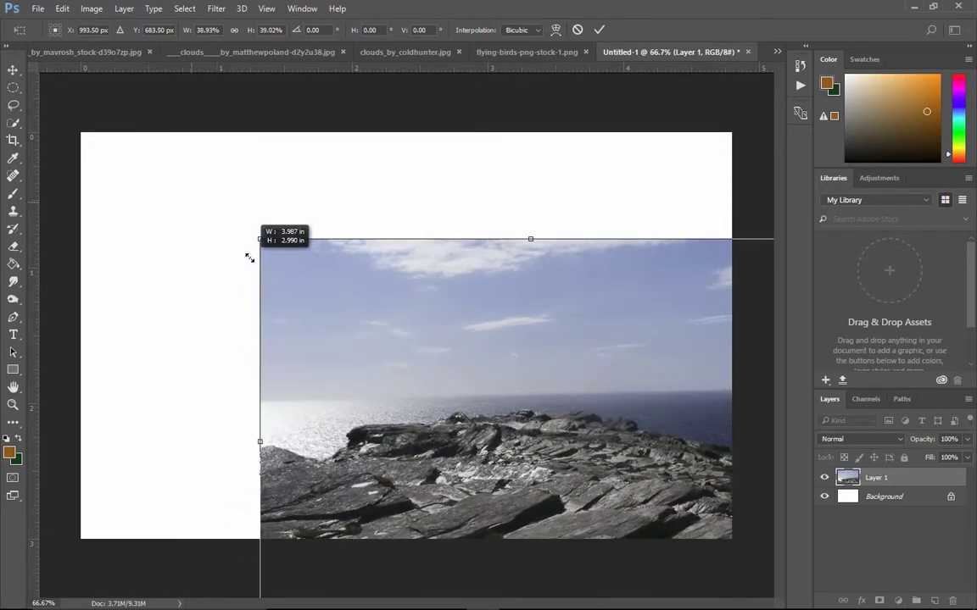
mouse_move(577, 390)
left_mouse_down()
mouse_move(389, 290)
mouse_move(398, 289)
left_mouse_up()
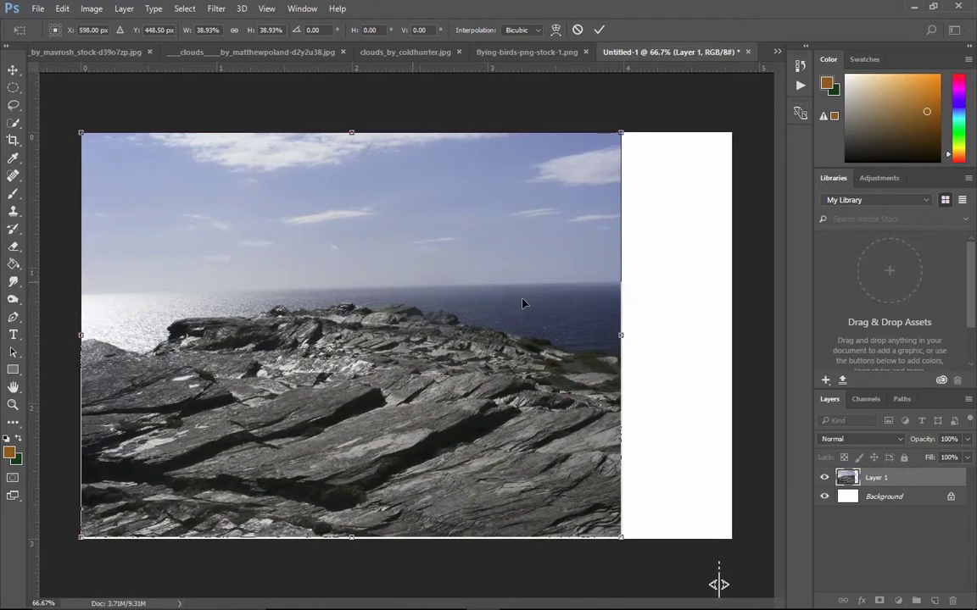
mouse_move(621, 133)
left_mouse_down()
mouse_move(719, 84)
mouse_move(682, 87)
left_mouse_up()
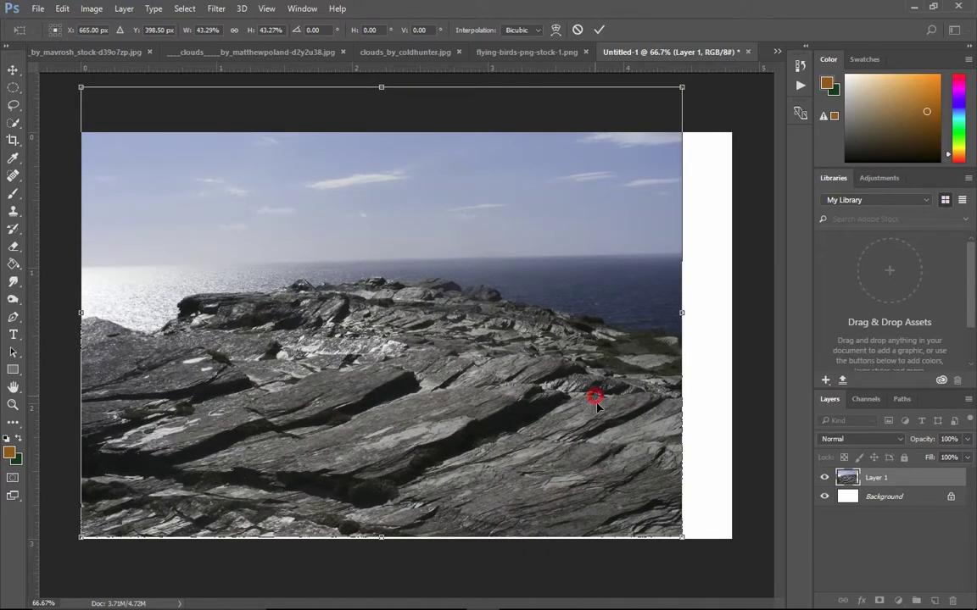
left_click_drag(596, 400, 614, 434)
right_click(523, 388)
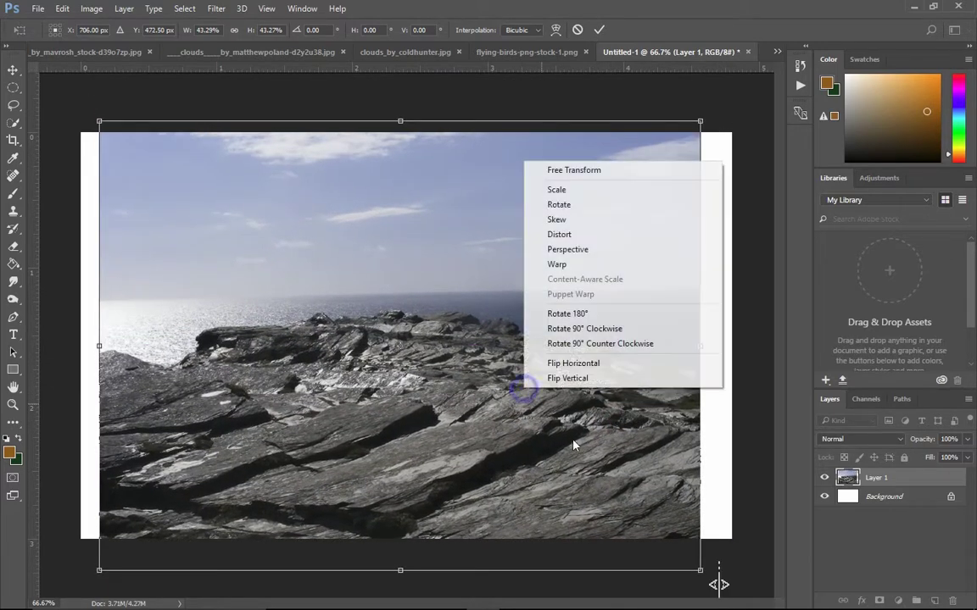
left_click(573, 363)
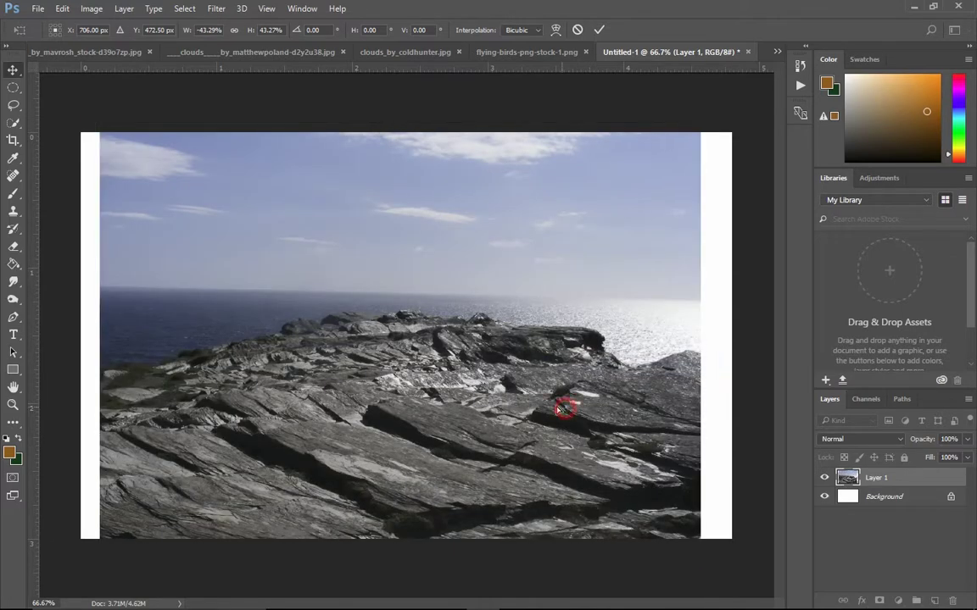
left_click_drag(564, 410, 545, 410)
key("Return")
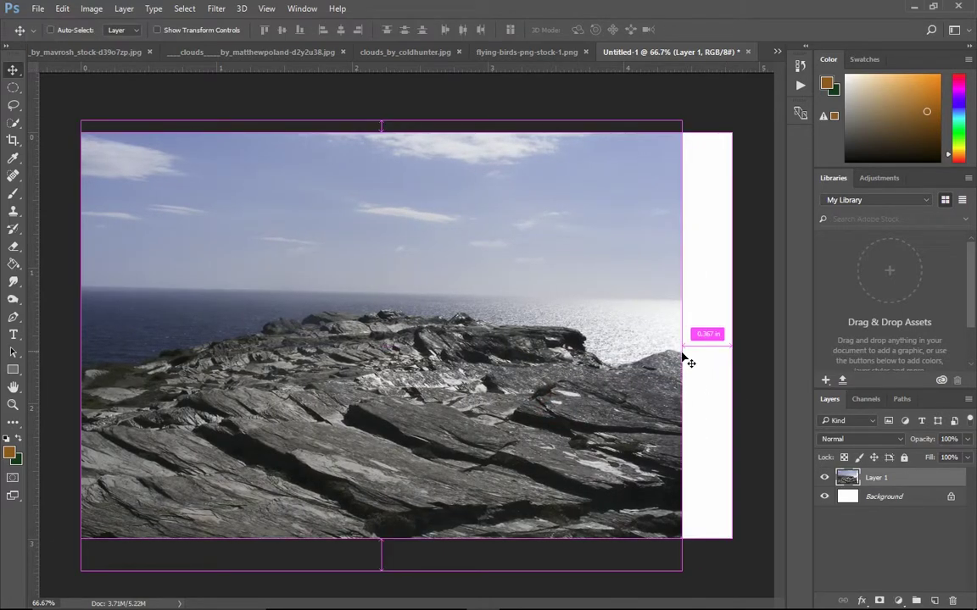
- Stretch the cliff layer wider to fill the canvas and nudge it up slightly
key("ctrl+t")
left_click_drag(685, 346, 731, 347)
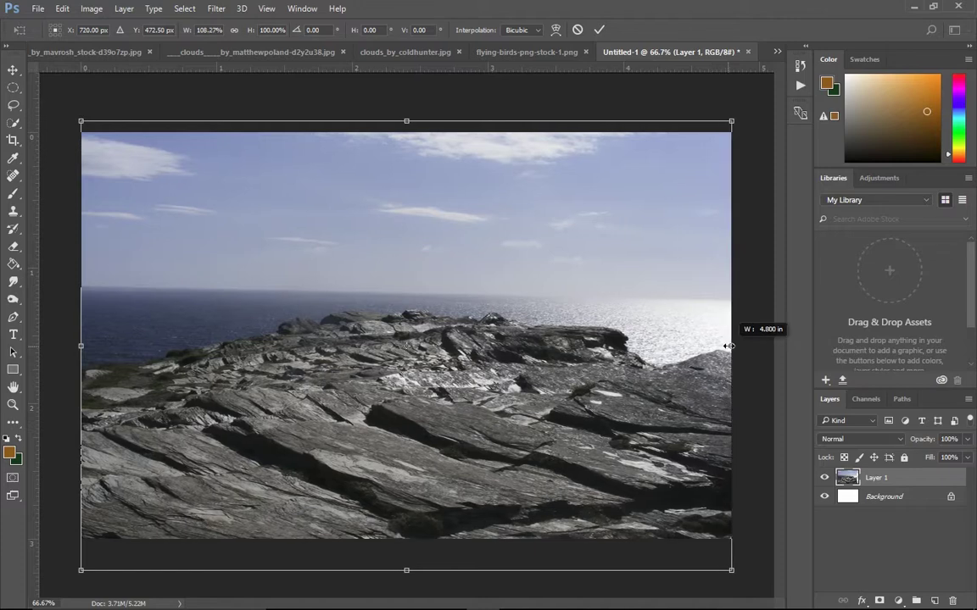
key("Return")
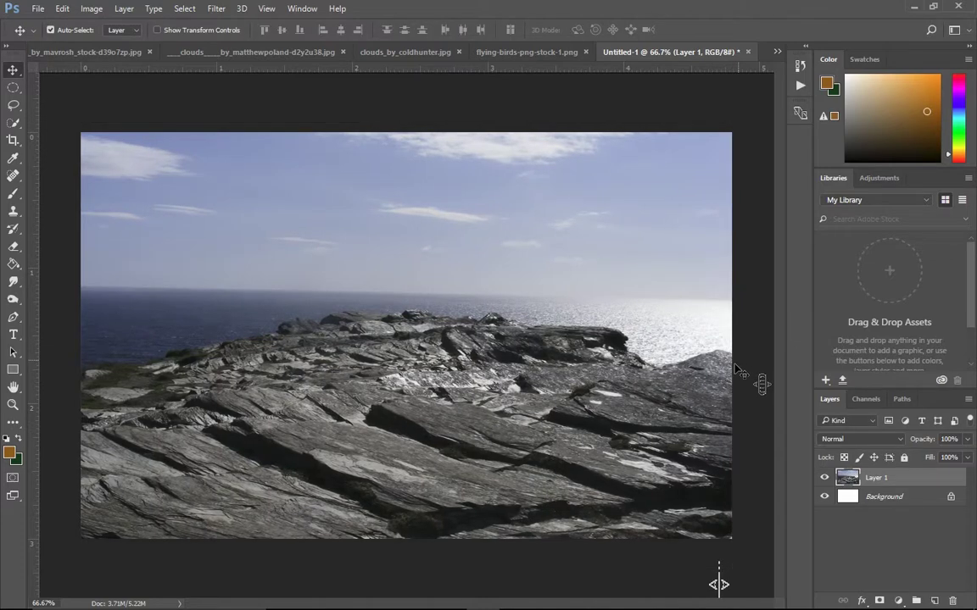
left_click_drag(577, 409, 577, 403)
- Copy the whole clouds_by_coldhunter photo and paste it into Untitled-1 as a new layer
left_click(776, 52)
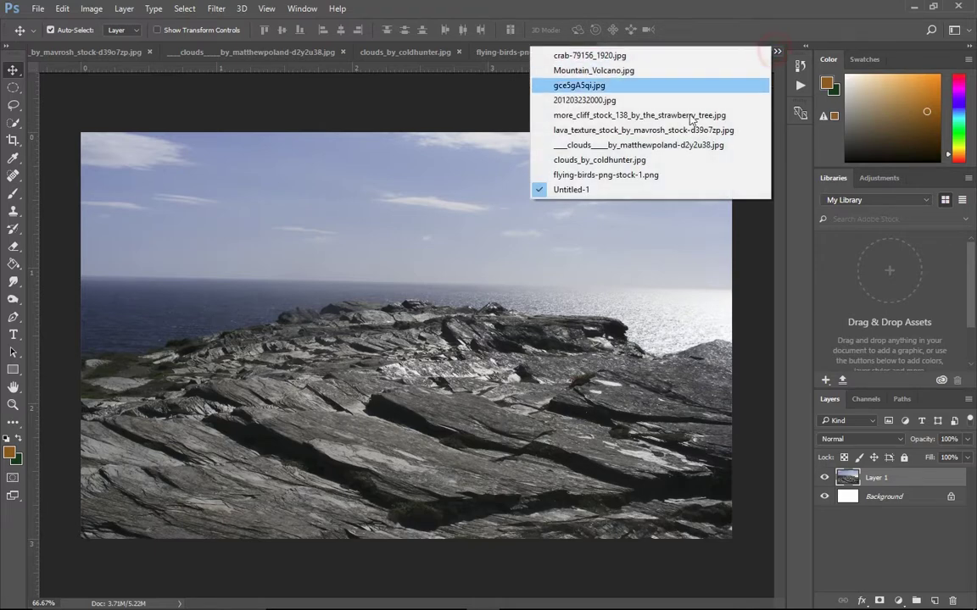
left_click(668, 160)
key("ctrl+a")
left_click(777, 51)
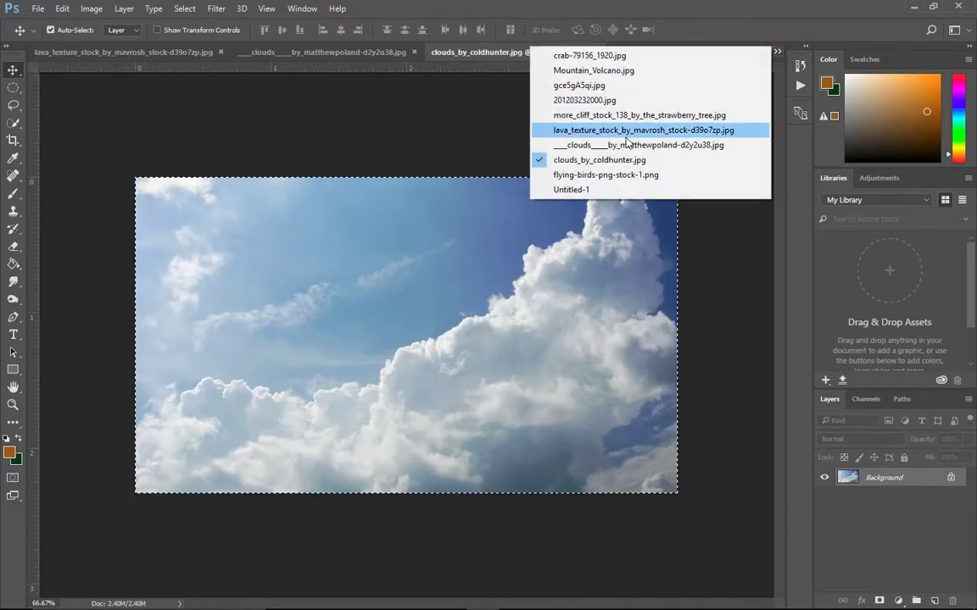
left_click(617, 189)
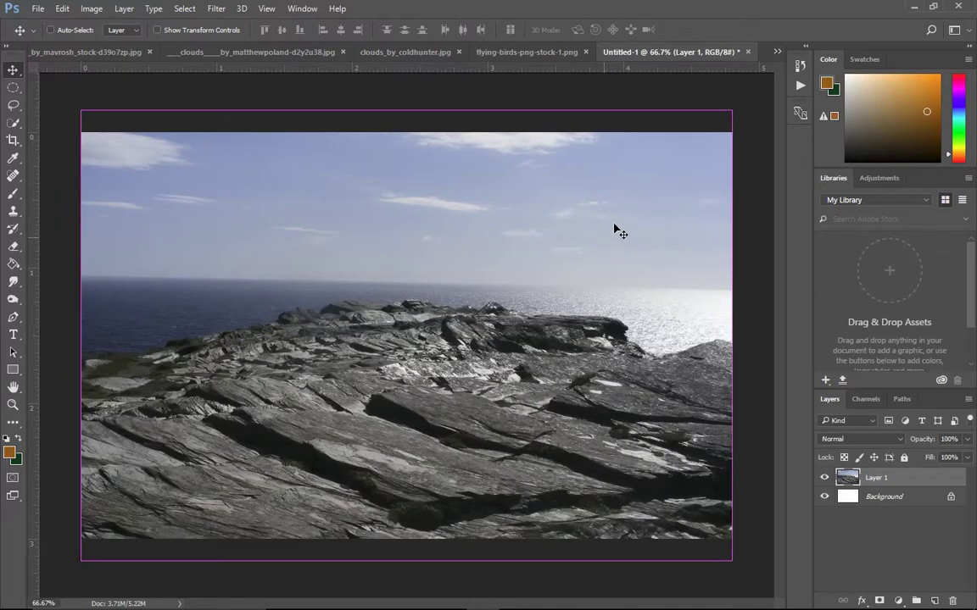
key("ctrl+v")
- Move the clouds to the top-left, flip them horizontally, and add a layer mask
left_click_drag(535, 343, 484, 305)
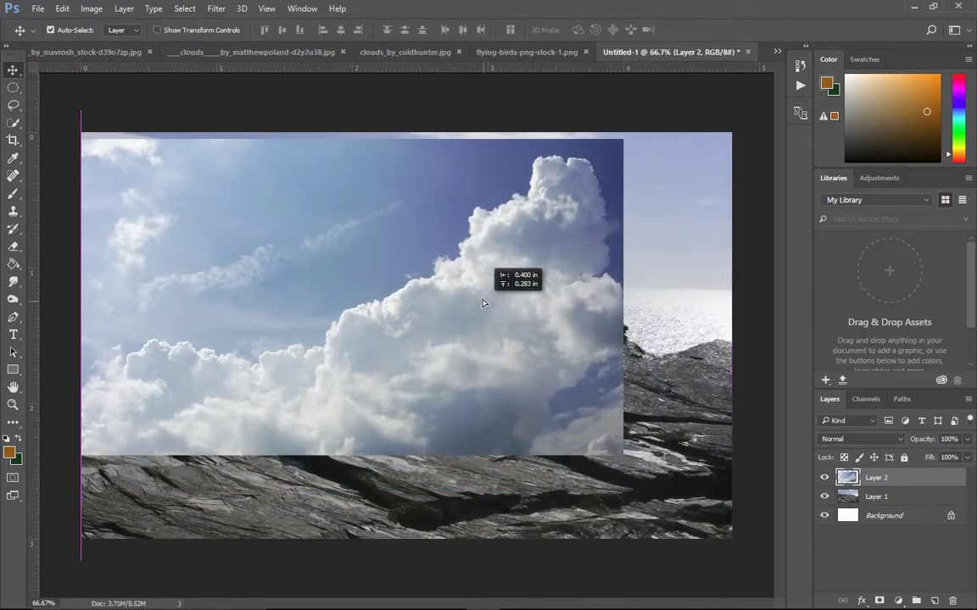
key("ctrl+t")
right_click(481, 298)
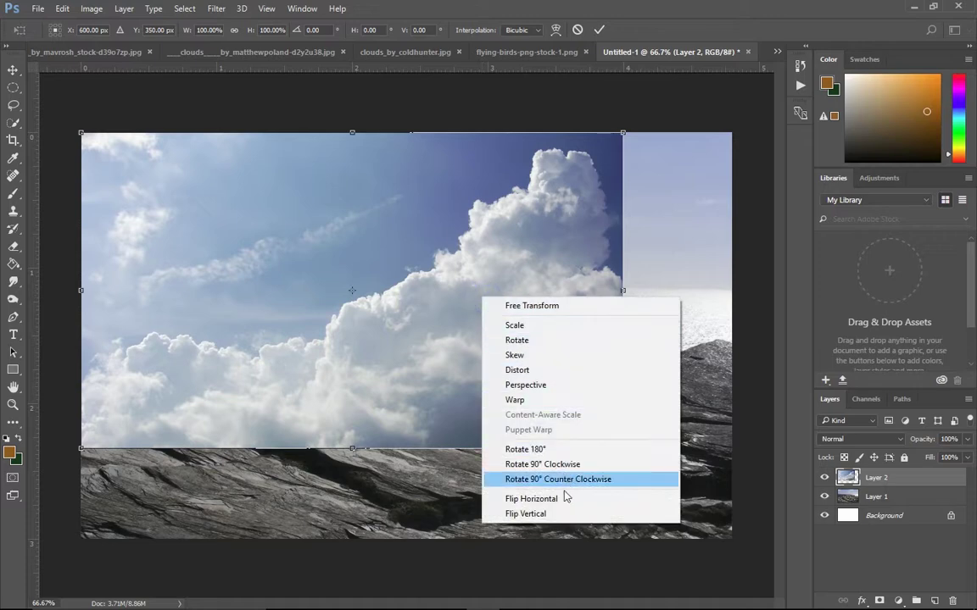
left_click(559, 498)
key("Return")
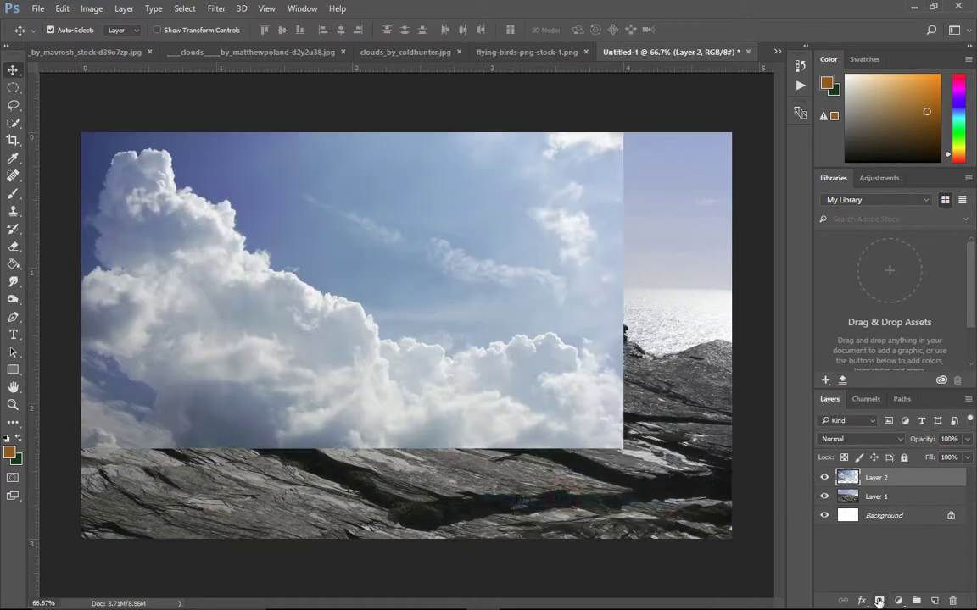
left_click(879, 601)
- Set up a soft round brush at 250 px
key("b")
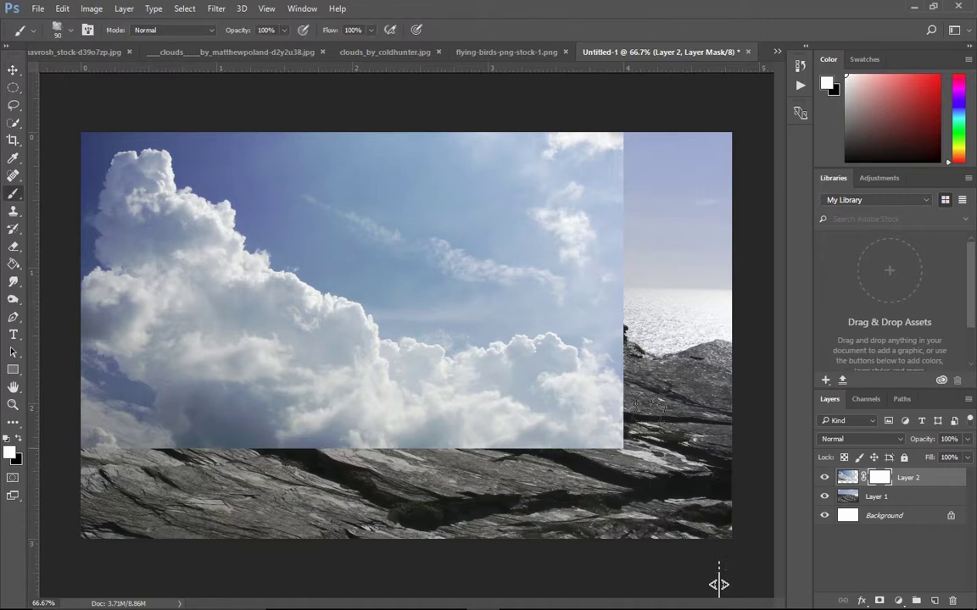
left_click(65, 34)
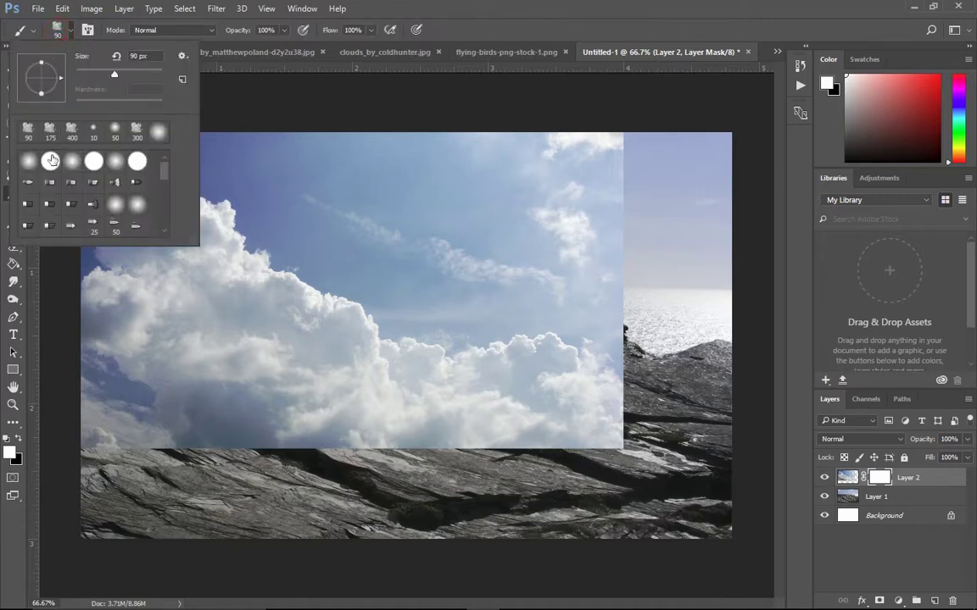
left_click(400, 127)
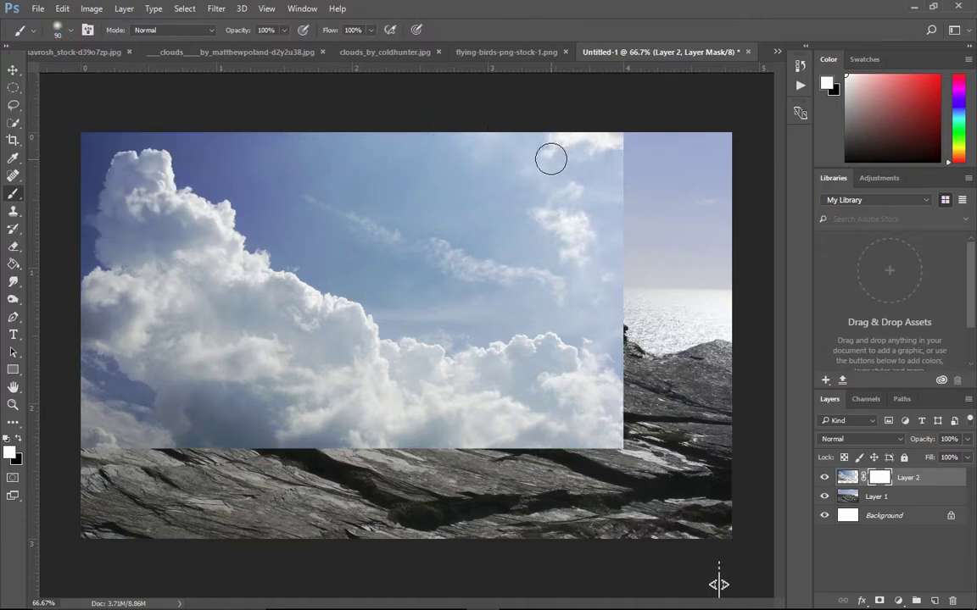
key("bracketright")
key("bracketright")
key("bracketright")
left_click(619, 133)
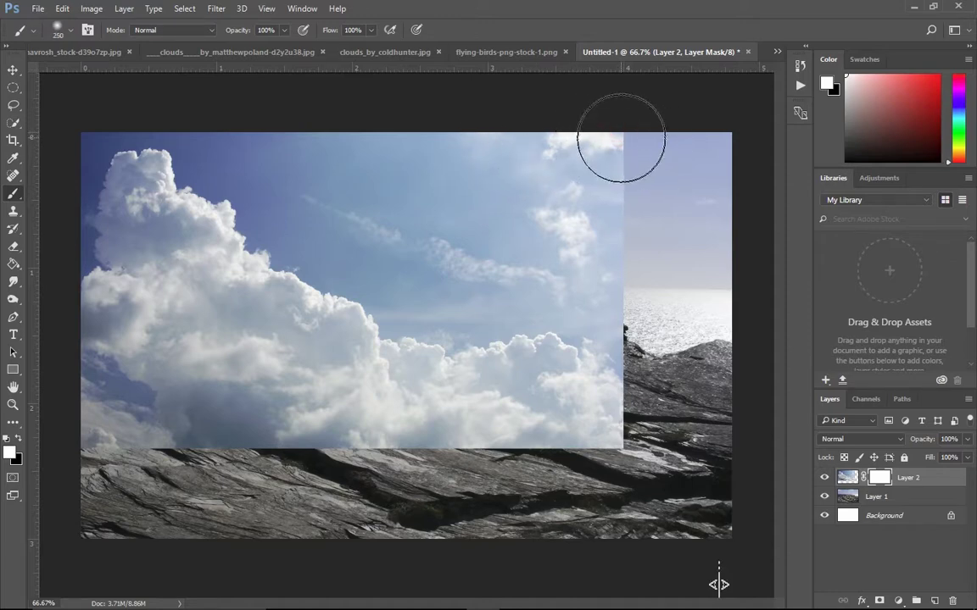
- Paint the Layer 2 mask to fade the clouds' upper-right and lower edges into sea and rocks
mouse_move(626, 146)
left_mouse_down()
mouse_move(293, 136)
mouse_move(278, 187)
mouse_move(451, 262)
mouse_move(501, 251)
mouse_move(632, 283)
mouse_move(507, 279)
mouse_move(617, 290)
mouse_move(680, 356)
mouse_move(653, 338)
mouse_move(559, 390)
mouse_move(665, 338)
mouse_move(670, 314)
mouse_move(543, 390)
mouse_move(475, 392)
mouse_move(570, 496)
mouse_move(237, 509)
left_mouse_up()
mouse_move(318, 508)
left_mouse_down()
mouse_move(255, 415)
mouse_move(143, 509)
left_mouse_up()
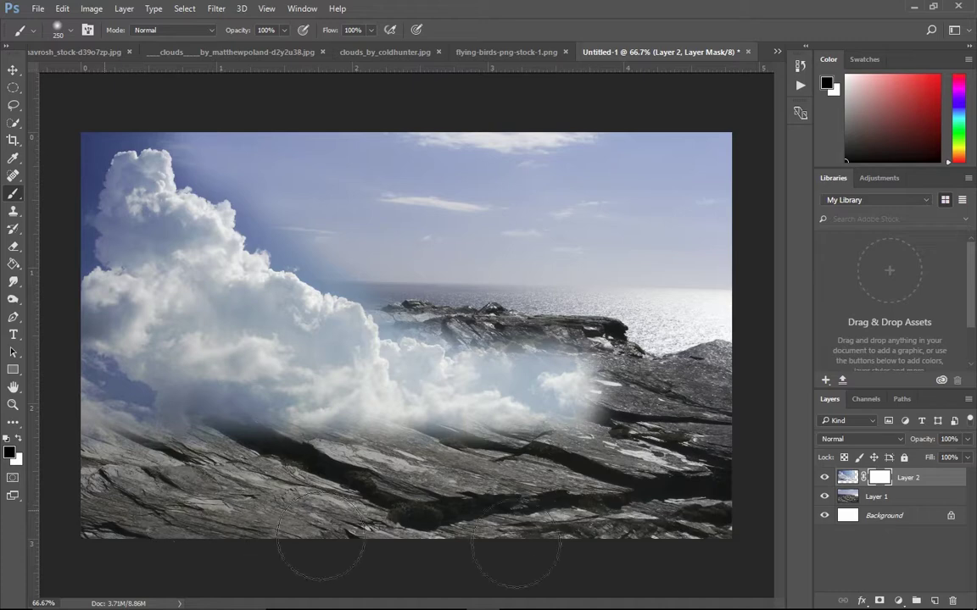
left_click(13, 71)
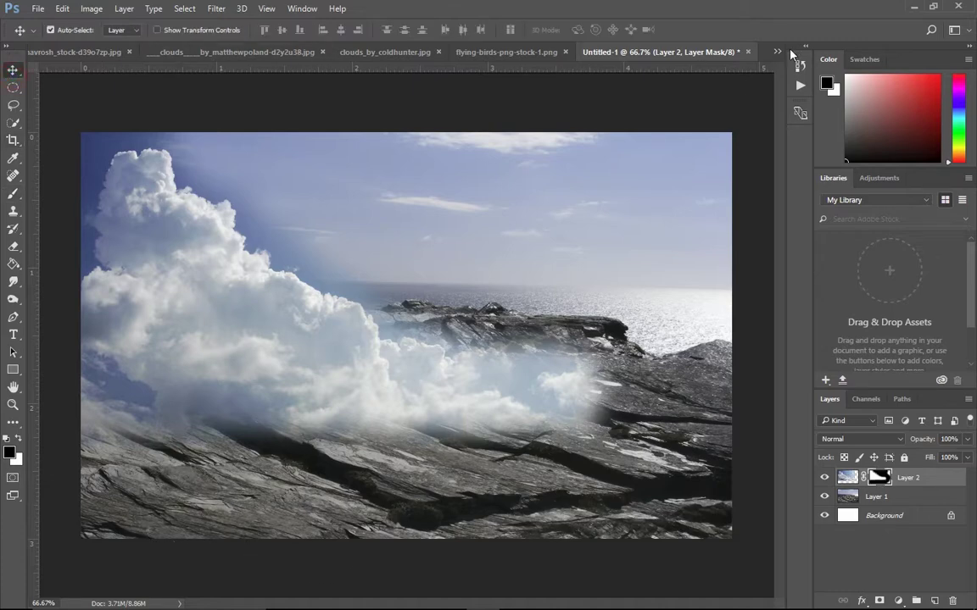
- Paste the matthewpoland clouds photo as Layer 3, shift it up and right, and add a mask
left_click(780, 52)
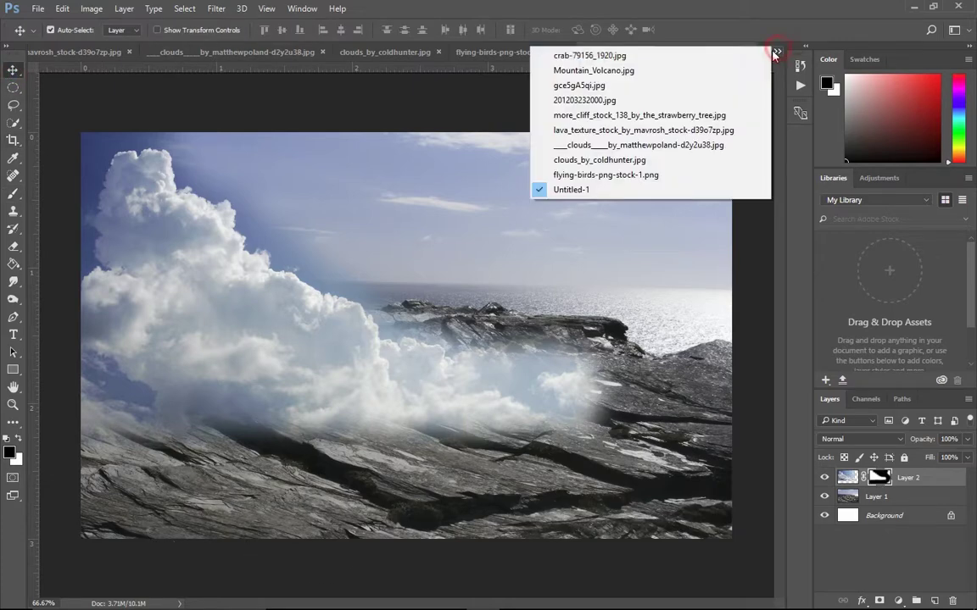
left_click(698, 145)
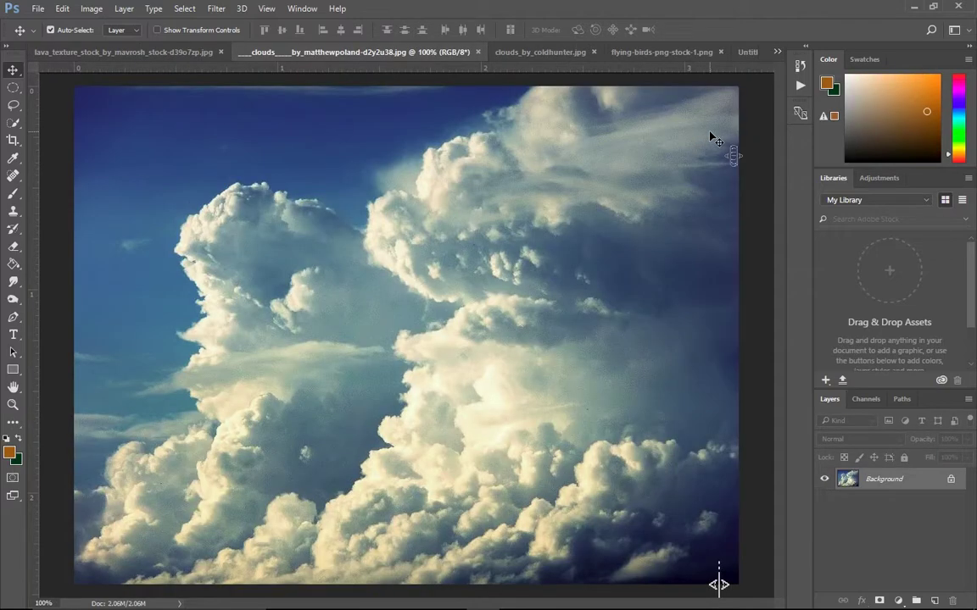
key("ctrl+a")
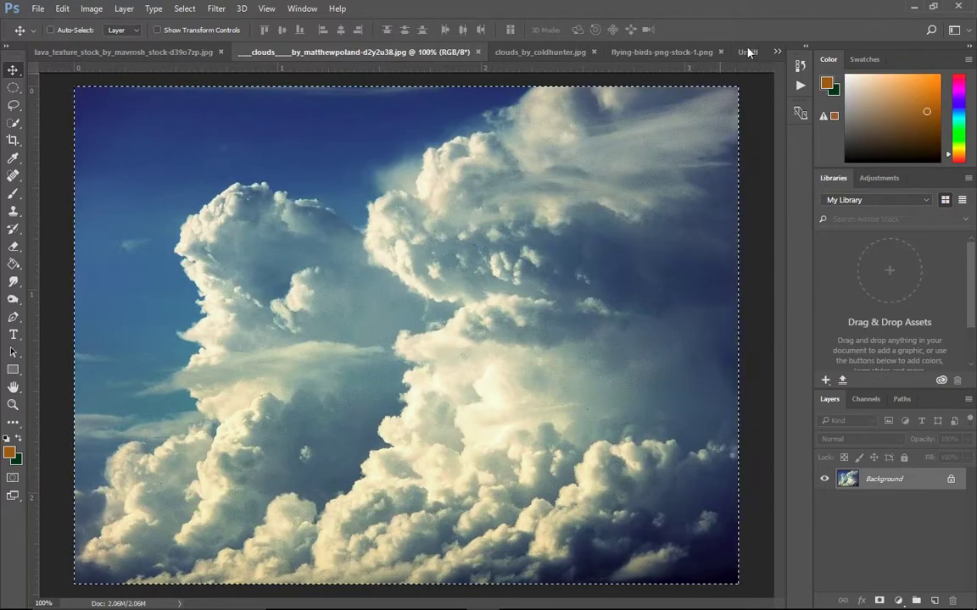
left_click(778, 52)
left_click(653, 194)
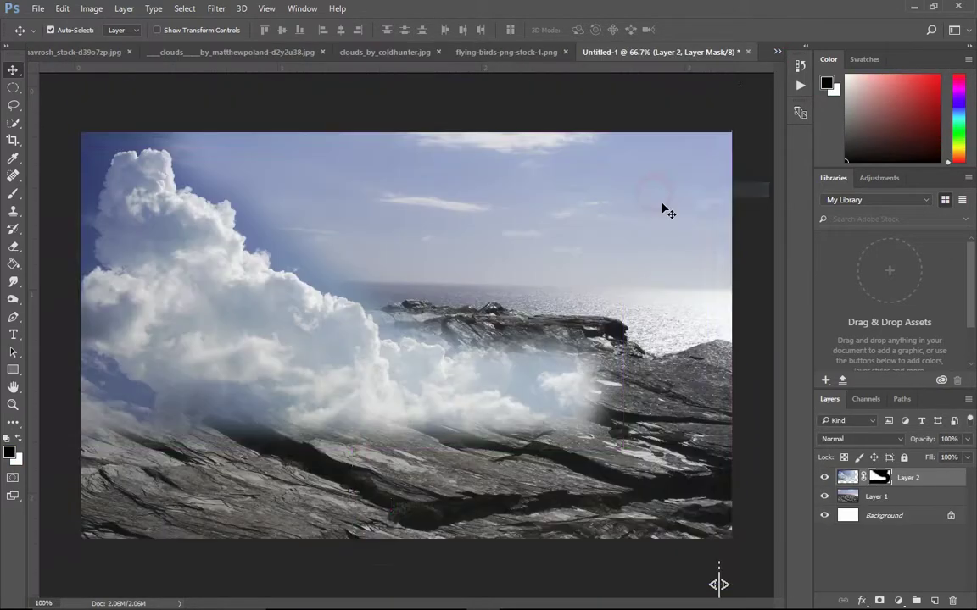
key("ctrl+v")
mouse_move(492, 361)
left_mouse_down()
mouse_move(599, 325)
mouse_move(597, 296)
mouse_move(587, 371)
mouse_move(595, 339)
left_mouse_up()
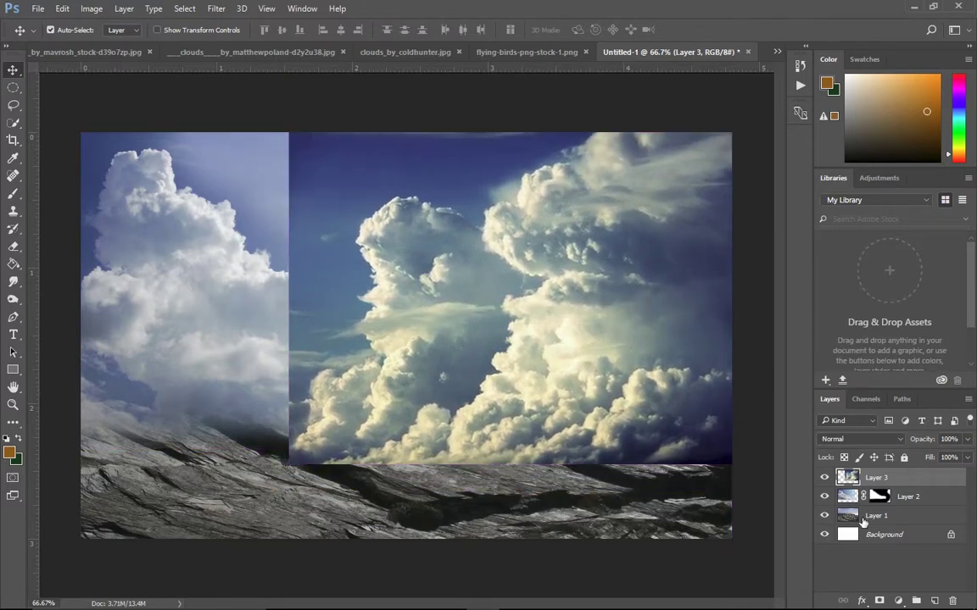
left_click(879, 600)
- Mask out the bottom of Layer 3's clouds to reveal the rocks, then raise them slightly
key("b")
mouse_move(653, 492)
left_mouse_down()
mouse_move(719, 512)
mouse_move(758, 453)
mouse_move(728, 494)
mouse_move(617, 501)
mouse_move(349, 469)
mouse_move(649, 490)
mouse_move(745, 448)
mouse_move(774, 344)
mouse_move(480, 506)
mouse_move(262, 414)
mouse_move(248, 348)
mouse_move(305, 262)
mouse_move(257, 207)
mouse_move(257, 119)
mouse_move(274, 185)
mouse_move(371, 130)
mouse_move(270, 210)
mouse_move(349, 465)
mouse_move(585, 475)
mouse_move(398, 469)
mouse_move(391, 458)
mouse_move(459, 507)
left_mouse_up()
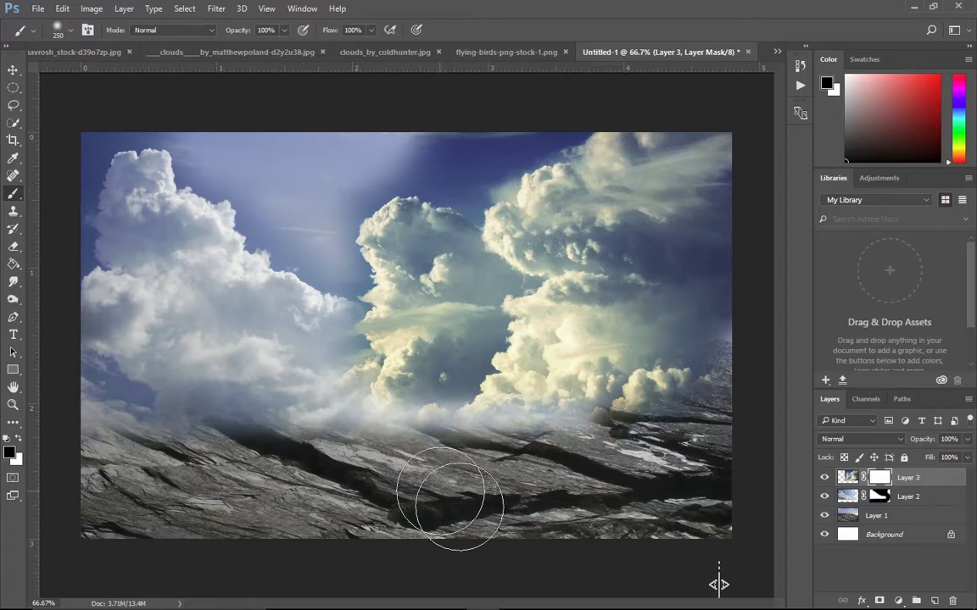
left_click(13, 71)
mouse_move(578, 322)
left_mouse_down()
mouse_move(596, 286)
mouse_move(581, 291)
left_mouse_up()
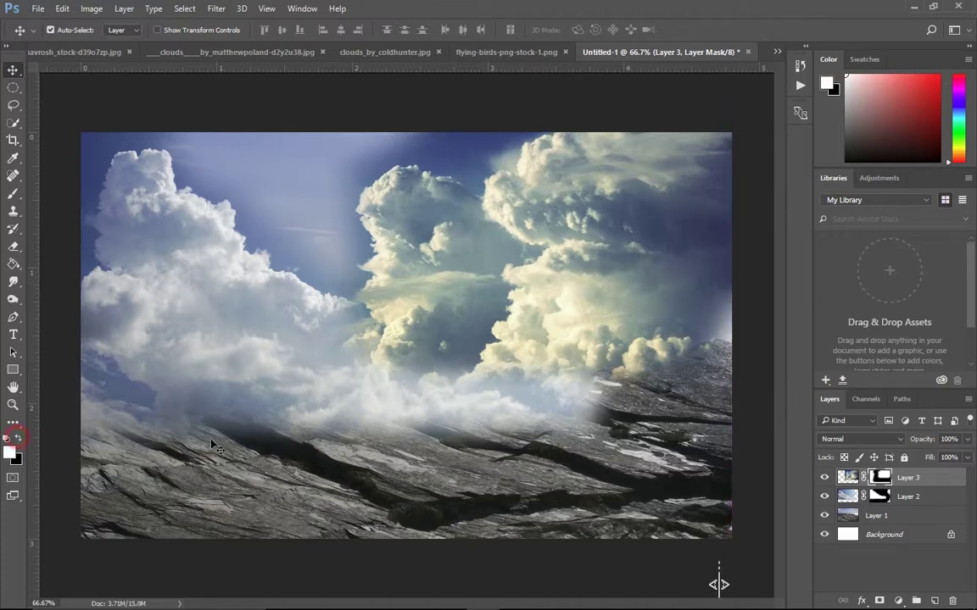
key("b")
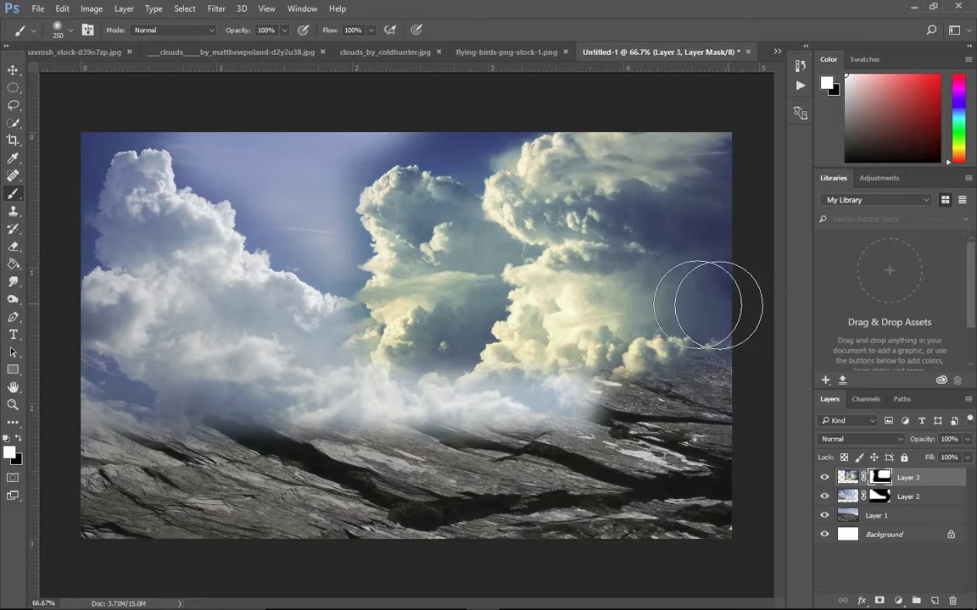
left_click(847, 496)
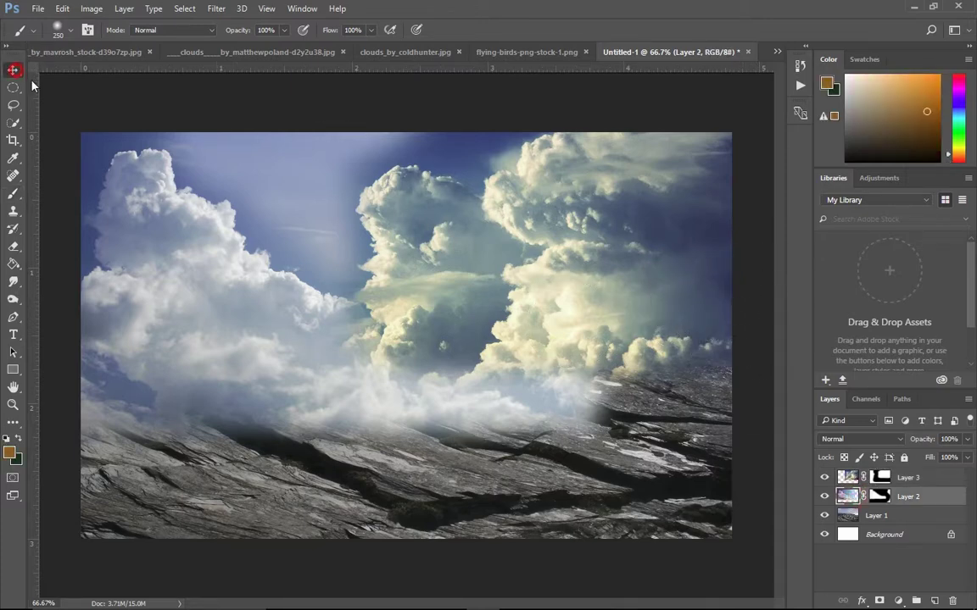
- Raise Layer 2's clouds by about 0.23 in
left_click(15, 72)
left_click_drag(222, 324, 225, 301)
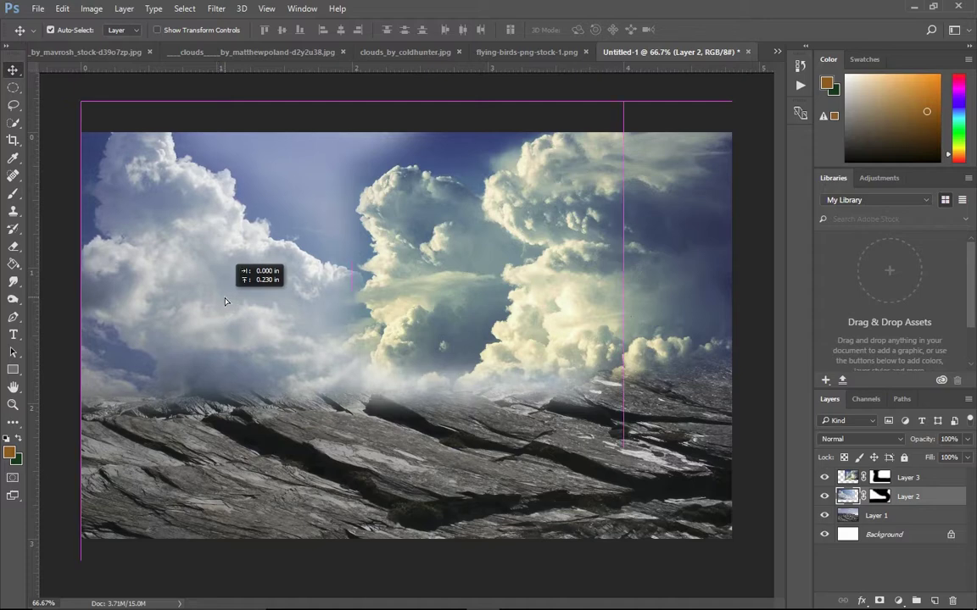
left_click_drag(225, 301, 225, 301)
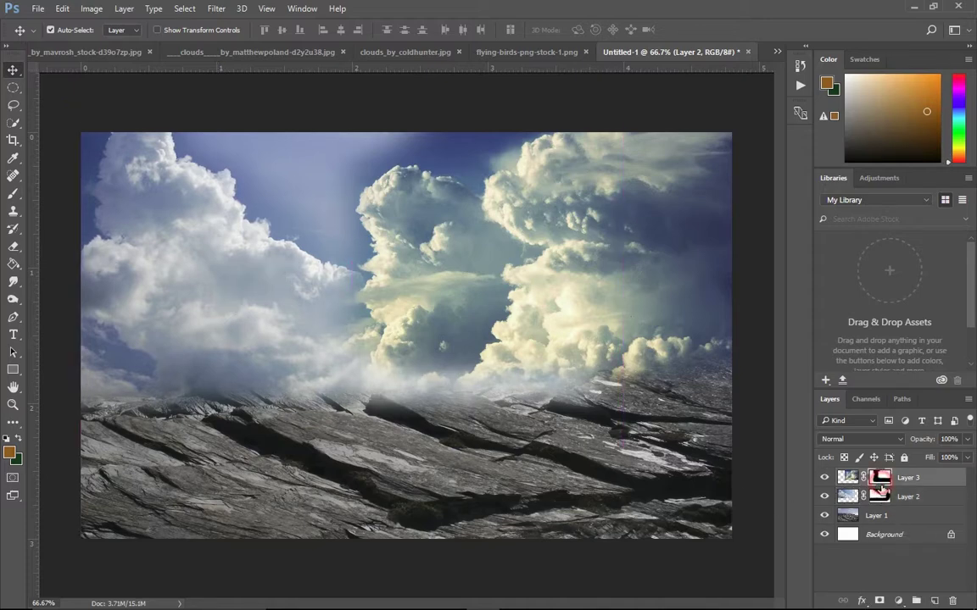
- Paint Layer 2's mask to blend the clouds into the upper-left sky
left_click(880, 496)
key("b")
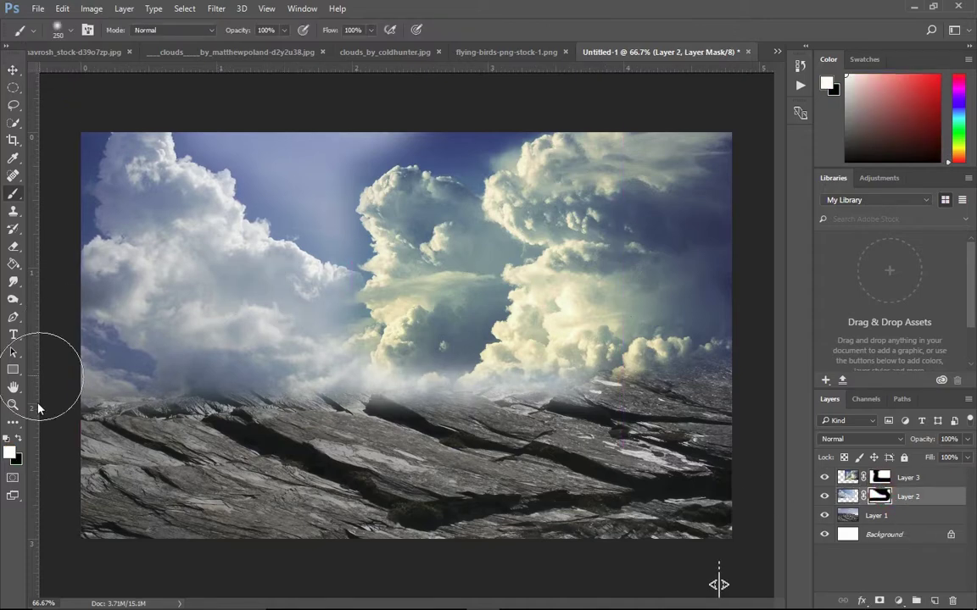
left_click(170, 222)
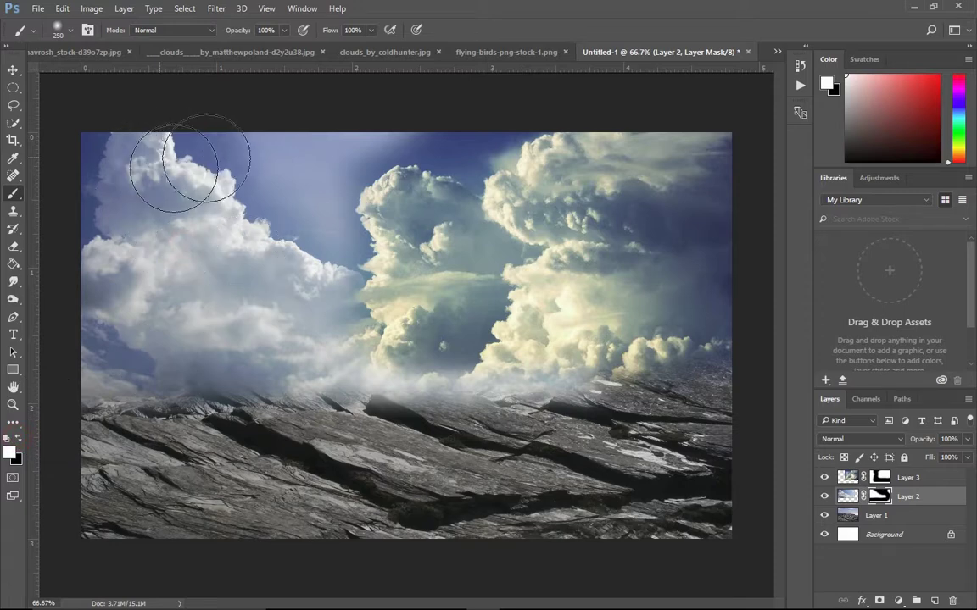
mouse_move(301, 147)
left_mouse_down()
mouse_move(295, 109)
mouse_move(250, 218)
mouse_move(327, 192)
mouse_move(352, 151)
mouse_move(294, 327)
mouse_move(249, 267)
left_mouse_up()
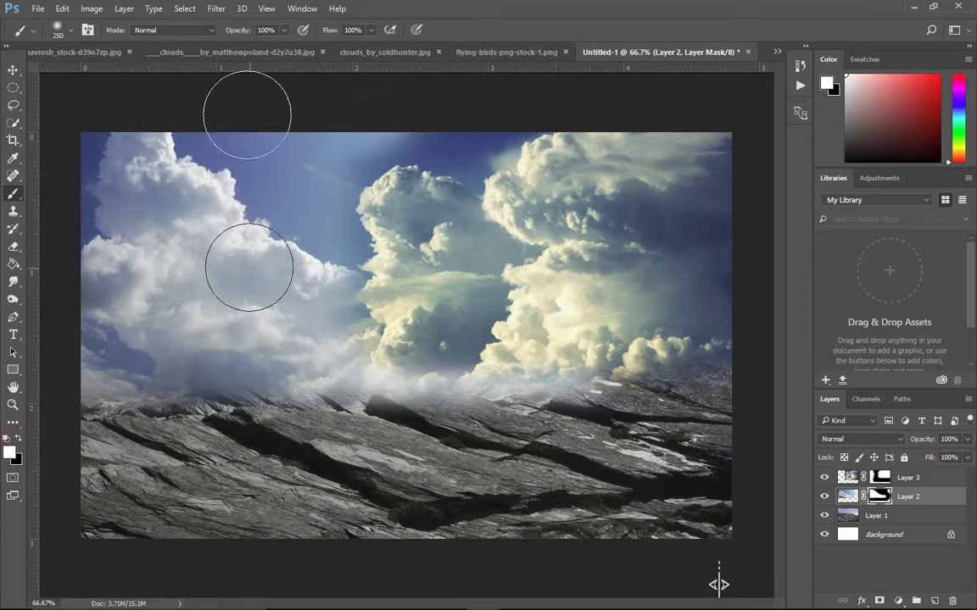
left_click(17, 75)
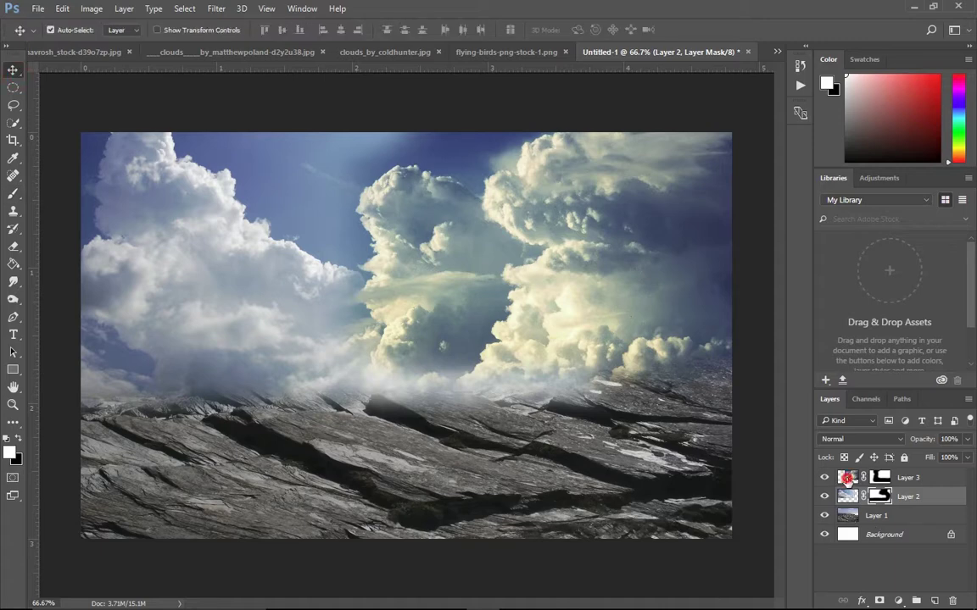
left_click(847, 480)
left_click(898, 600)
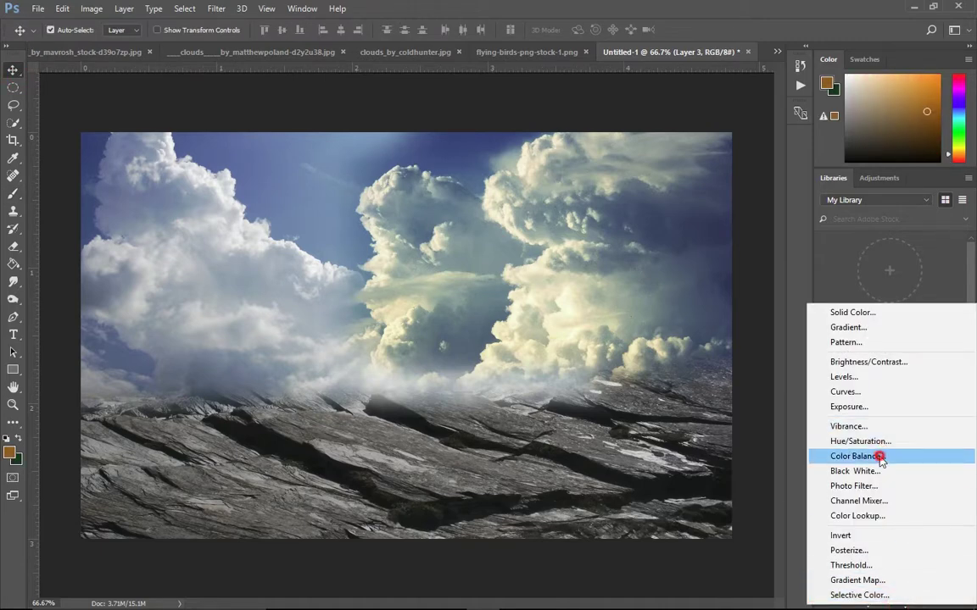
- Add a clipped Color Balance to Layer 3 with midtones Red +53 and Yellow −52
left_click(880, 459)
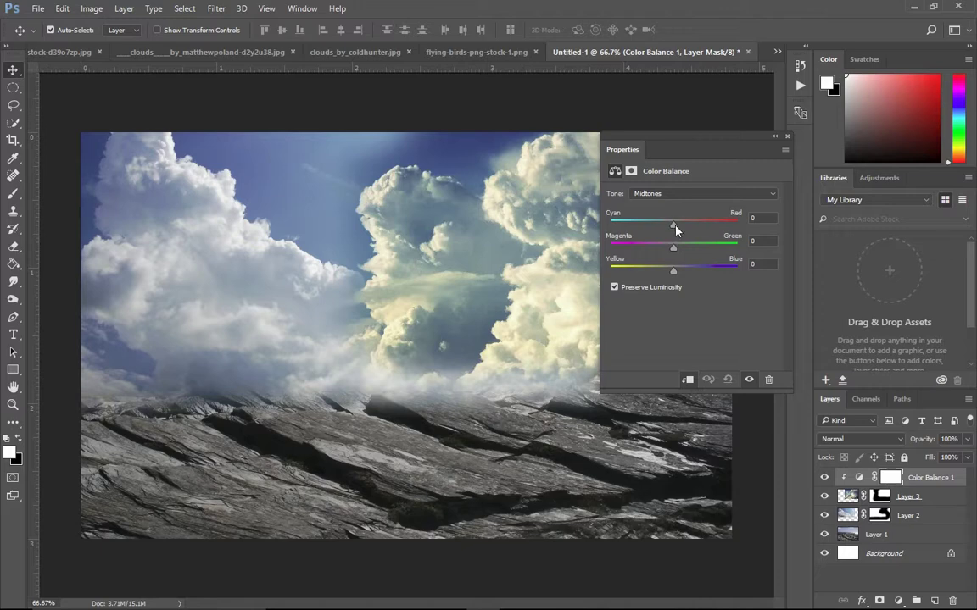
left_click_drag(713, 238, 717, 236)
- Add a clipped Color Balance to Layer 2 with midtones Red +52 and Yellow −71
left_click(787, 137)
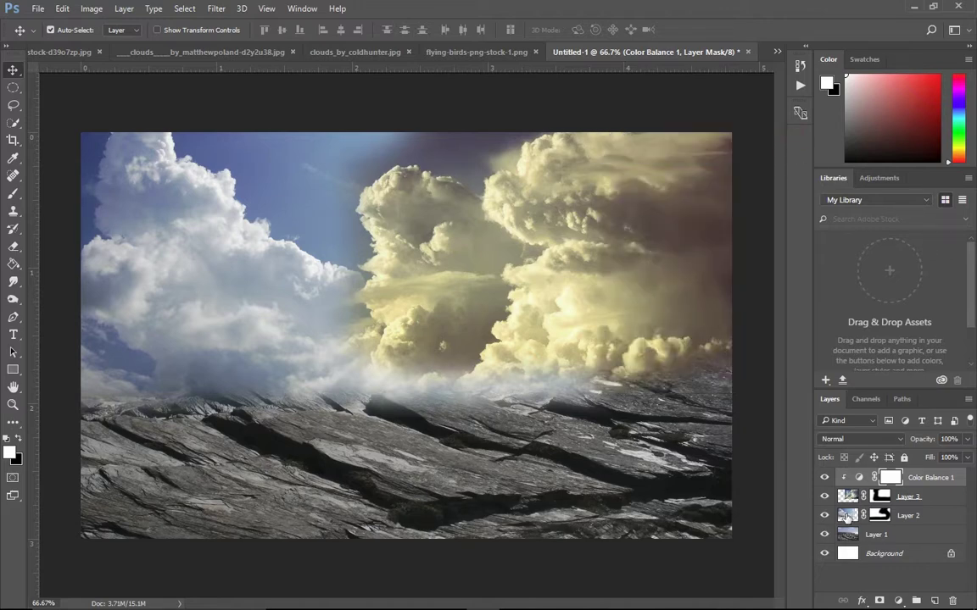
left_click(846, 516)
left_click(897, 602)
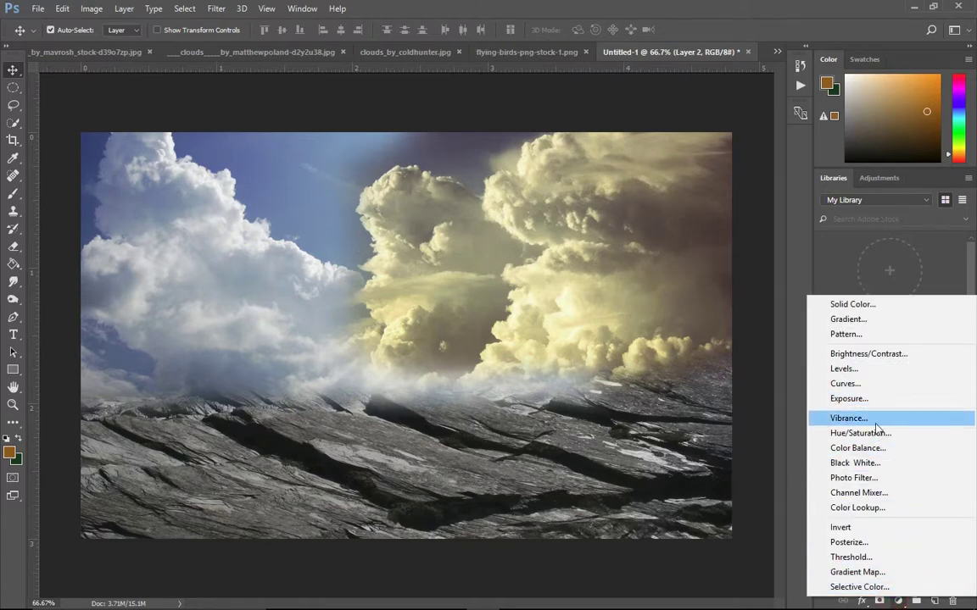
left_click(876, 445)
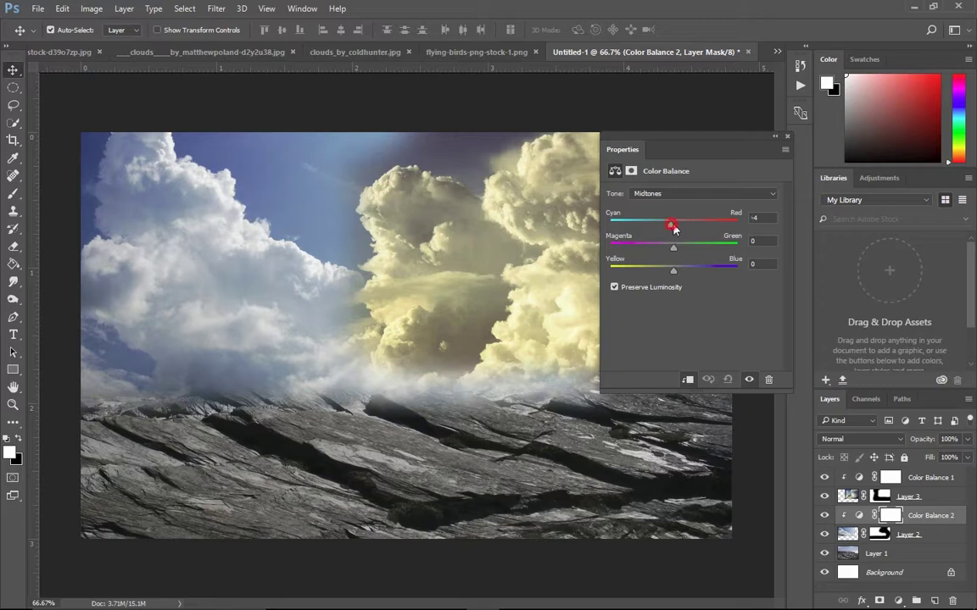
left_click_drag(709, 229, 711, 229)
left_click_drag(674, 270, 619, 271)
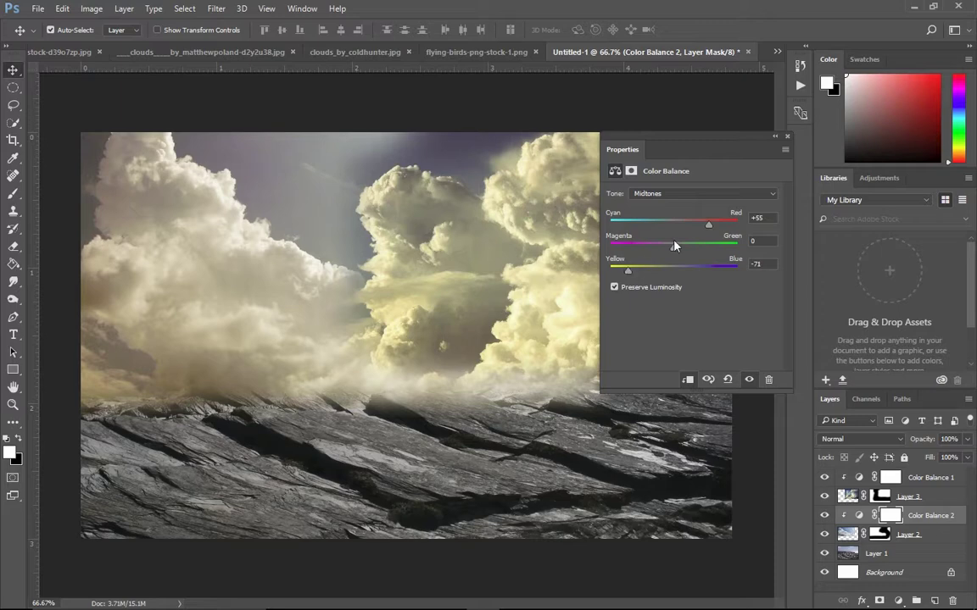
left_click_drag(709, 224, 706, 226)
left_click(787, 136)
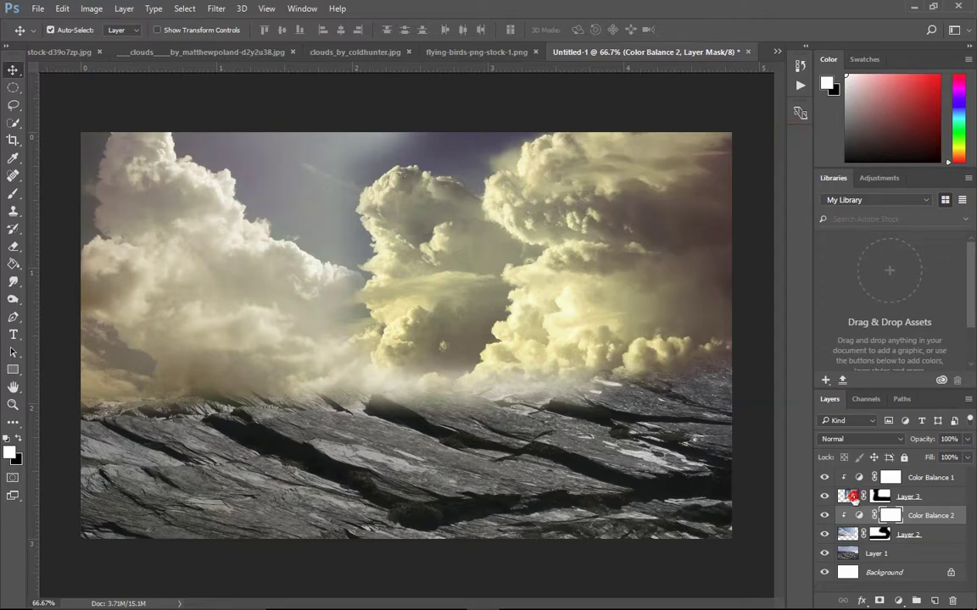
- Undo a stray orange stroke and soften the top sky by painting on Layer 3's mask
left_click(848, 534)
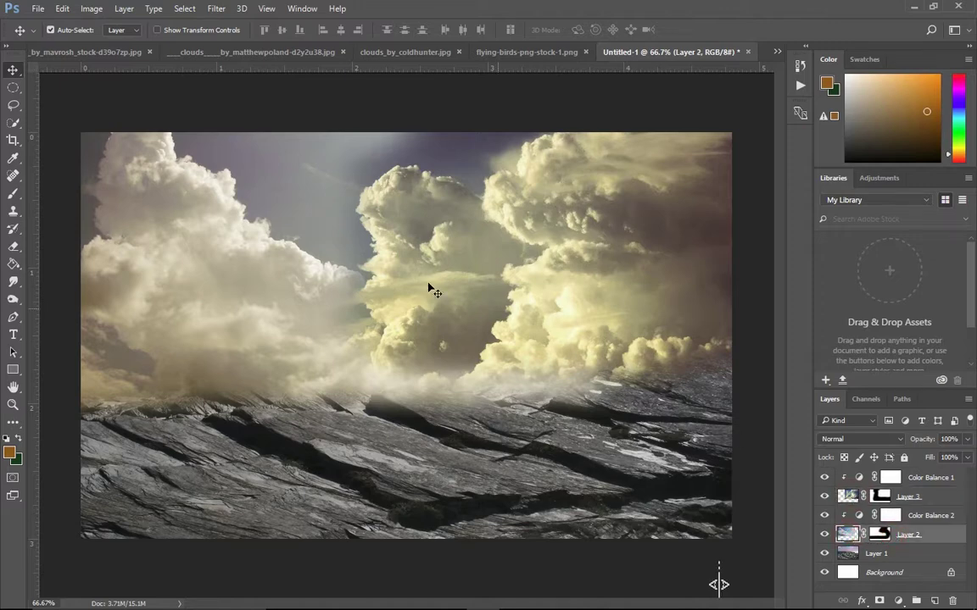
key("b")
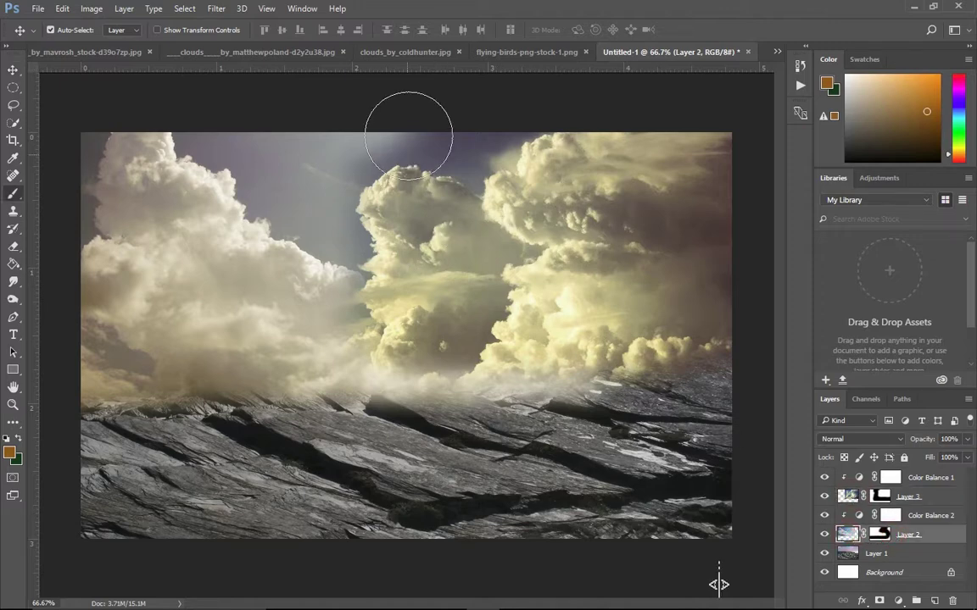
left_click_drag(374, 123, 346, 129)
key("ctrl+z")
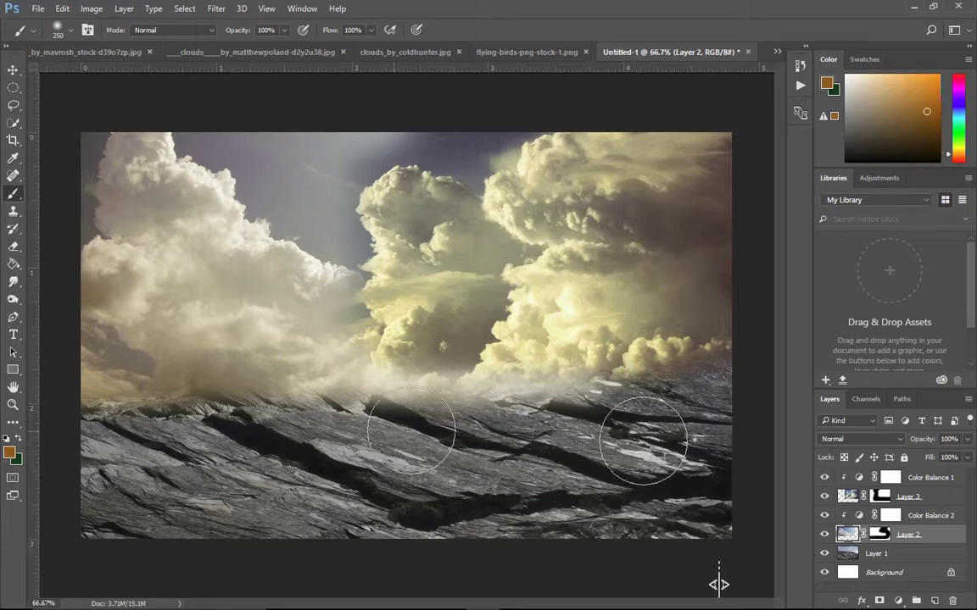
left_click(879, 534)
key("d")
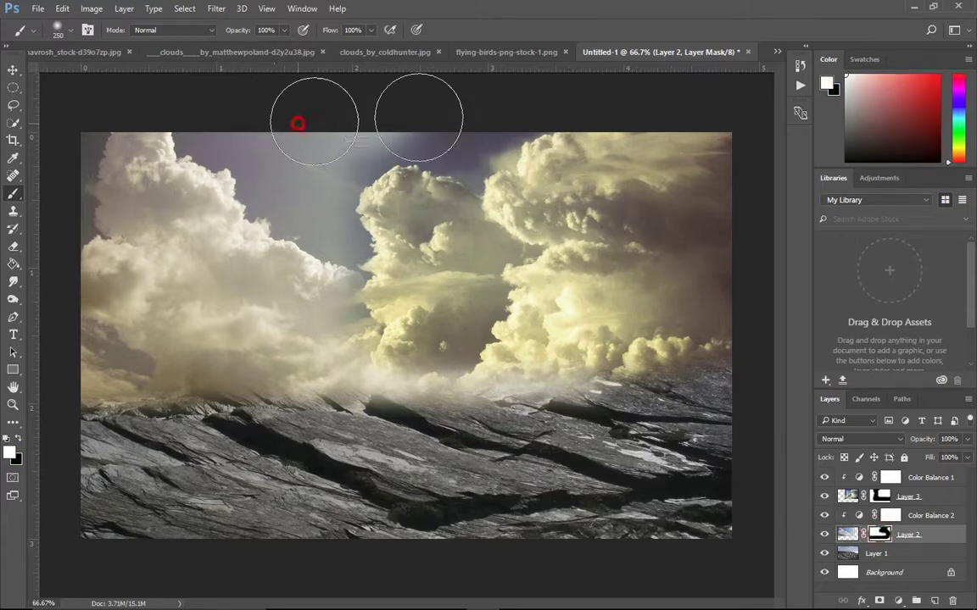
left_click(880, 497)
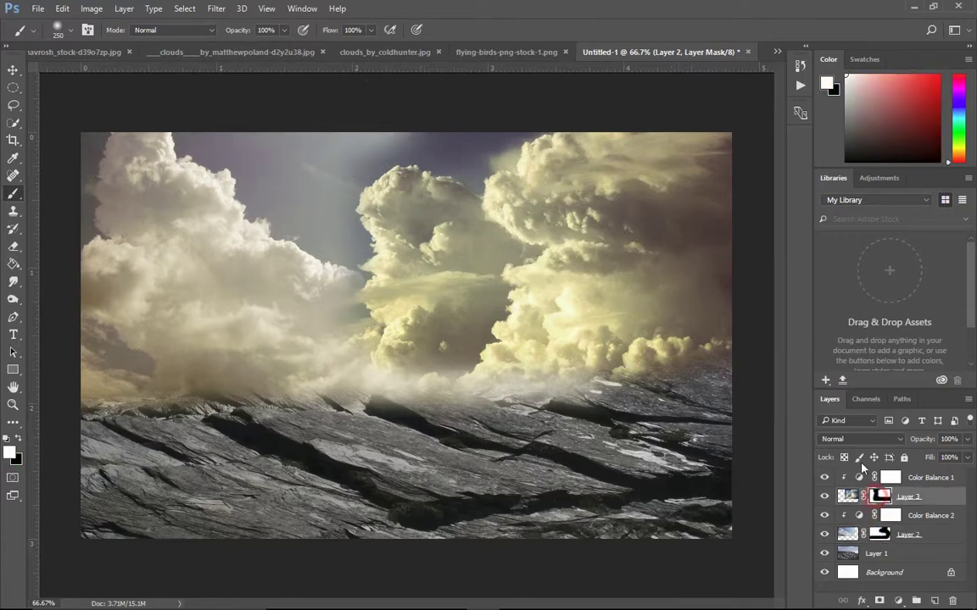
left_click_drag(428, 95, 490, 102)
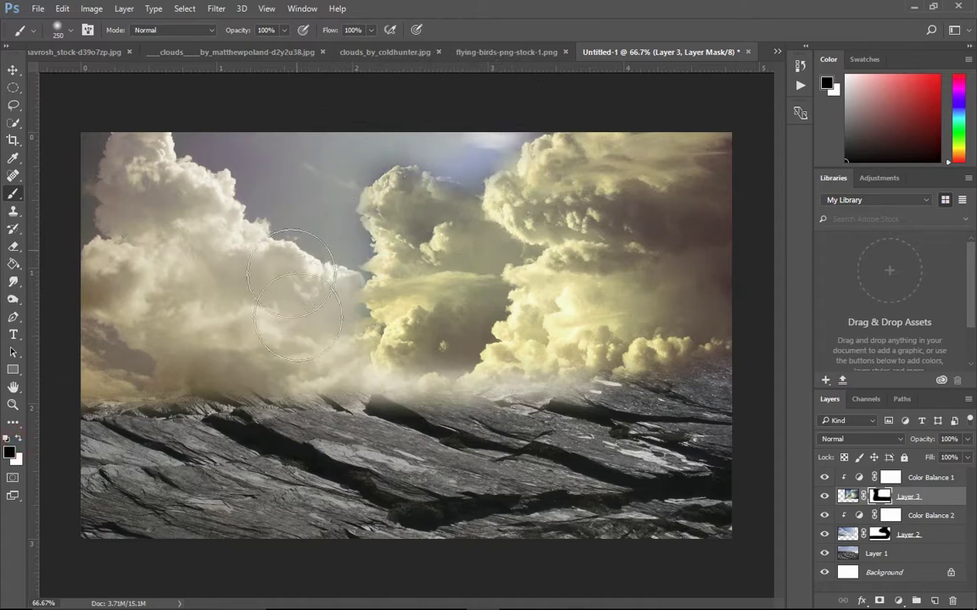
- Stretch Layer 2's left clouds to about 114.92% width toward the right
key("v")
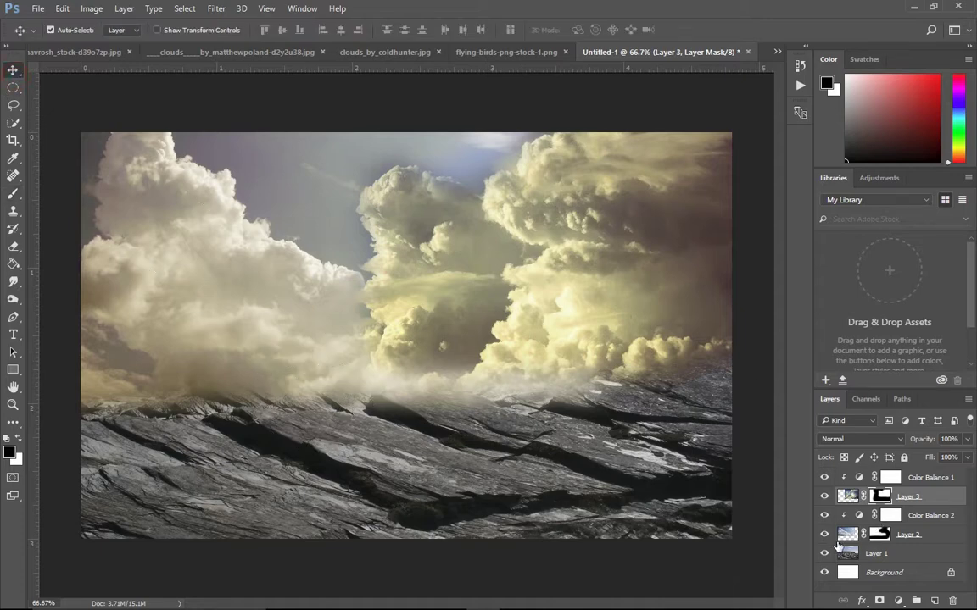
left_click(844, 536)
key("ctrl+t")
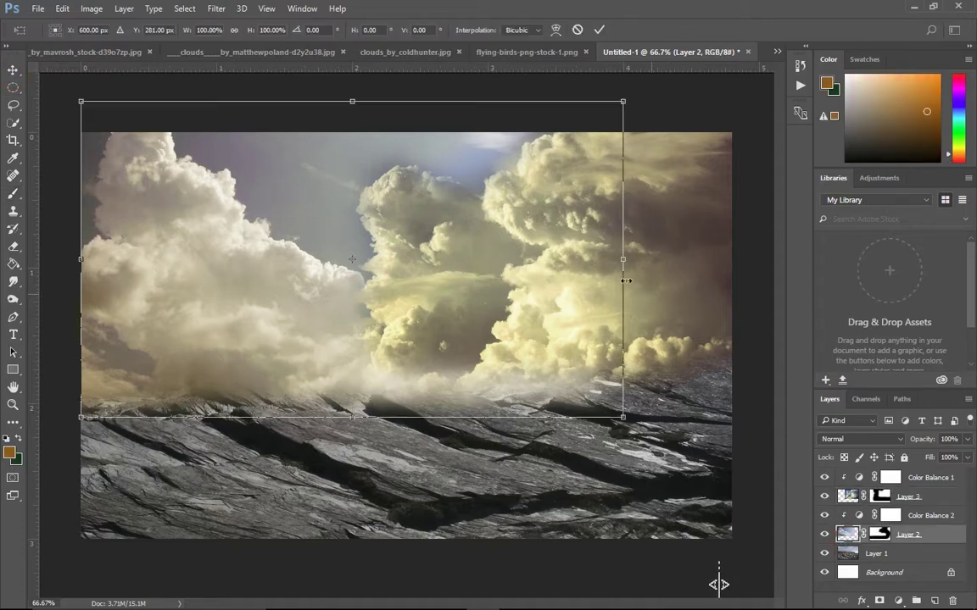
left_click_drag(625, 259, 731, 251)
key("Return")
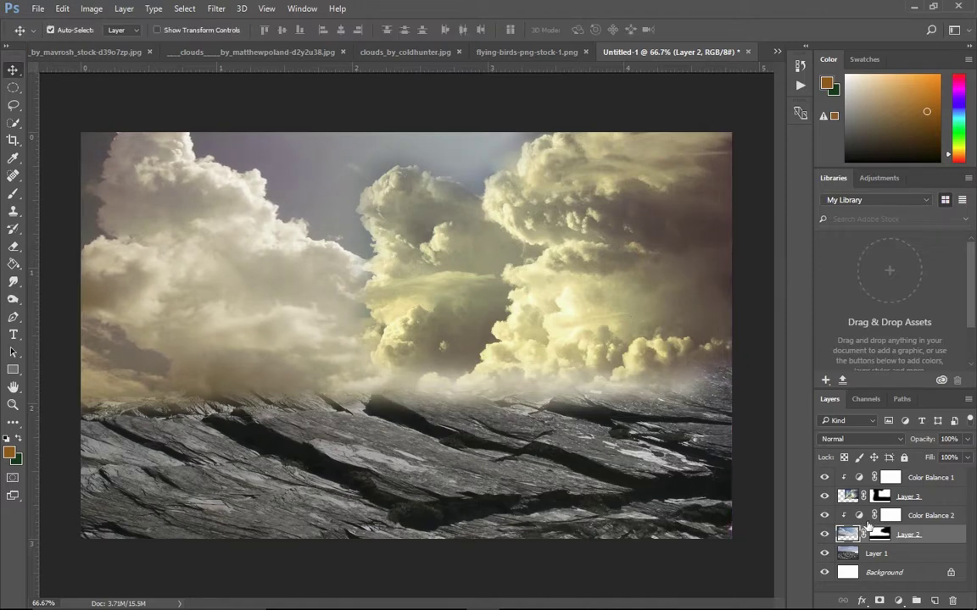
left_click(849, 512)
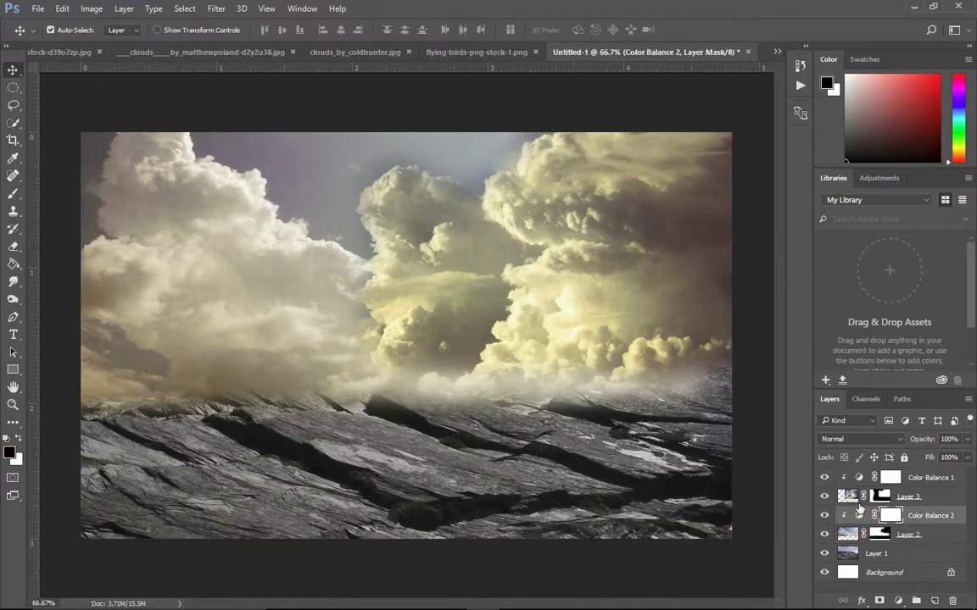
- Ease Color Balance 1's Yellow–Blue to -14 to cool the right-hand clouds
double_click(858, 479)
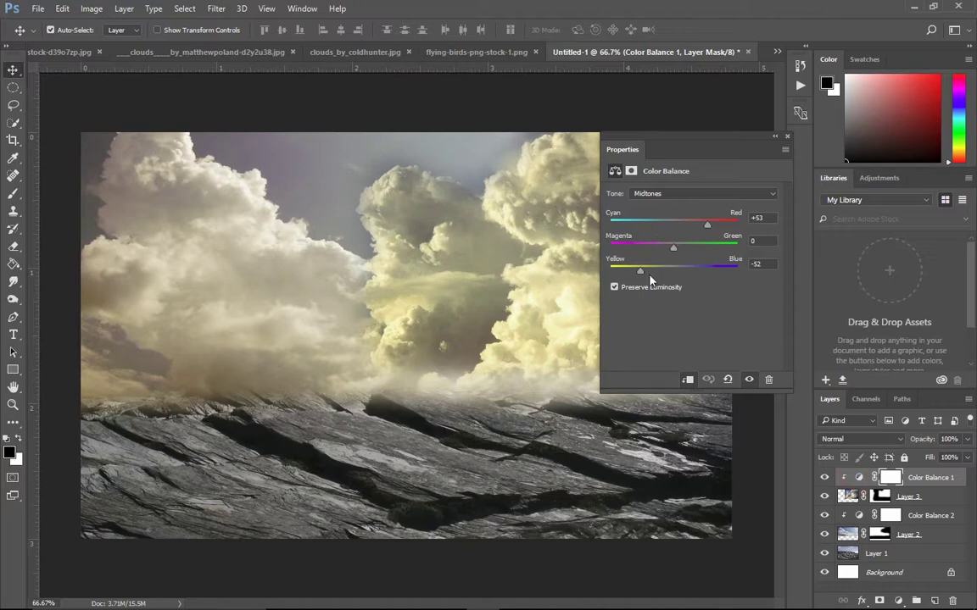
left_click_drag(641, 271, 654, 271)
left_click_drag(667, 282, 664, 283)
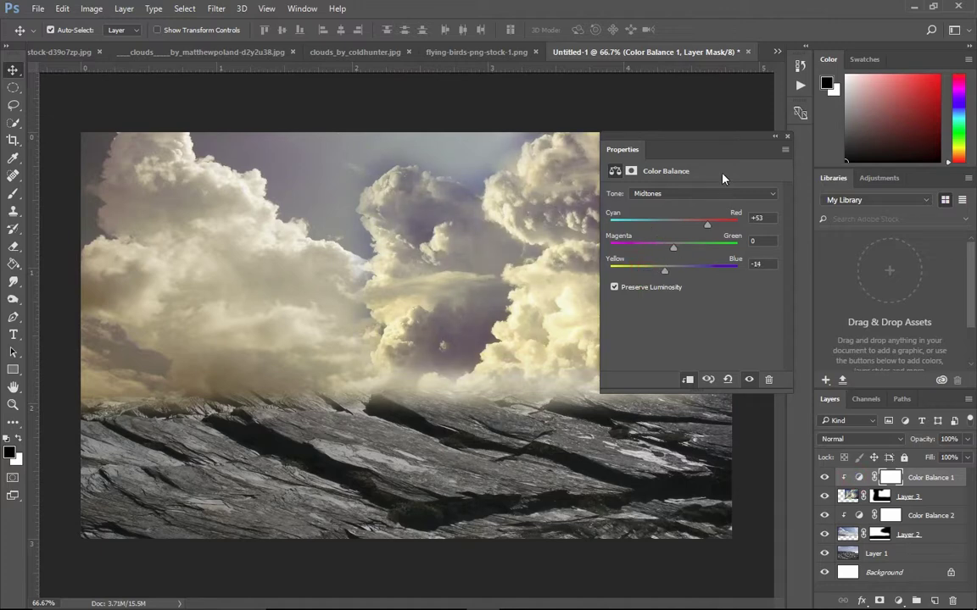
left_click(786, 137)
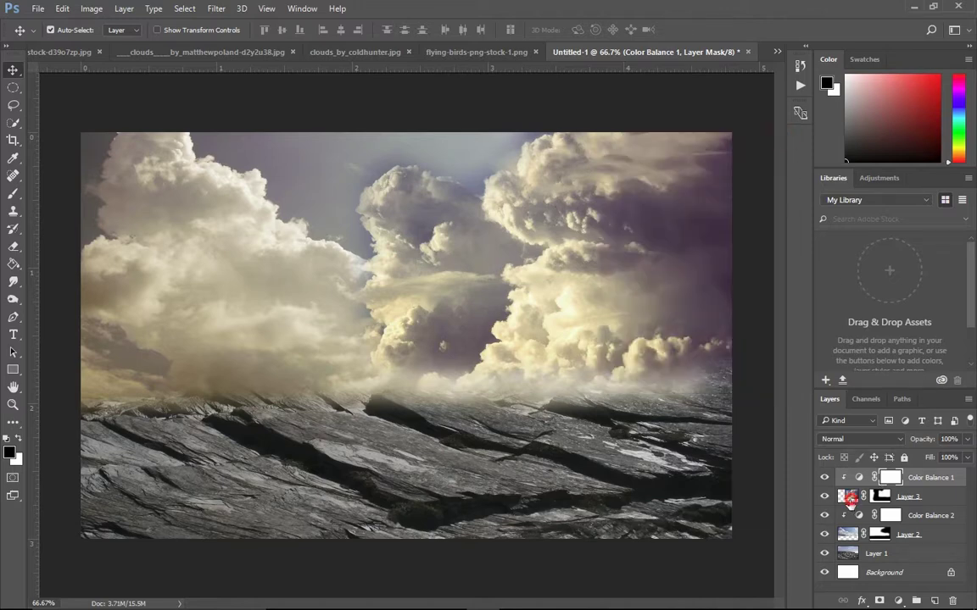
- Start painting with the Brush on Layer 3's mask
left_click(851, 498)
key("b")
left_click(462, 136)
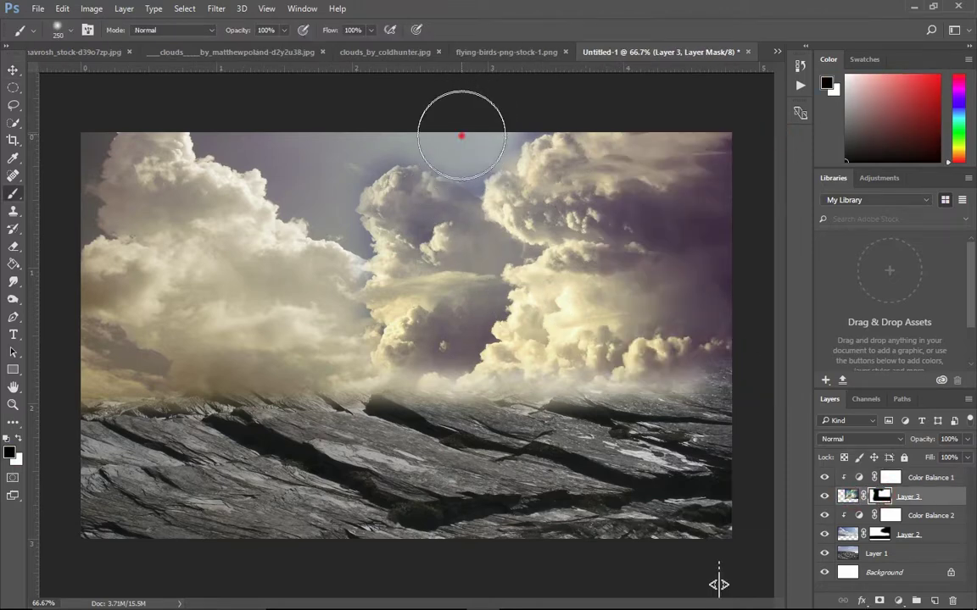
- Shrink the brush to 80 px and soften the cloud edge on Layer 3's mask
key("bracketleft")
key("bracketleft")
key("bracketleft")
left_click(462, 152)
key("bracketleft")
key("bracketleft")
key("bracketleft")
key("bracketleft")
left_click(473, 168)
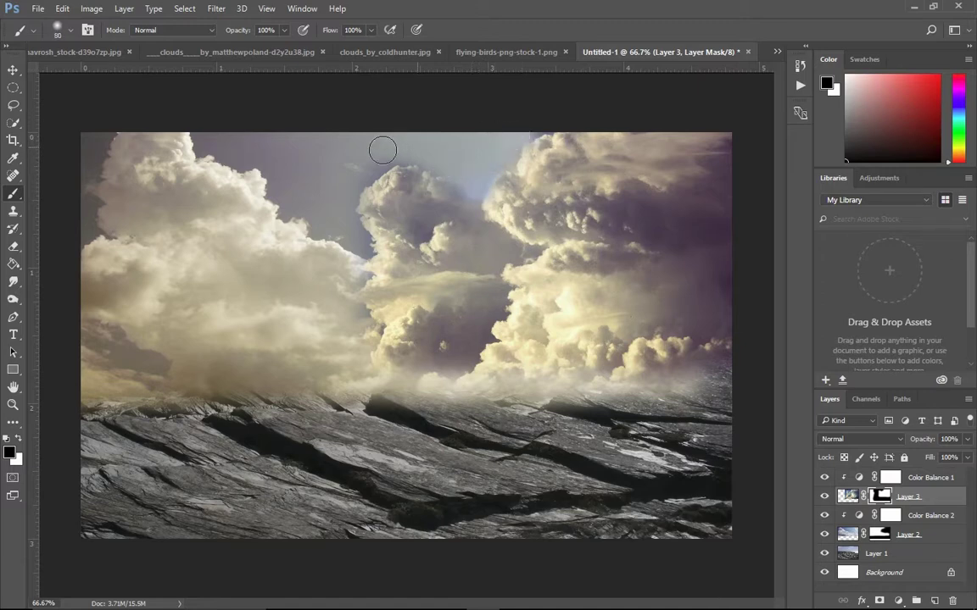
left_click_drag(358, 199, 362, 349)
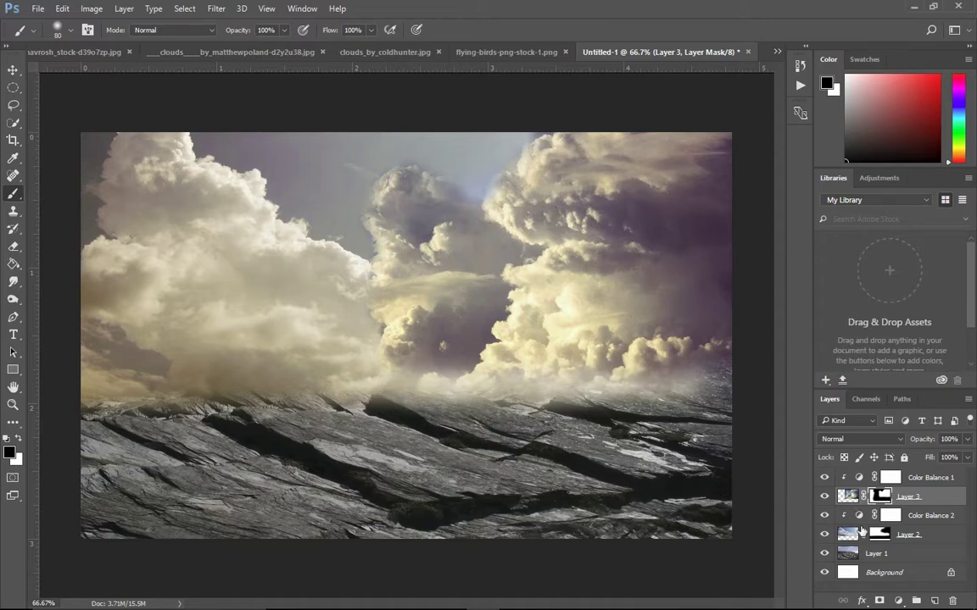
- Hide the middle clouds on Layer 3's mask with a 200 px black brush
left_click(882, 537)
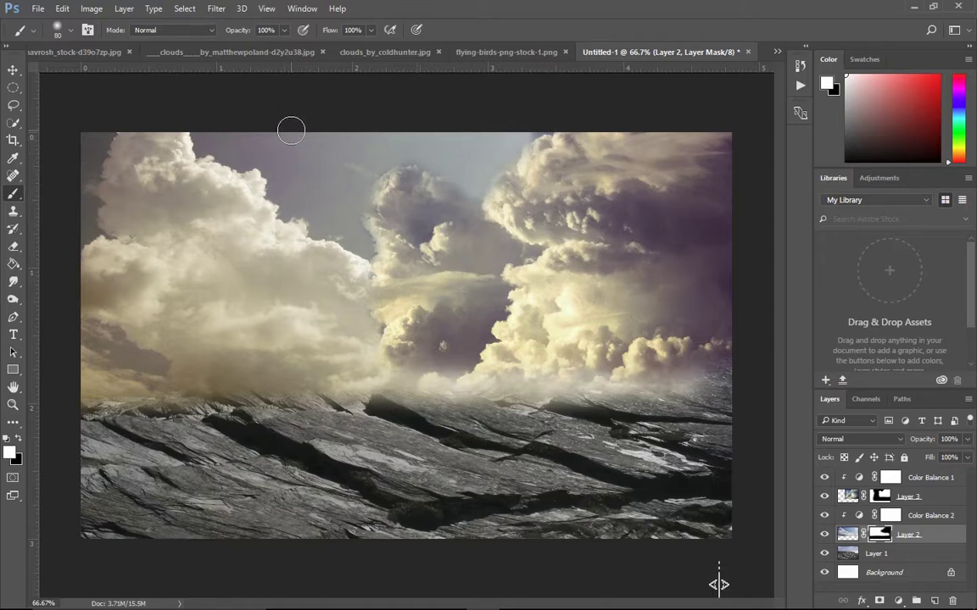
left_click(884, 499)
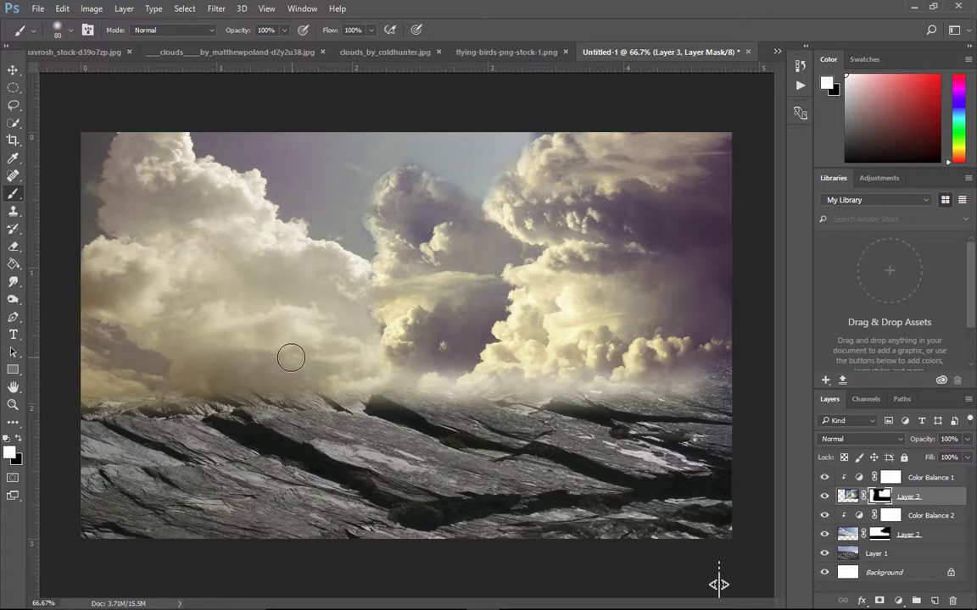
right_click(333, 211, "alt")
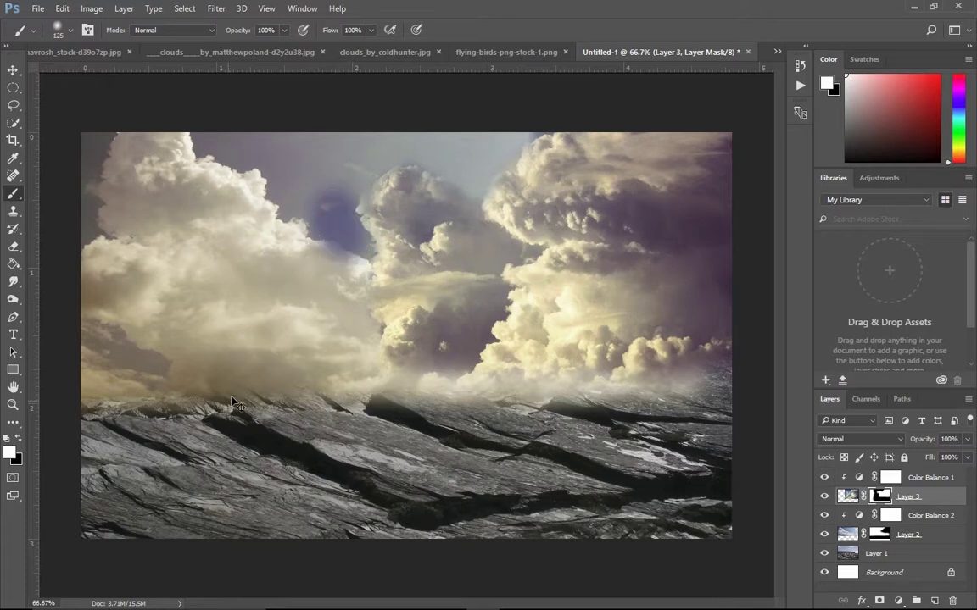
left_click(17, 439)
right_click(348, 207, "alt")
mouse_move(346, 224)
left_mouse_down()
mouse_move(382, 156)
mouse_move(343, 283)
mouse_move(348, 322)
mouse_move(365, 295)
mouse_move(358, 256)
mouse_move(388, 301)
mouse_move(384, 322)
mouse_move(376, 311)
mouse_move(462, 312)
mouse_move(445, 336)
mouse_move(445, 293)
mouse_move(390, 204)
mouse_move(440, 240)
mouse_move(447, 279)
mouse_move(474, 257)
mouse_move(445, 280)
mouse_move(473, 297)
mouse_move(443, 338)
mouse_move(497, 246)
mouse_move(460, 268)
left_mouse_up()
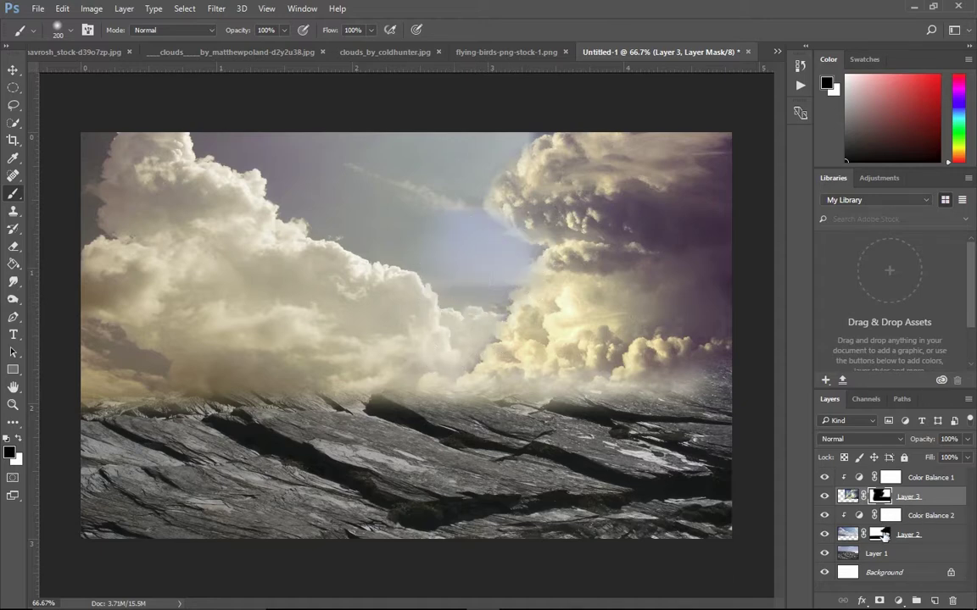
- Paint Layer 2's mask between the clouds, then fill the sea gap with sky using white
left_click(882, 534)
left_click_drag(431, 246, 504, 370)
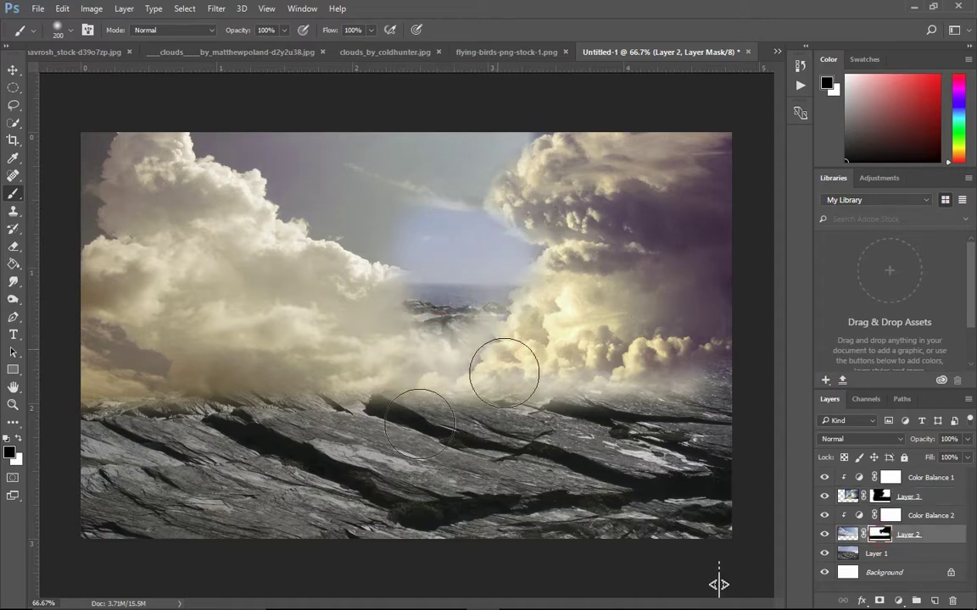
left_click(23, 439)
mouse_move(377, 327)
left_mouse_down()
mouse_move(429, 240)
mouse_move(475, 294)
left_mouse_up()
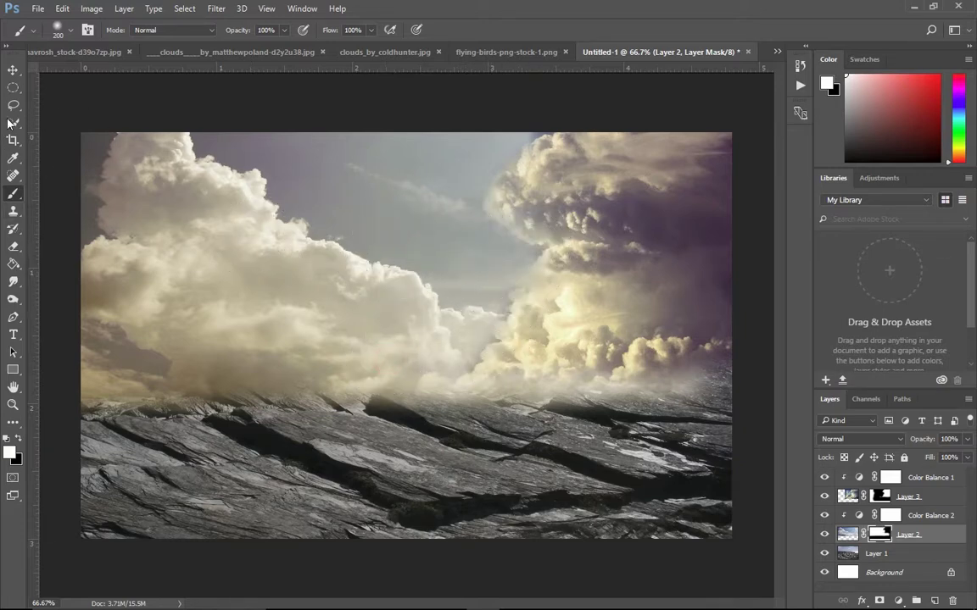
left_click(12, 71)
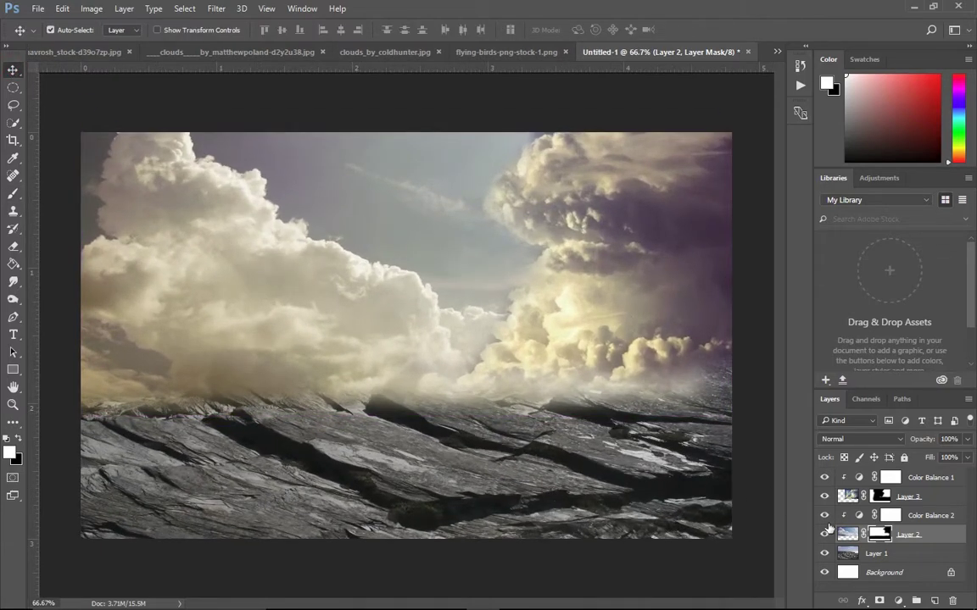
- Set Color Balance 1 midtones to Red +70, Green +17, Blue -26 for the Layer 3 clouds
left_click(894, 500)
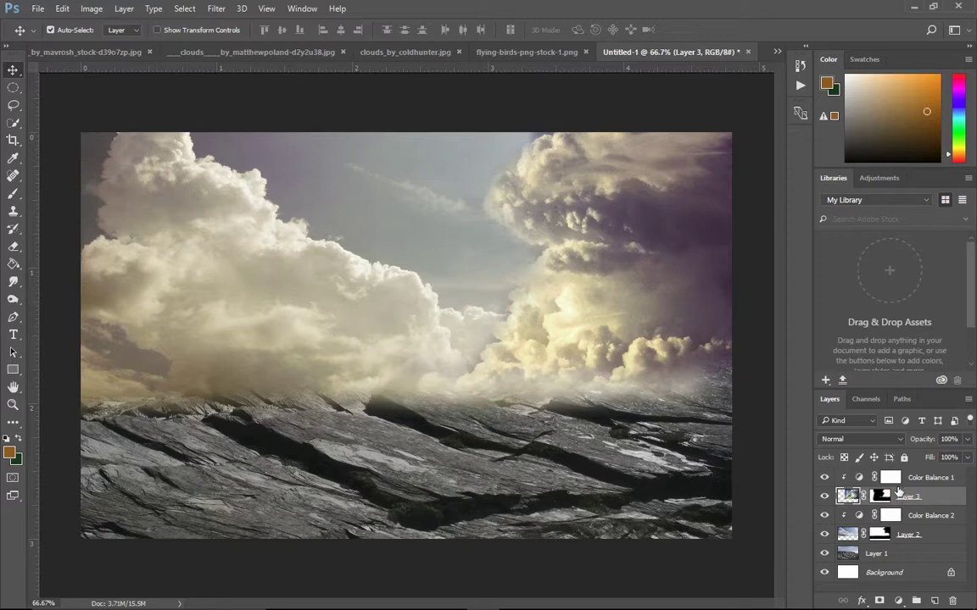
double_click(858, 478)
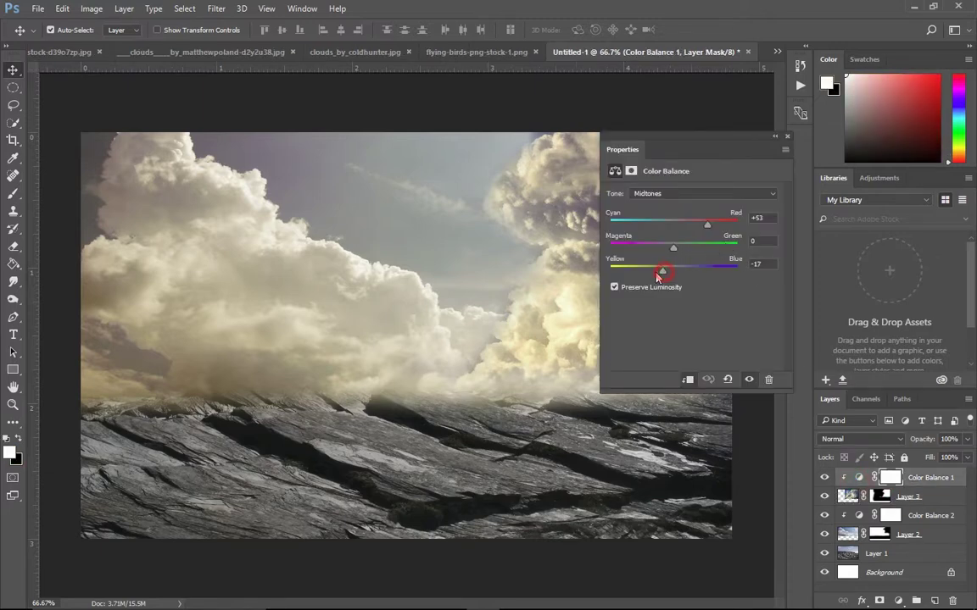
left_click_drag(653, 272, 657, 272)
left_click_drag(673, 248, 681, 248)
- Dock the Color Balance properties into the side panels and reselect the Color Balance 1 adjustment
left_click_drag(766, 144, 924, 178)
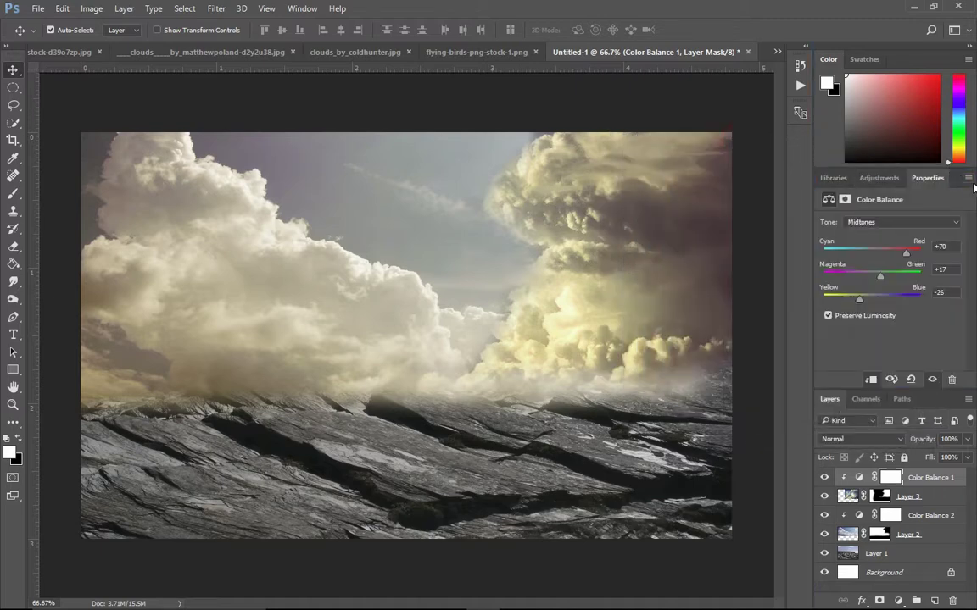
left_click(876, 180)
left_click(920, 179)
left_click(858, 477)
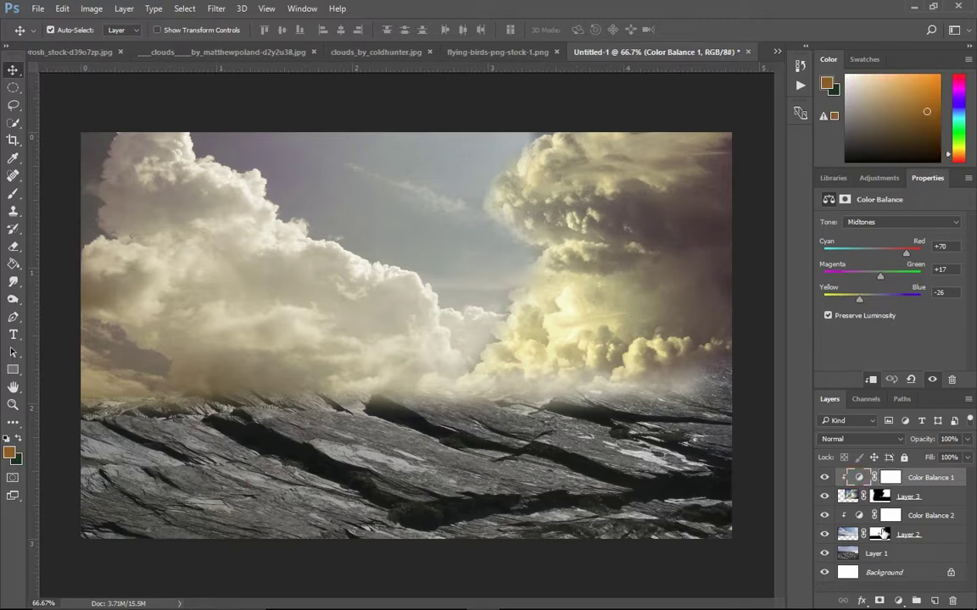
left_click(778, 52)
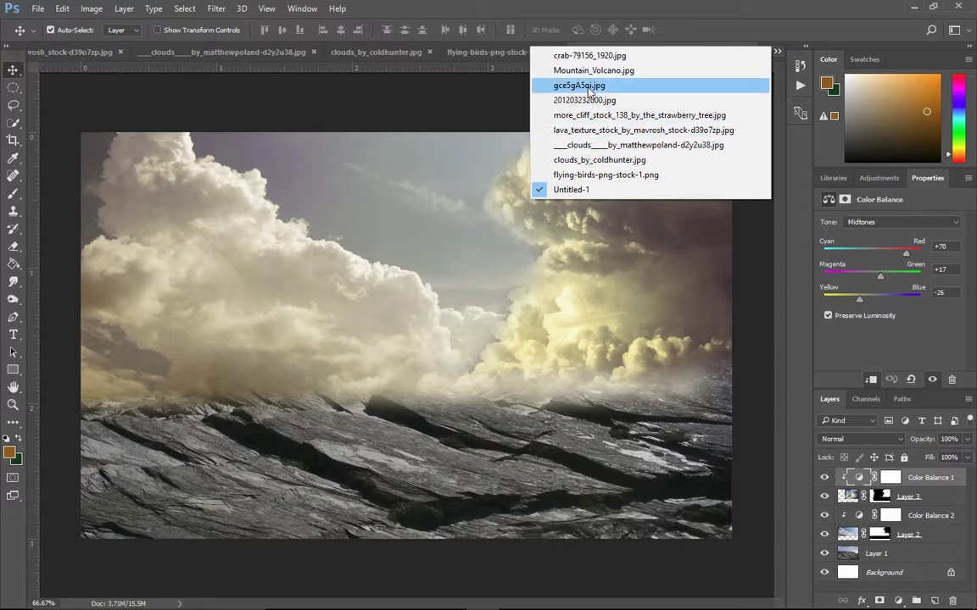
- Undo an accidental move of the selected crab and switch between the crab photo and Untitled-1
left_click(589, 55)
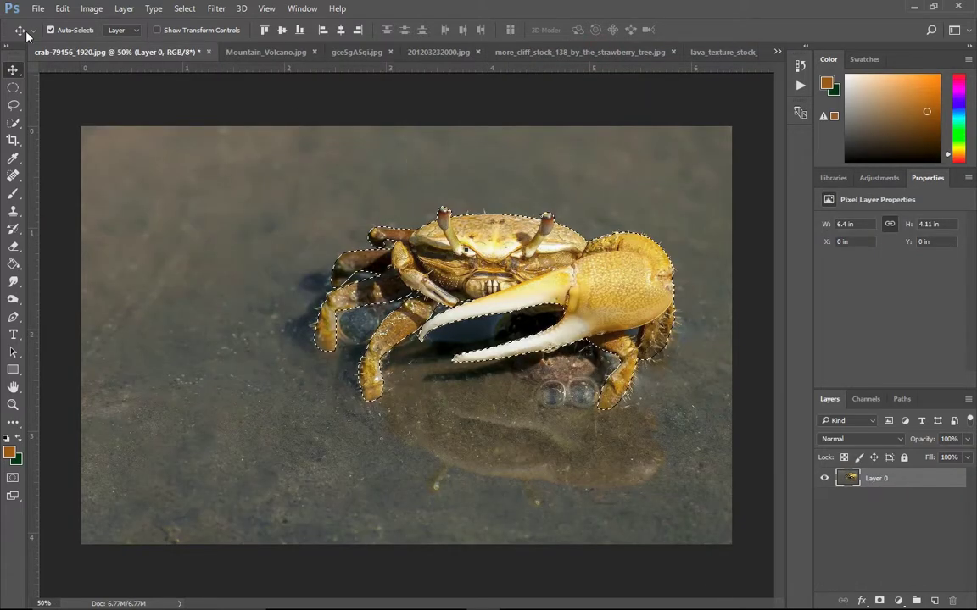
left_click_drag(509, 323, 384, 444)
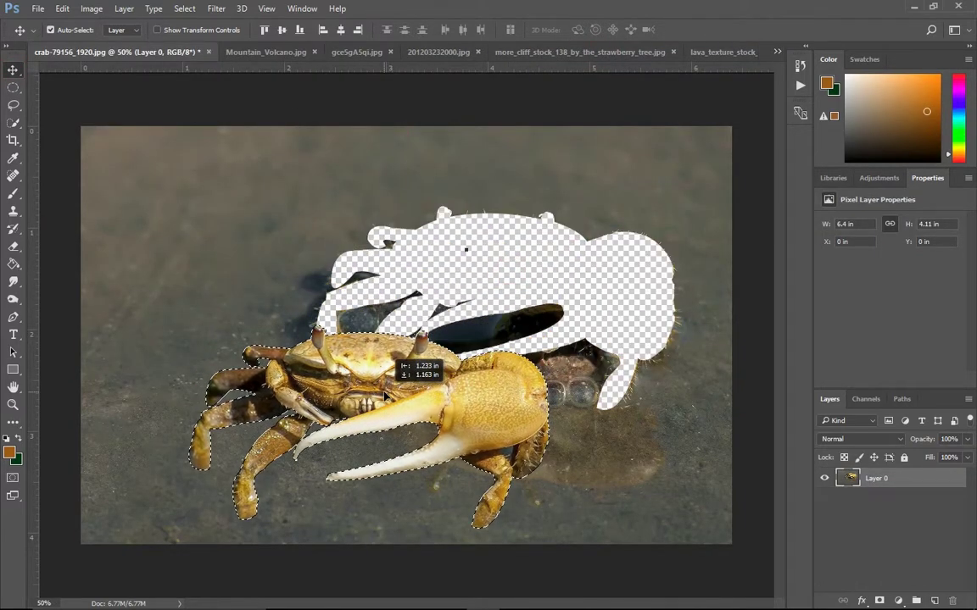
key("ctrl+z")
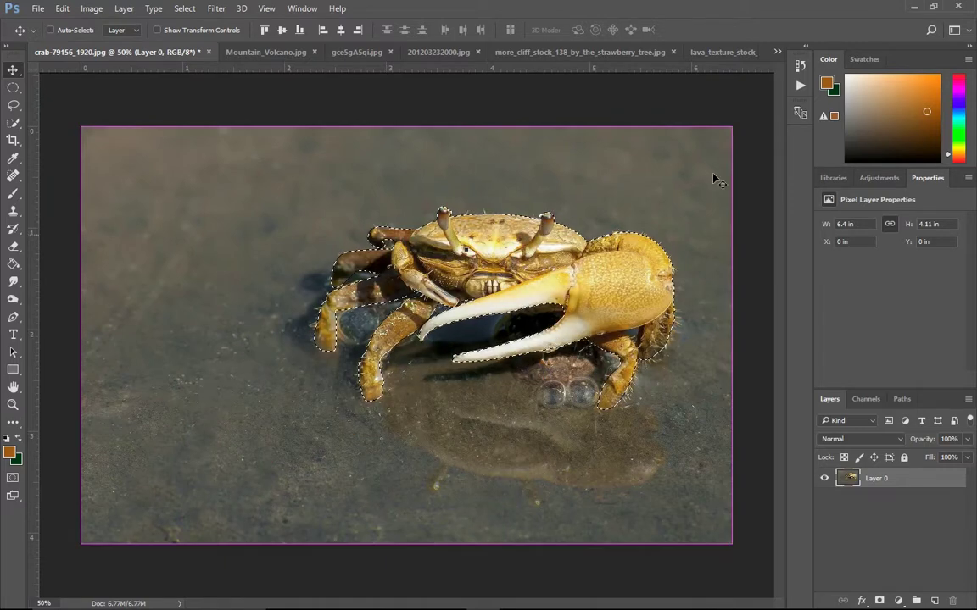
left_click(777, 52)
left_click(551, 190)
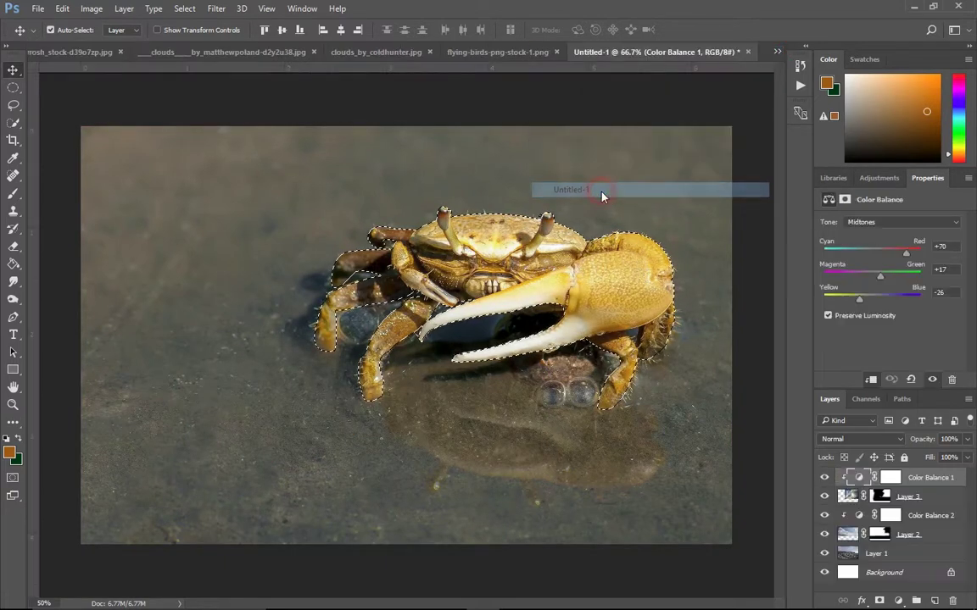
left_click(777, 52)
left_click(509, 56)
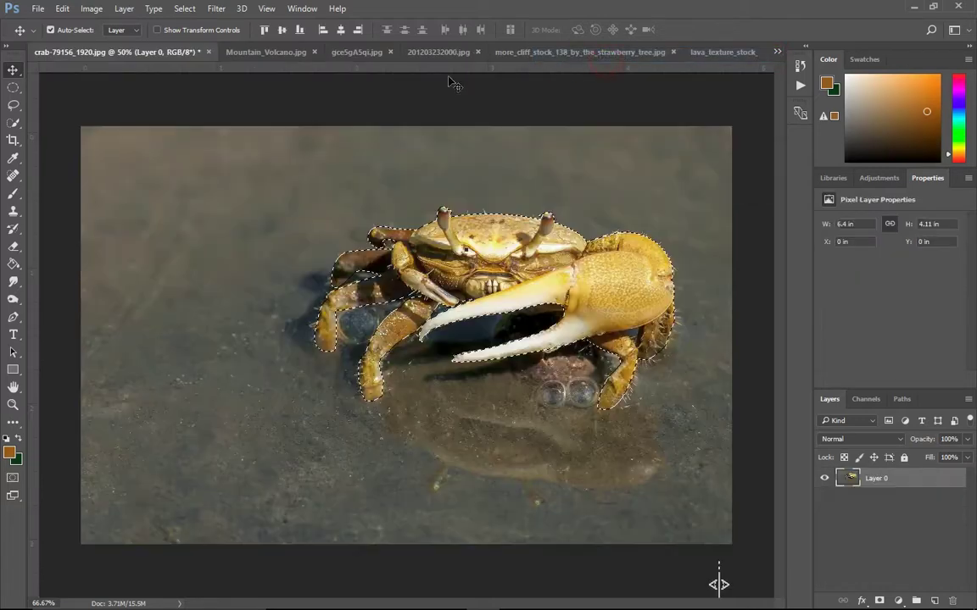
- Drag the cut-out crab into the lava texture document, then return to Untitled-1
mouse_move(550, 220)
left_mouse_down()
mouse_move(697, 118)
mouse_move(721, 38)
mouse_move(734, 56)
mouse_move(628, 225)
left_mouse_up()
left_click(776, 52)
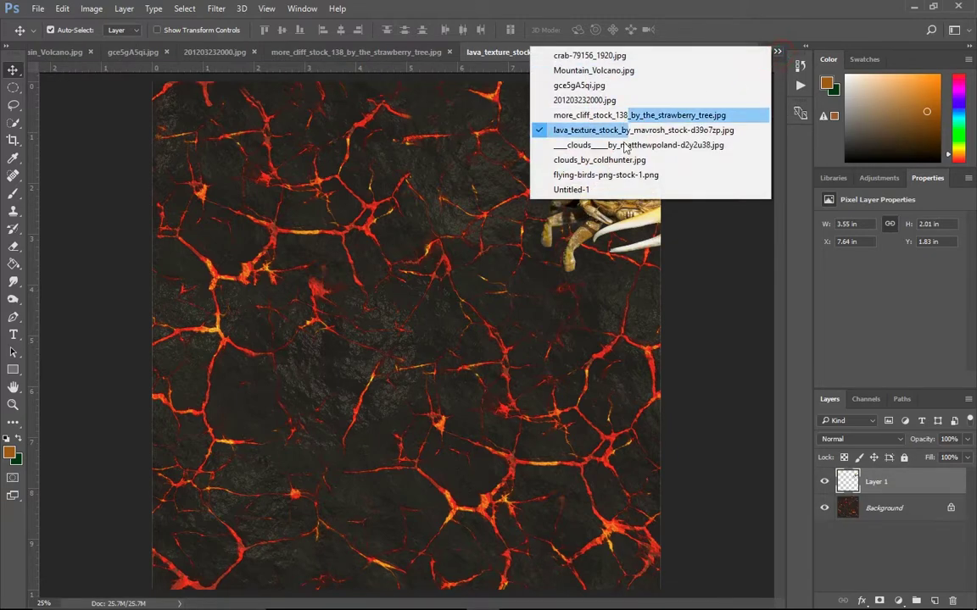
left_click(601, 190)
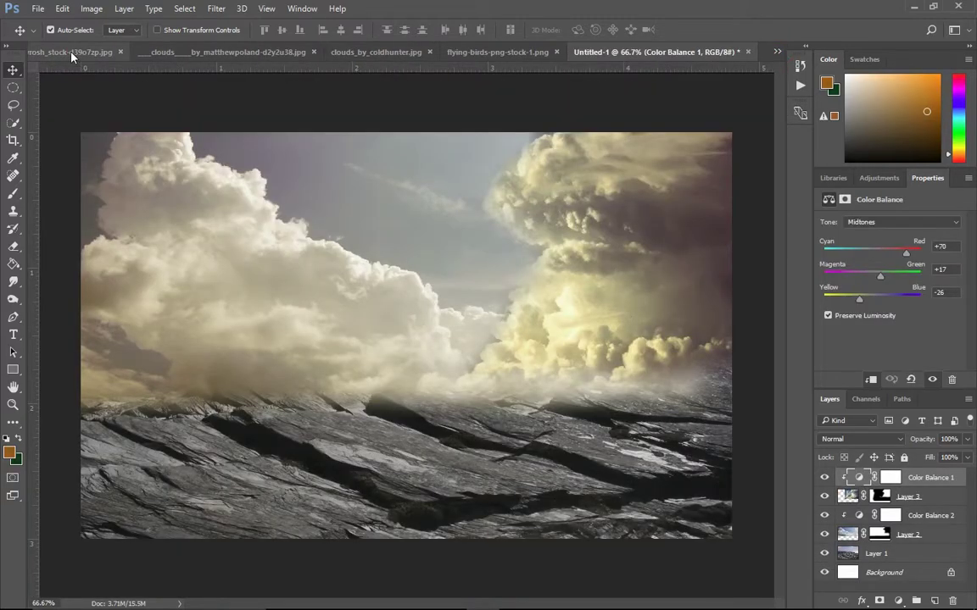
left_click(73, 52)
mouse_move(613, 200)
left_mouse_down()
mouse_move(689, 52)
mouse_move(593, 190)
left_mouse_up()
left_click(777, 53)
left_click(615, 192)
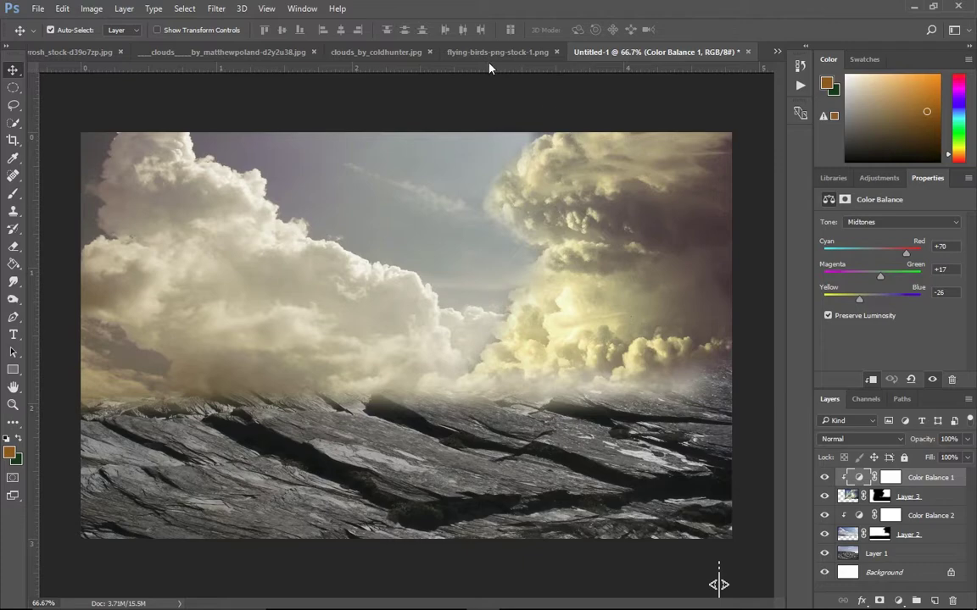
- Float the flying-birds window, drag the crab layer into Untitled-1, and re-dock the window
left_click(489, 53)
left_click_drag(480, 140, 660, 63)
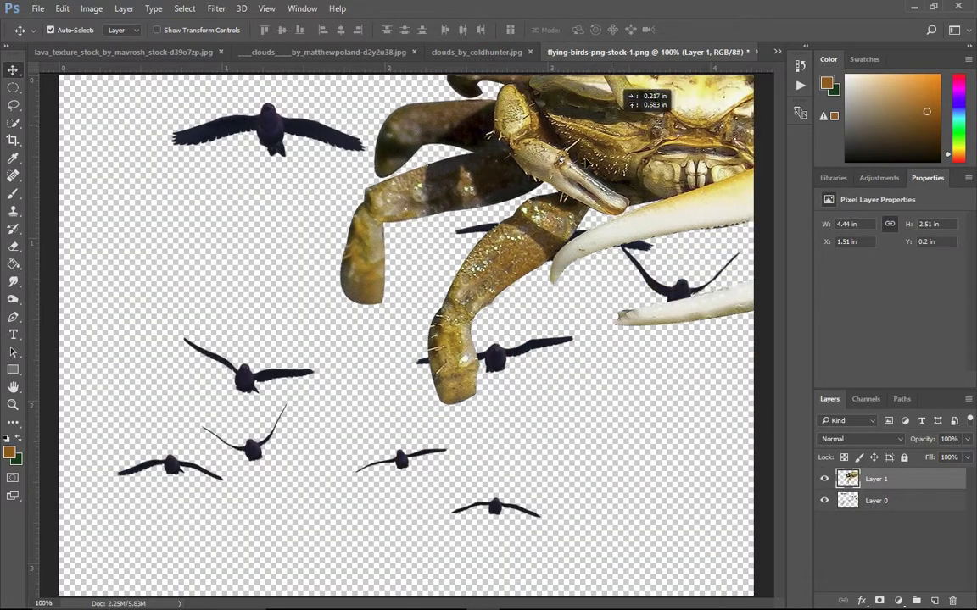
left_click_drag(677, 52, 703, 96)
left_click_drag(786, 51, 500, 56)
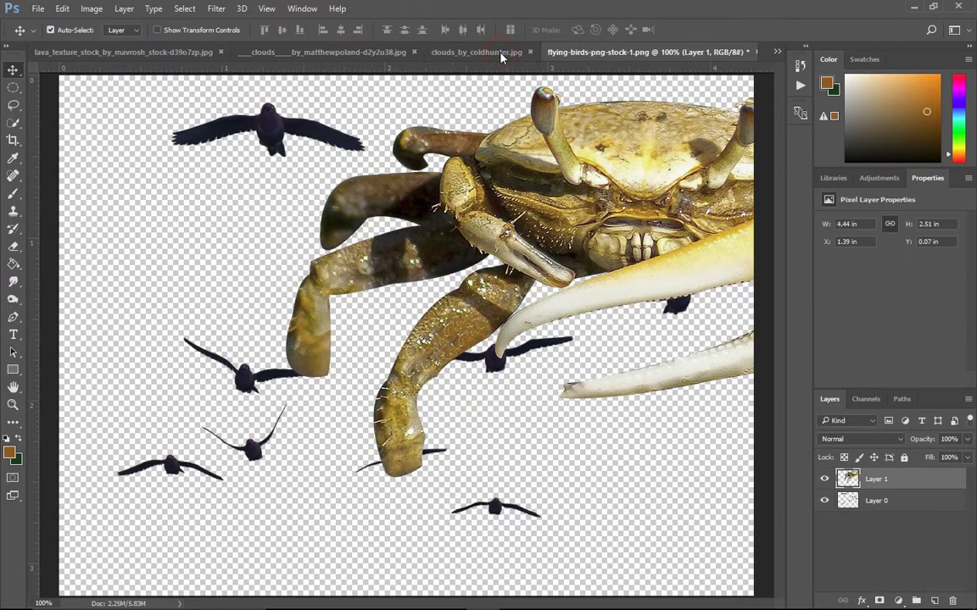
mouse_move(501, 57)
left_mouse_down()
mouse_move(769, 51)
mouse_move(638, 85)
left_mouse_up()
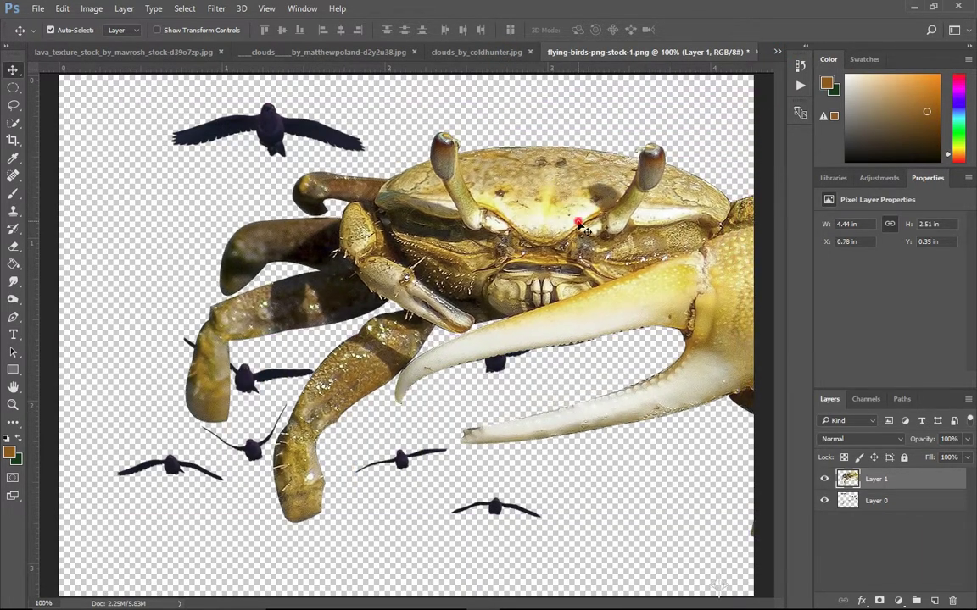
left_click_drag(580, 52, 738, 74)
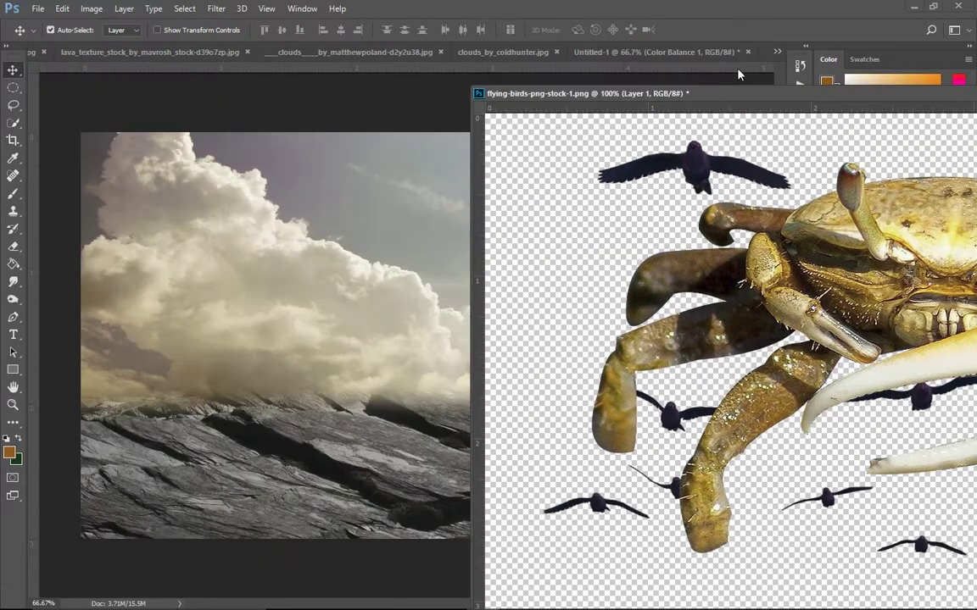
left_click_drag(878, 265, 309, 315)
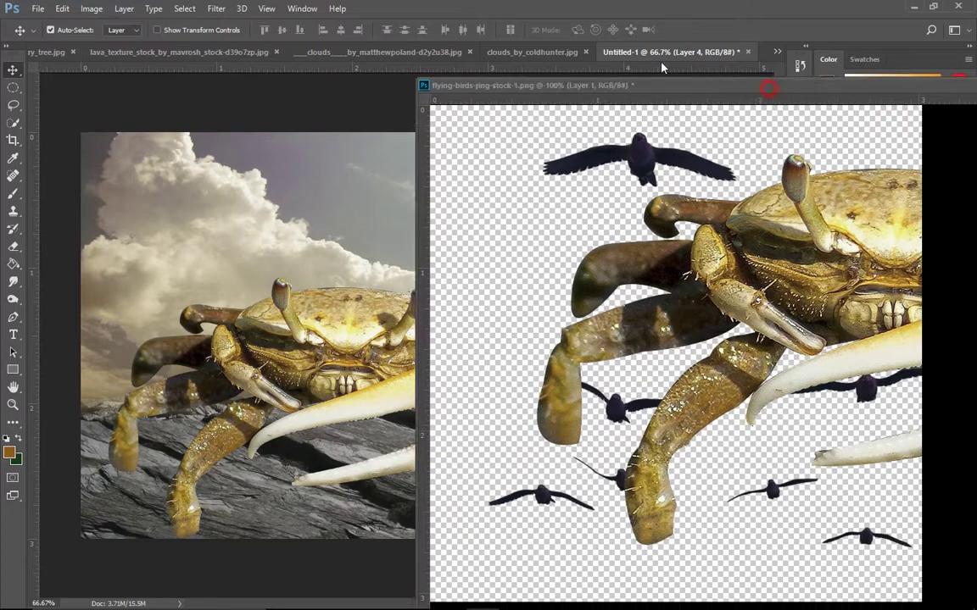
left_click_drag(795, 113, 524, 40)
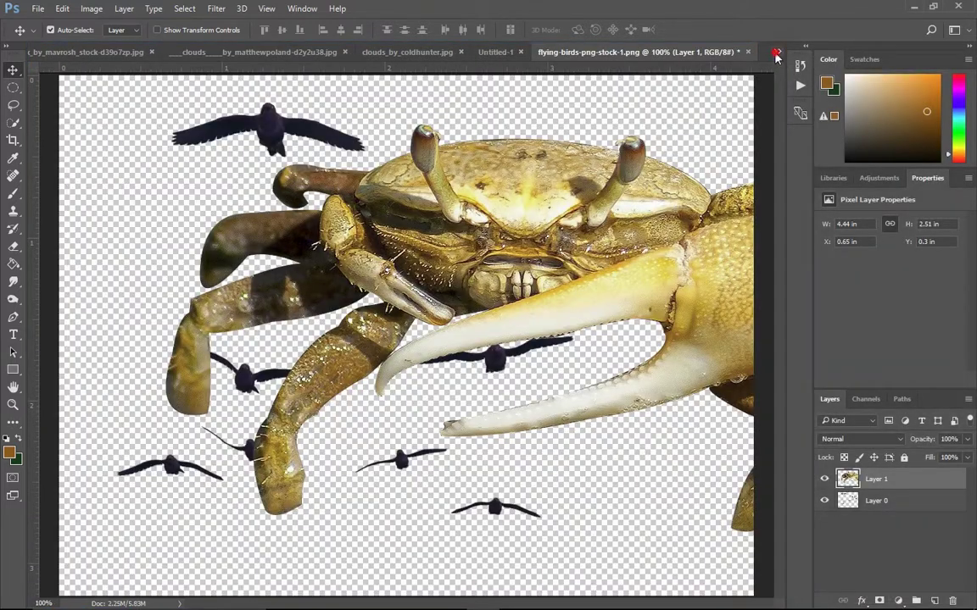
- Delete the extra crab layer from the birds file and move the crab up onto the rocks
left_click(775, 54)
left_click(624, 175)
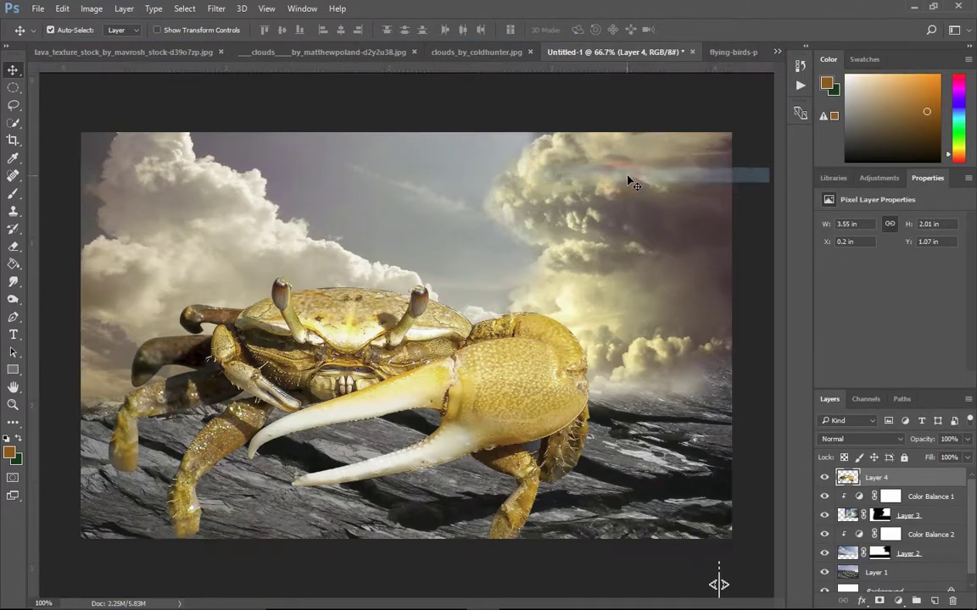
left_click(776, 52)
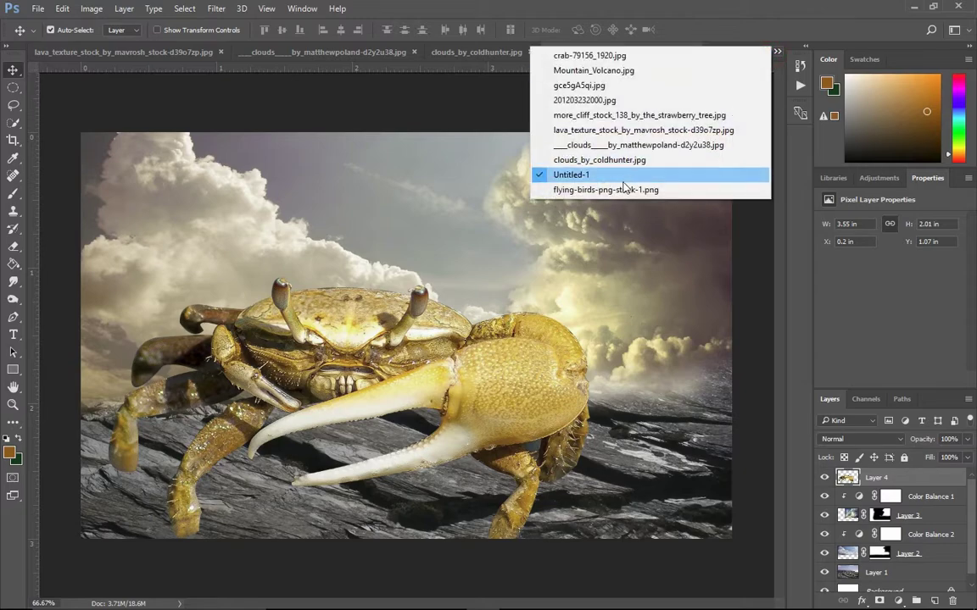
left_click(627, 190)
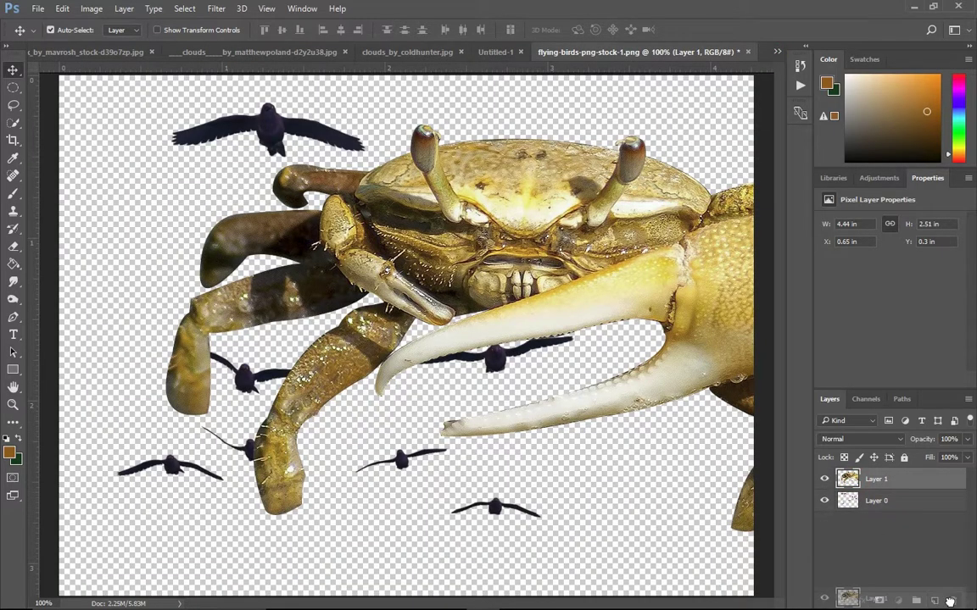
left_click_drag(867, 483, 952, 600)
left_click(777, 52)
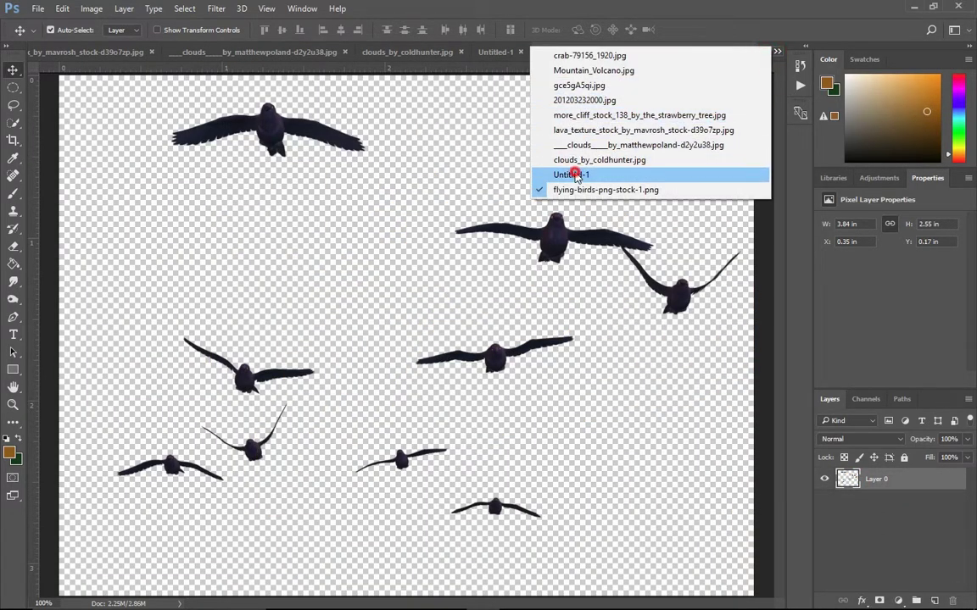
left_click(576, 175)
mouse_move(517, 410)
left_mouse_down()
mouse_move(619, 346)
mouse_move(628, 352)
mouse_move(611, 355)
left_mouse_up()
key("ctrl+t")
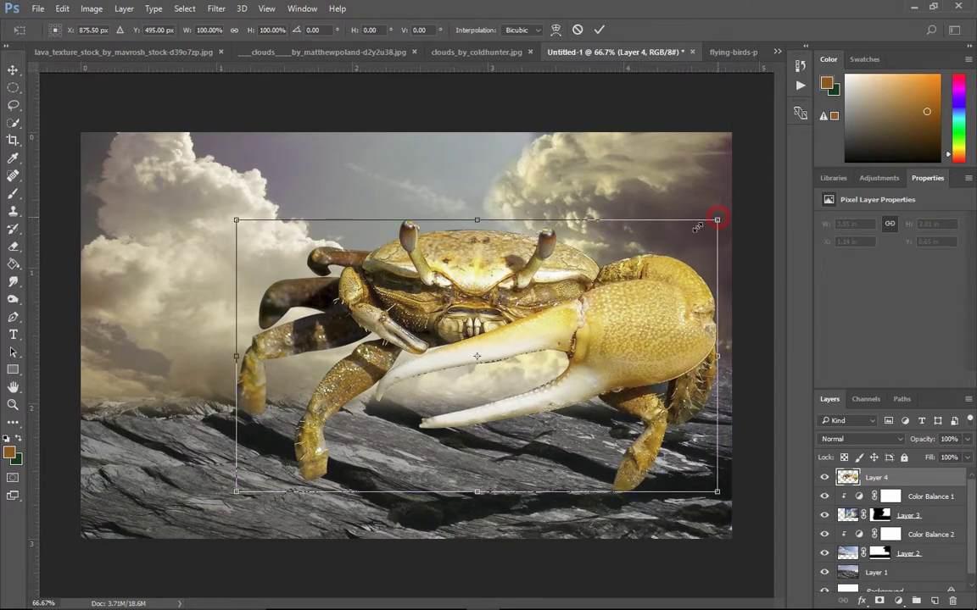
- Resize the crab with Free Transform and position it on the rocks
left_click_drag(716, 219, 656, 251)
mouse_move(576, 327)
left_mouse_down()
mouse_move(553, 349)
mouse_move(562, 343)
left_mouse_up()
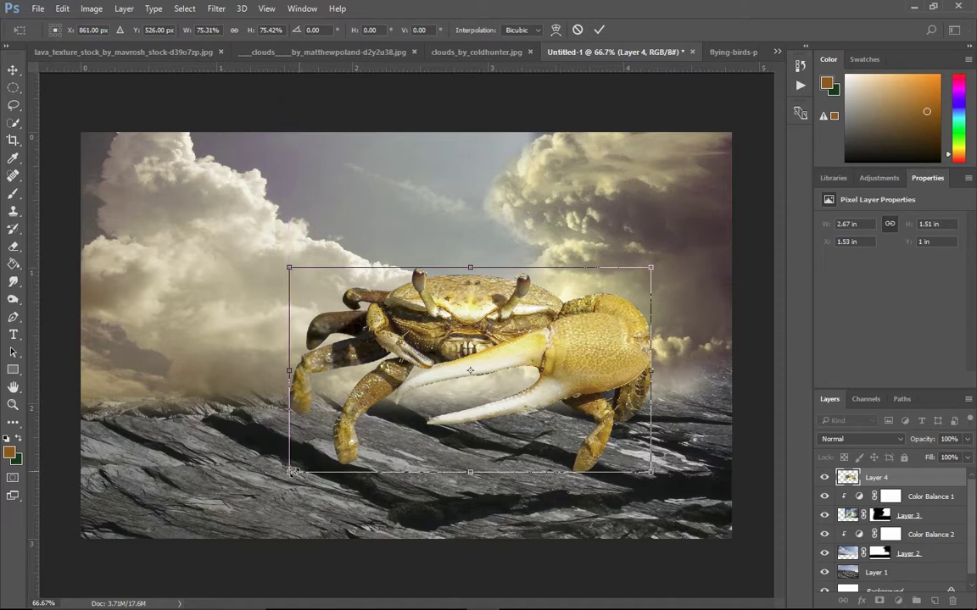
left_click_drag(289, 472, 270, 482)
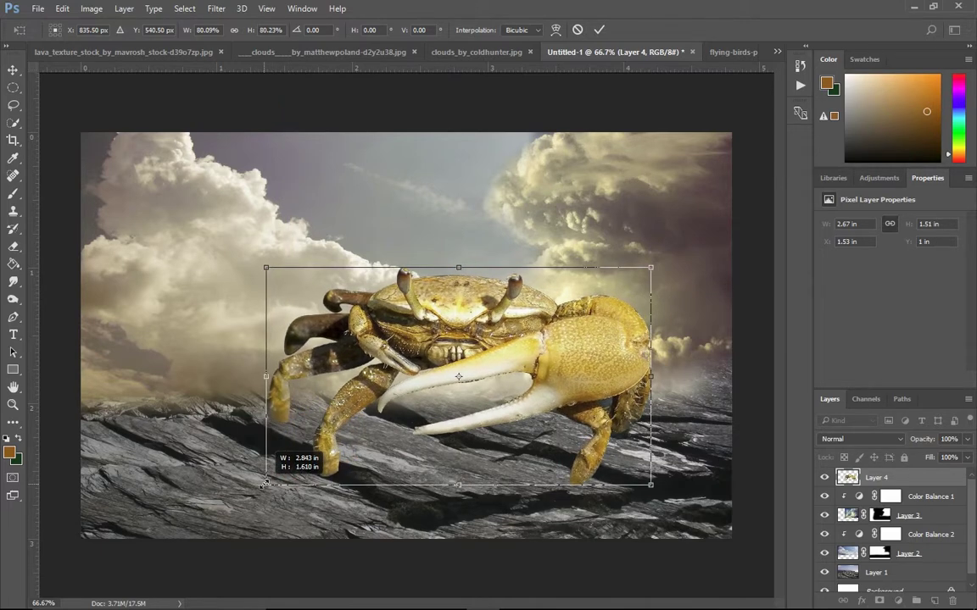
left_click_drag(269, 482, 266, 485)
left_click_drag(538, 337, 520, 339)
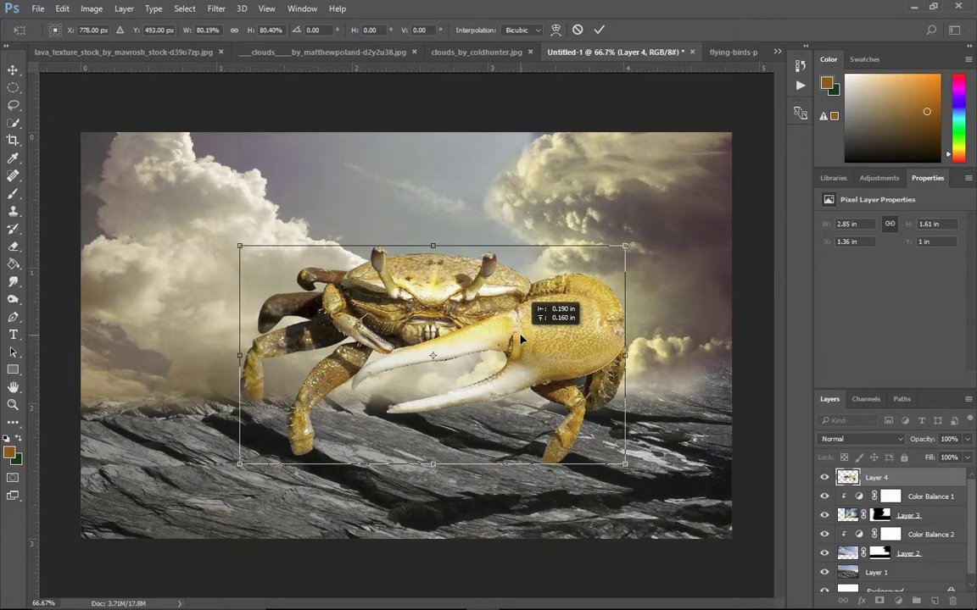
key("Return")
- Nudge the rock layer Layer 1 up and back down with the arrow keys
left_click(848, 579)
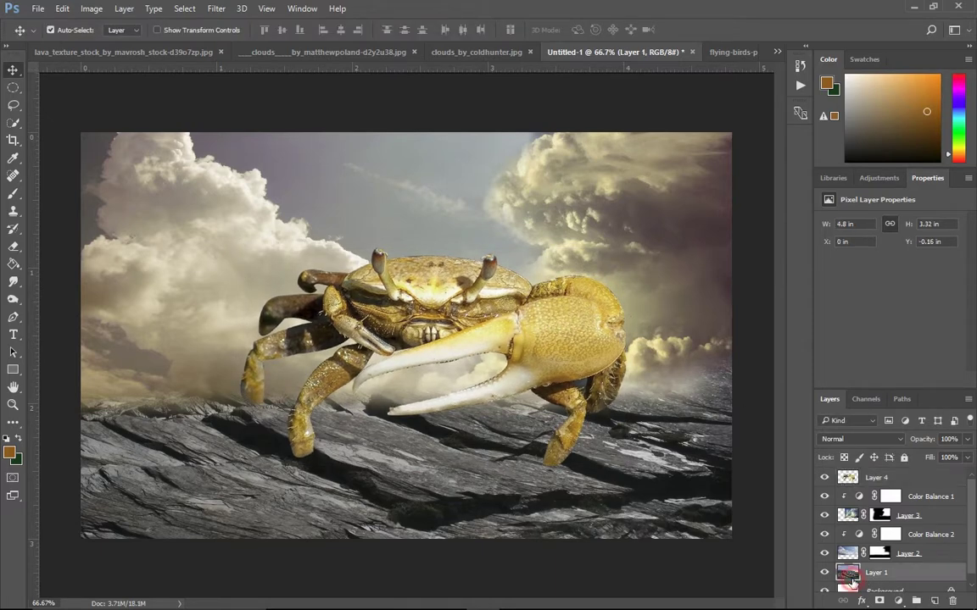
key("Up")
key("Up")
key("Up")
key("Up")
key("Up")
key("Up")
key("Up")
key("Up")
key("Up")
key("Up")
key("Up")
key("Up")
key("Down")
key("Down")
key("Down")
key("Down")
key("Down")
key("Down")
key("Down")
- Shift the crab up and right, then enlarge it slightly to 2.95 × 1.67 in
mouse_move(553, 346)
left_mouse_down()
mouse_move(564, 336)
mouse_move(582, 344)
left_mouse_up()
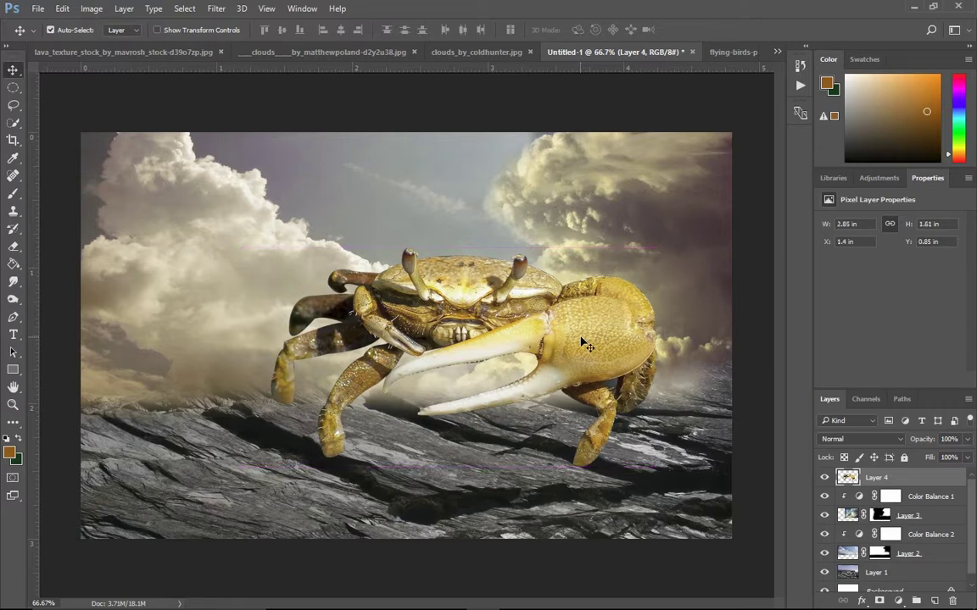
key("Down")
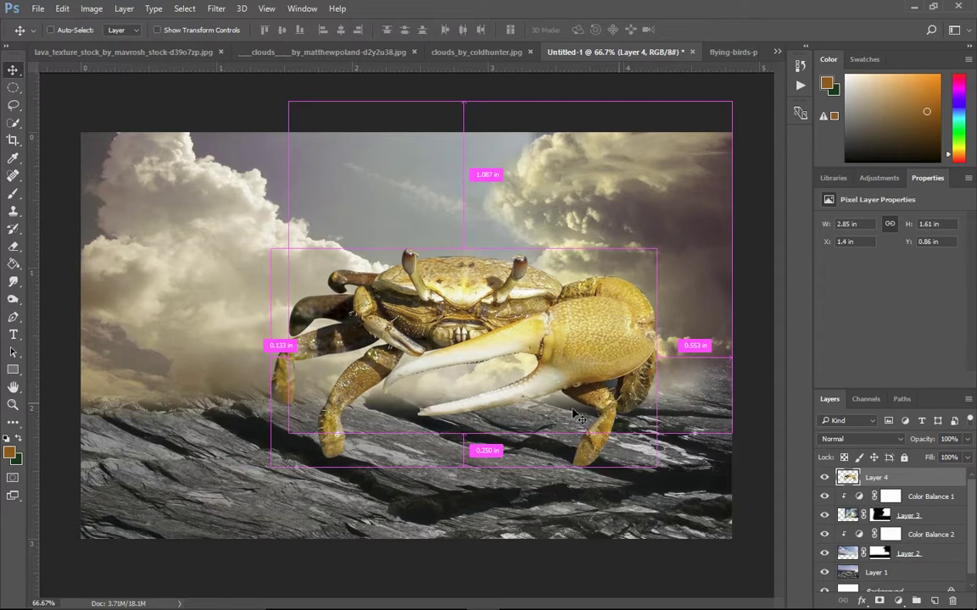
key("ctrl+t")
left_click_drag(268, 464, 258, 477)
key("Return")
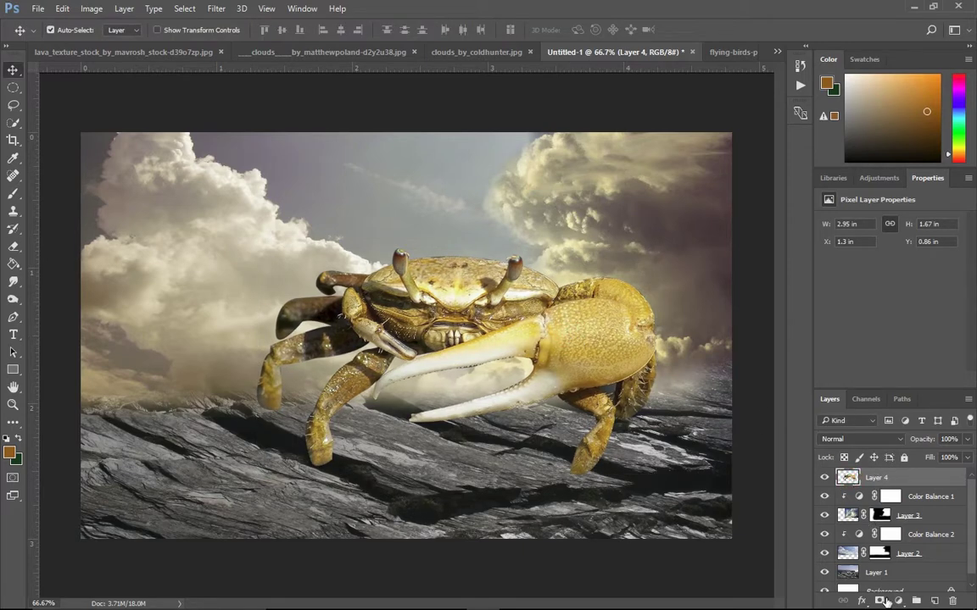
scroll(890, 575, "down", 1)
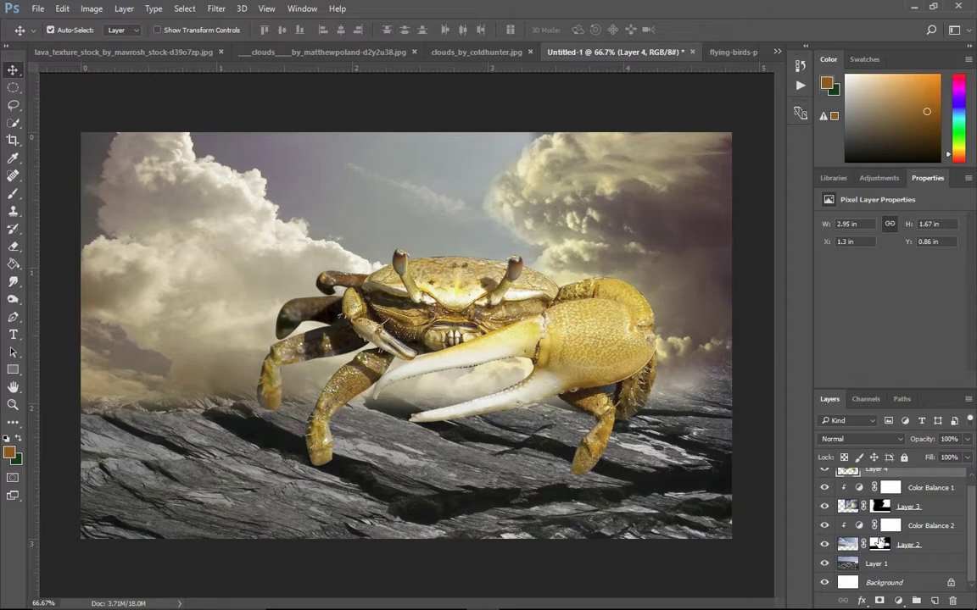
- Add a new empty layer above the crab layer
left_click(890, 487)
scroll(882, 500, "up", 1)
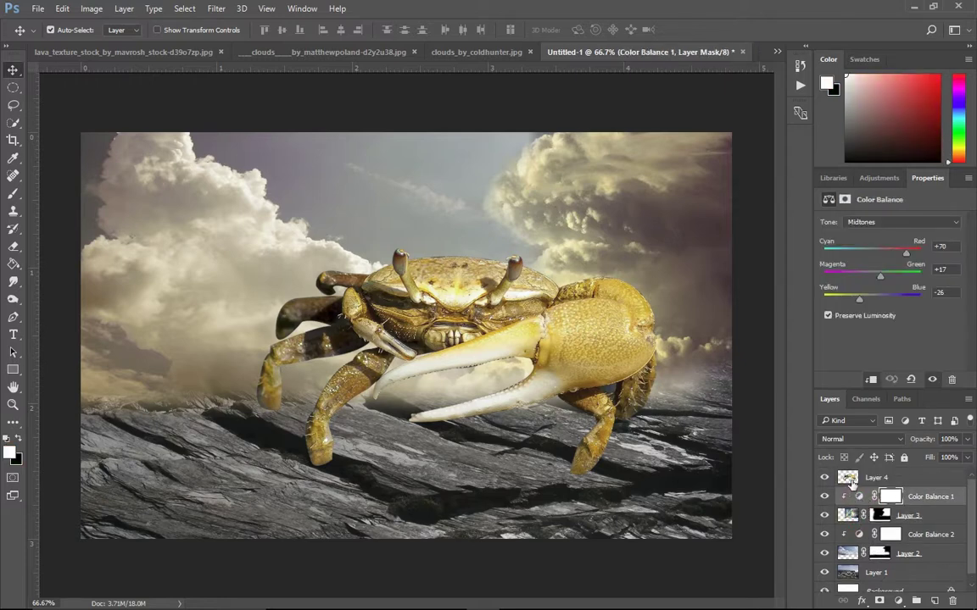
left_click_drag(876, 477, 875, 496)
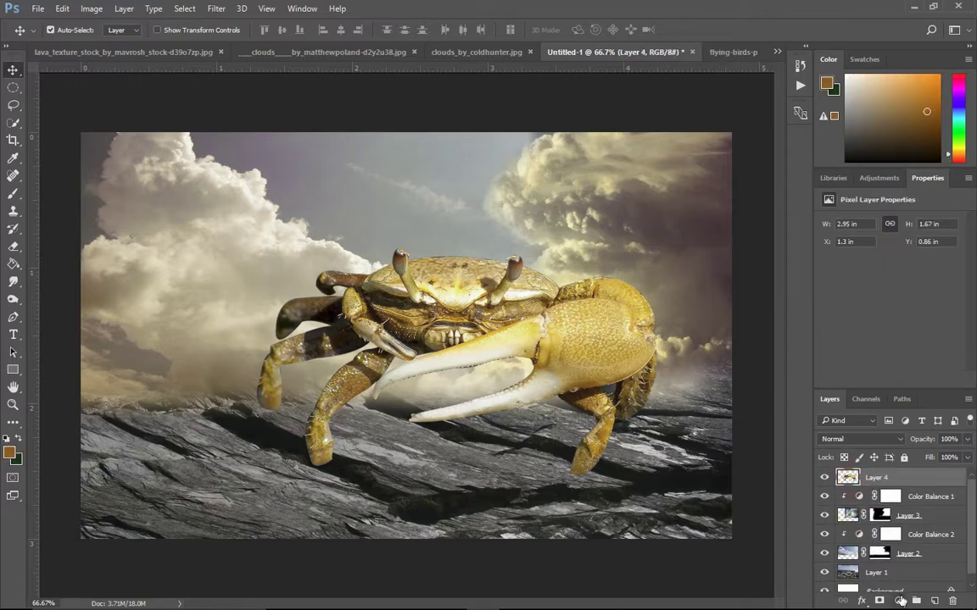
left_click(932, 601)
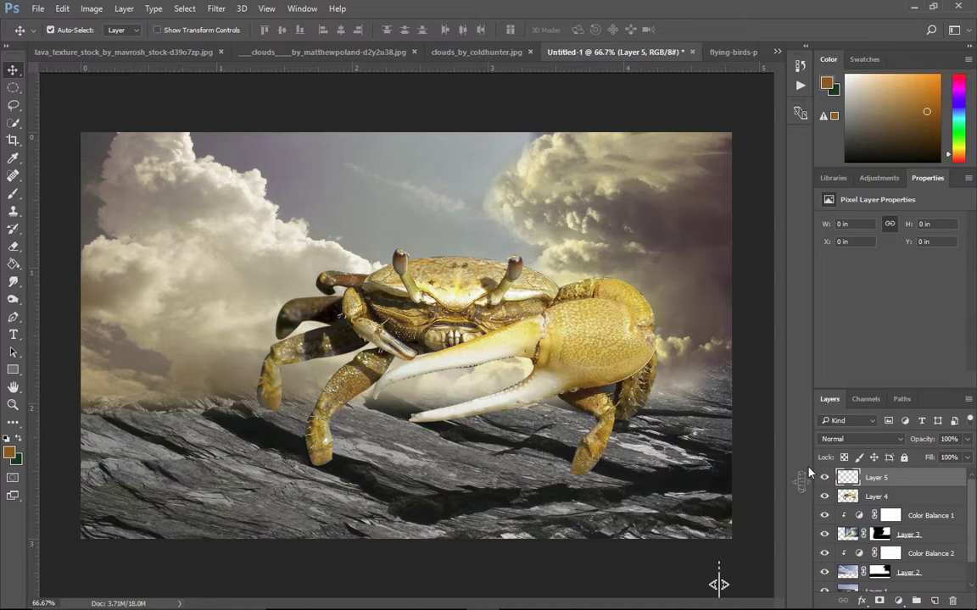
- Warm the rocks with a Color Balance adjustment on Layer 1: midtones +26, -2, -23
scroll(845, 531, "down", 1)
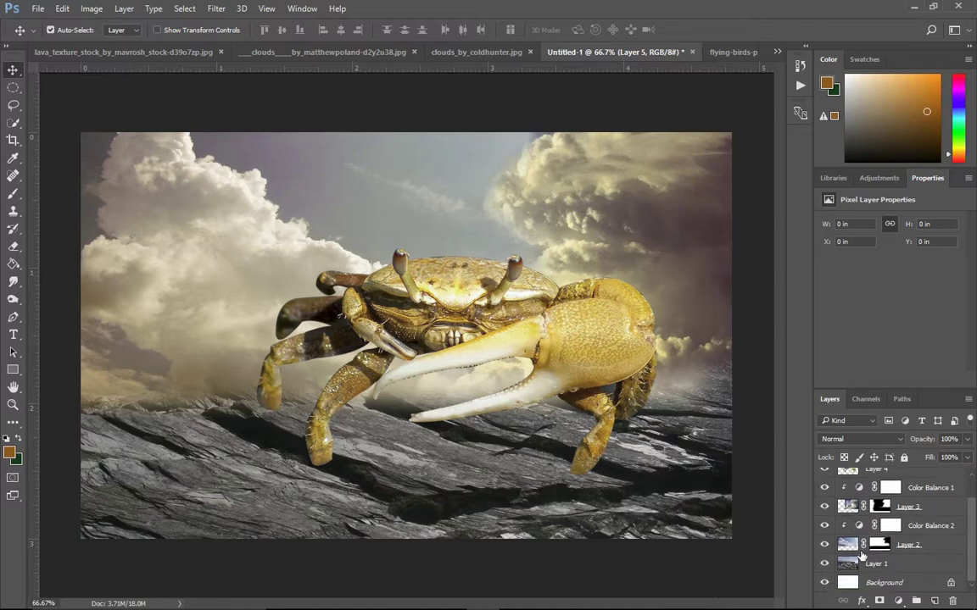
left_click(882, 563)
left_click(898, 600)
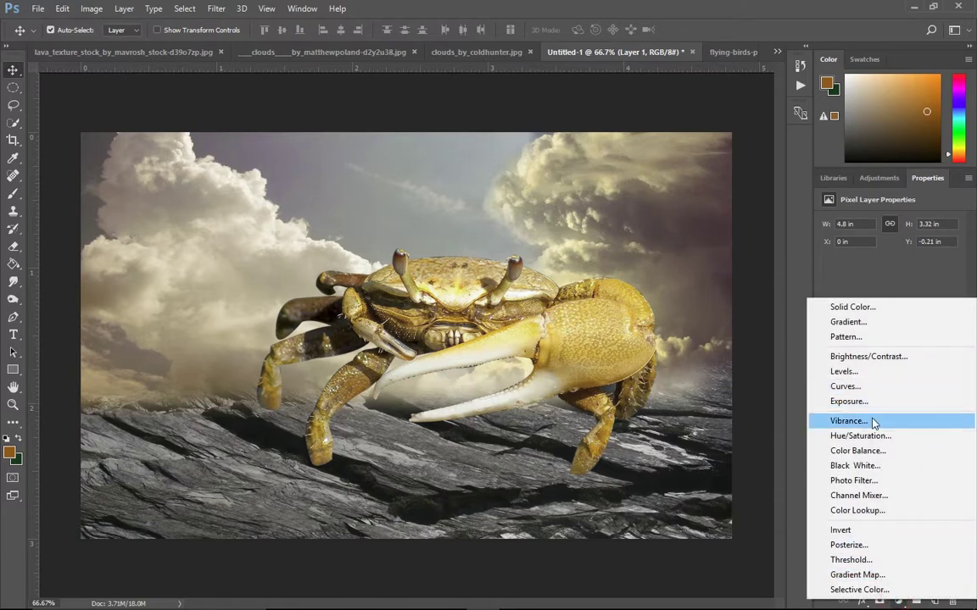
left_click(858, 451)
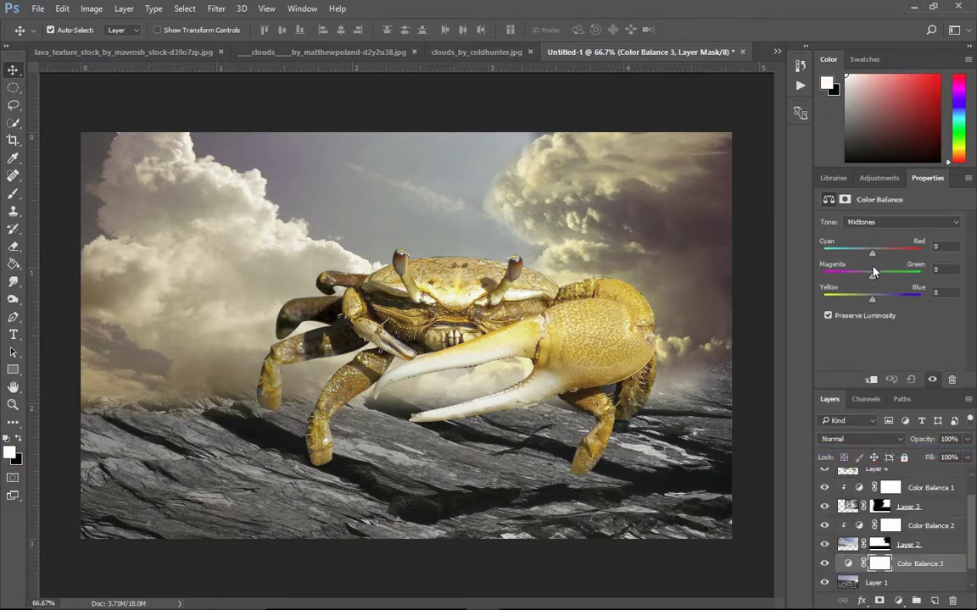
left_click_drag(876, 260, 876, 258)
left_click_drag(883, 255, 884, 254)
left_click_drag(872, 299, 861, 299)
left_click_drag(861, 301, 874, 277)
- Reselect the empty Layer 5 above the crab and create a new layer
scroll(873, 509, "up", 2)
left_click(876, 497)
key("ctrl+shift+alt+n")
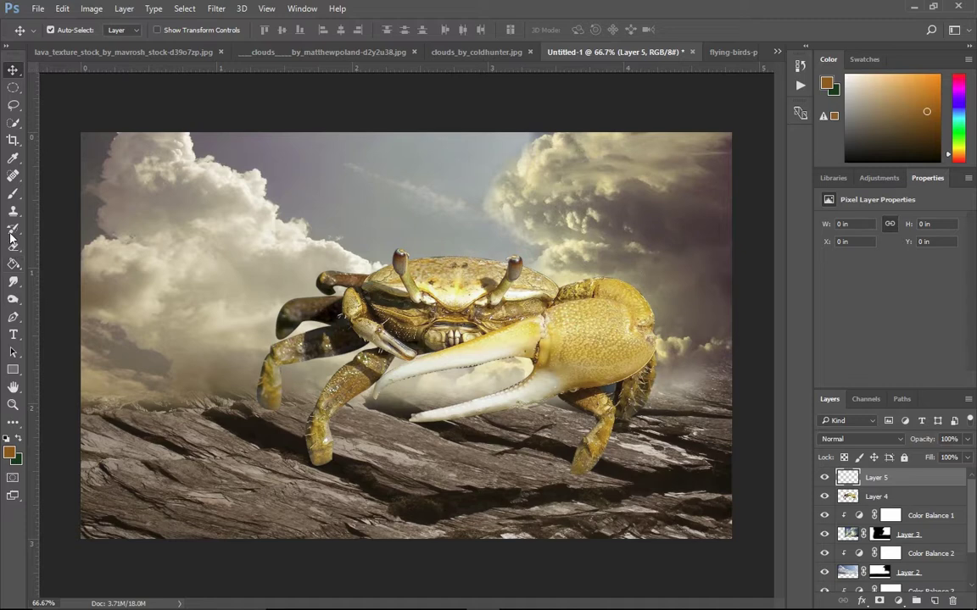
- Paint pale haze with a soft 200 px brush over the rocks and crab's left legs on Layer 5
left_click(13, 195)
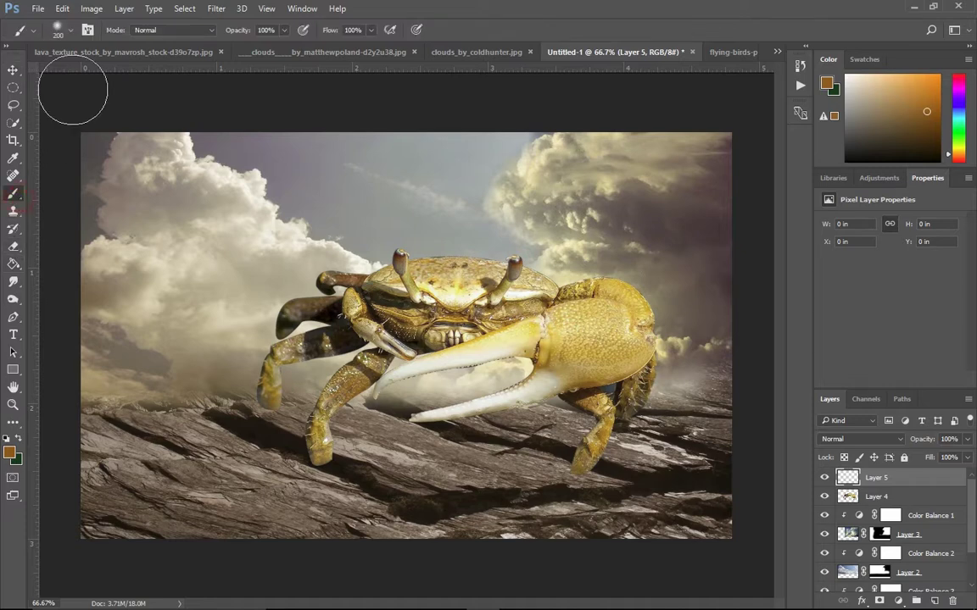
left_click(58, 30)
left_click(50, 129)
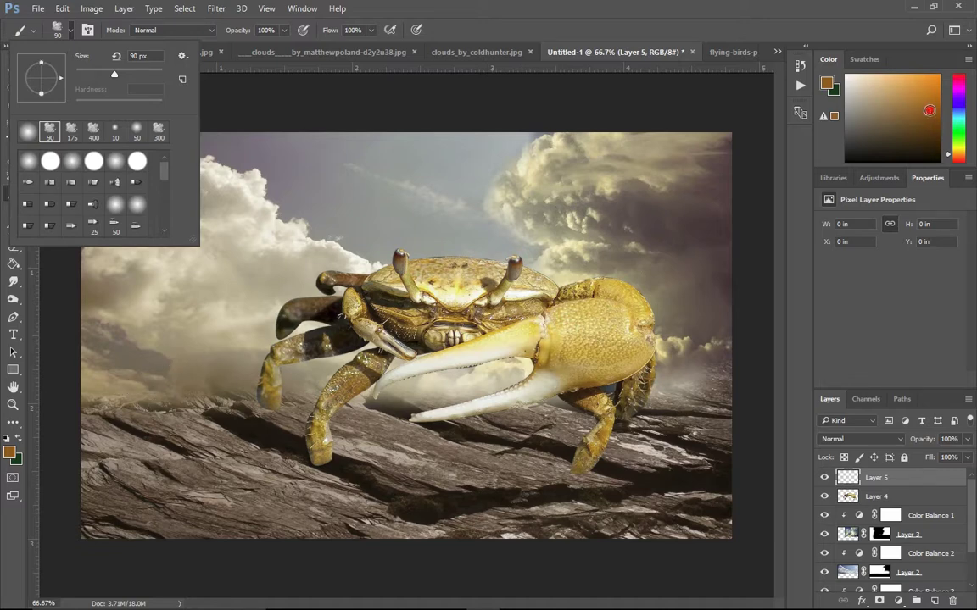
left_click(931, 96)
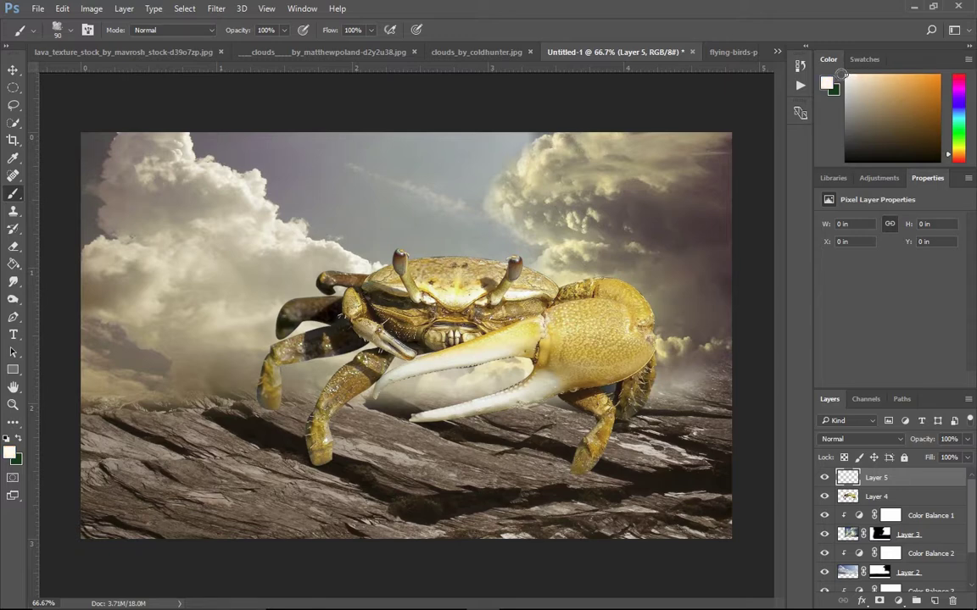
left_click(231, 374)
key("ctrl+z")
key("bracketright")
key("bracketright")
key("bracketright")
mouse_move(242, 412)
left_mouse_down()
mouse_move(381, 466)
mouse_move(701, 341)
mouse_move(703, 386)
mouse_move(326, 403)
left_mouse_up()
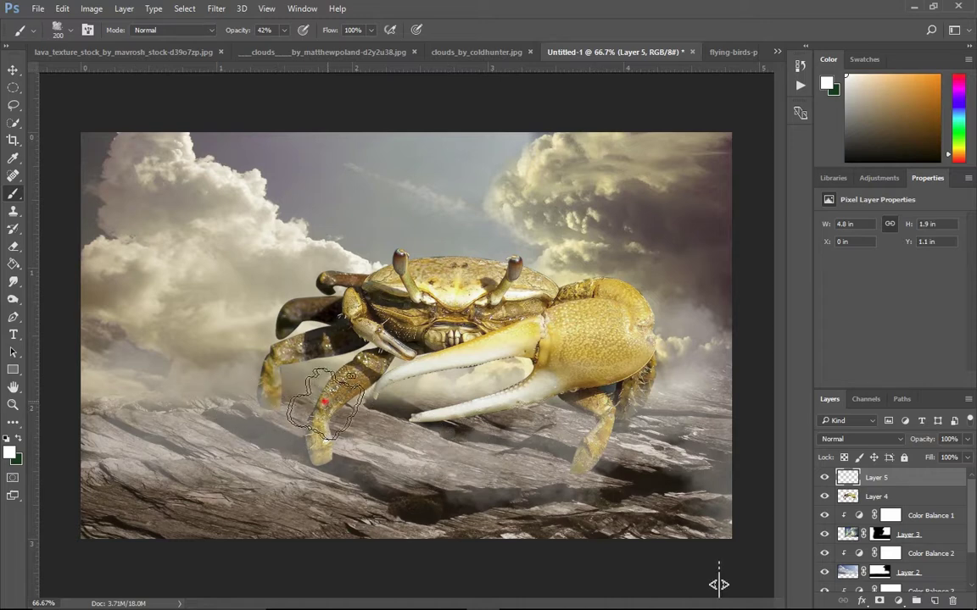
left_click_drag(327, 403, 127, 326)
- On a new Layer 6 below Layer 5, paint paler dust around the crab's legs and along the bottom
left_click(887, 87)
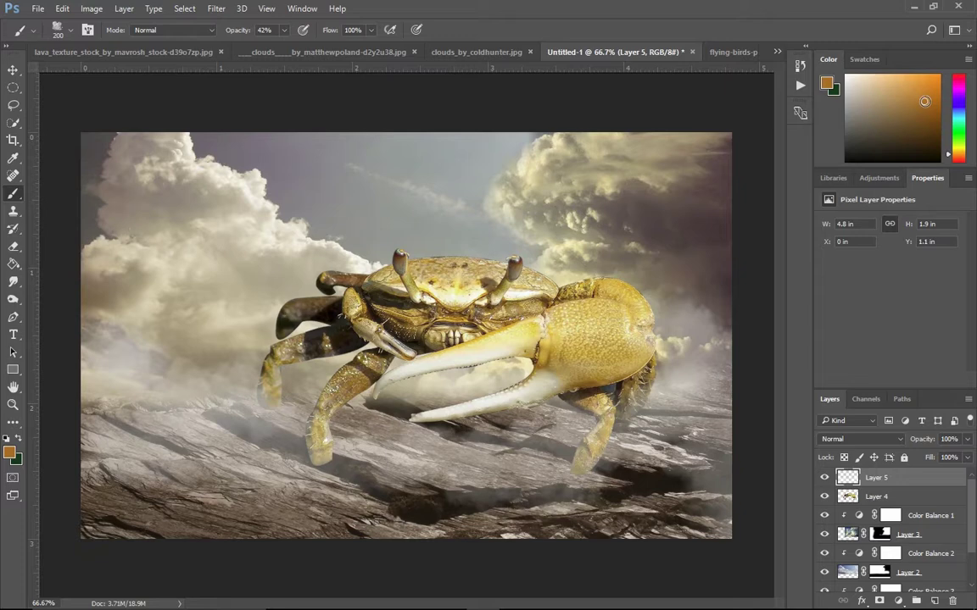
left_click(936, 600)
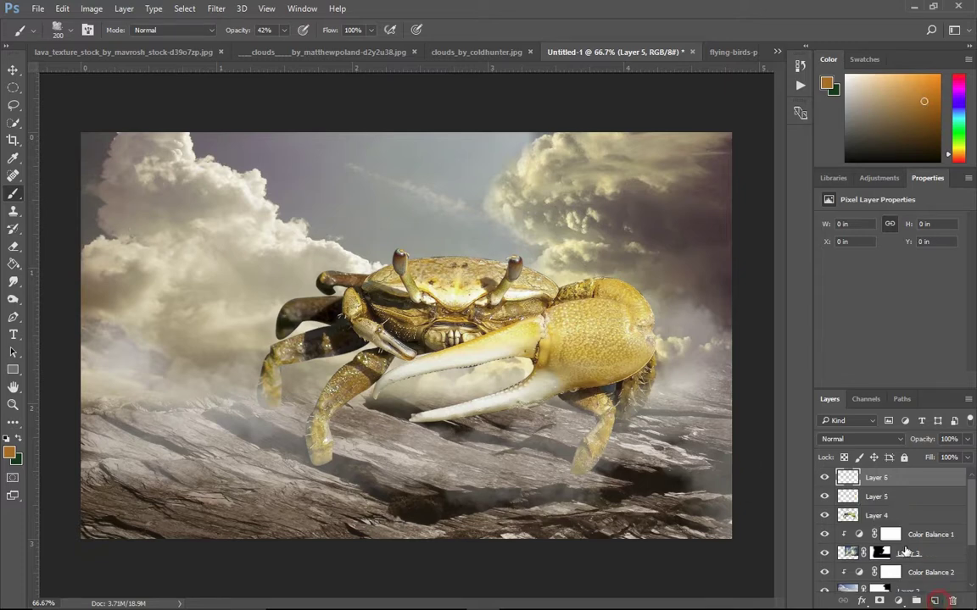
left_click_drag(880, 482, 878, 507)
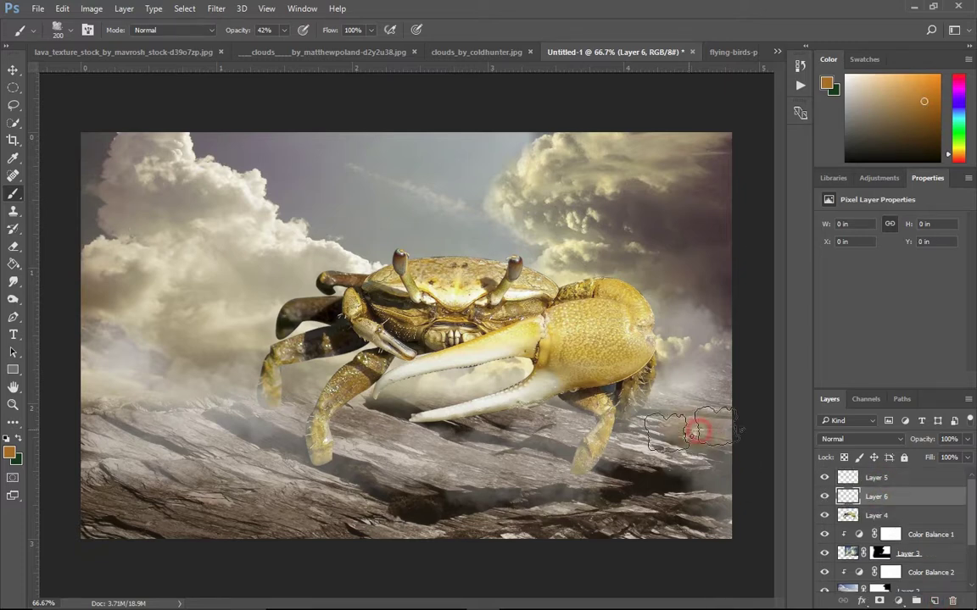
left_click_drag(643, 405, 567, 470)
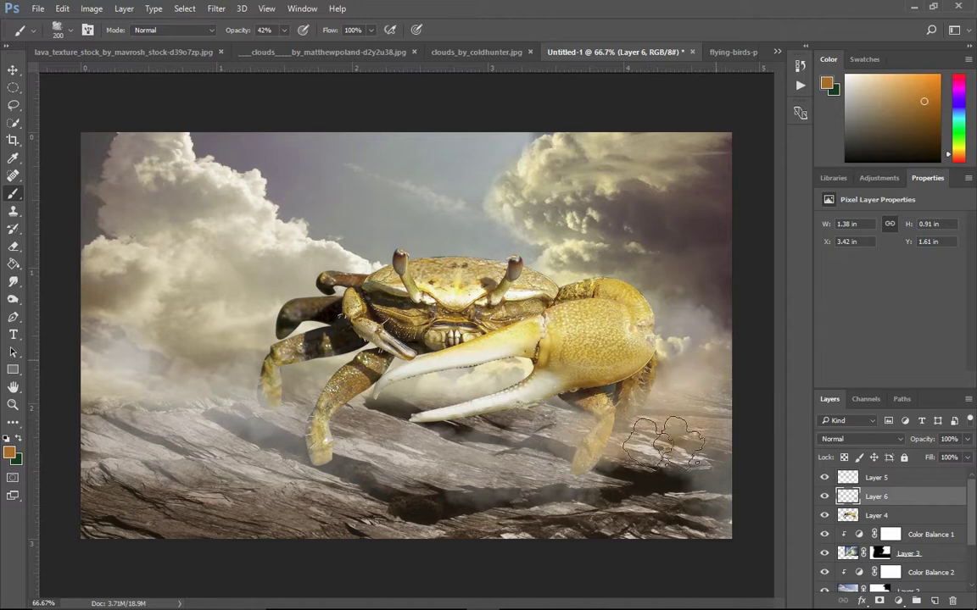
mouse_move(289, 415)
left_mouse_down()
mouse_move(291, 367)
mouse_move(179, 395)
mouse_move(325, 465)
left_mouse_up()
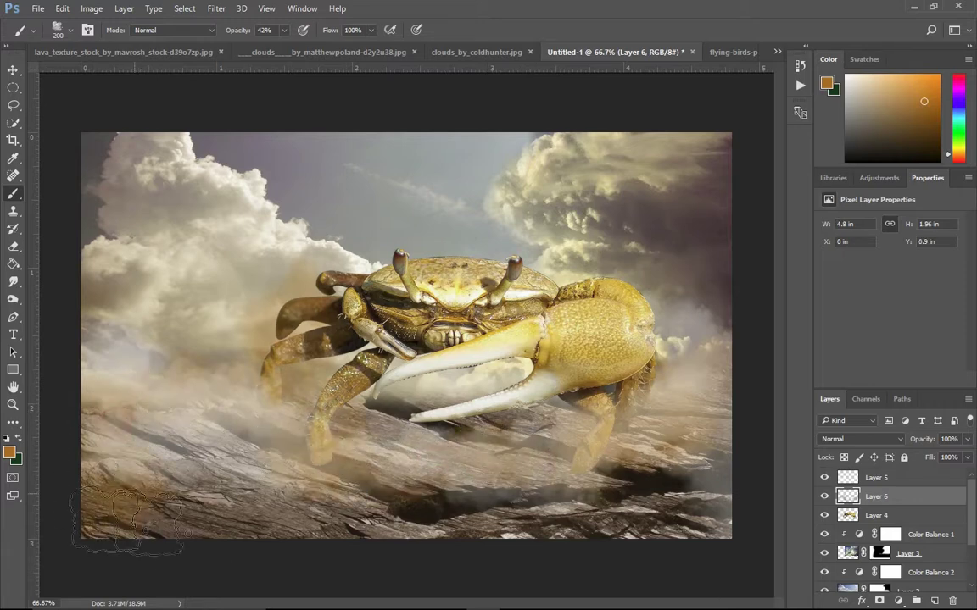
mouse_move(439, 549)
left_mouse_down()
mouse_move(687, 571)
mouse_move(702, 475)
left_mouse_up()
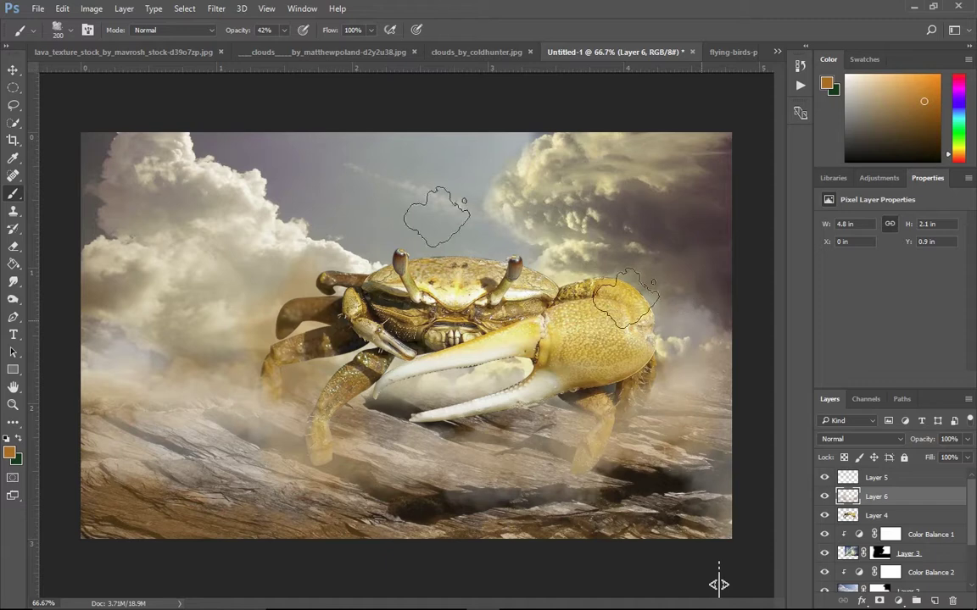
left_click(13, 71)
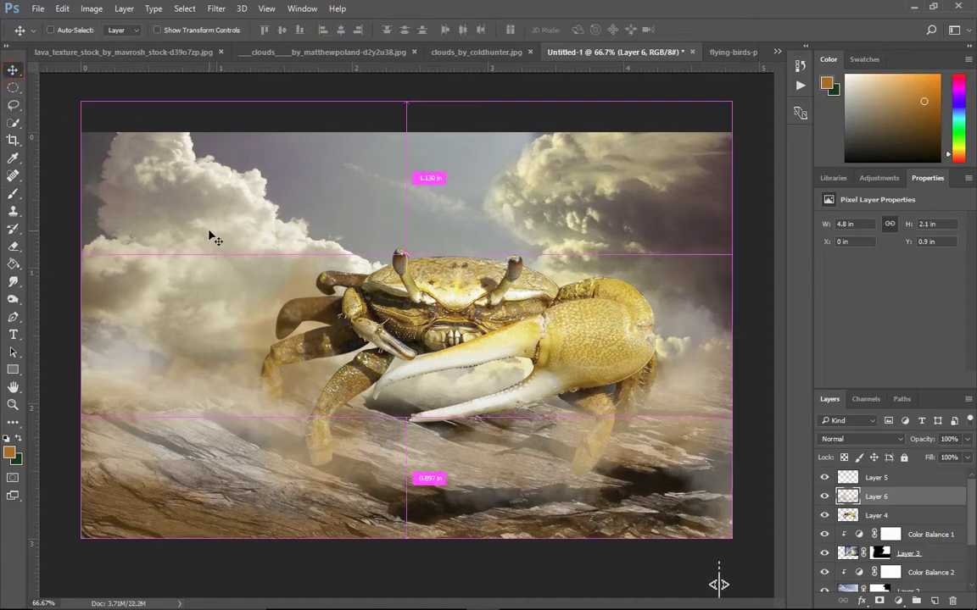
- Zoom in and add a layer mask to the crab layer, Layer 4
key("ctrl+plus")
scroll(322, 326, "left", 5)
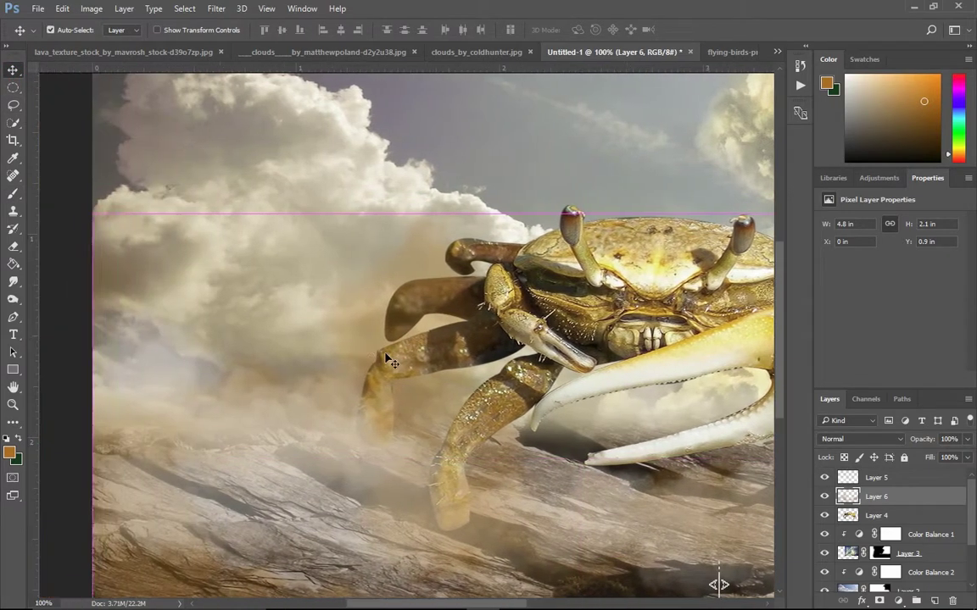
scroll(424, 373, "down", 3)
scroll(478, 408, "down", 3)
left_click(849, 515)
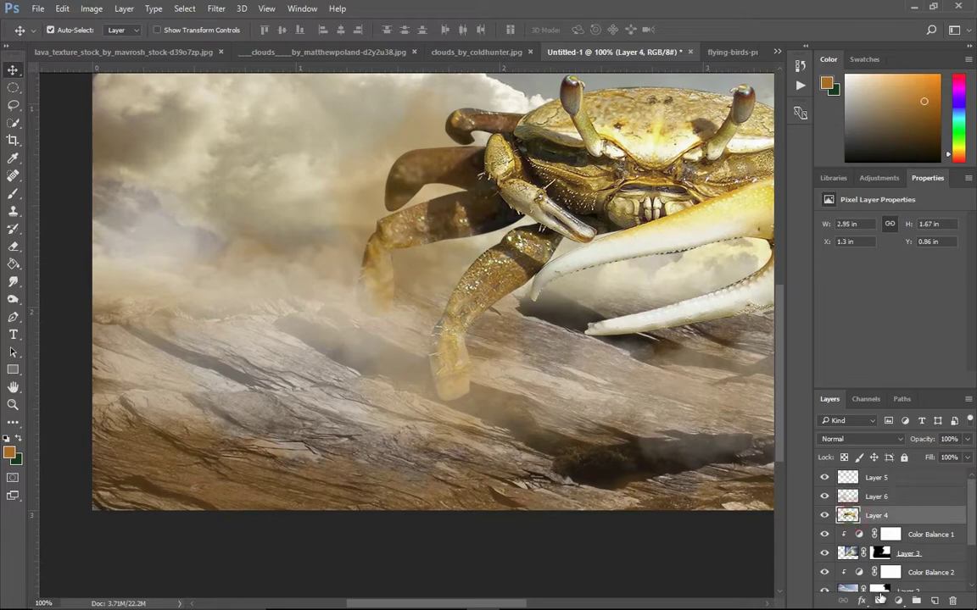
left_click(897, 601)
- Set up a black soft brush preset, about 70 px, for painting the mask
scroll(477, 471, "right", 3)
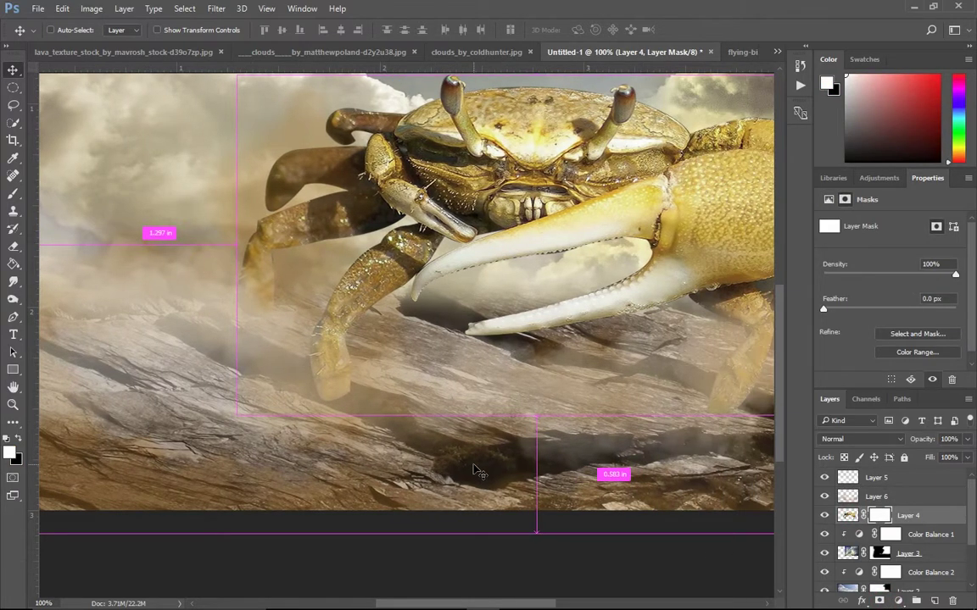
scroll(475, 469, "up", 2)
scroll(534, 458, "left", 3)
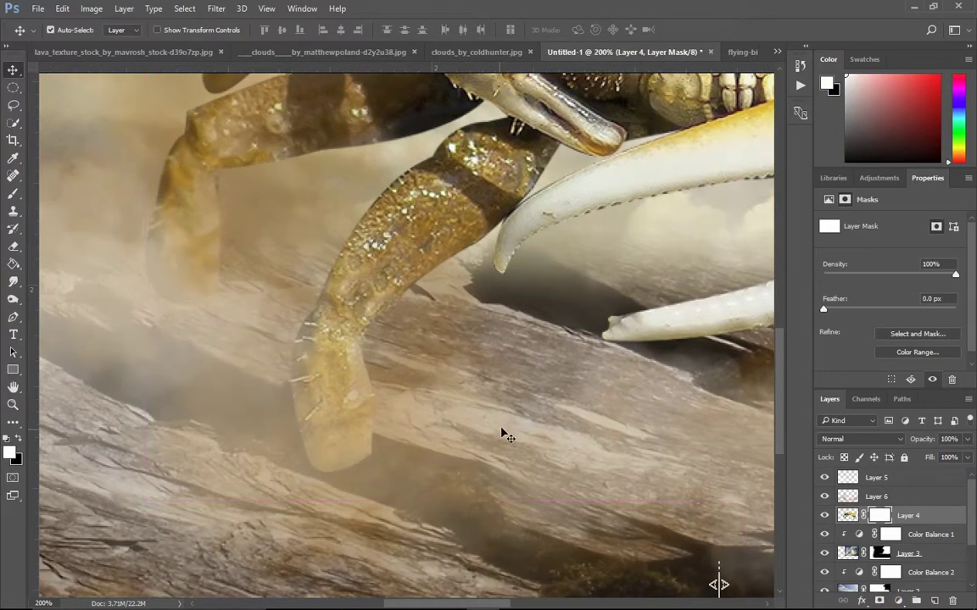
key("b")
left_click(15, 437)
key("bracketleft")
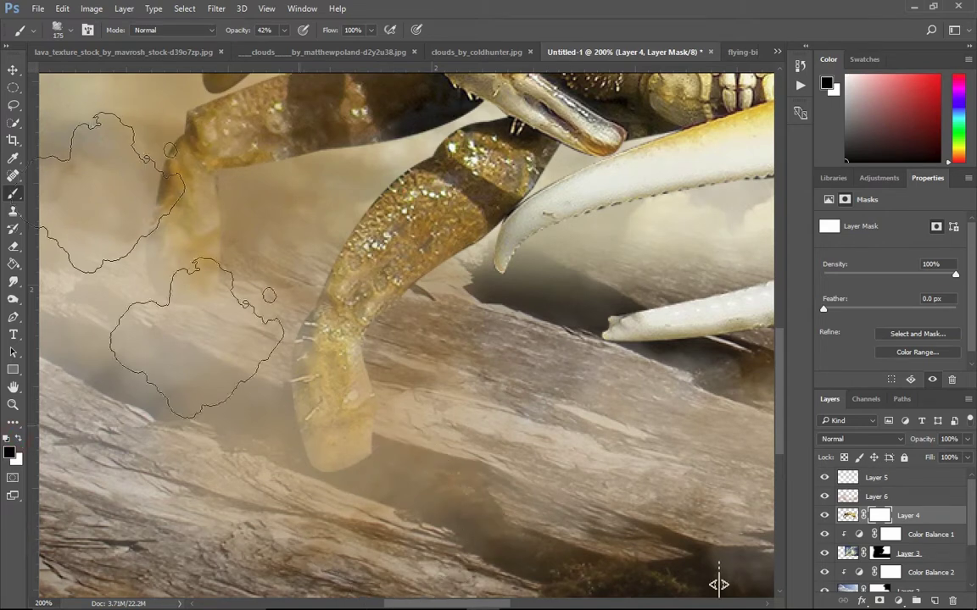
left_click(57, 31)
left_click(77, 133)
key("Return")
key("bracketleft")
key("bracketleft")
key("bracketleft")
- Paint black on the mask to fade the crab's leg tips into the dust
mouse_move(366, 500)
left_mouse_down()
mouse_move(369, 491)
mouse_move(395, 491)
mouse_move(368, 501)
mouse_move(383, 469)
mouse_move(395, 473)
mouse_move(377, 454)
left_mouse_up()
key("bracketleft")
key("bracketleft")
key("bracketleft")
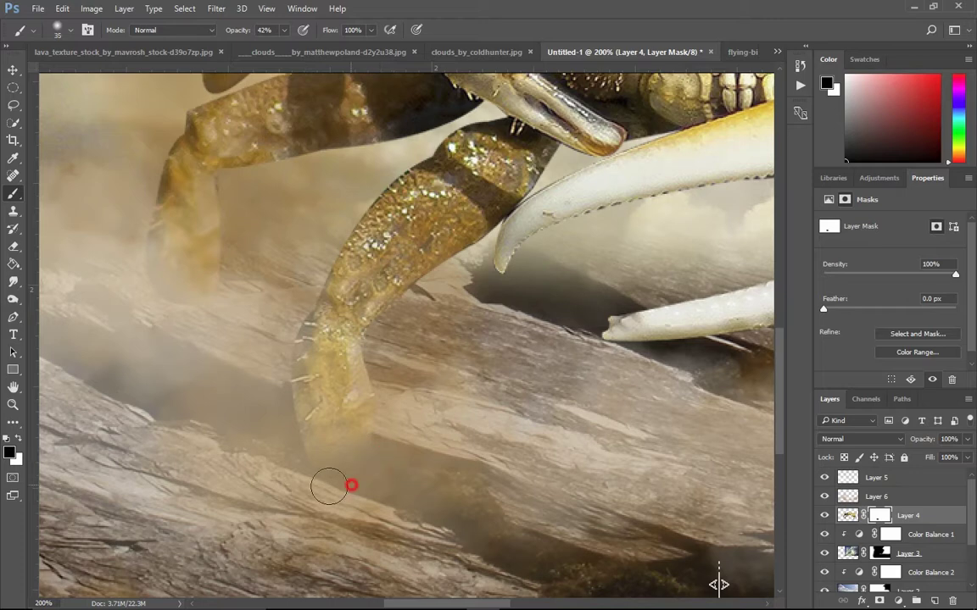
left_click_drag(299, 482, 280, 437)
mouse_move(135, 475)
left_mouse_down()
mouse_move(264, 342)
mouse_move(297, 381)
mouse_move(343, 386)
left_mouse_up()
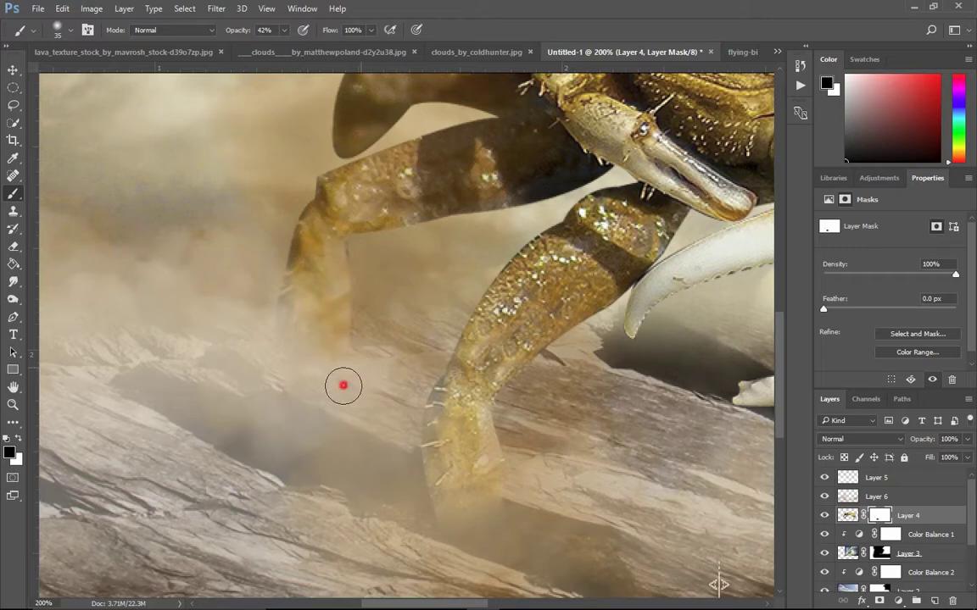
scroll(351, 463, "up", 1)
scroll(343, 458, "up", 2)
scroll(327, 399, "up", 3)
left_click_drag(312, 337, 326, 365)
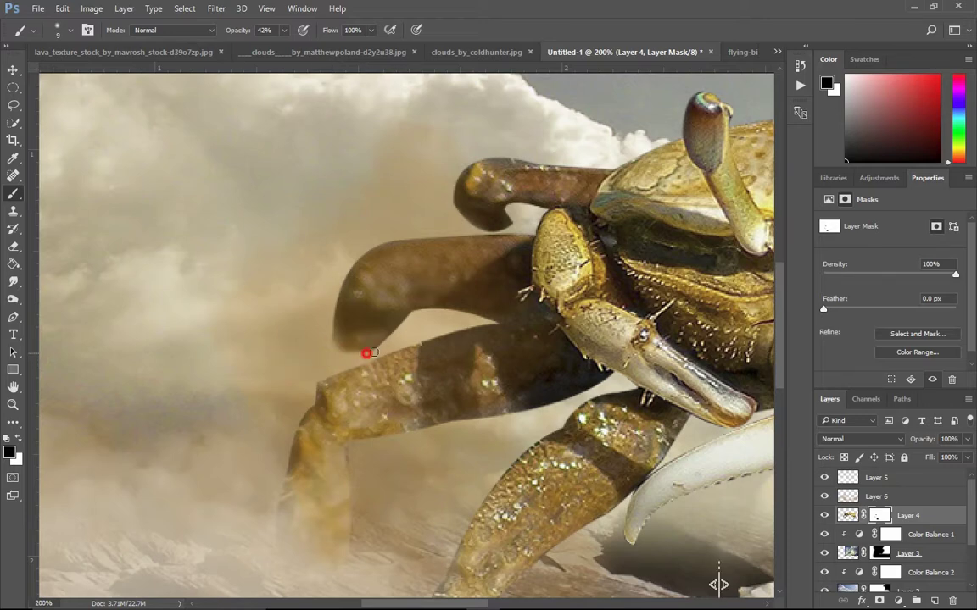
scroll(454, 334, "up", 3)
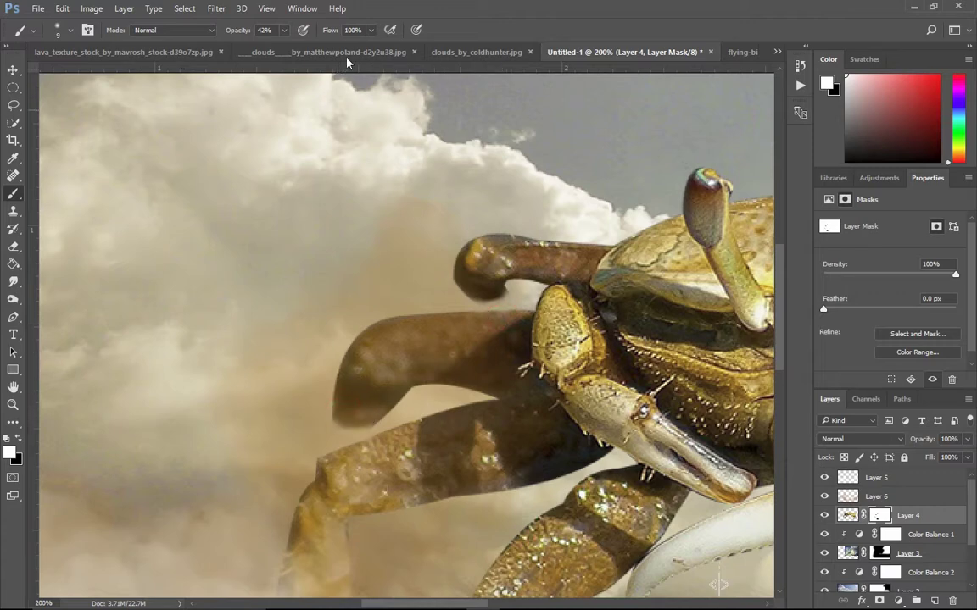
- Zoom out to the whole image and make Layer 5 the brush-painting target
left_click(13, 68)
key("ctrl+minus")
key("ctrl+minus")
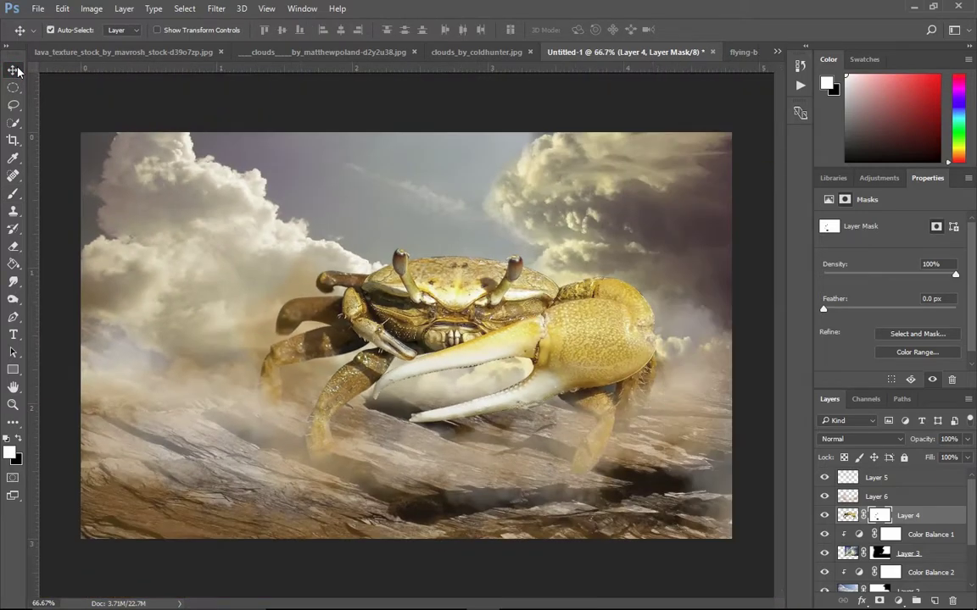
left_click(866, 480)
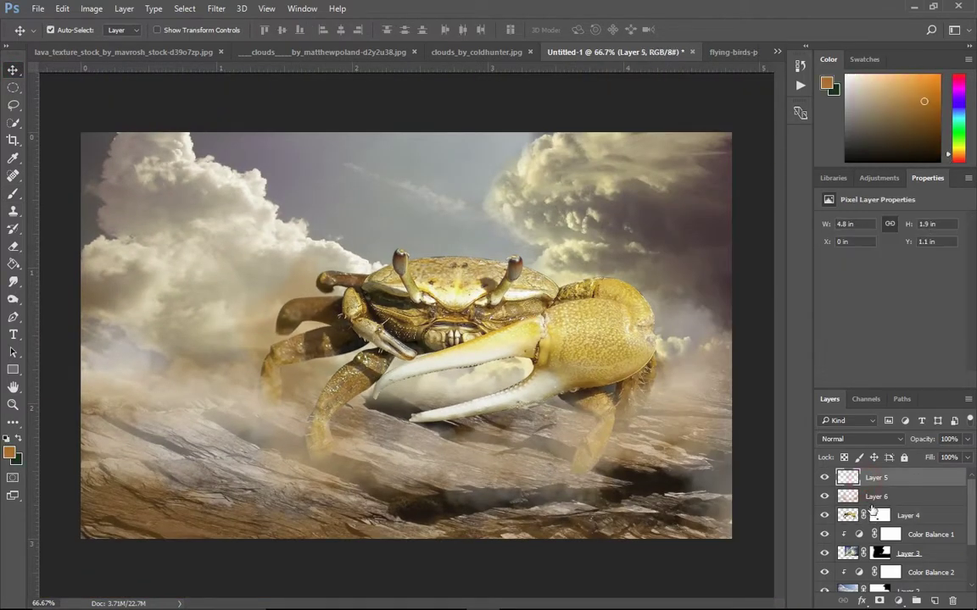
key("b")
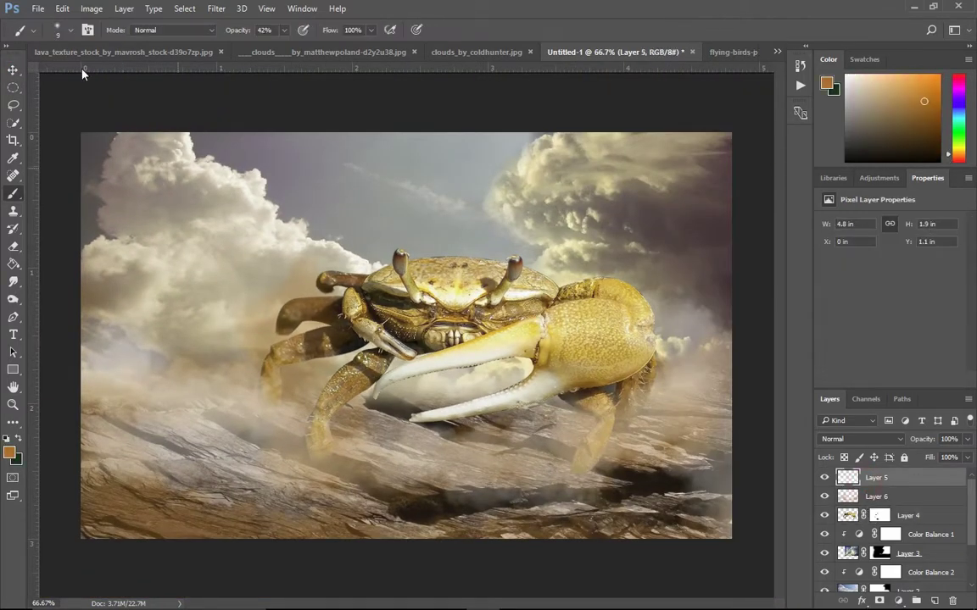
left_click(58, 30)
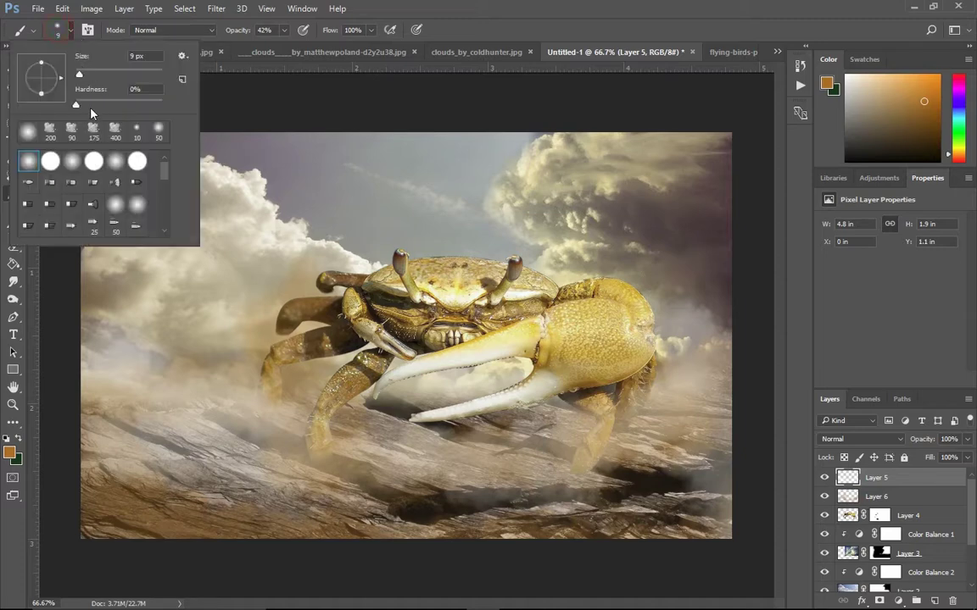
- Choose the 200 px cloud brush preset
left_click(49, 133)
left_click(846, 75)
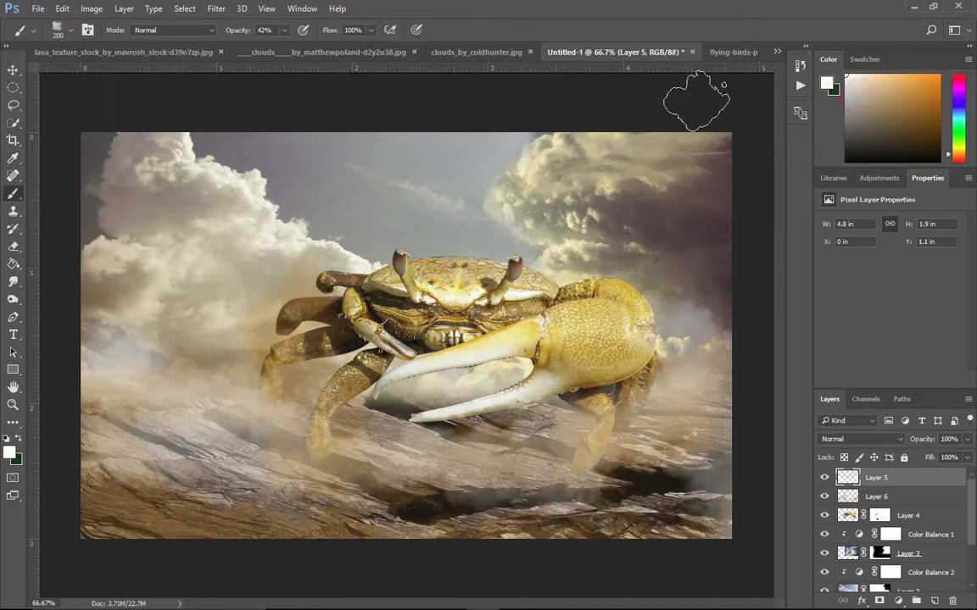
scroll(84, 359, "up", 1)
scroll(85, 360, "up", 2)
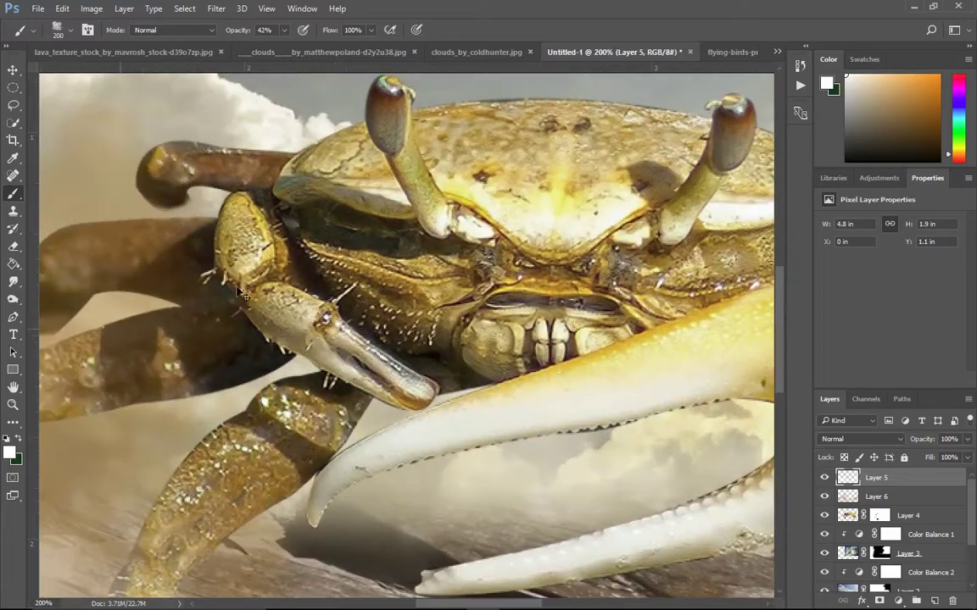
scroll(267, 212, "left", 3)
scroll(255, 211, "up", 3)
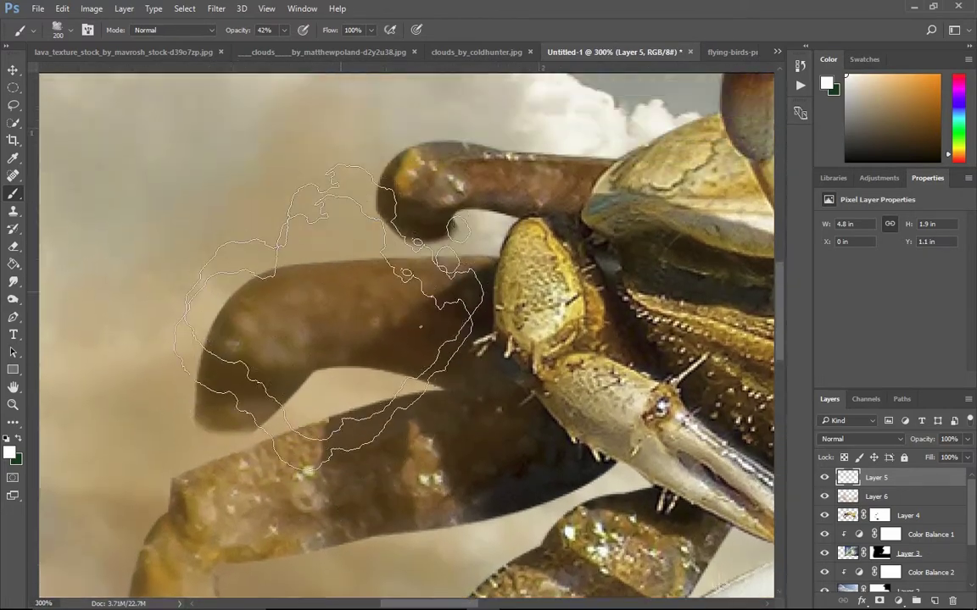
scroll(377, 280, "up", 1)
- Paint white cloud dust around the crab's legs and lower-left dust, resizing the brush to 125
key("bracketleft")
key("bracketleft")
key("bracketleft")
key("bracketleft")
key("bracketleft")
mouse_move(373, 305)
left_mouse_down()
mouse_move(433, 311)
mouse_move(272, 295)
mouse_move(164, 322)
mouse_move(336, 325)
left_mouse_up()
key("bracketleft")
key("bracketleft")
key("bracketleft")
scroll(336, 325, "down", 2)
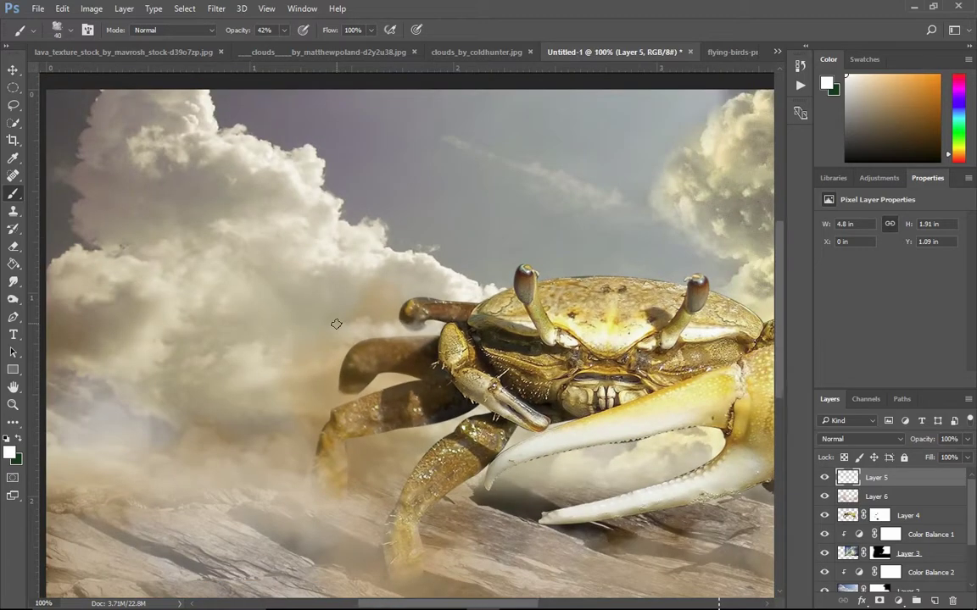
scroll(335, 374, "down", 2)
mouse_move(315, 329)
left_mouse_down()
mouse_move(327, 328)
mouse_move(247, 332)
mouse_move(316, 340)
left_mouse_up()
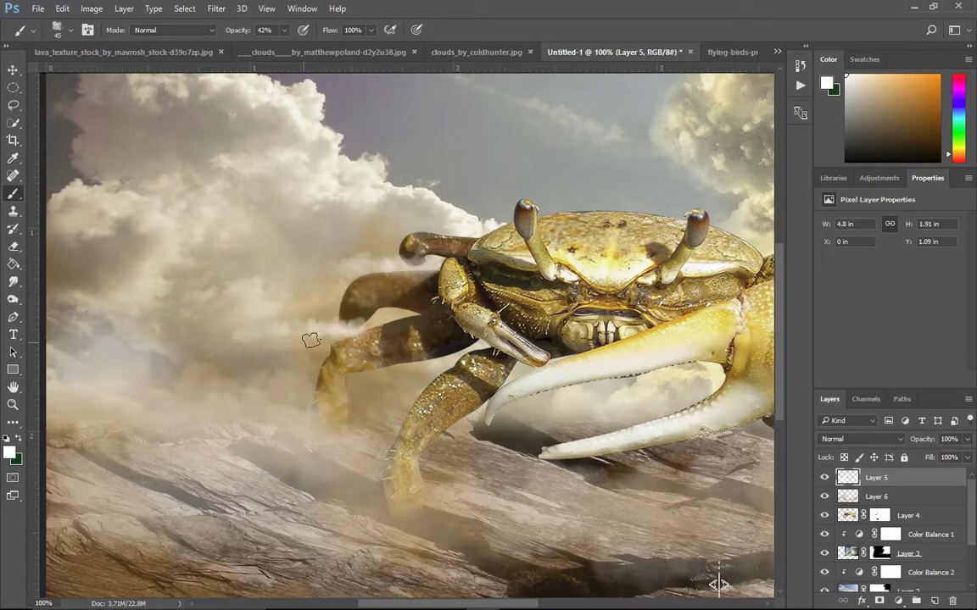
key("bracketright")
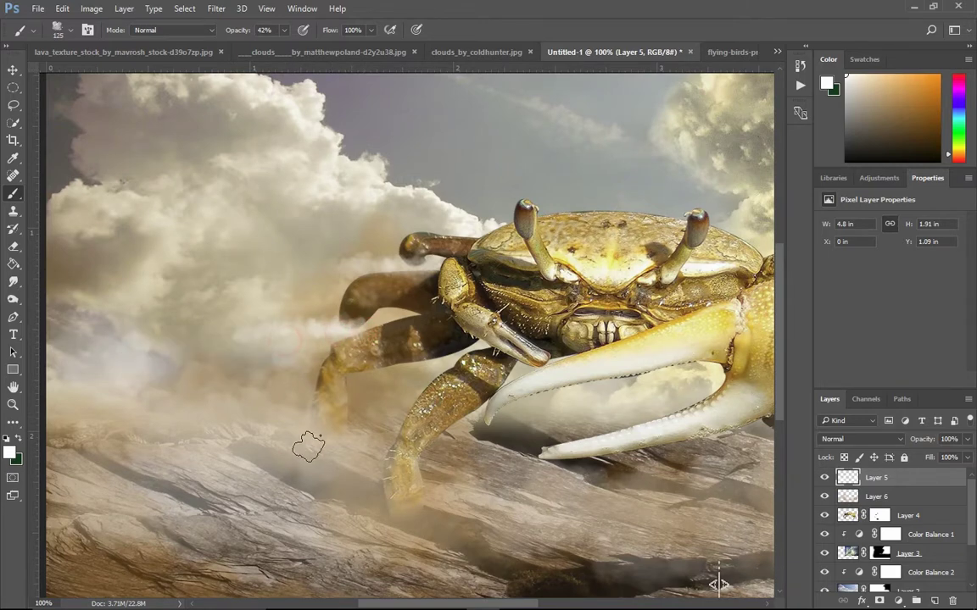
mouse_move(342, 440)
left_mouse_down()
mouse_move(195, 436)
mouse_move(381, 507)
left_mouse_up()
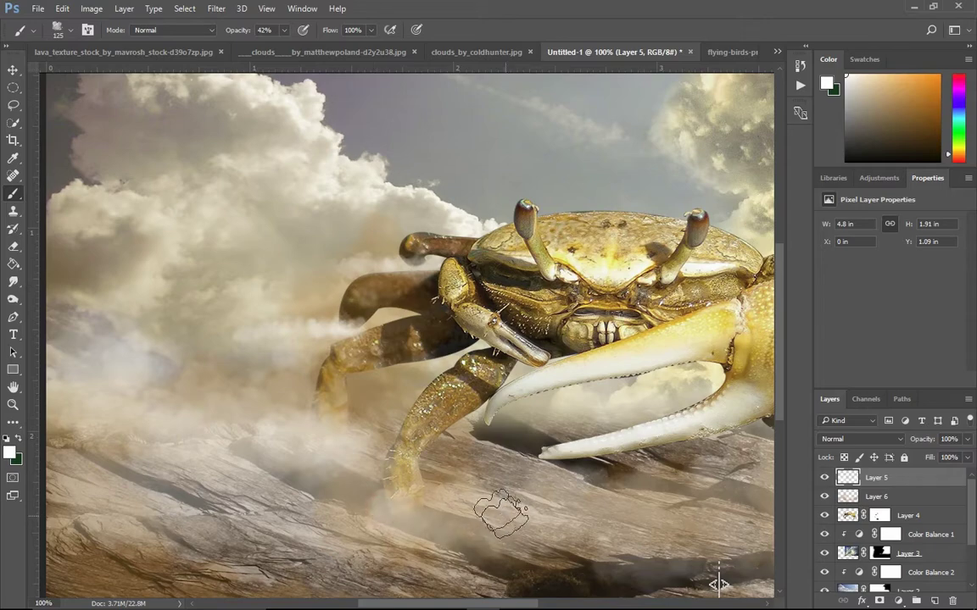
- Dab white cloud puffs over the leg tip with a 90 px brush
scroll(386, 314, "up", 2)
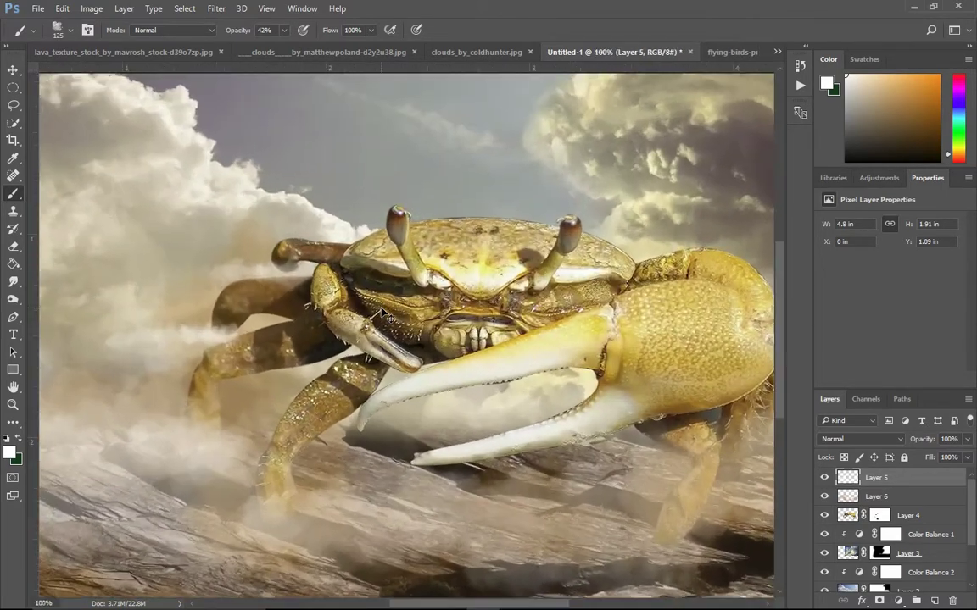
scroll(254, 271, "up", 2)
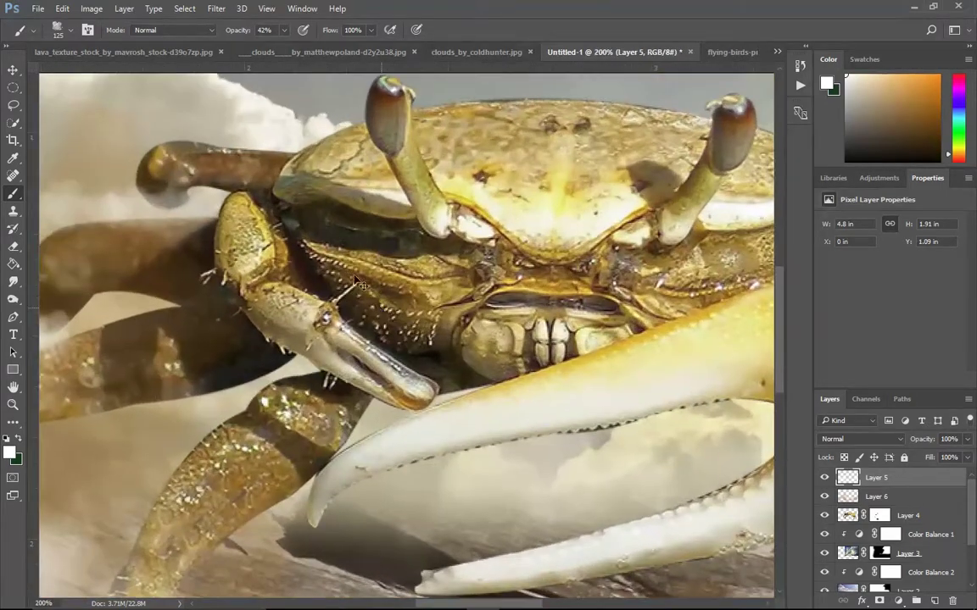
scroll(226, 257, "up", 2)
scroll(227, 257, "up", 2)
scroll(238, 255, "up", 1)
scroll(246, 252, "up", 3)
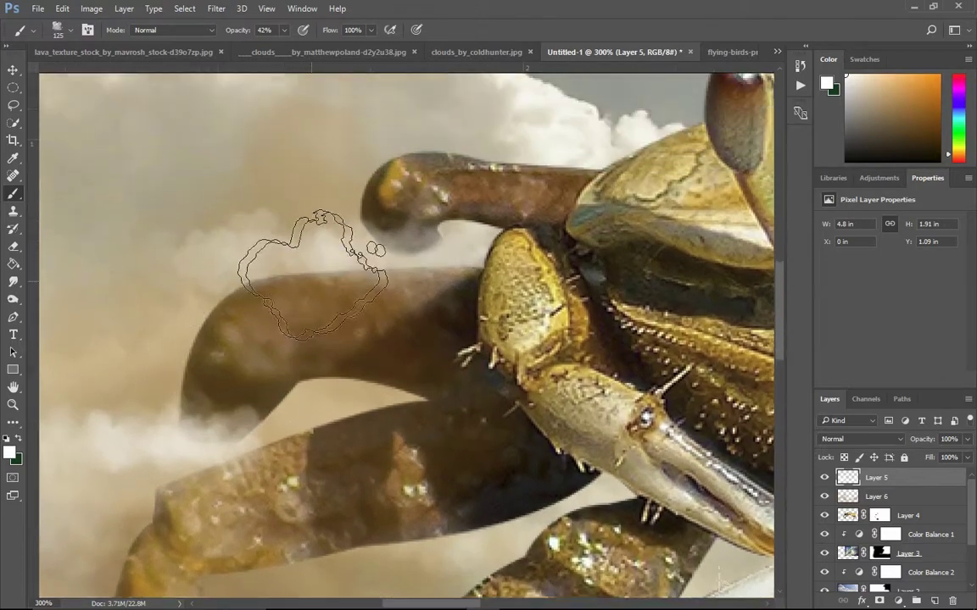
scroll(305, 263, "up", 2)
key("bracketleft")
key("bracketleft")
mouse_move(381, 289)
left_mouse_down()
mouse_move(402, 299)
mouse_move(373, 314)
left_mouse_up()
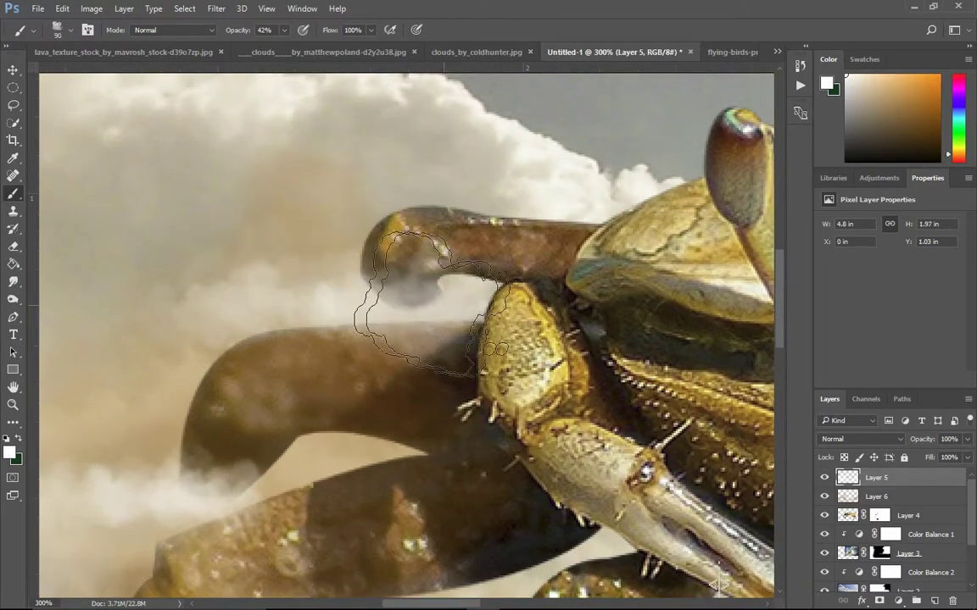
left_click(399, 305)
left_click(377, 318)
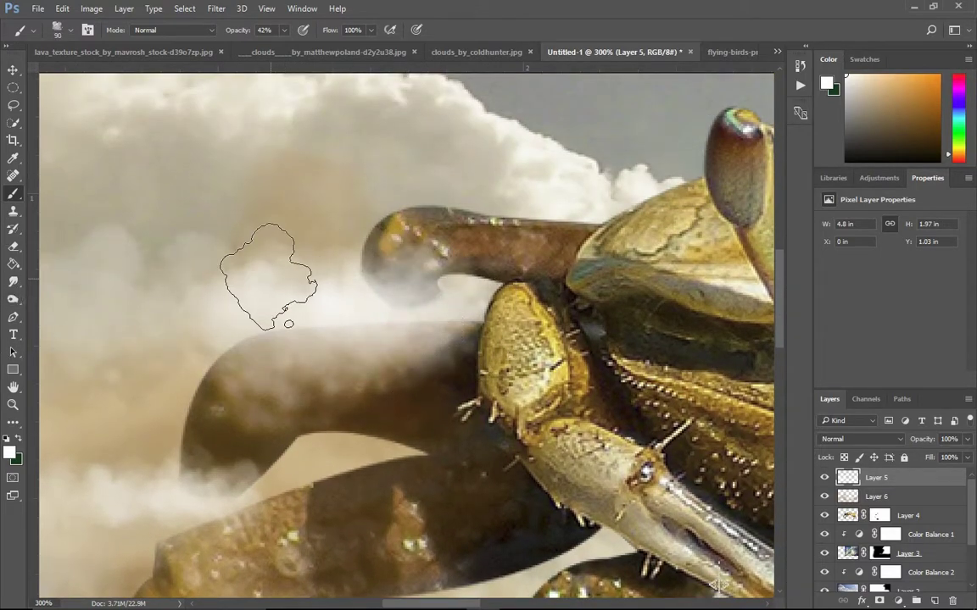
- Paint whitish haze across the rocks below the leg and over the crab's leg
scroll(271, 280, "down", 2)
scroll(270, 277, "down", 1)
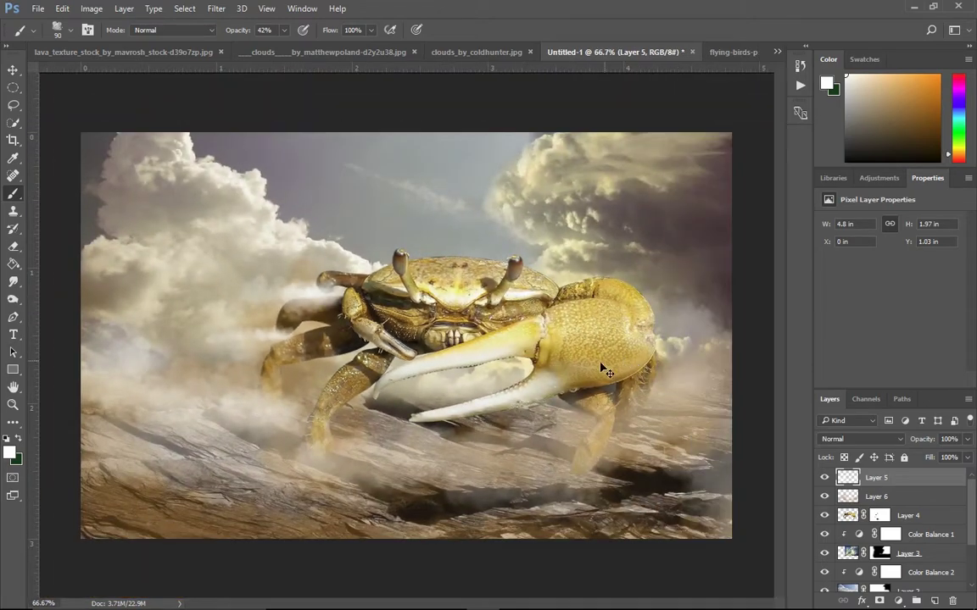
scroll(600, 407, "up", 1)
scroll(530, 413, "right", 2)
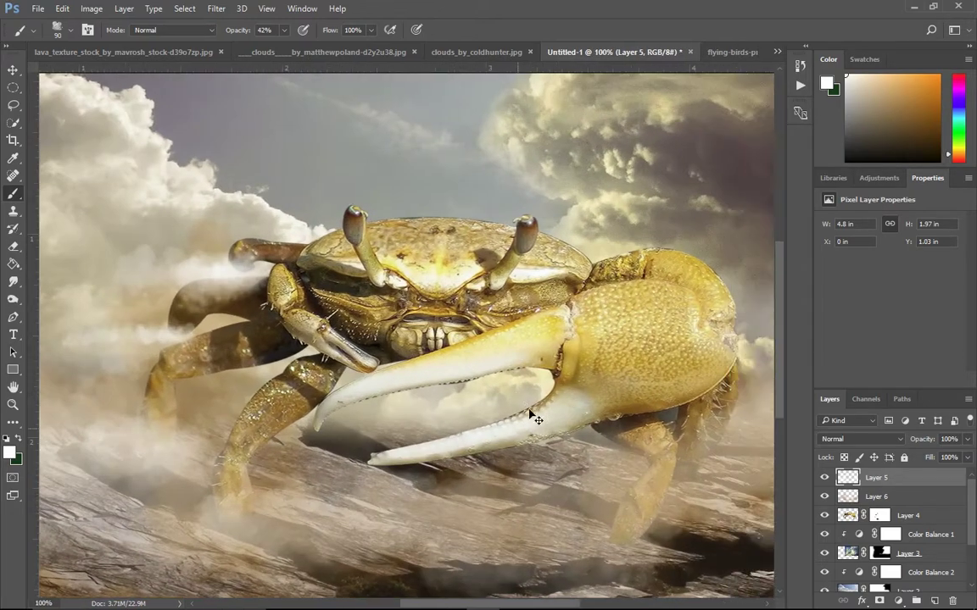
scroll(715, 584, "right", 2)
scroll(718, 584, "right", 2)
scroll(542, 418, "right", 2)
scroll(535, 419, "right", 1)
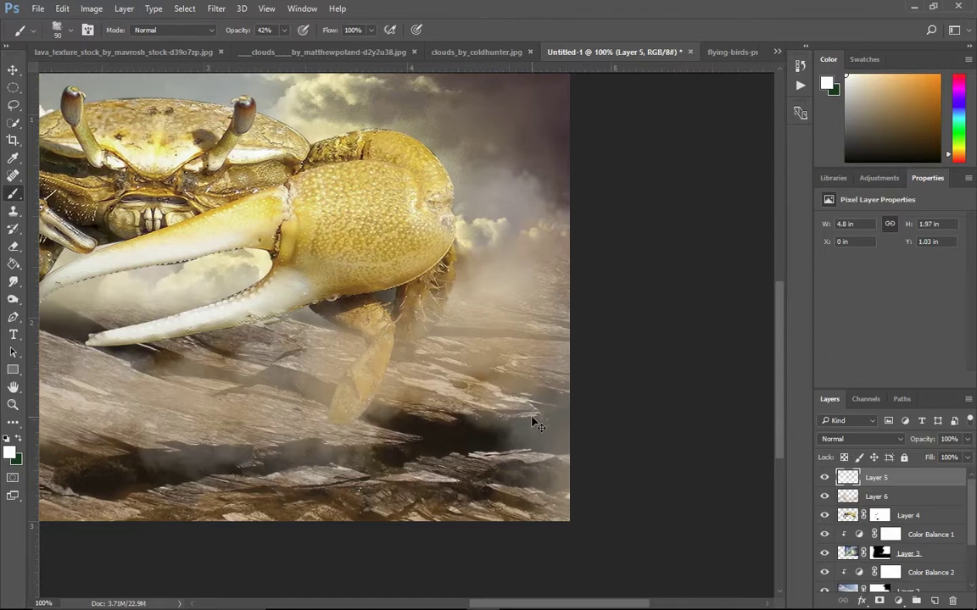
scroll(532, 421, "up", 1)
scroll(437, 436, "left", 2)
scroll(373, 467, "down", 2)
scroll(382, 428, "left", 2)
mouse_move(262, 392)
left_mouse_down()
mouse_move(527, 414)
mouse_move(290, 405)
mouse_move(195, 373)
left_mouse_up()
mouse_move(340, 342)
left_mouse_down()
mouse_move(305, 270)
mouse_move(602, 271)
mouse_move(548, 280)
left_mouse_up()
mouse_move(475, 284)
left_mouse_down()
mouse_move(545, 316)
mouse_move(556, 294)
left_mouse_up()
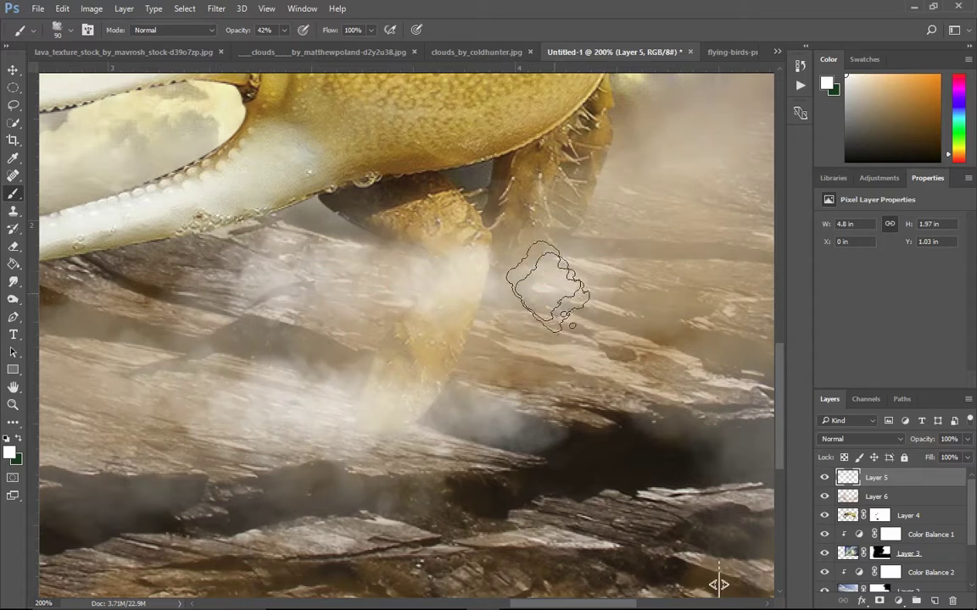
left_click(894, 516)
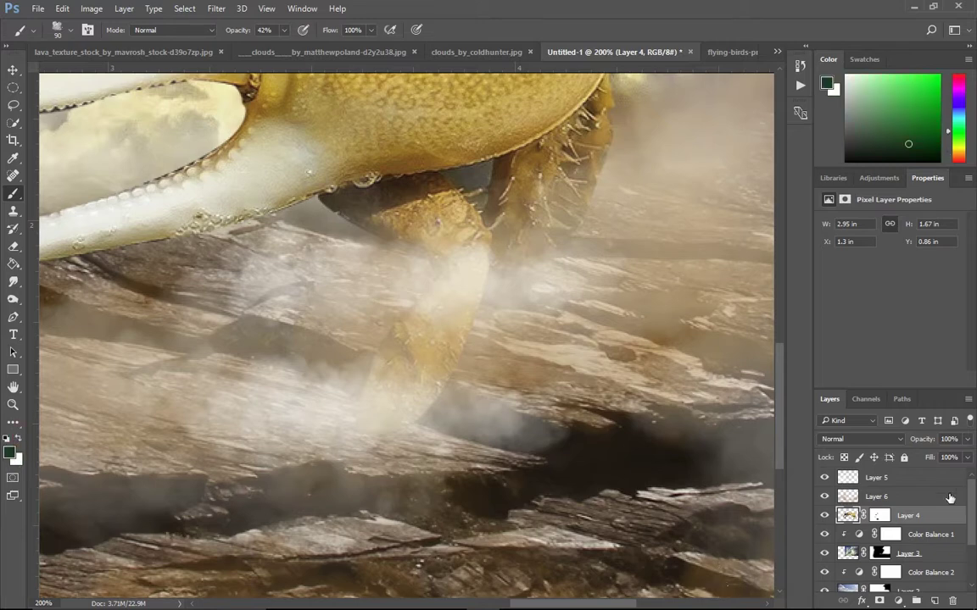
- On Layer 4's mask, paint black with a 45 px soft round brush to bury the leg base in dust
left_click(885, 519)
key("d")
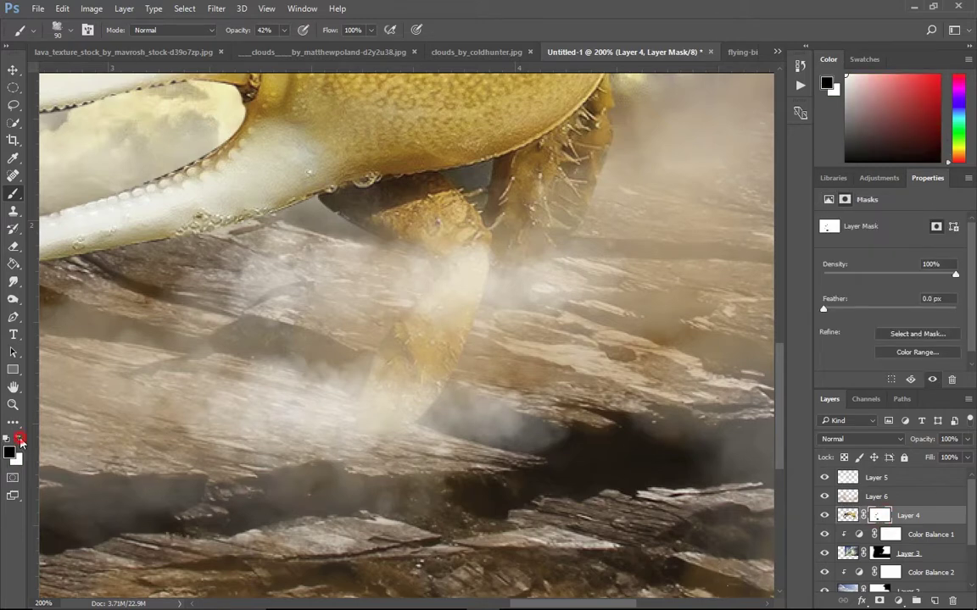
left_click(56, 32)
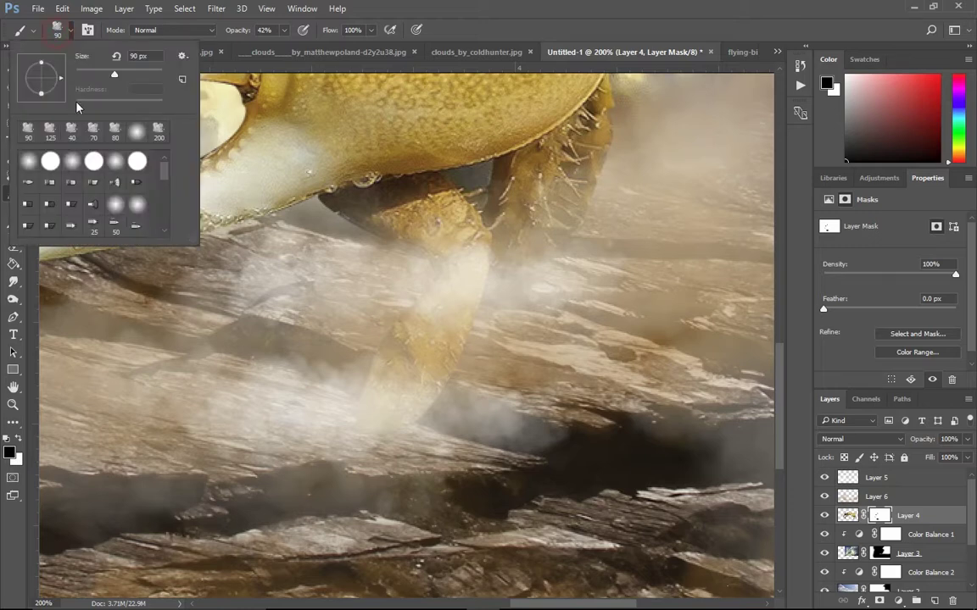
left_click(34, 163)
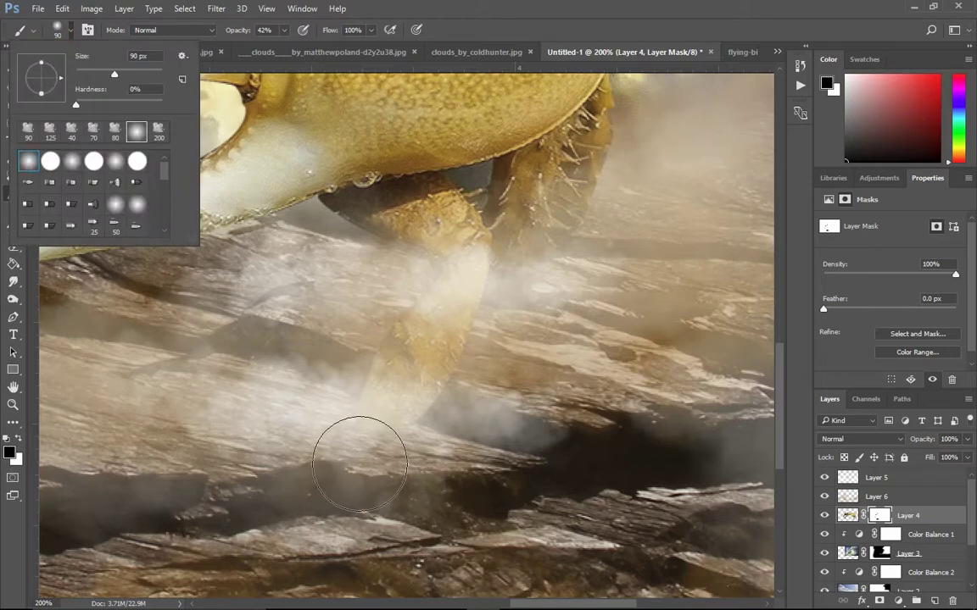
left_click(356, 467)
left_click_drag(405, 461, 320, 413)
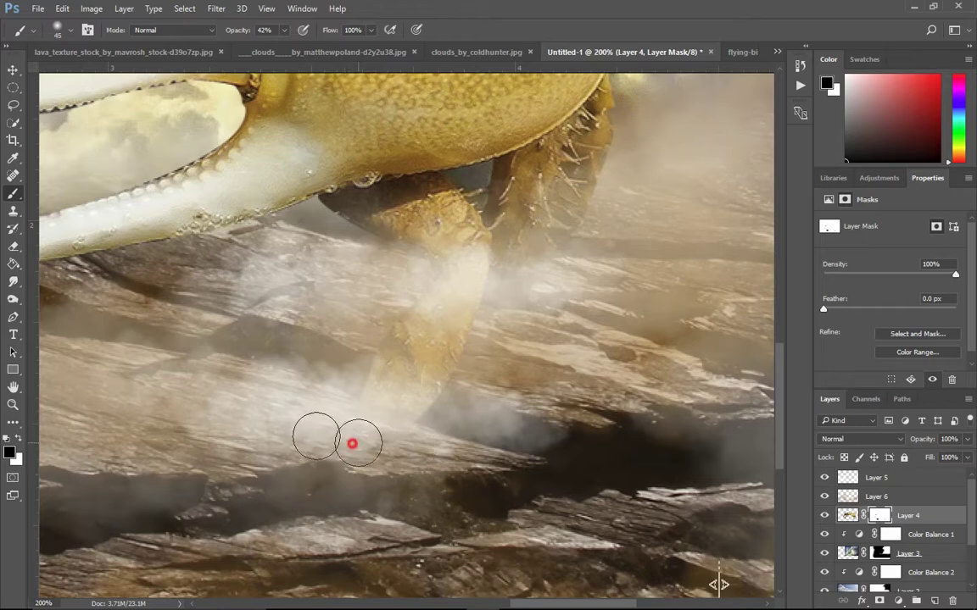
left_click_drag(321, 413, 356, 419)
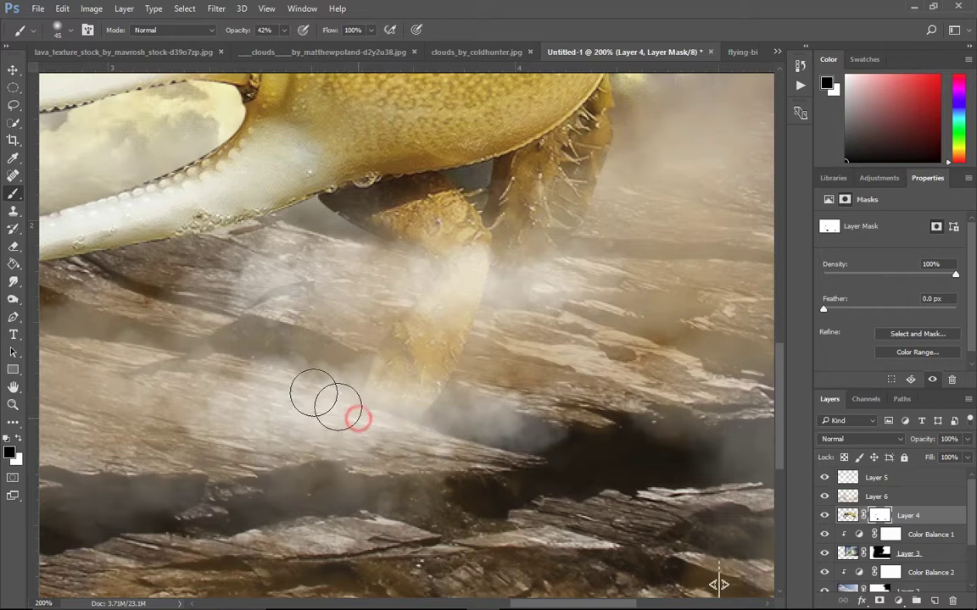
mouse_move(599, 301)
left_mouse_down()
mouse_move(576, 268)
mouse_move(512, 242)
left_mouse_up()
scroll(611, 267, "down", 1)
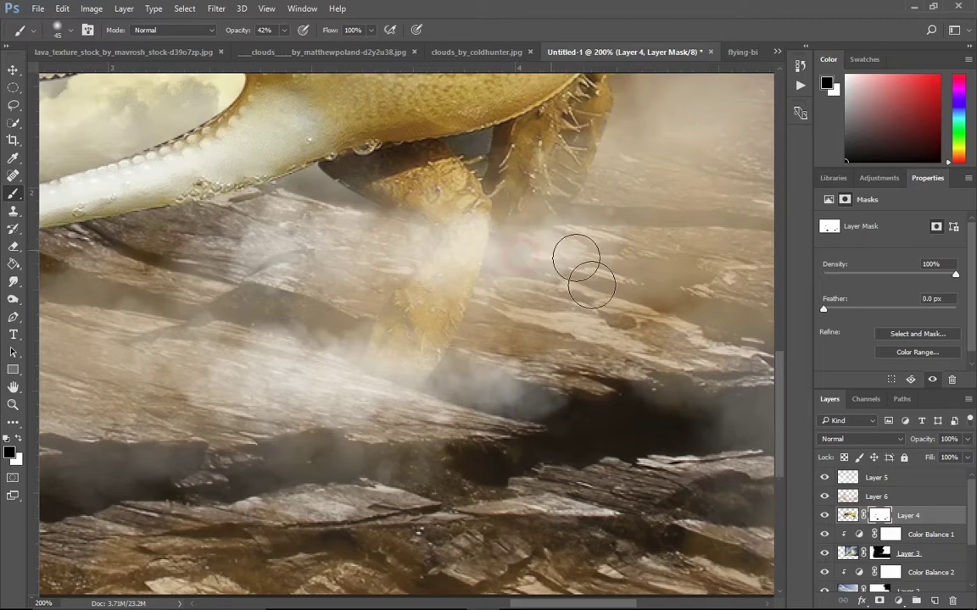
key("ctrl+minus")
key("ctrl+minus")
key("ctrl+minus")
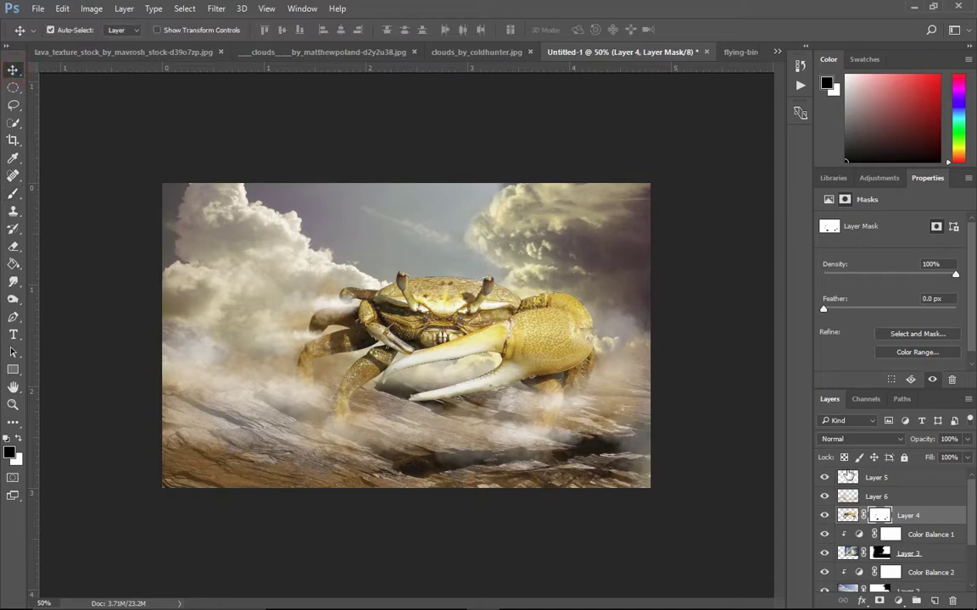
left_click(873, 498)
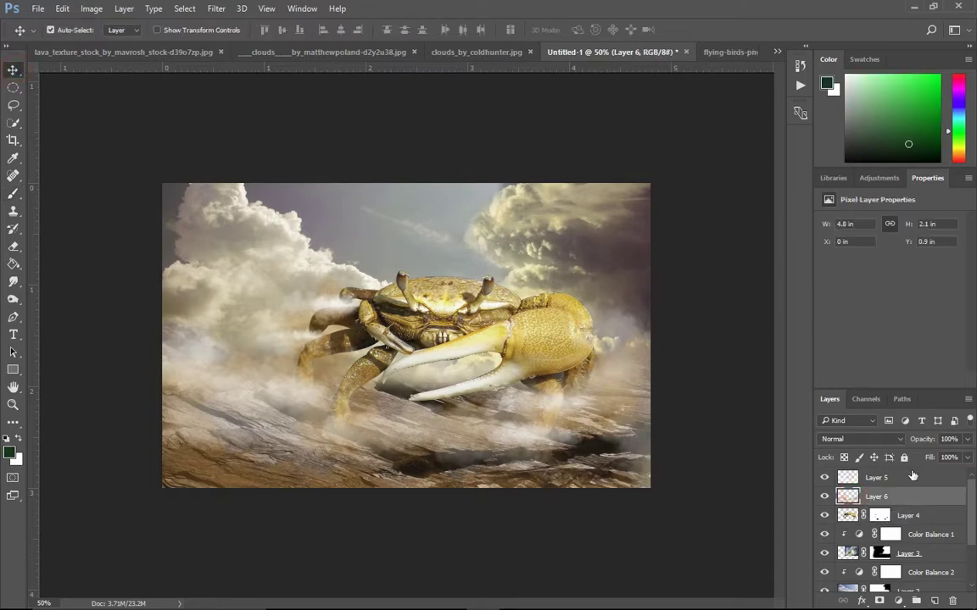
- Paint tan-orange haze above the crab's head using a 400 px soft brush at 34% opacity
key("b")
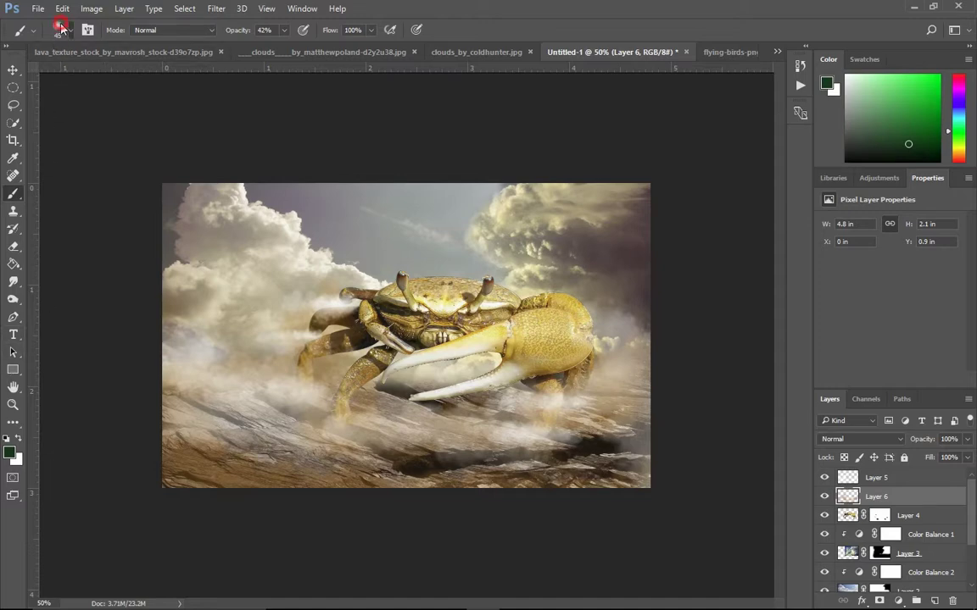
left_click(61, 28)
left_click(51, 138)
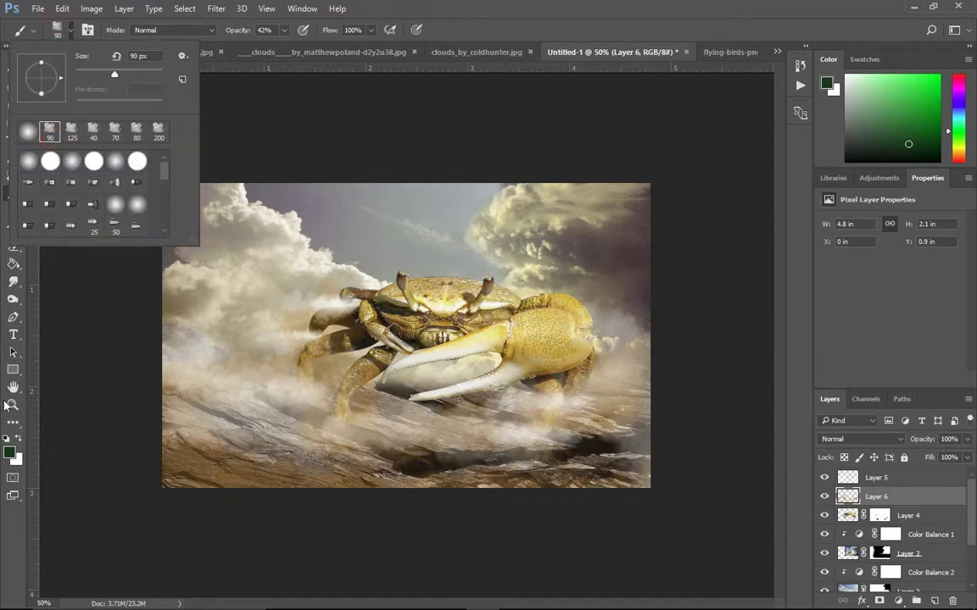
left_click(22, 440)
left_click(920, 91)
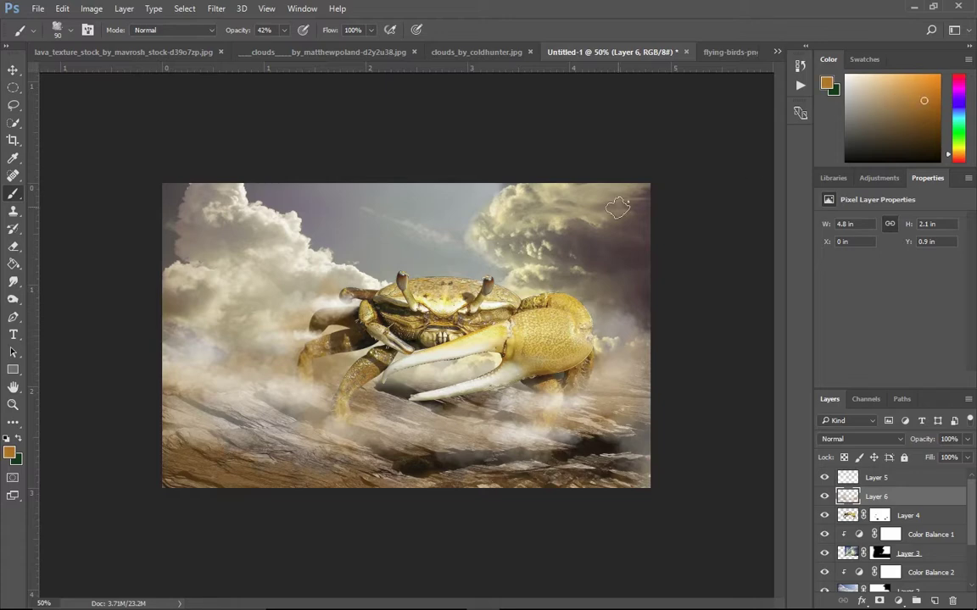
key("bracketright")
key("bracketright")
key("bracketright")
key("bracketright")
key("bracketright")
key("bracketright")
key("bracketright")
left_click_drag(238, 29, 221, 29)
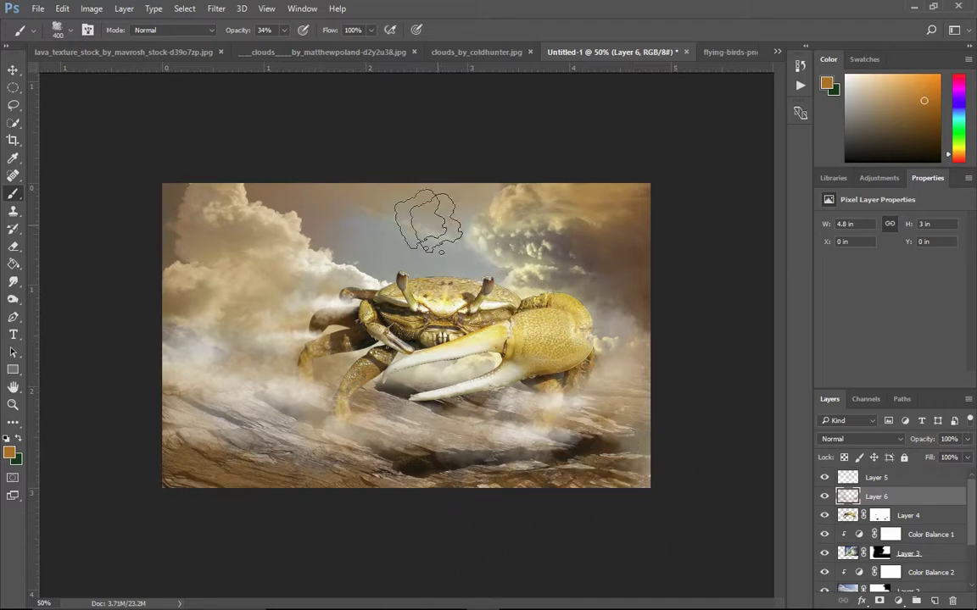
left_click(359, 248)
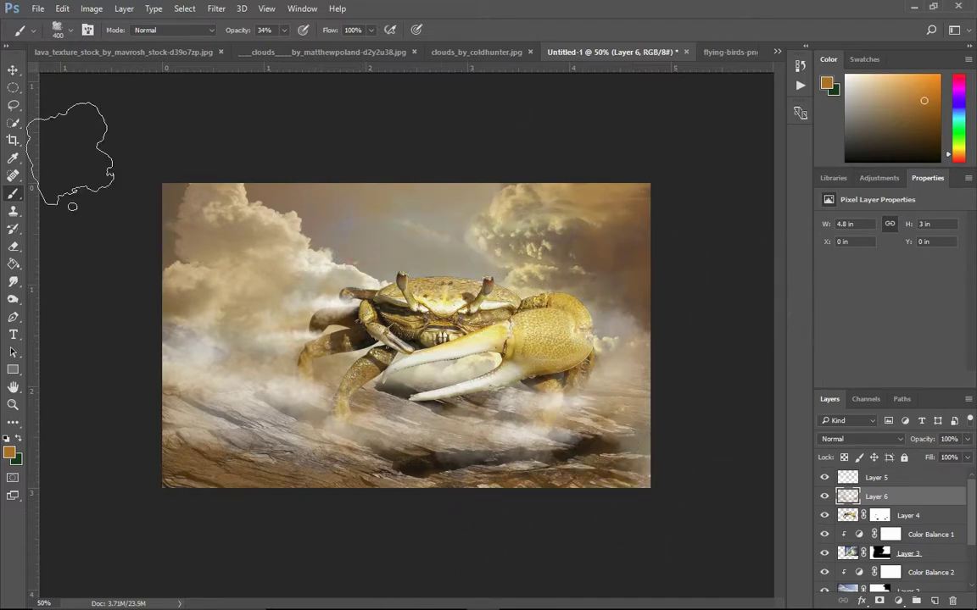
left_click(13, 71)
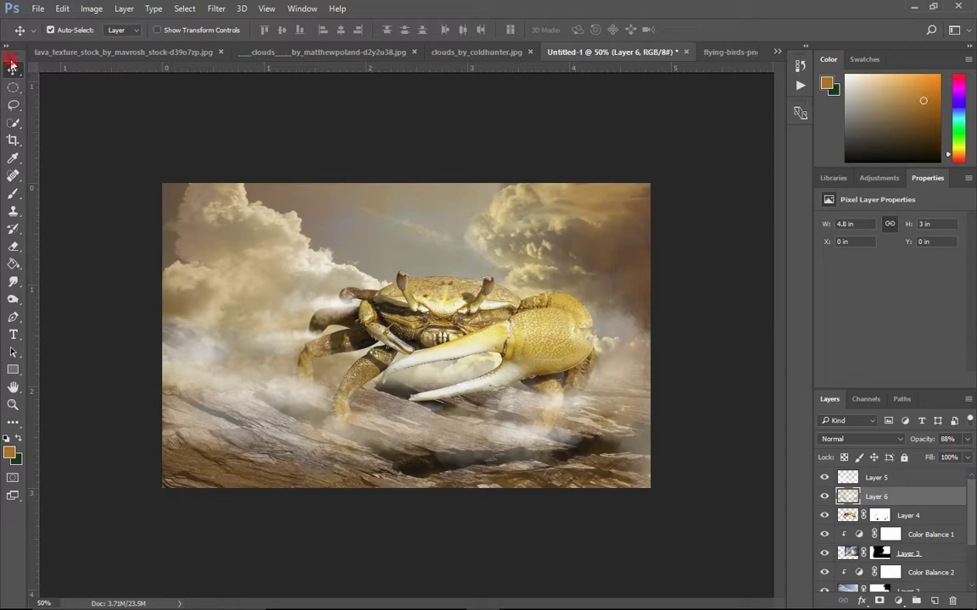
- Select Layer 4's mask and zoom to 300% on the crab's legs
left_click(879, 518)
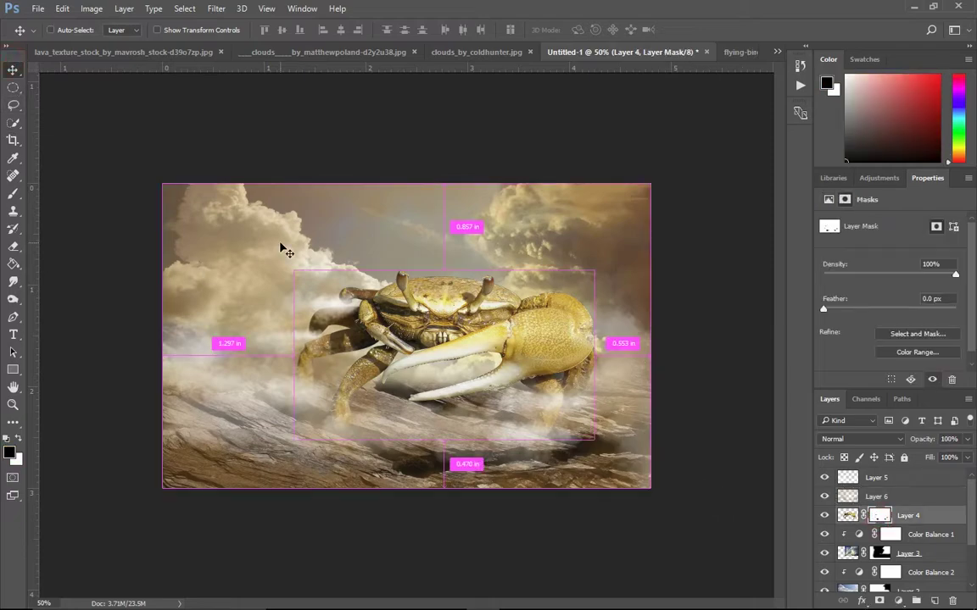
key("ctrl+1")
left_click(349, 224, "ctrl")
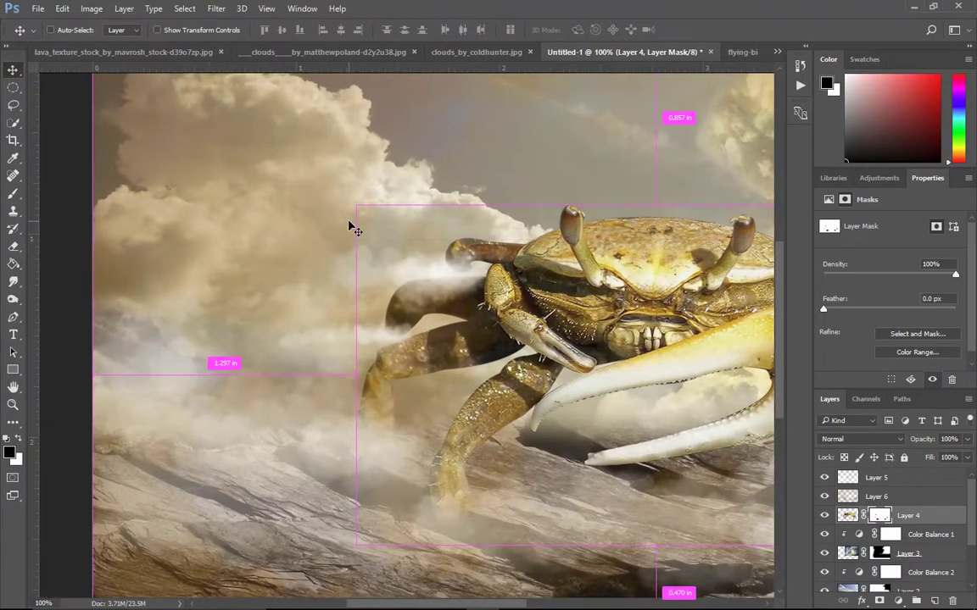
scroll(479, 212, "up", 3)
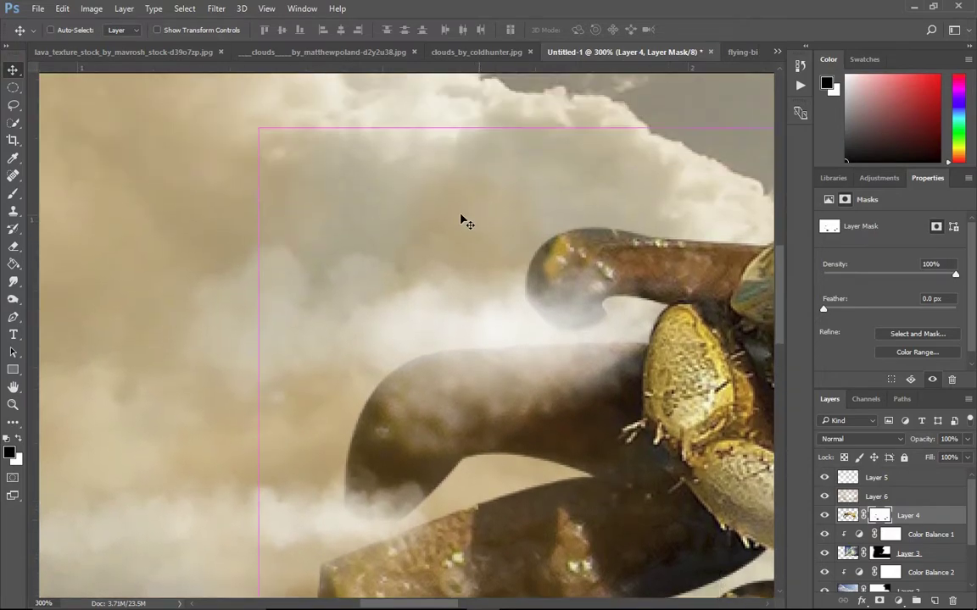
scroll(398, 229, "right", 3)
- Paint the mask with a small soft black brush to thin the fog under the rear leg tip
key("b")
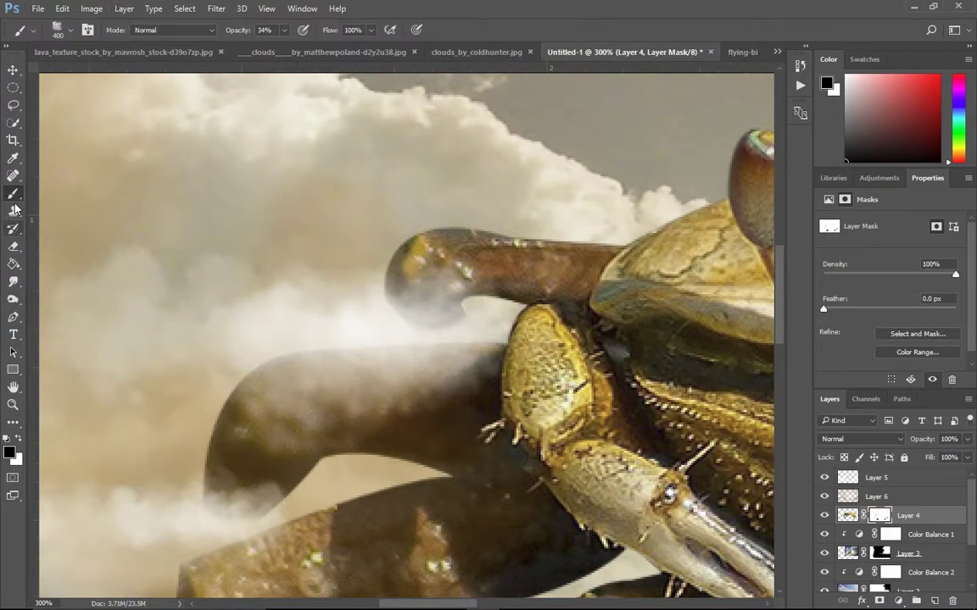
left_click(59, 34)
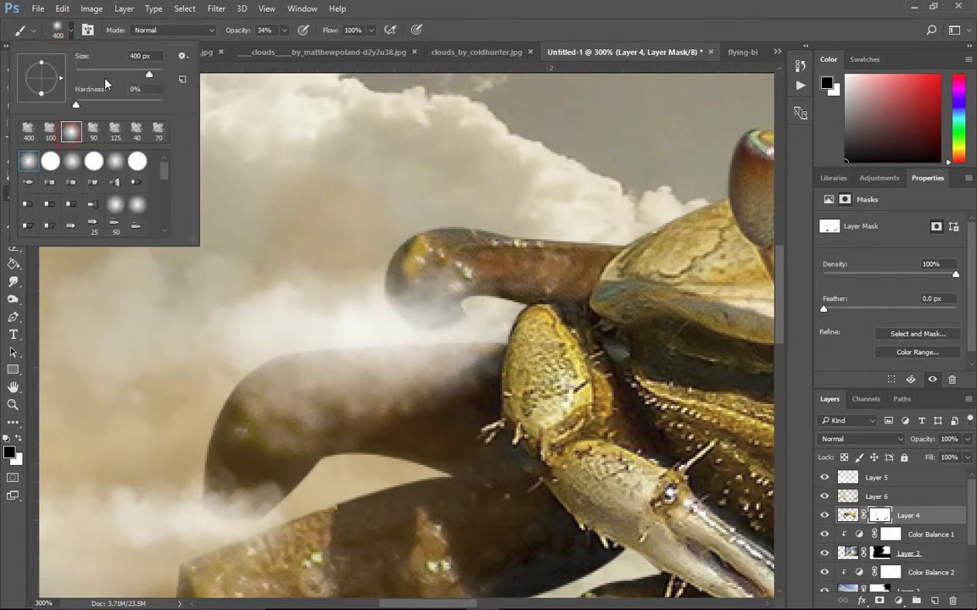
left_click_drag(125, 73, 121, 74)
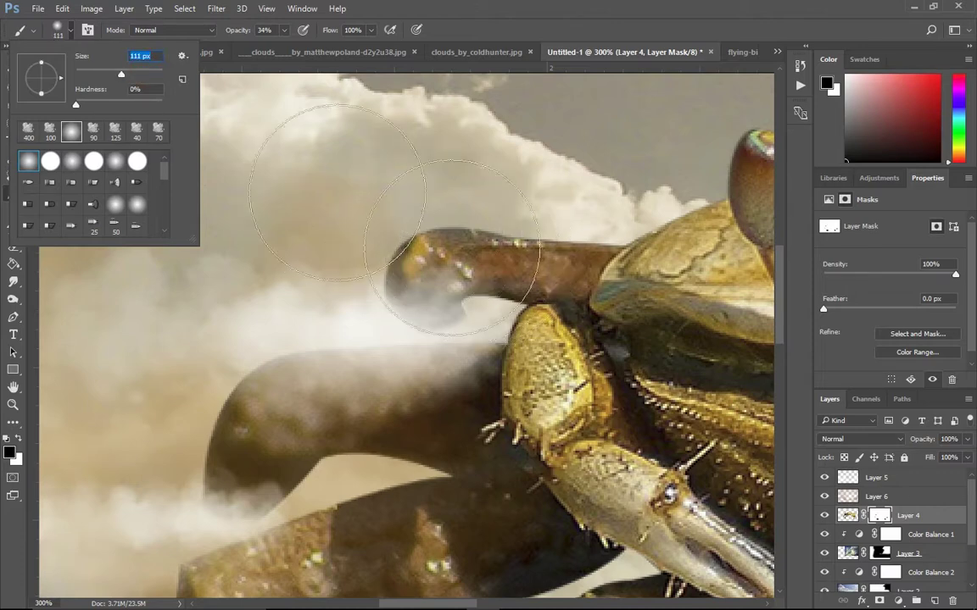
left_click_drag(98, 74, 101, 74)
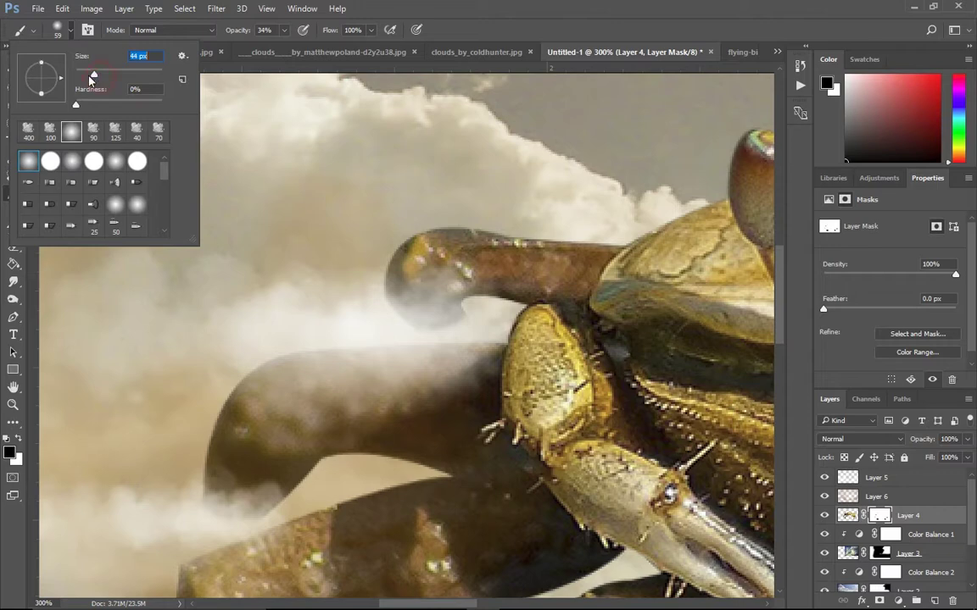
left_click(464, 321)
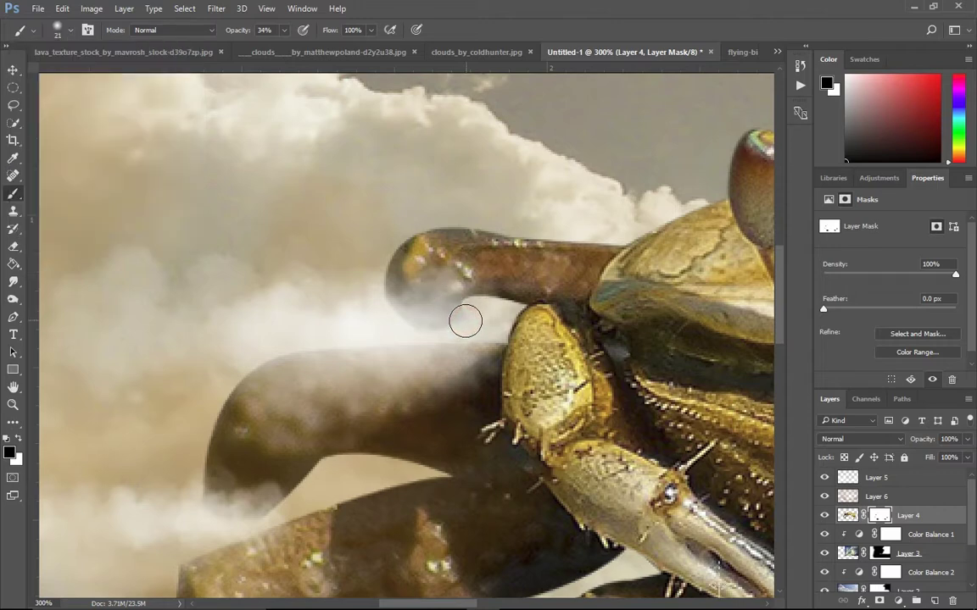
mouse_move(438, 331)
left_mouse_down()
mouse_move(412, 324)
mouse_move(480, 321)
mouse_move(362, 317)
mouse_move(495, 323)
mouse_move(419, 320)
left_mouse_up()
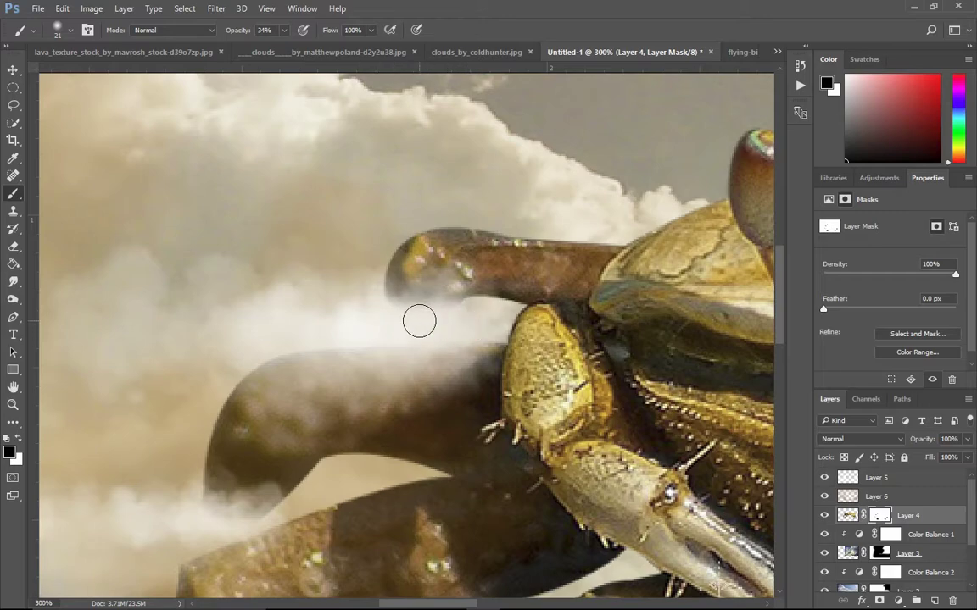
key("ctrl+minus")
key("ctrl+minus")
key("ctrl+minus")
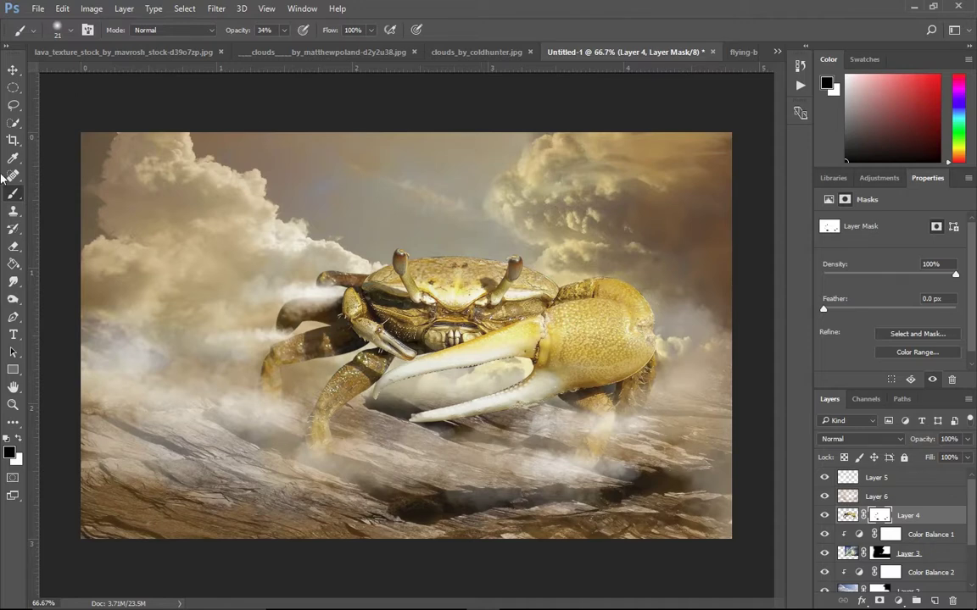
left_click(12, 69)
key("ctrl+z")
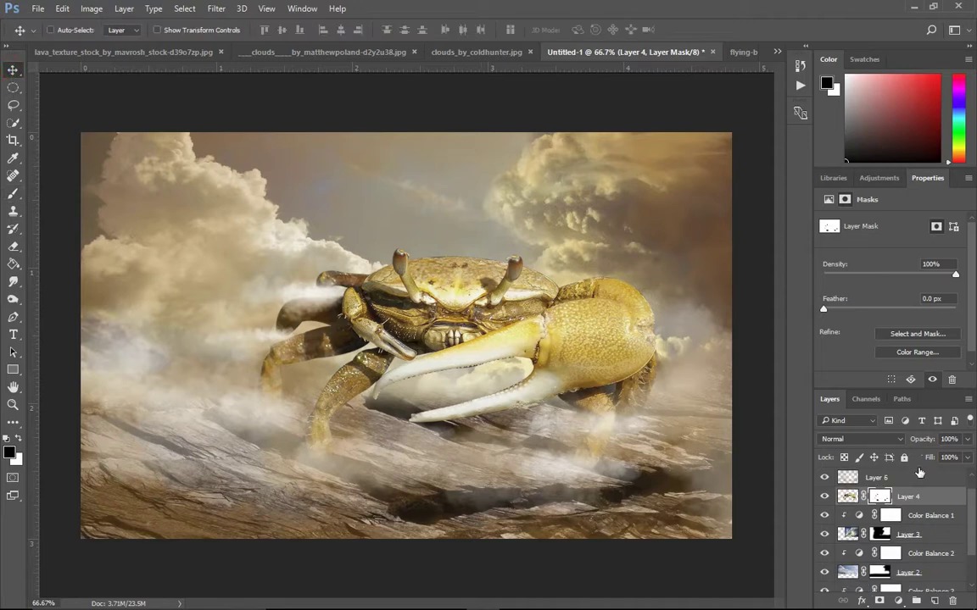
- Select Layer 5 and Layer 6, group them with Ctrl+G, and rename the group 'clouds effect'
key("ctrl+shift+z")
left_click(896, 500, "shift")
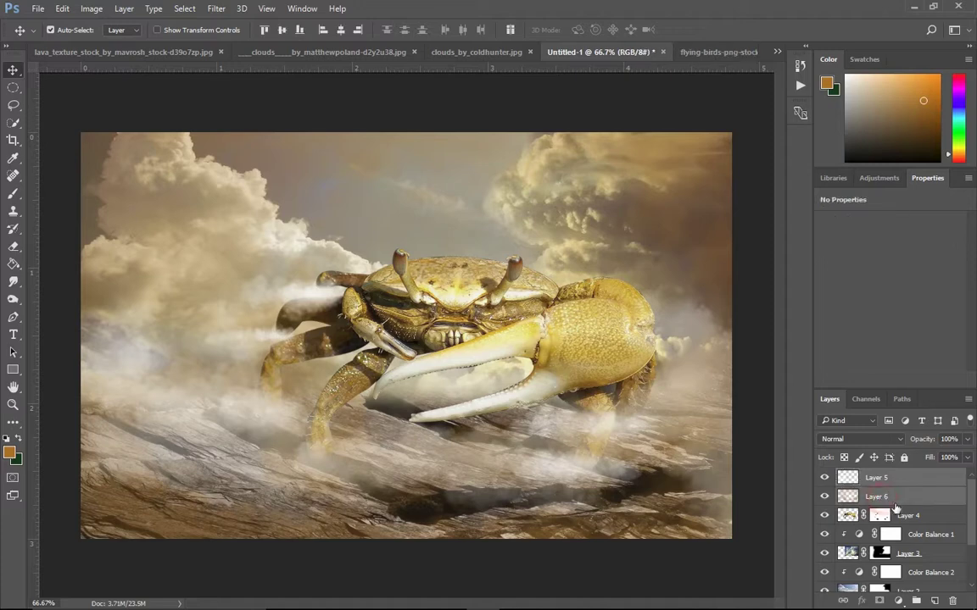
key("ctrl+g")
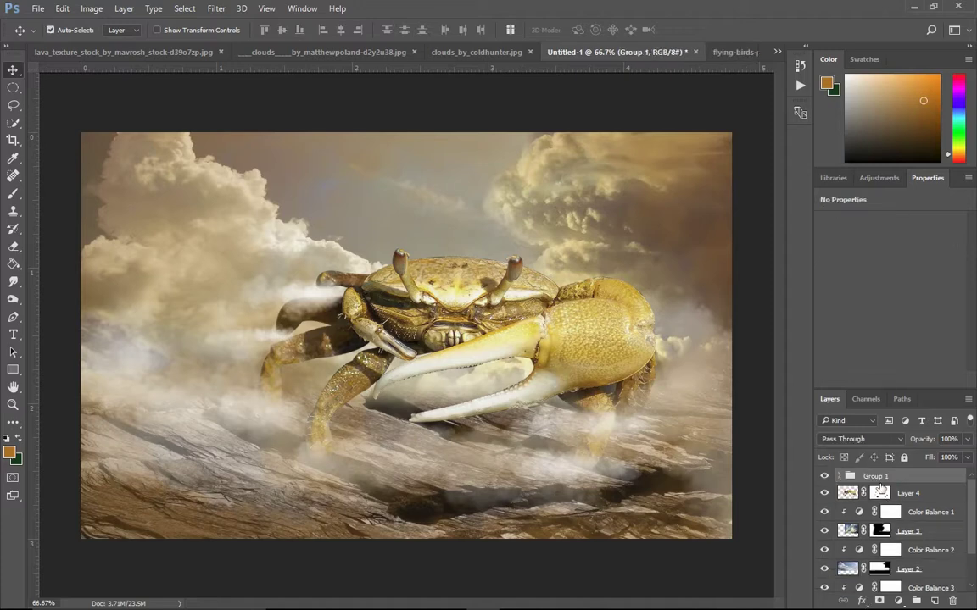
double_click(876, 477)
type("effect")
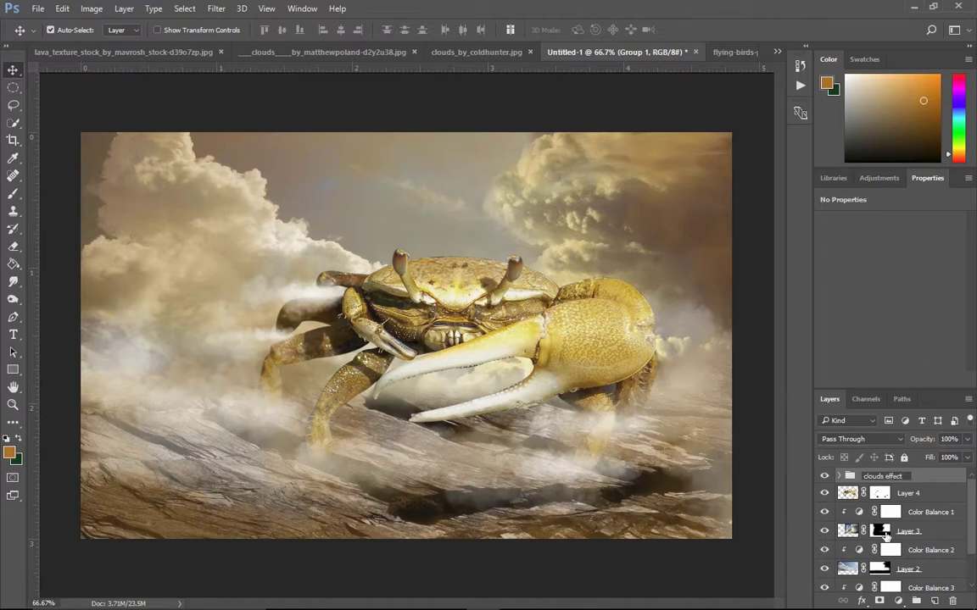
- Toggle the clouds effect group and Layer 6 visibility to compare the dust effect
left_click(847, 493)
left_click(849, 477)
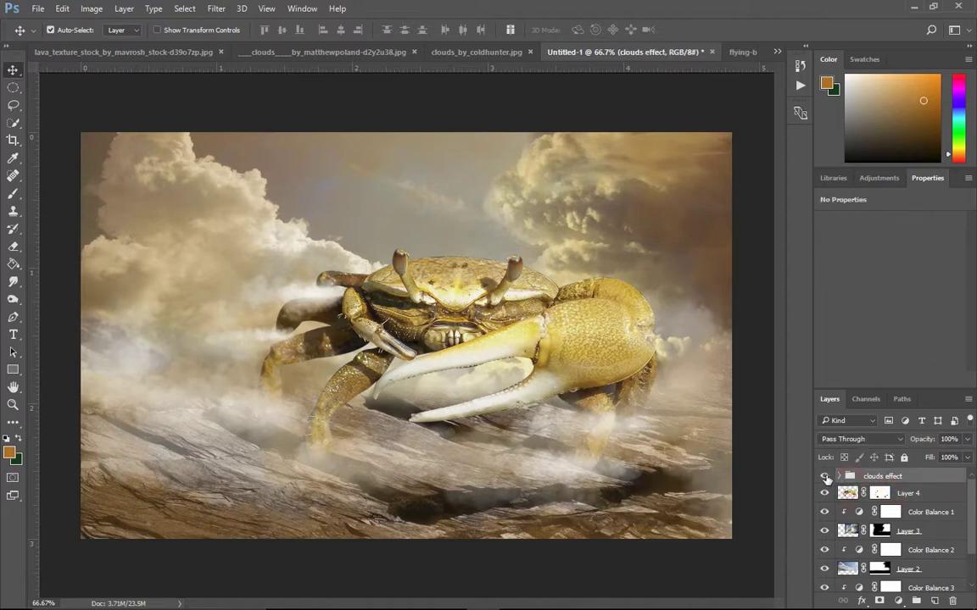
left_click(825, 478)
left_click(844, 482)
left_click(887, 512)
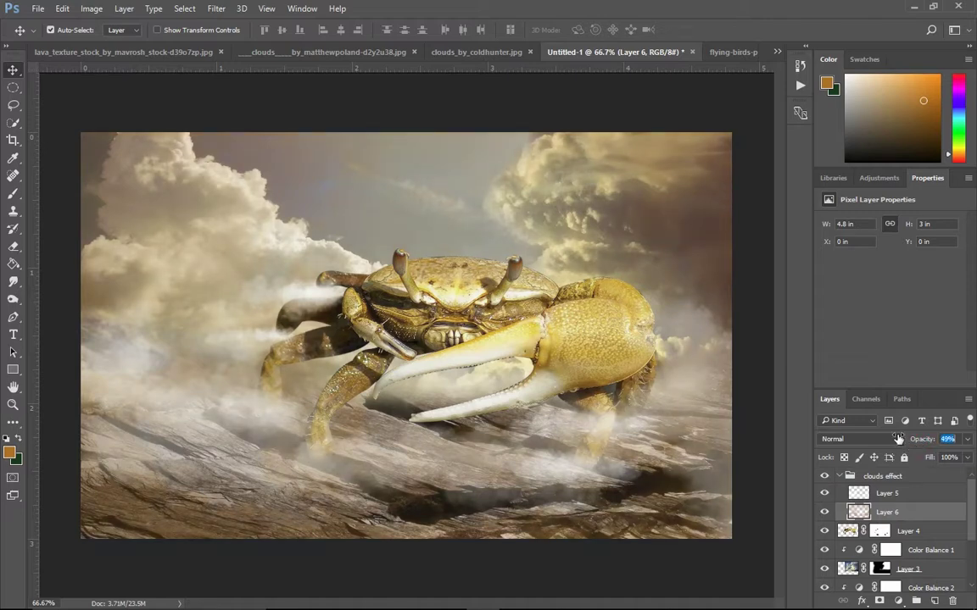
left_click(824, 512)
left_click(825, 511)
left_click(826, 511)
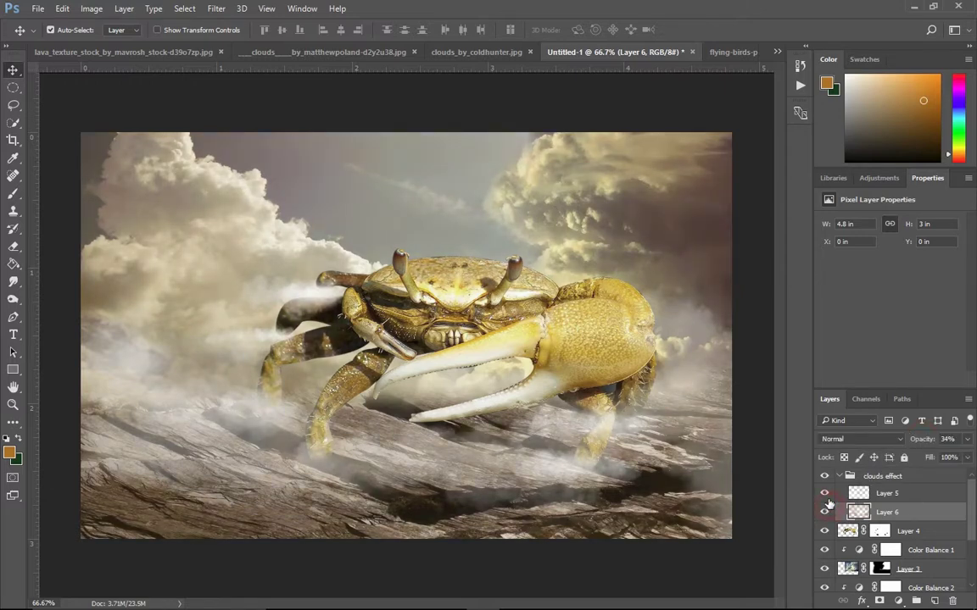
- Toggle Layer 5 and Layer 6 on and off to compare, then collapse the group
left_click(826, 493)
left_click(826, 492)
left_click(826, 492)
left_click(826, 492)
left_click(826, 513)
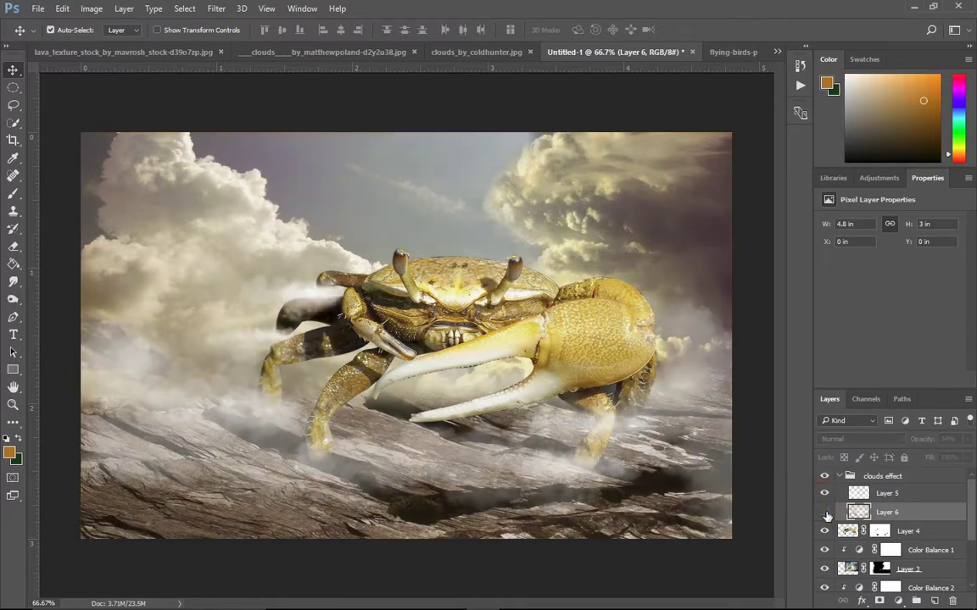
left_click(825, 513)
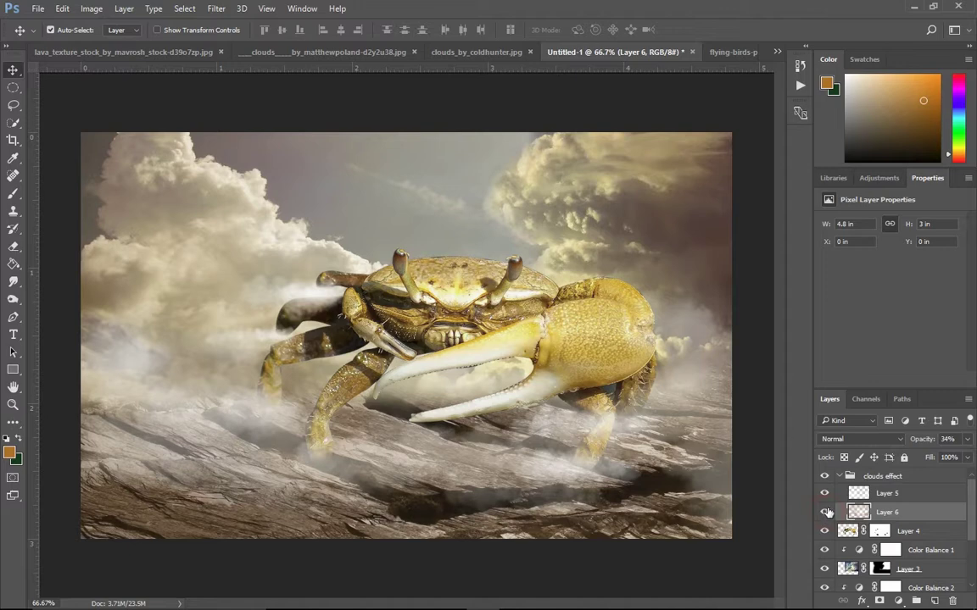
left_click(836, 477)
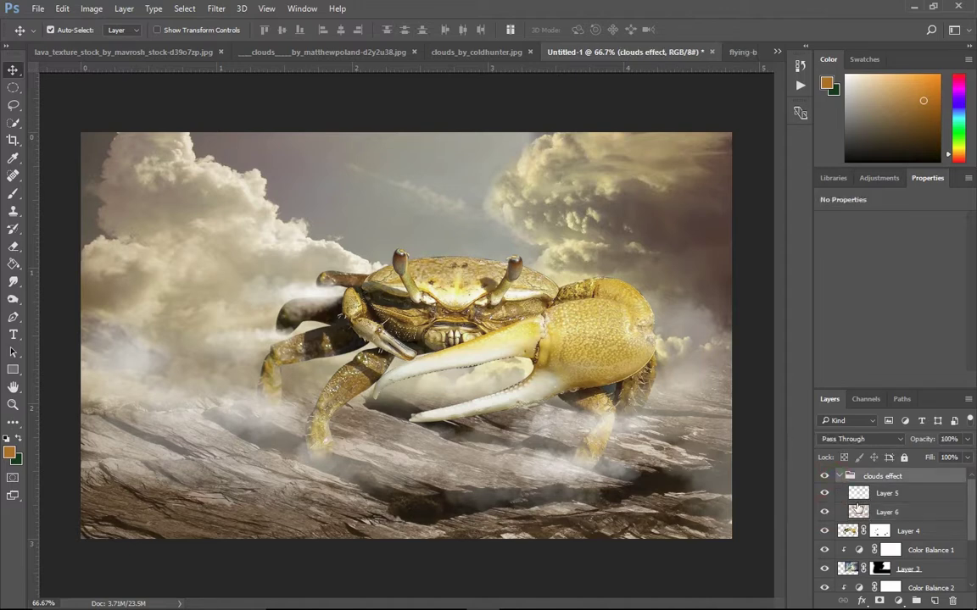
left_click(839, 478)
left_click(850, 499)
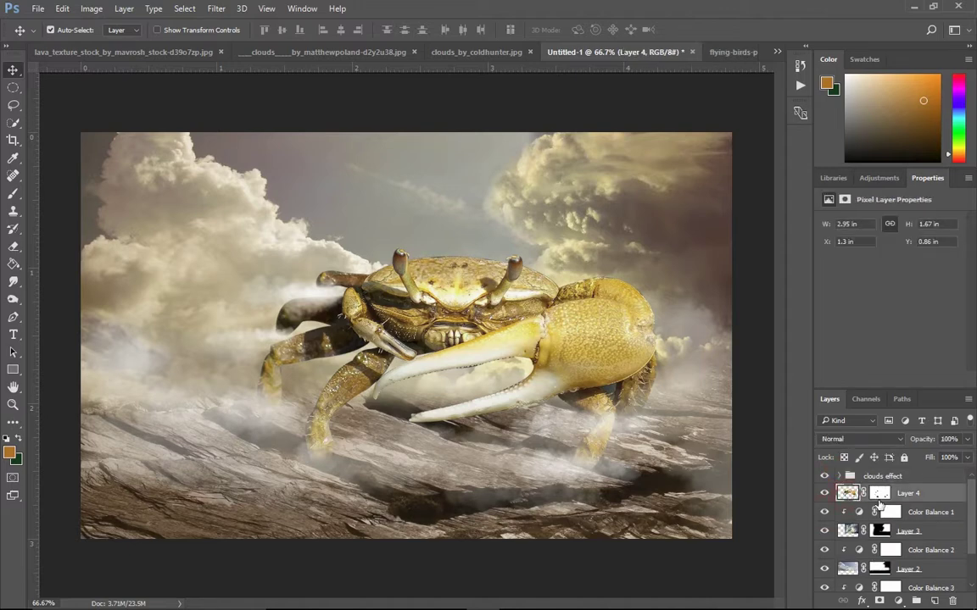
mouse_move(728, 493)
left_mouse_down()
mouse_move(478, 404)
mouse_move(154, 80)
left_mouse_up()
- Drag the whole Mountain_Volcano.jpg image into the Untitled-1 composite as a new layer
left_click(773, 53)
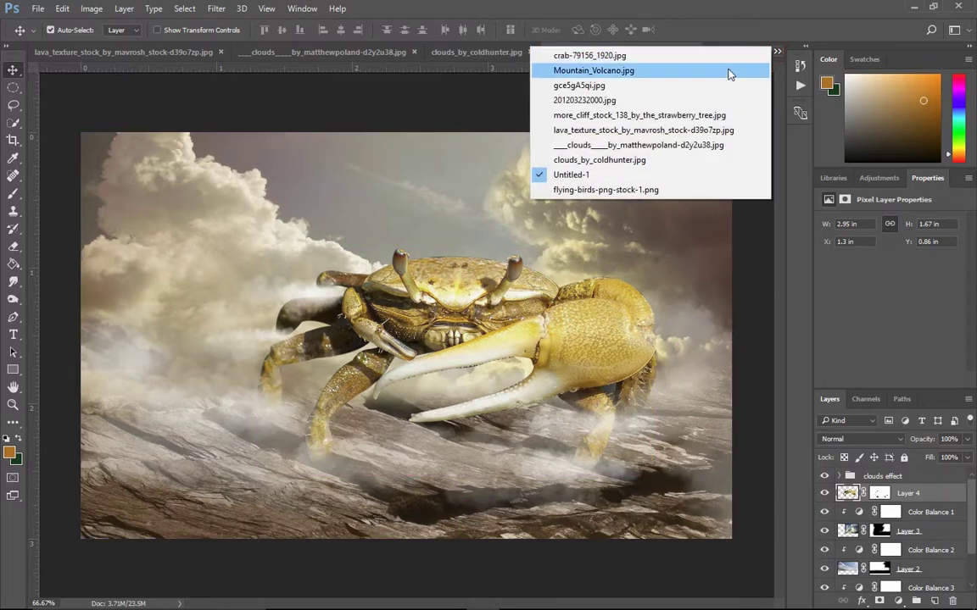
left_click(725, 71)
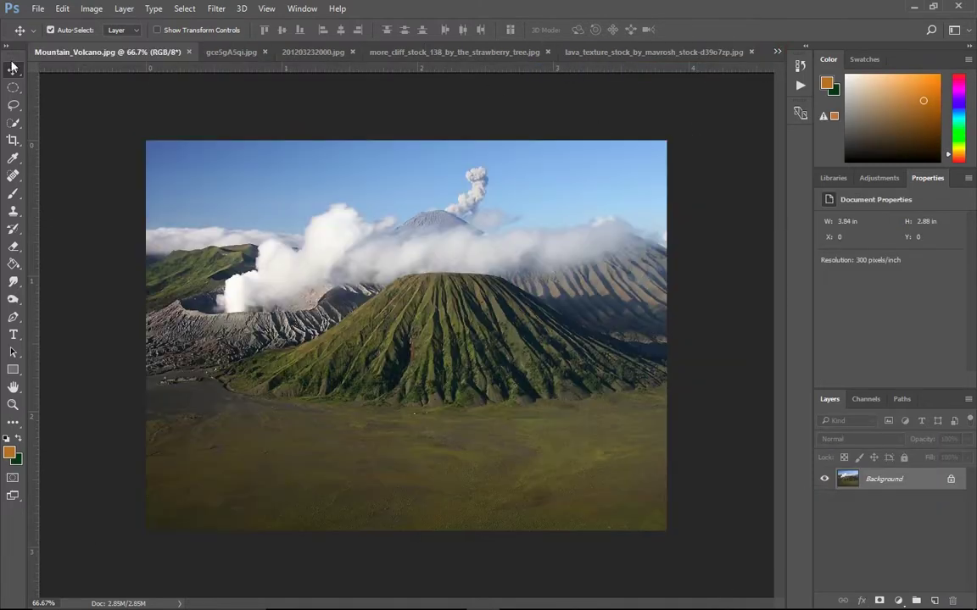
key("ctrl+a")
left_click(775, 52)
left_click(665, 178)
left_click_drag(665, 182, 635, 400)
- With Free Transform, move the semi-transparent volcano above the crab and shrink it to about half size
key("ctrl+t")
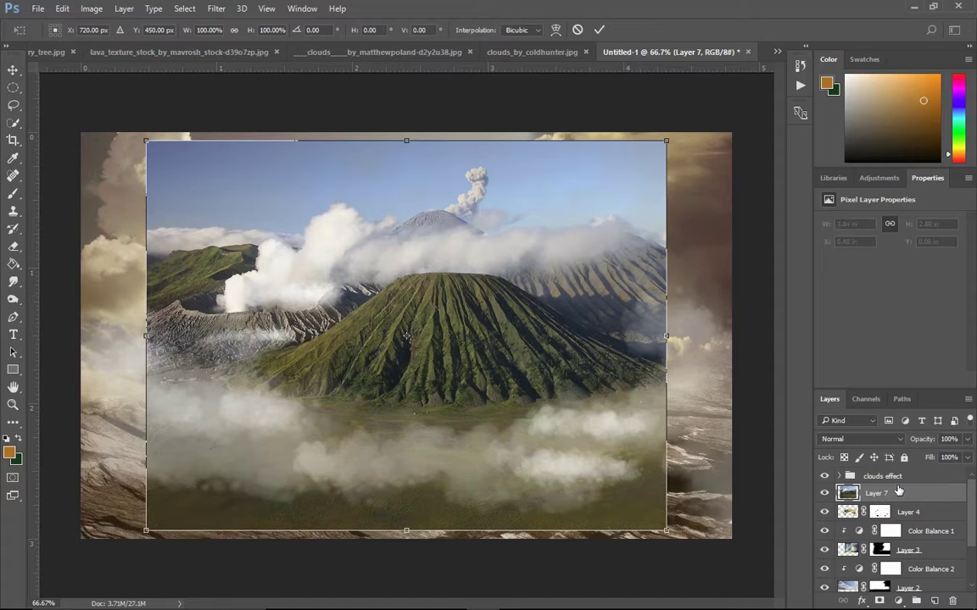
mouse_move(921, 446)
left_mouse_down()
mouse_move(896, 444)
mouse_move(914, 447)
left_mouse_up()
left_click_drag(545, 445, 556, 307)
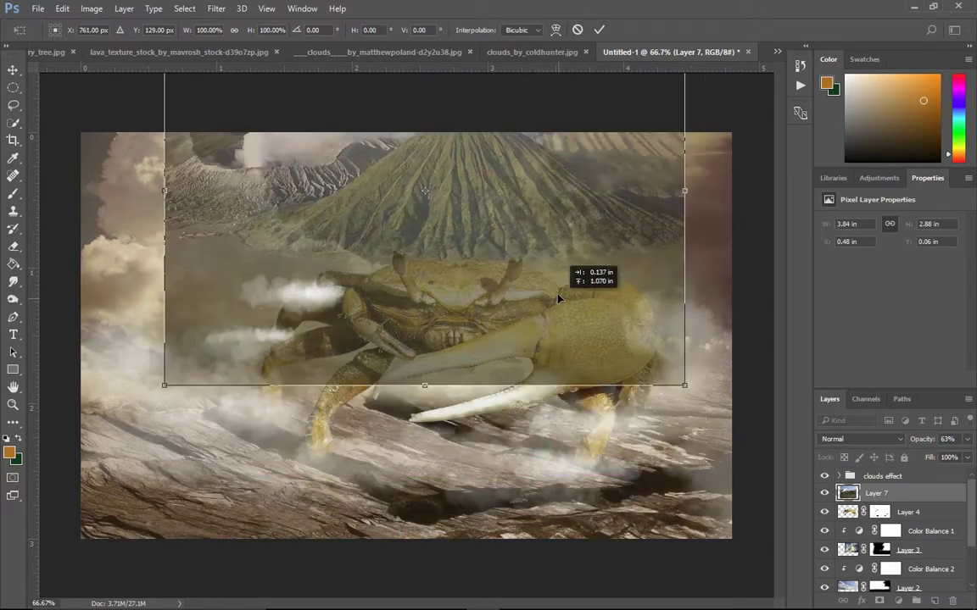
left_click_drag(672, 395, 612, 311)
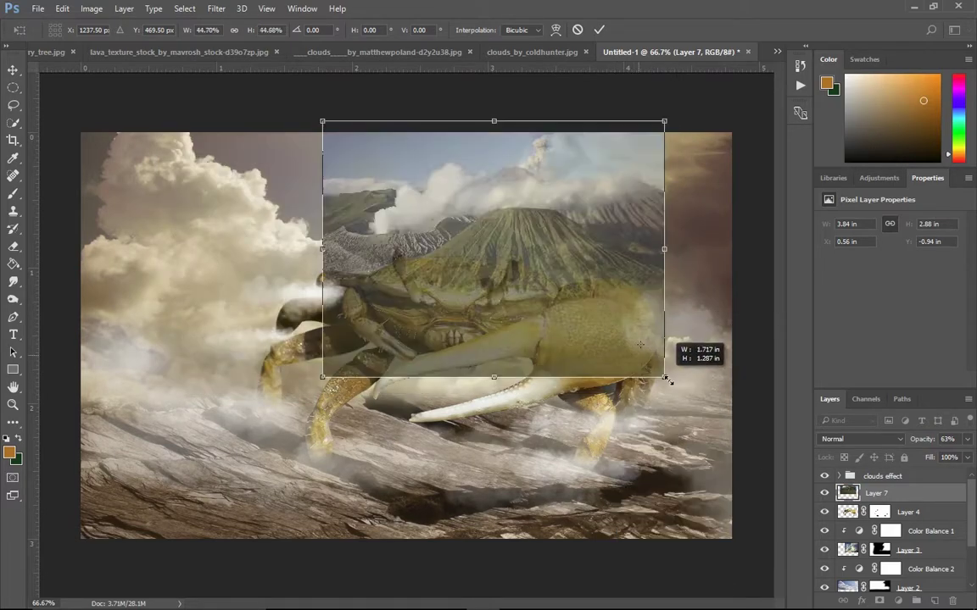
mouse_move(614, 312)
left_mouse_down()
mouse_move(658, 353)
mouse_move(511, 264)
mouse_move(493, 274)
left_mouse_up()
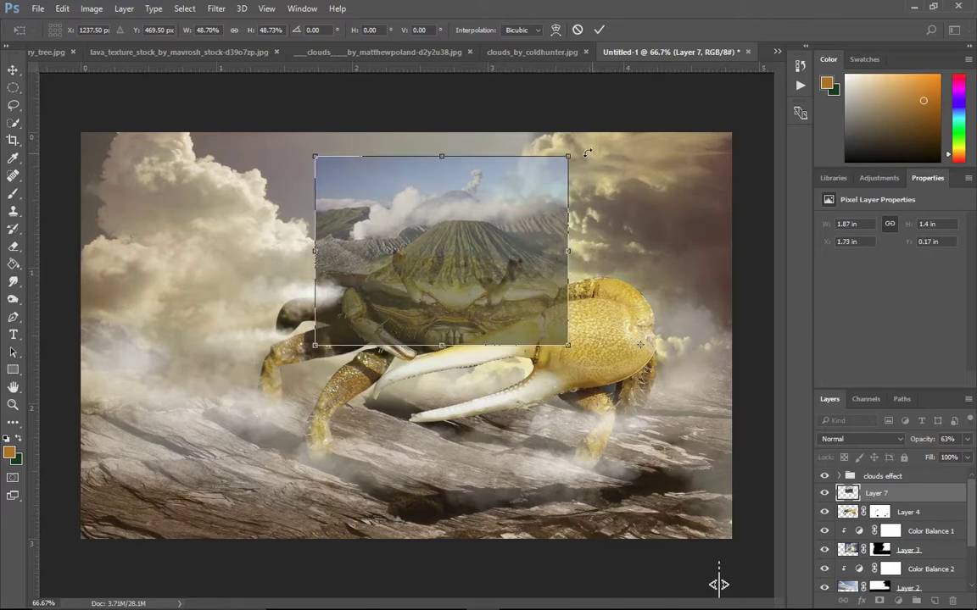
- Tilt the volcano about 3.6°, fine-tune it to roughly 47% and position it, then commit
left_click_drag(581, 154, 591, 166)
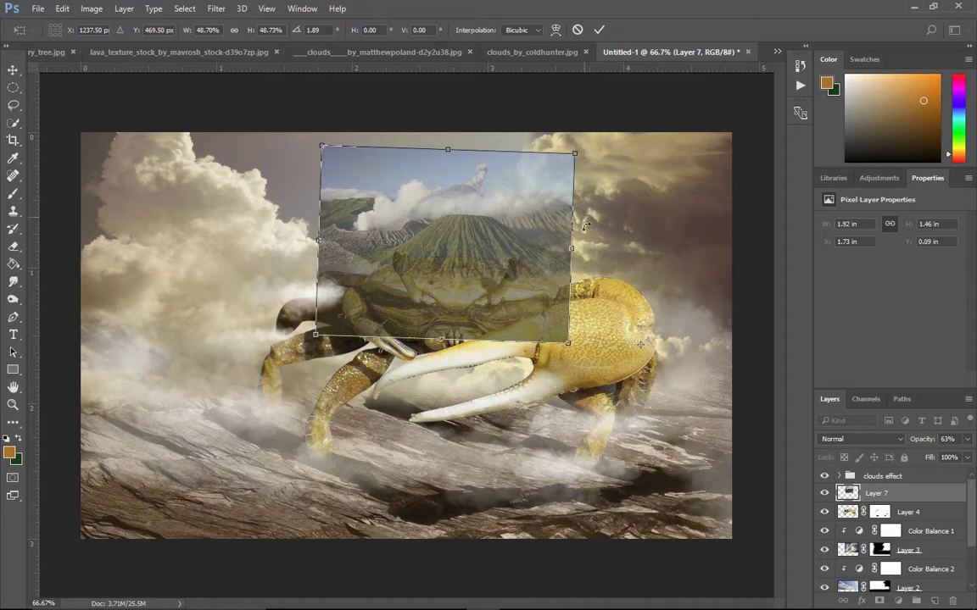
left_click_drag(545, 296, 559, 273)
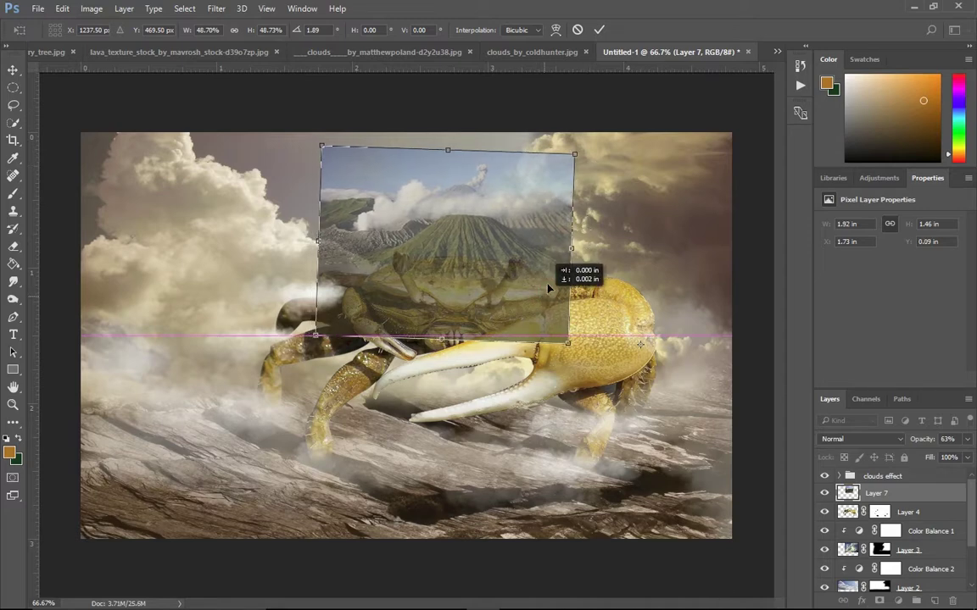
left_click_drag(585, 144, 597, 156)
left_click_drag(551, 259, 546, 275)
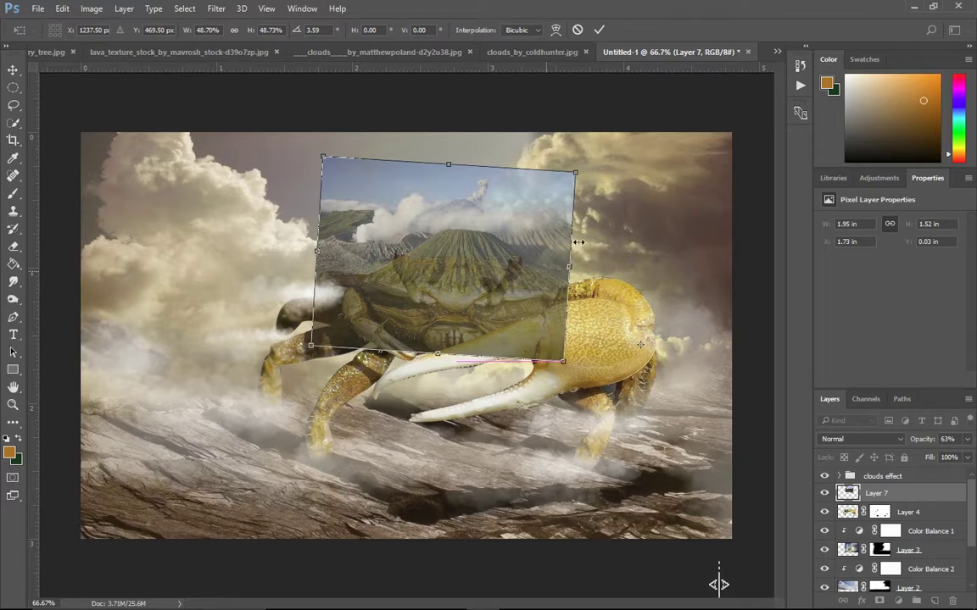
key("Left")
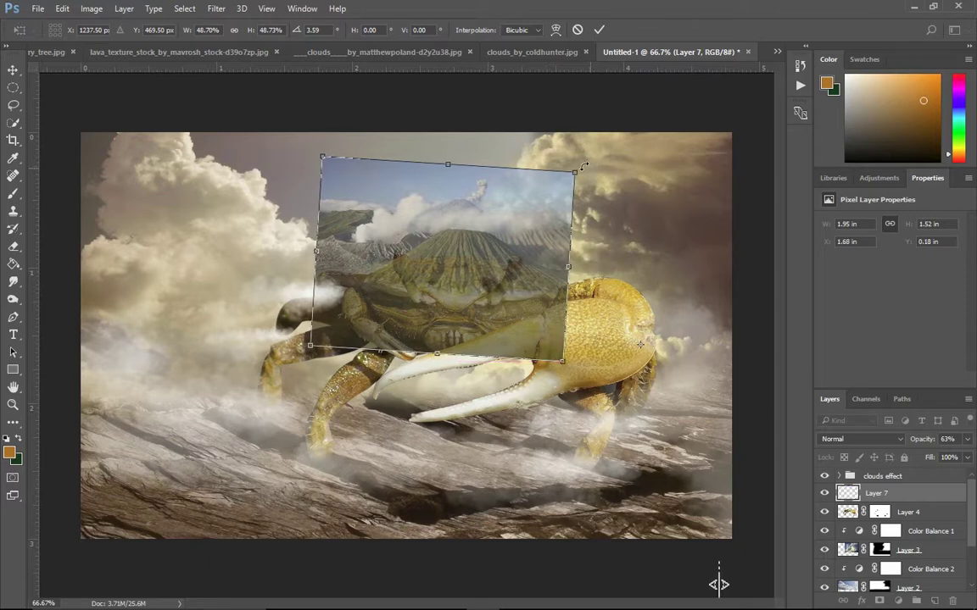
left_click_drag(574, 172, 561, 182)
left_click_drag(492, 242, 508, 244)
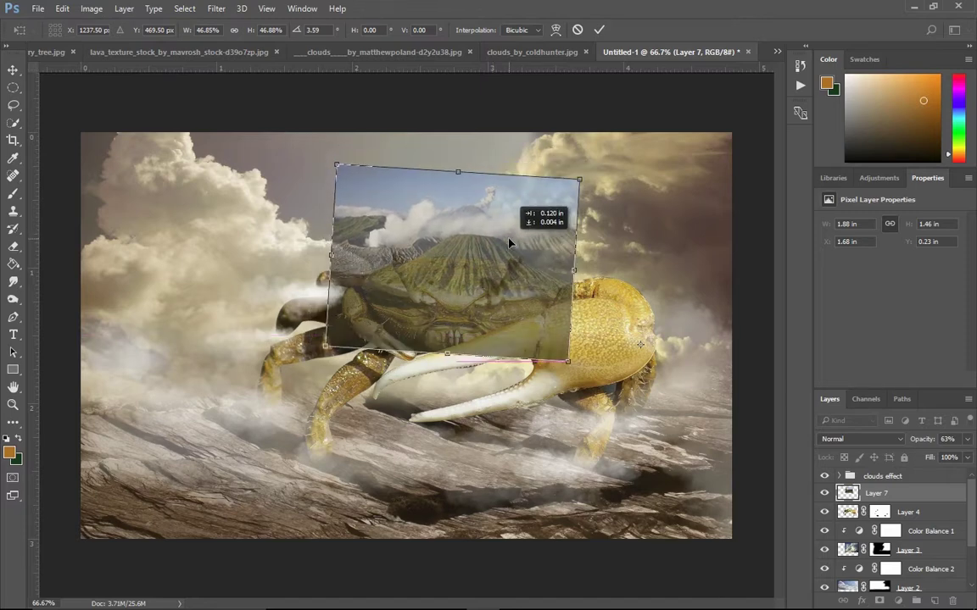
key("Return")
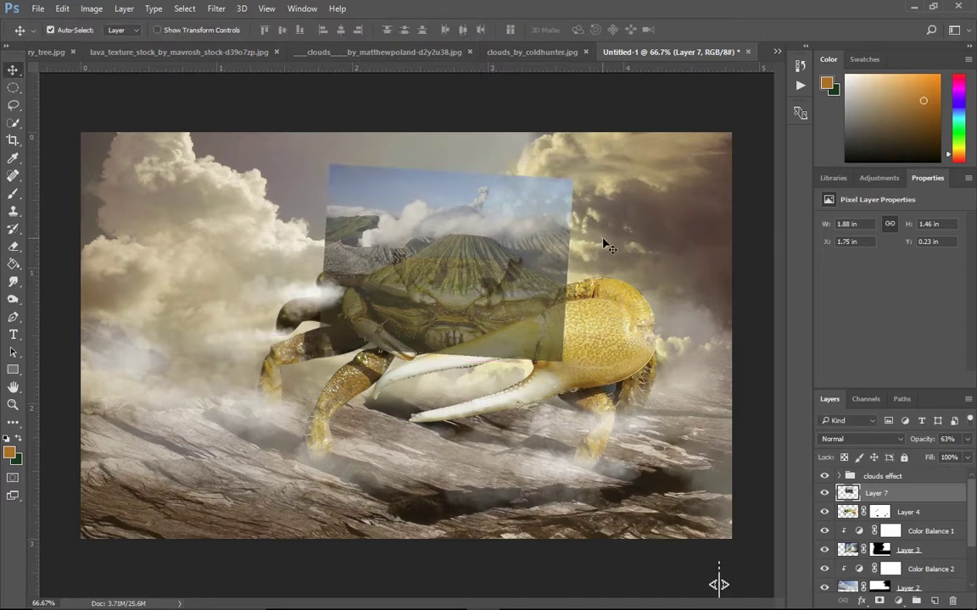
- Add a layer mask to Layer 7 and prepare a large brush with black as foreground
left_click(881, 600)
left_click(847, 496)
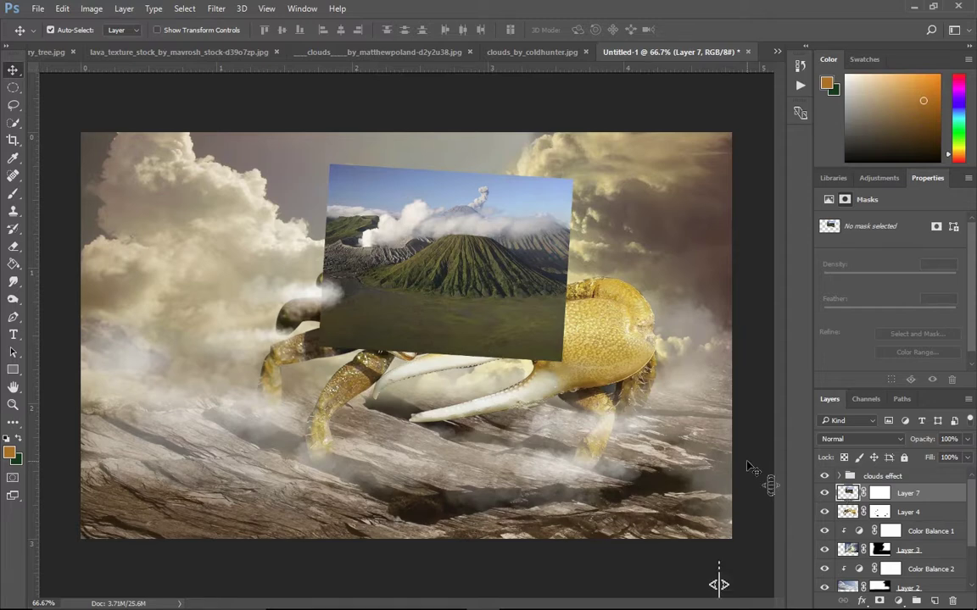
key("b")
key("ctrl+plus")
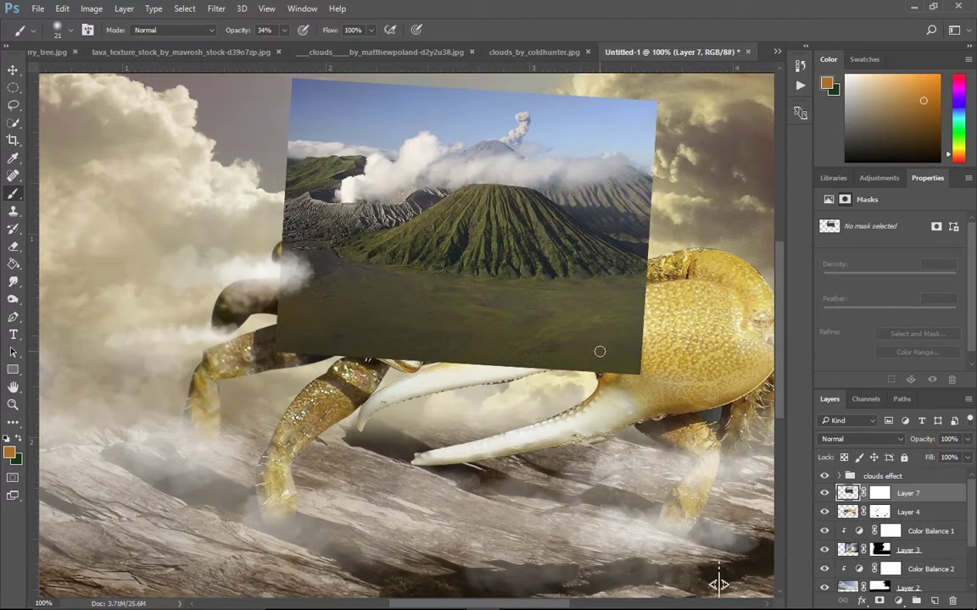
key("bracketright")
key("bracketright")
key("bracketright")
key("bracketright")
key("bracketright")
key("bracketright")
left_click(885, 493)
key("d")
key("x")
key("bracketright")
- Paint black at 100% brush opacity over the claw, sky and rest of the volcano photo to hide it
left_click_drag(594, 322, 305, 337)
left_click(265, 30)
type("100")
key("Return")
mouse_move(661, 102)
left_mouse_down()
mouse_move(415, 144)
mouse_move(305, 119)
mouse_move(681, 168)
mouse_move(339, 212)
mouse_move(305, 251)
mouse_move(509, 280)
mouse_move(532, 331)
left_mouse_up()
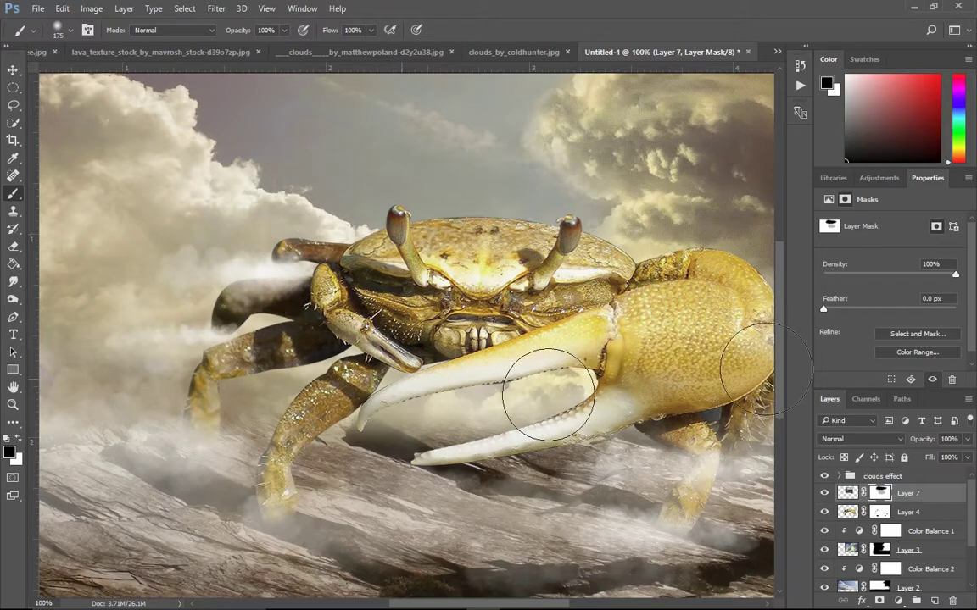
mouse_move(352, 381)
left_mouse_down()
mouse_move(610, 403)
mouse_move(491, 414)
left_mouse_up()
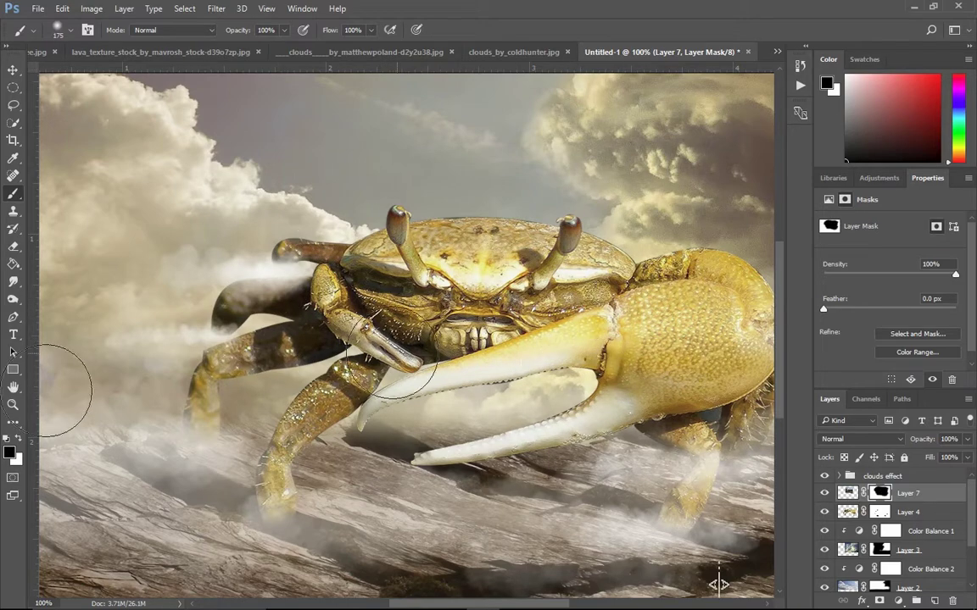
left_click(19, 440)
key("ctrl+plus")
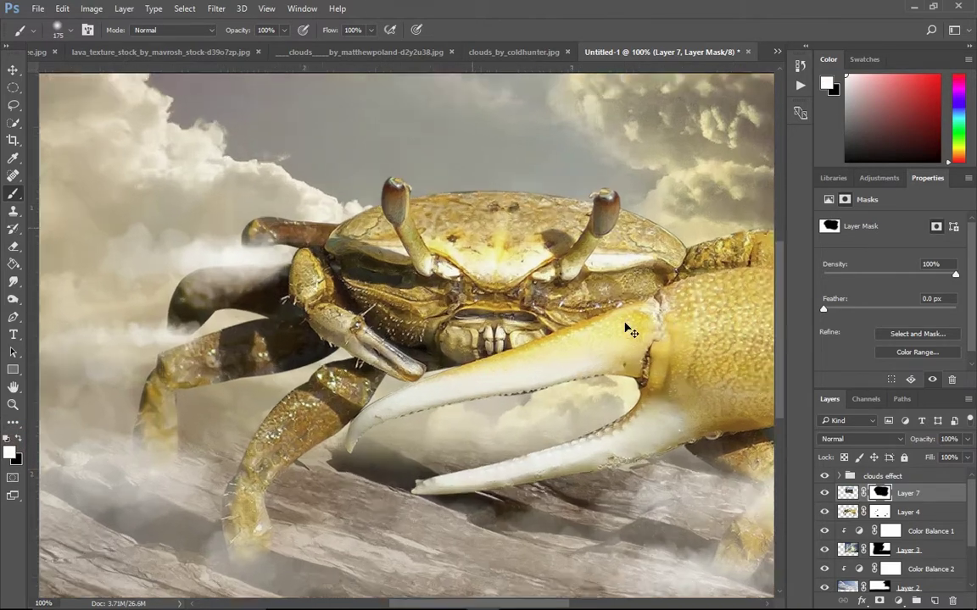
- With a size 25 brush, paint white to reveal the volcano over the crab's carapace
scroll(576, 246, "up", 5)
scroll(475, 288, "right", 3)
key("bracketleft")
key("bracketleft")
key("bracketleft")
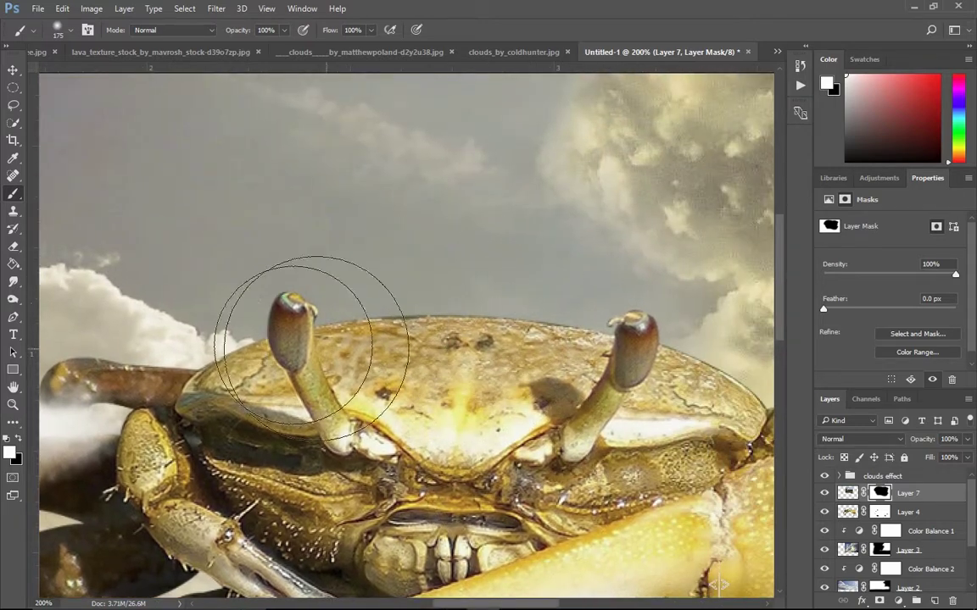
key("bracketleft")
key("bracketleft")
key("bracketleft")
key("bracketleft")
key("bracketleft")
key("bracketleft")
mouse_move(371, 381)
left_mouse_down()
mouse_move(434, 429)
mouse_move(437, 448)
mouse_move(462, 394)
mouse_move(500, 363)
mouse_move(400, 356)
mouse_move(414, 415)
mouse_move(315, 348)
mouse_move(335, 353)
mouse_move(298, 301)
mouse_move(399, 326)
mouse_move(364, 339)
mouse_move(461, 378)
mouse_move(373, 314)
mouse_move(314, 307)
mouse_move(390, 297)
mouse_move(350, 327)
mouse_move(424, 301)
mouse_move(435, 327)
mouse_move(572, 339)
mouse_move(589, 331)
mouse_move(568, 382)
mouse_move(579, 386)
mouse_move(598, 343)
mouse_move(592, 362)
mouse_move(587, 349)
left_mouse_up()
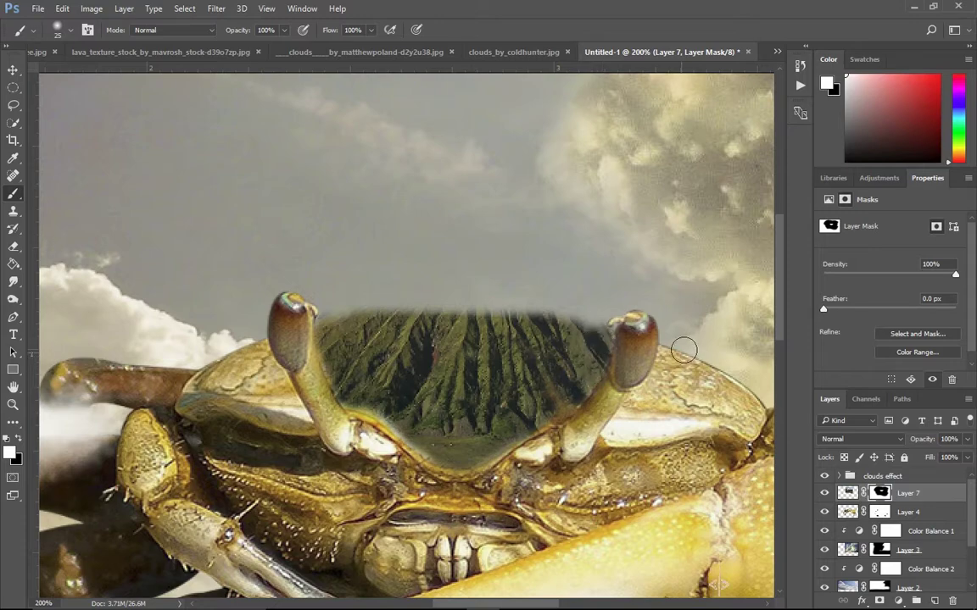
- Reveal more volcano right of the eyestalk, along the shell edge and above the right eyestalk
scroll(683, 430, "down", 3)
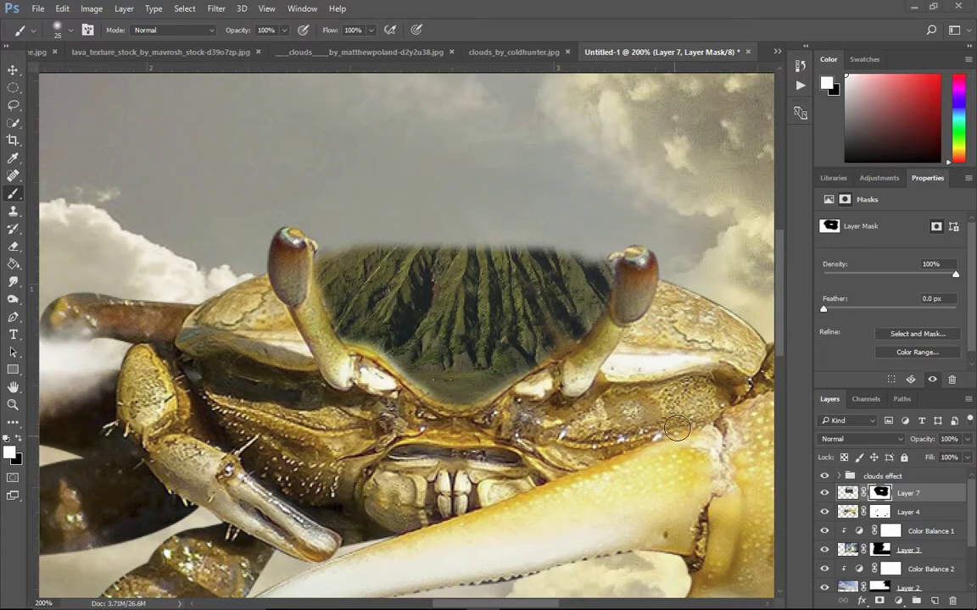
key("super")
left_click(692, 404)
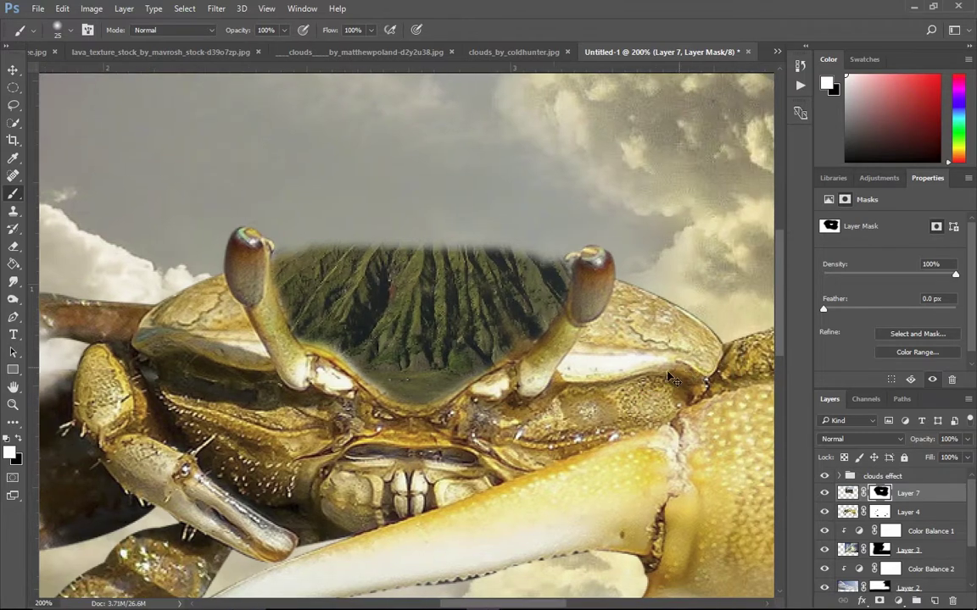
scroll(627, 330, "right", 5)
left_click_drag(601, 354, 570, 327)
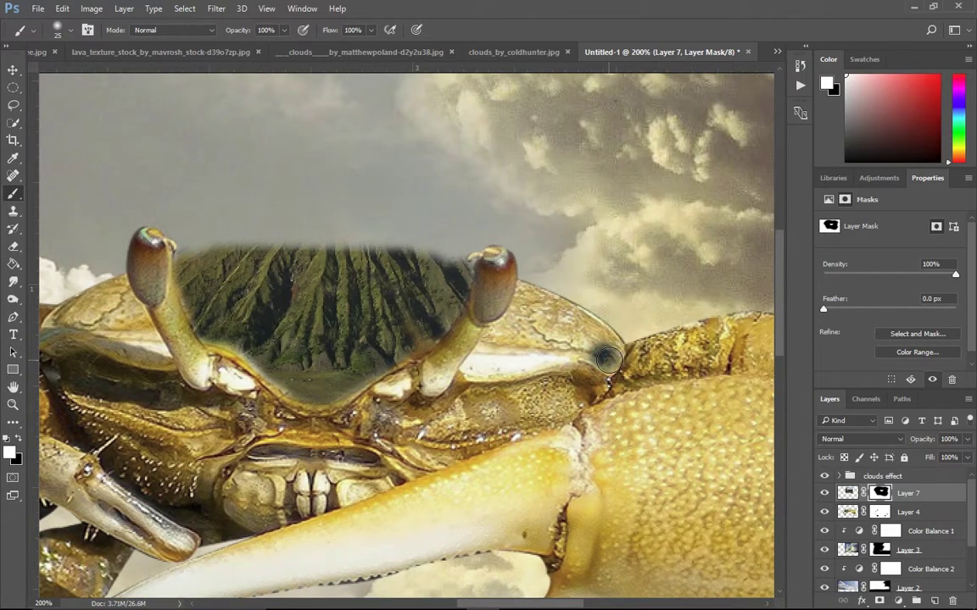
mouse_move(591, 343)
left_mouse_down()
mouse_move(469, 372)
mouse_move(507, 360)
mouse_move(523, 327)
mouse_move(483, 358)
mouse_move(534, 318)
mouse_move(497, 342)
left_mouse_up()
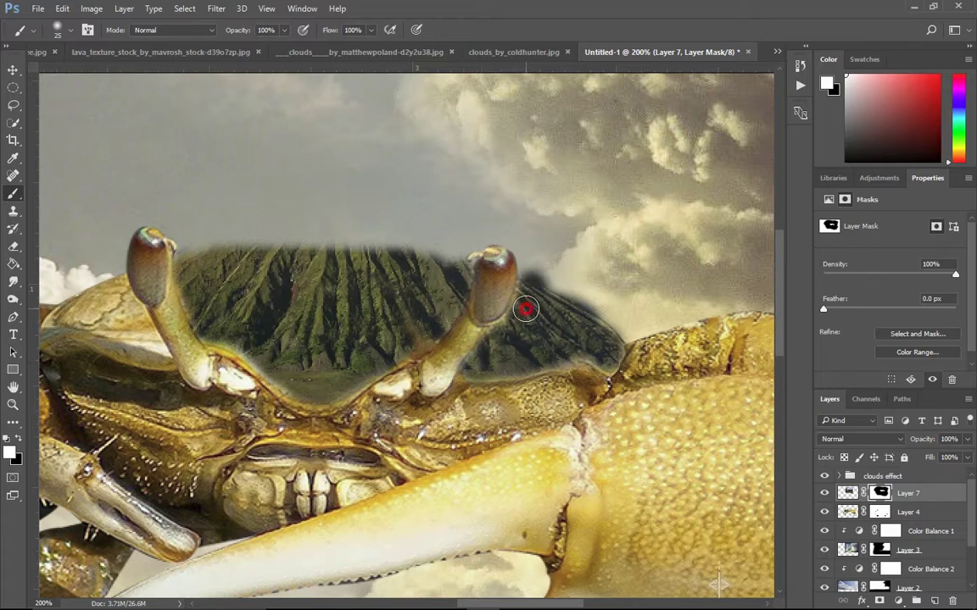
mouse_move(553, 326)
left_mouse_down()
mouse_move(536, 264)
mouse_move(558, 283)
mouse_move(526, 241)
mouse_move(450, 191)
mouse_move(475, 203)
mouse_move(441, 208)
mouse_move(508, 238)
mouse_move(403, 216)
mouse_move(356, 183)
mouse_move(378, 216)
mouse_move(364, 224)
mouse_move(405, 244)
mouse_move(403, 208)
mouse_move(443, 233)
mouse_move(350, 242)
mouse_move(314, 216)
mouse_move(351, 211)
mouse_move(280, 182)
mouse_move(309, 178)
mouse_move(246, 186)
mouse_move(296, 221)
mouse_move(246, 211)
mouse_move(174, 234)
mouse_move(344, 282)
left_mouse_up()
scroll(344, 283, "left", 3)
scroll(322, 297, "left", 3)
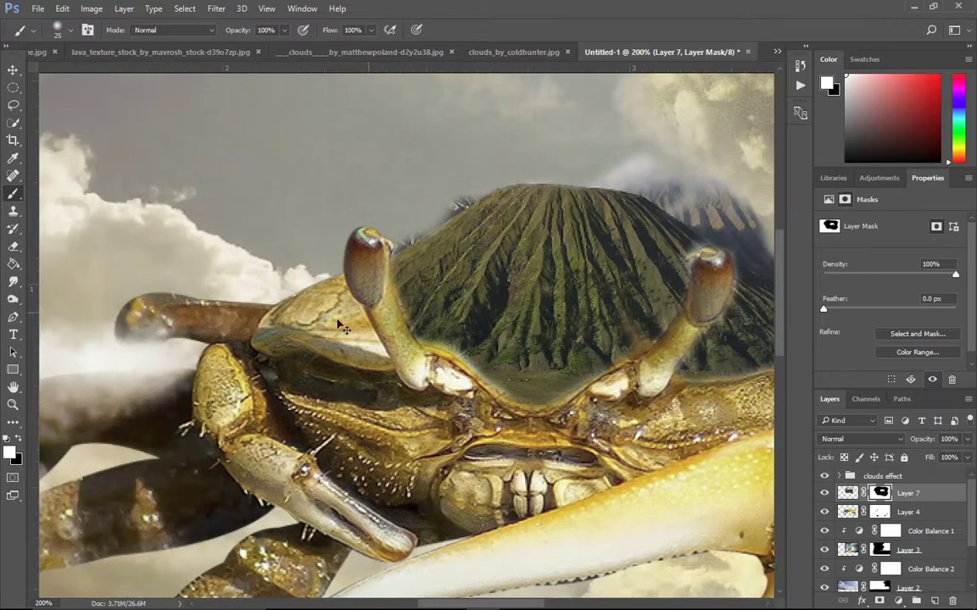
- Blend the volcano onto the shell edge near the left eyestalk with a size 10 brush
scroll(289, 314, "left", 1)
left_click_drag(270, 324, 250, 293)
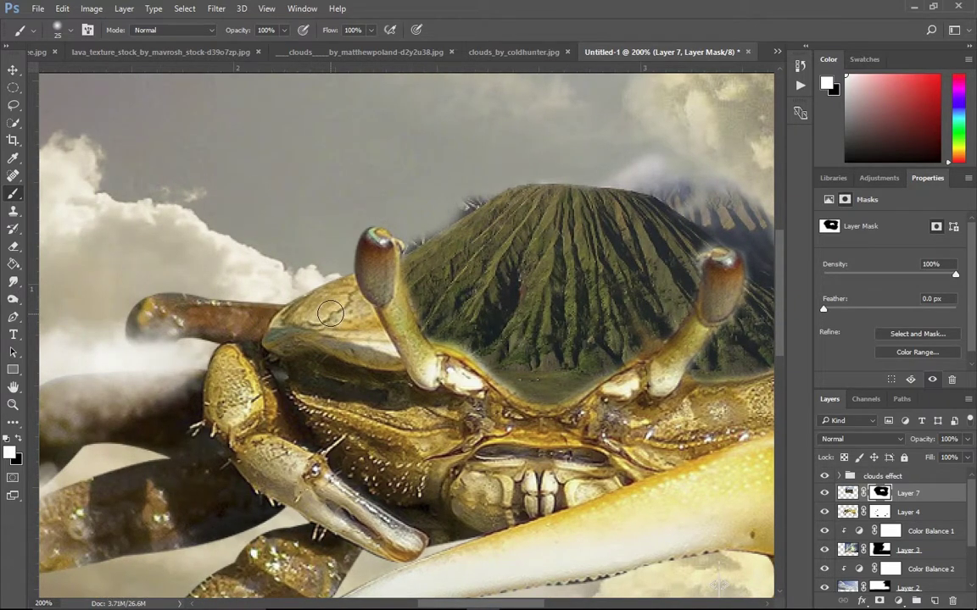
mouse_move(322, 316)
left_mouse_down()
mouse_move(346, 303)
mouse_move(365, 331)
left_mouse_up()
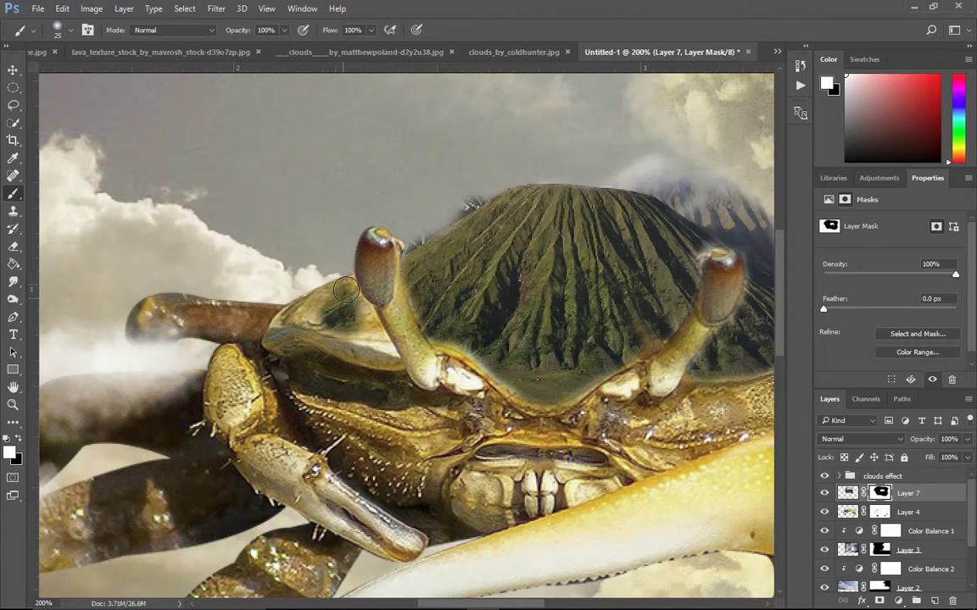
key("bracketleft")
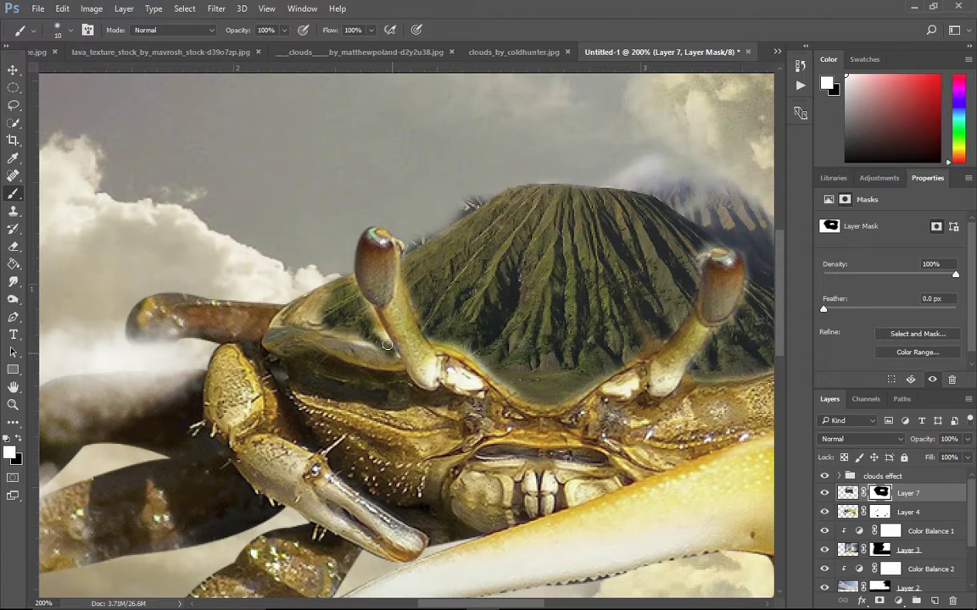
left_click_drag(330, 325, 364, 340)
mouse_move(284, 318)
left_mouse_down()
mouse_move(318, 317)
mouse_move(330, 299)
left_mouse_up()
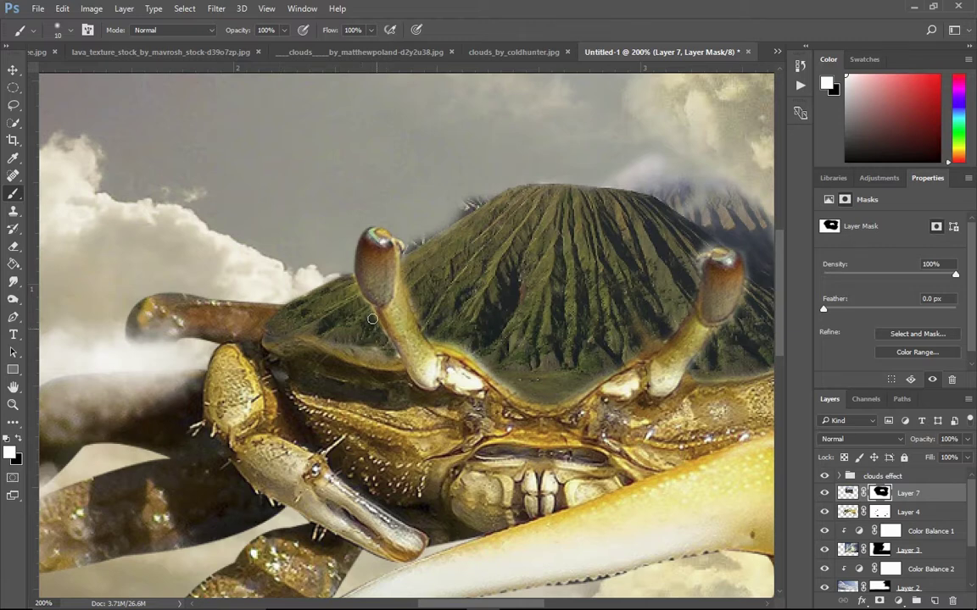
- Paint black at size 25 to remove cloud wisps over the peaks and a bump on the upper-left slope
scroll(336, 302, "up", 1)
scroll(422, 381, "up", 2)
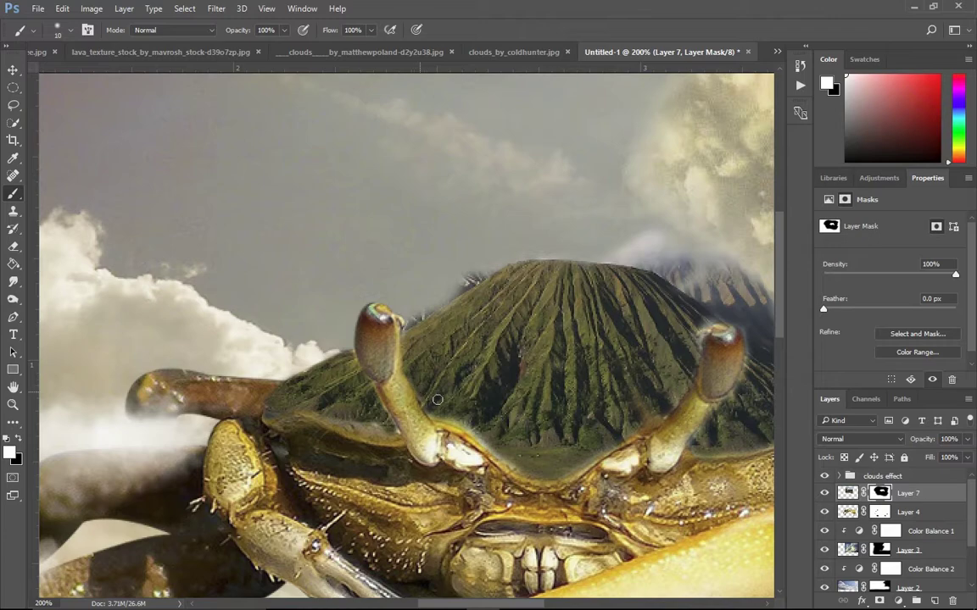
scroll(554, 419, "up", 1)
scroll(554, 419, "down", 1)
key("super")
key("super")
scroll(657, 380, "right", 2)
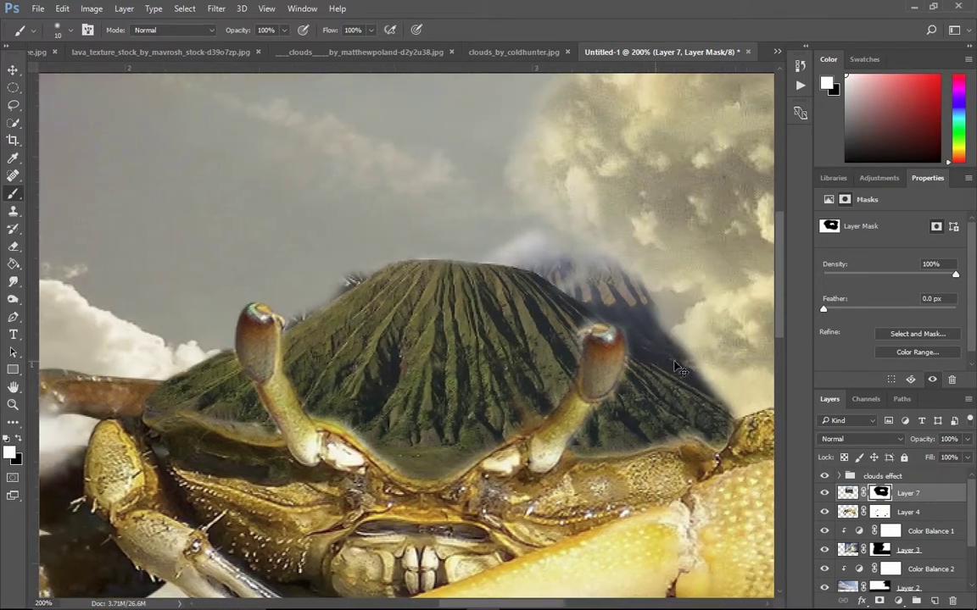
scroll(657, 380, "right", 1)
scroll(659, 375, "down", 2)
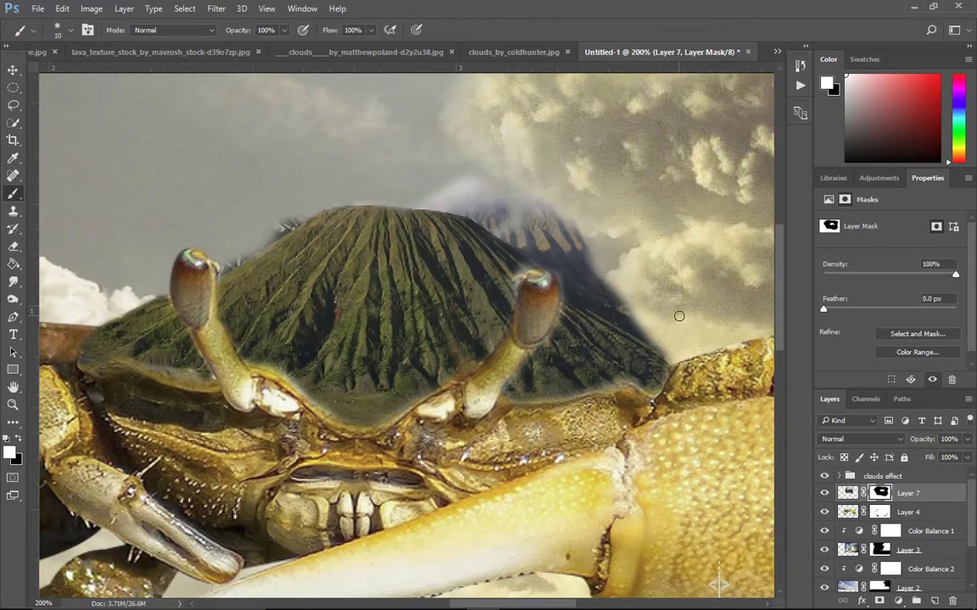
left_click(18, 439)
key("bracketright")
mouse_move(517, 190)
left_mouse_down()
mouse_move(424, 196)
mouse_move(644, 295)
mouse_move(497, 217)
mouse_move(658, 327)
mouse_move(538, 242)
left_mouse_up()
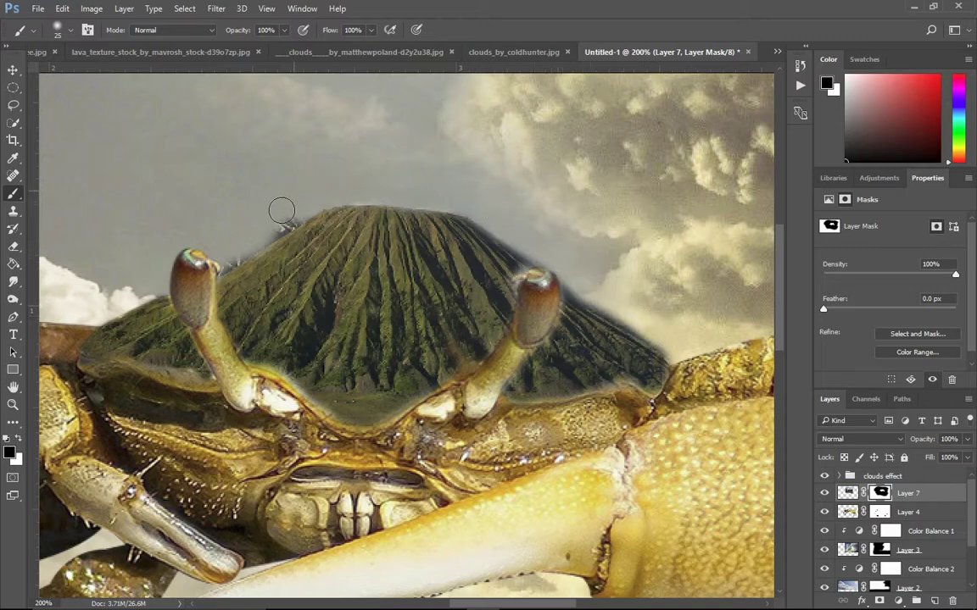
mouse_move(290, 211)
left_mouse_down()
mouse_move(227, 251)
mouse_move(247, 244)
left_mouse_up()
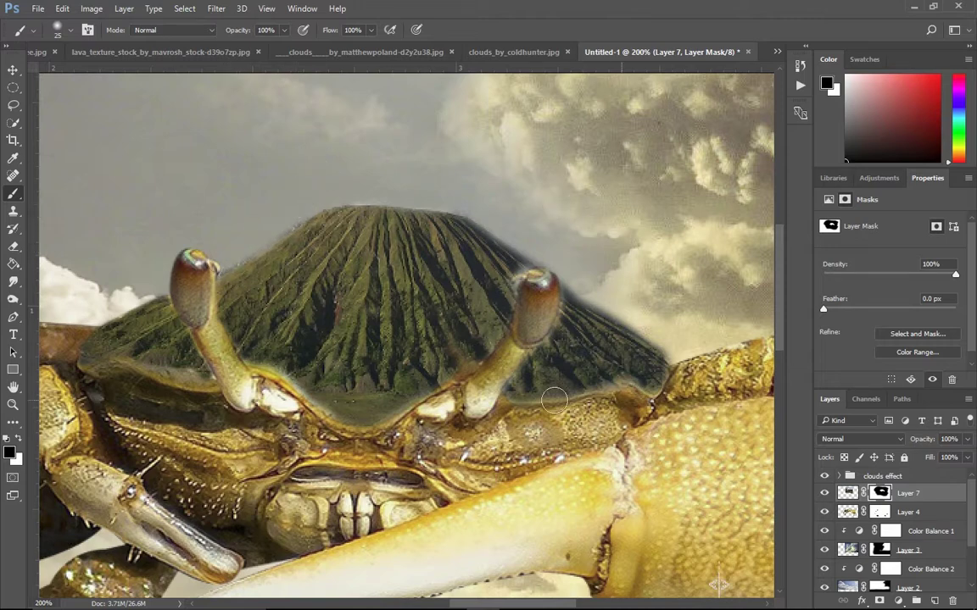
- Retouch the left eyestalk tip with a hard round brush, removing its red tint
left_click_drag(450, 390, 545, 392)
left_click(57, 29)
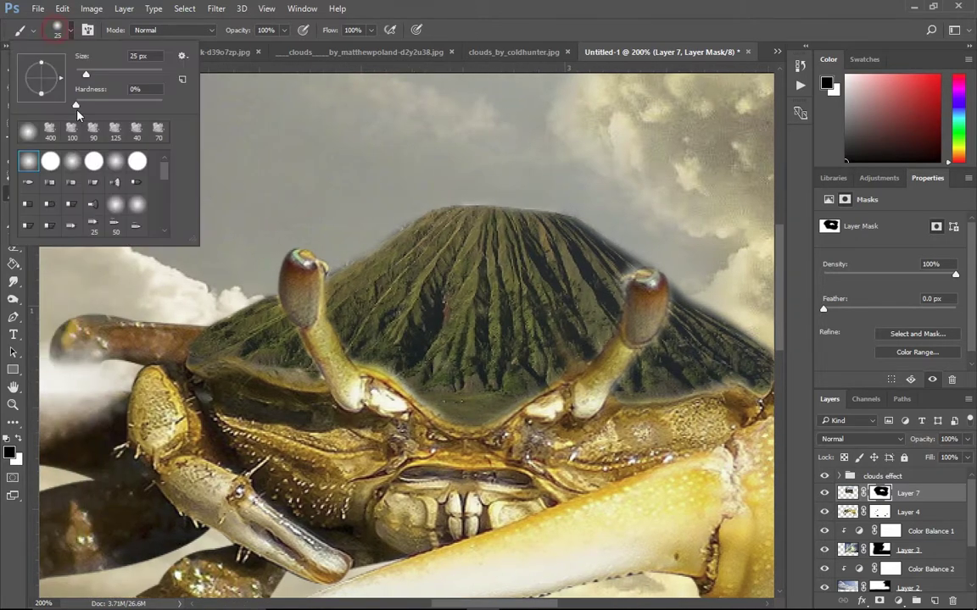
left_click(51, 161)
key("Return")
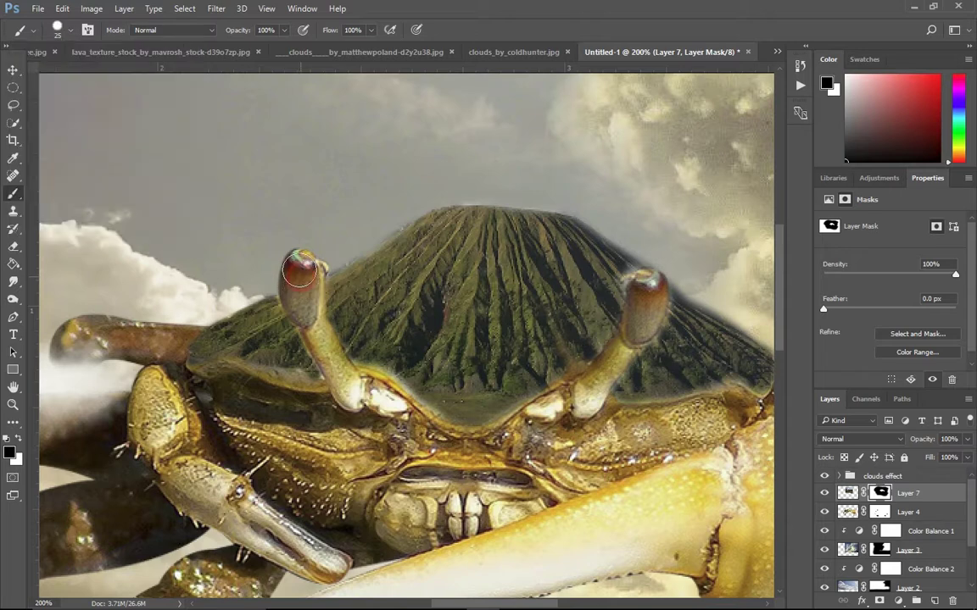
left_click_drag(297, 293, 284, 272)
key("bracketleft")
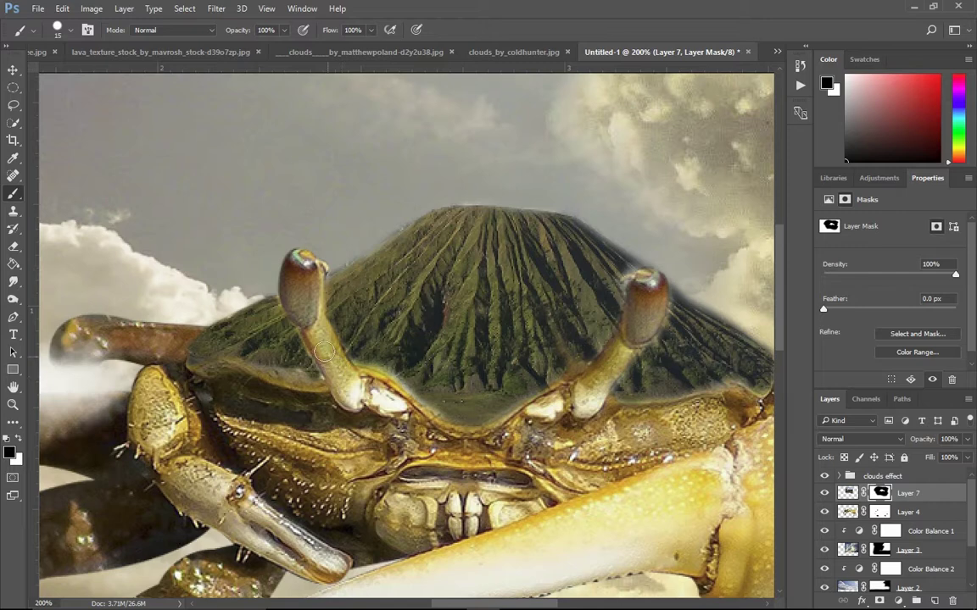
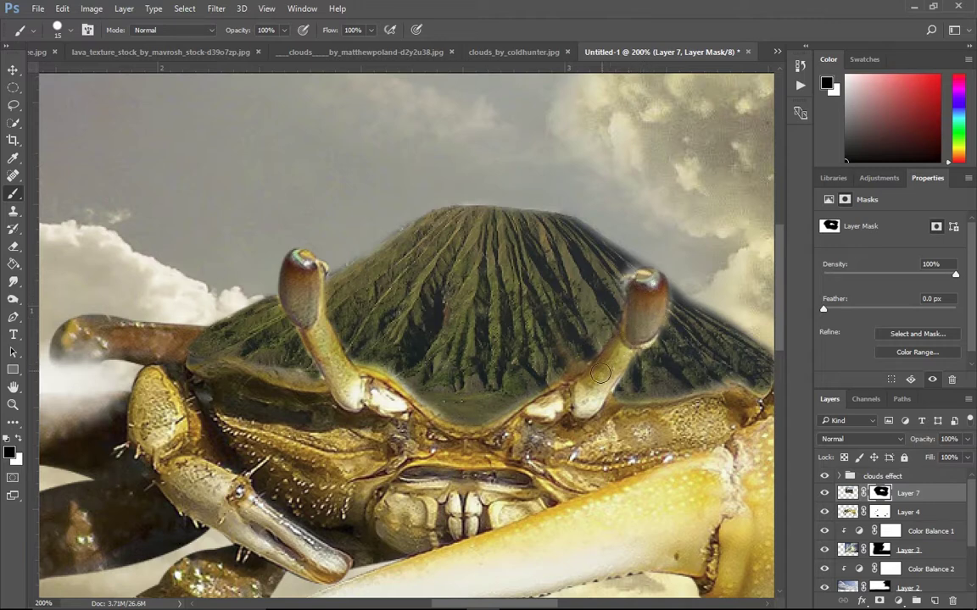
- Paint white on Layer 7's mask to restore the volcano beside the right eyestalk
left_click(18, 440)
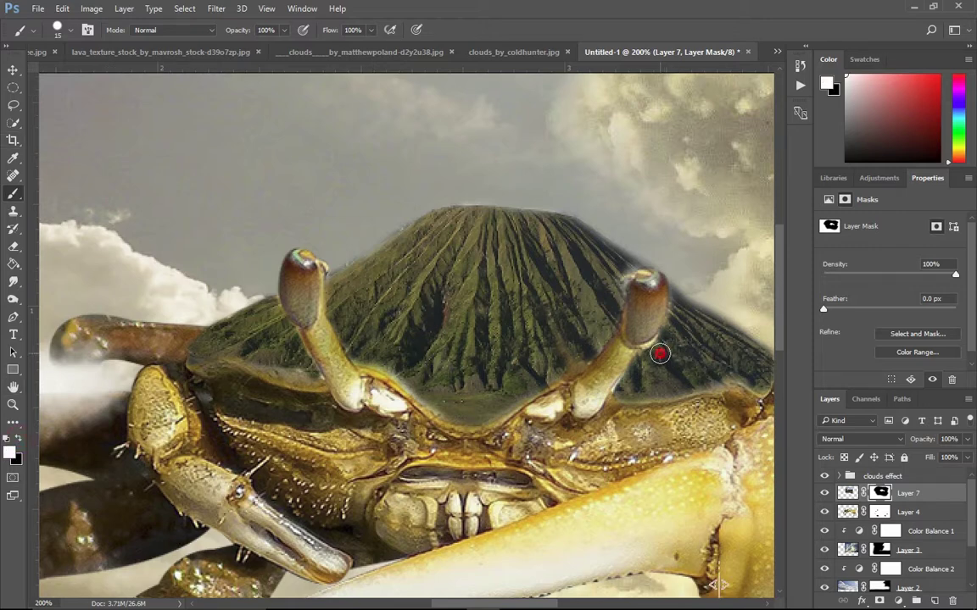
left_click_drag(657, 354, 661, 347)
scroll(694, 321, "down", 1)
scroll(702, 325, "down", 1)
scroll(700, 323, "down", 2)
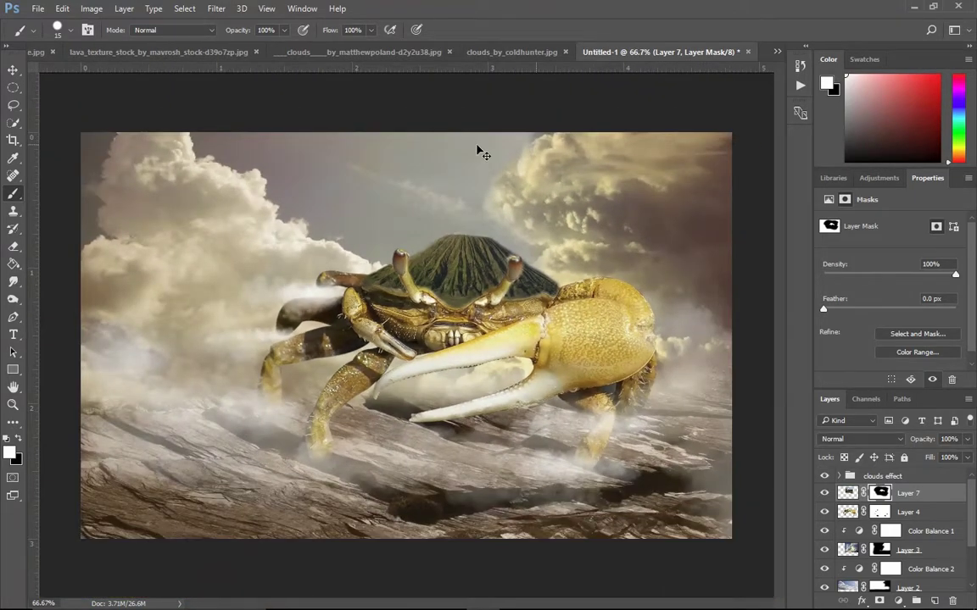
- Zoom in on the crab and set up a soft black brush for the mask
left_click(13, 69)
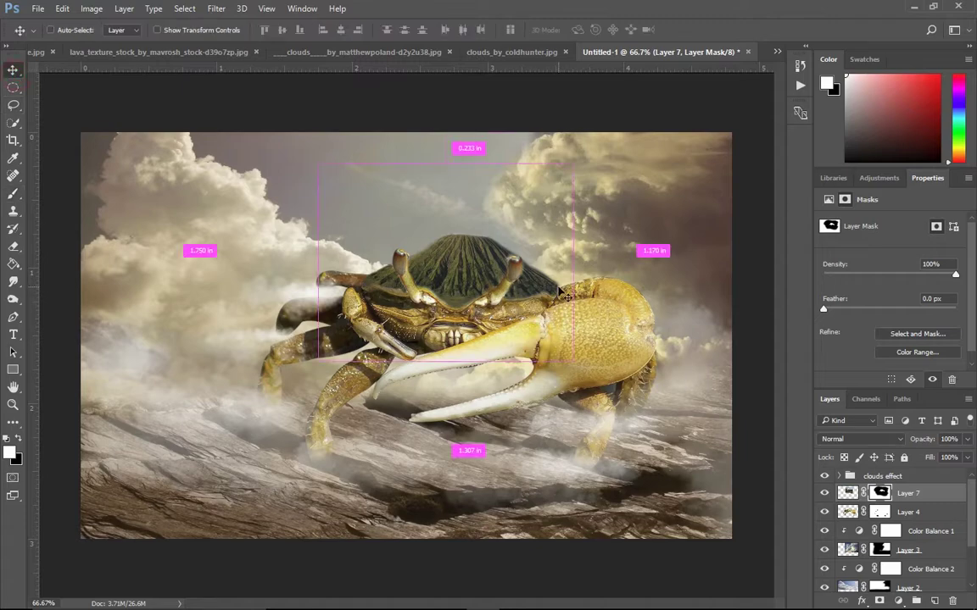
key("ctrl+plus")
scroll(530, 332, "right", 2)
scroll(477, 360, "up", 2)
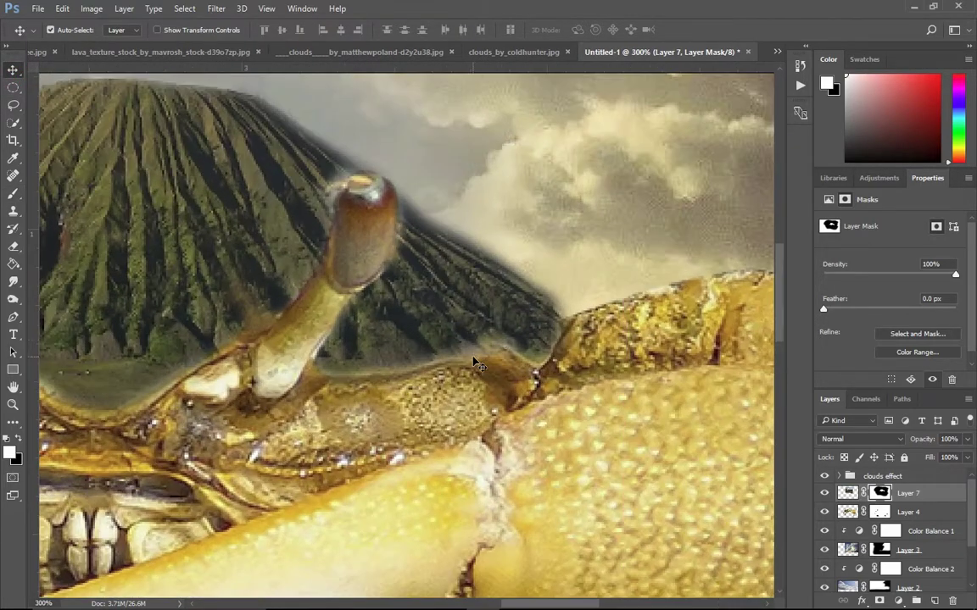
scroll(267, 377, "right", 1)
left_click(22, 440)
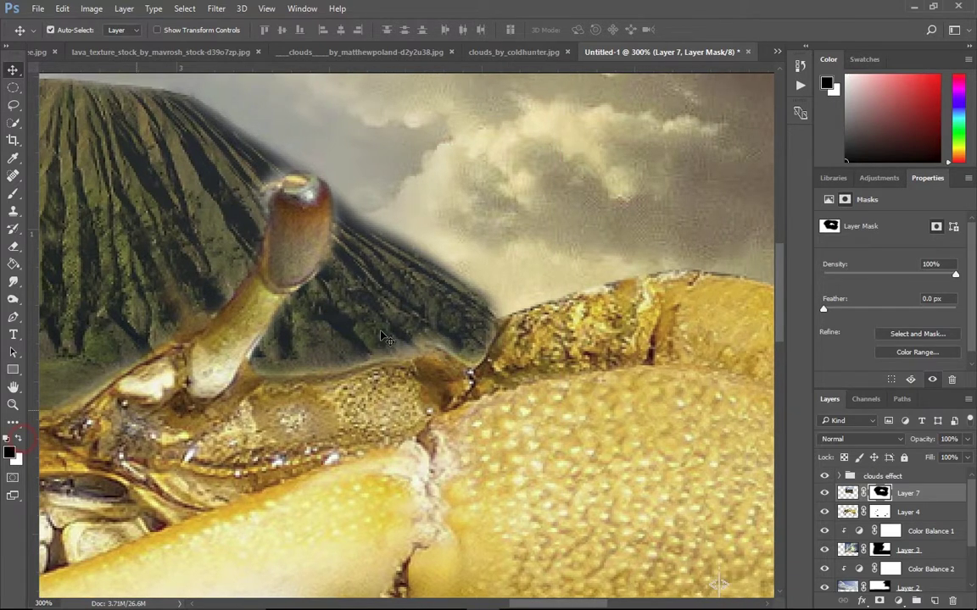
key("b")
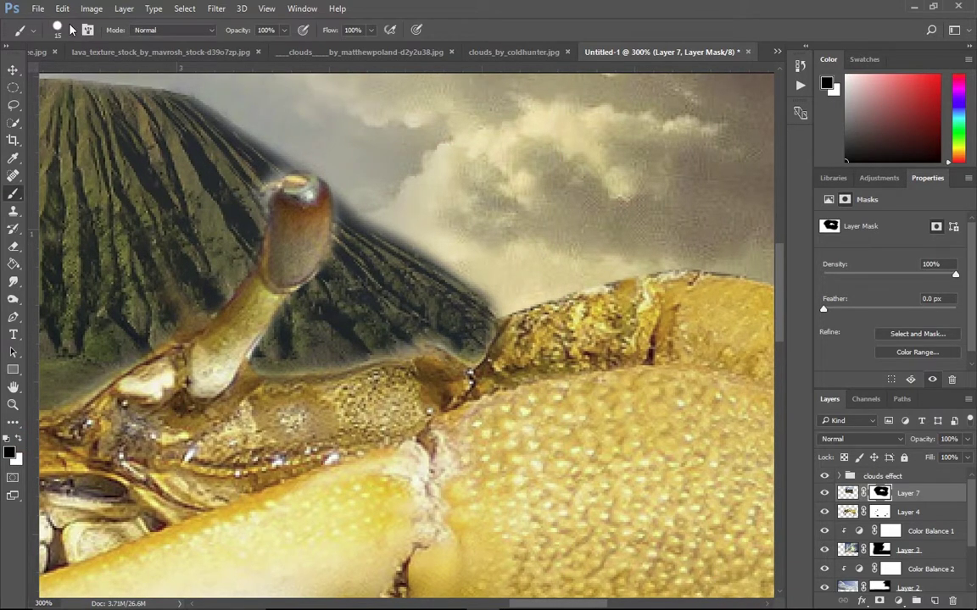
left_click(57, 27)
left_click(21, 161)
left_click(484, 260)
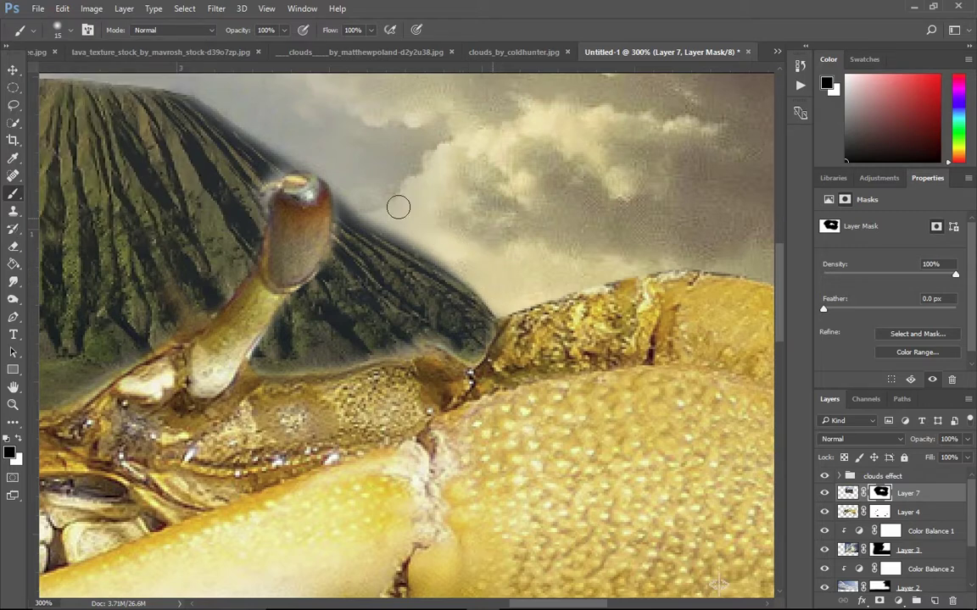
- With a small white hard round brush, reveal the volcano's right edge and remove the reddish haze
left_click(19, 439)
left_click(58, 30)
left_click(48, 136)
left_click(376, 264)
mouse_move(350, 245)
left_mouse_down()
mouse_move(422, 271)
mouse_move(445, 295)
mouse_move(374, 245)
left_mouse_up()
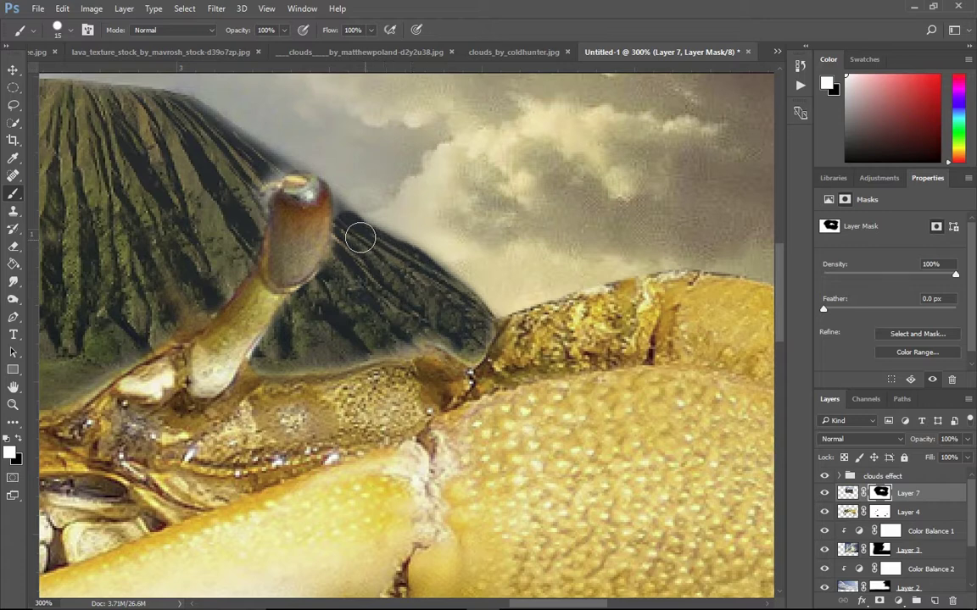
key("bracketleft")
key("bracketleft")
key("bracketleft")
left_click_drag(340, 216, 338, 204)
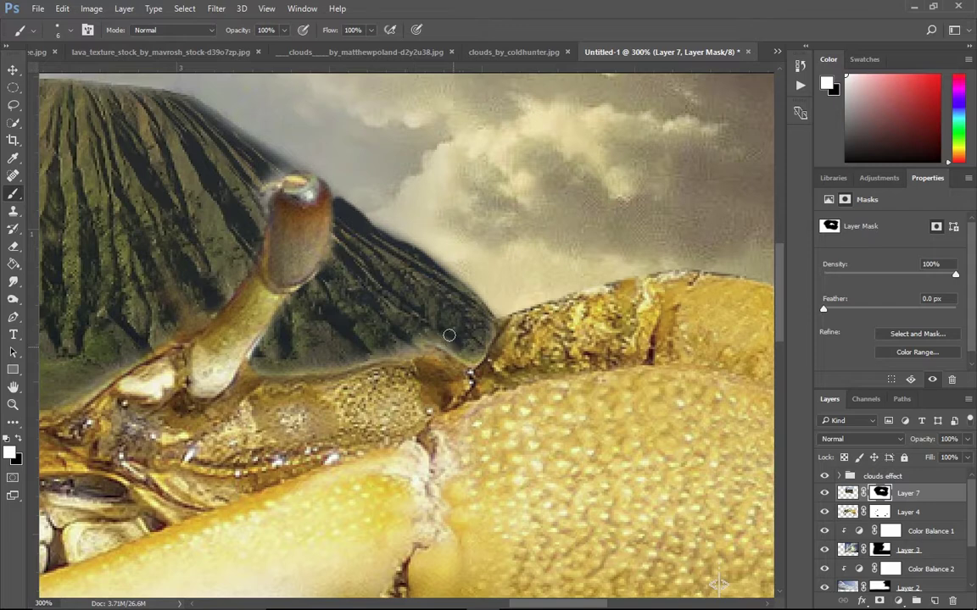
- Refine the mask along the volcano edge beside the eyestalk and along its top edge
scroll(428, 305, "up", 5)
scroll(436, 342, "left", 3)
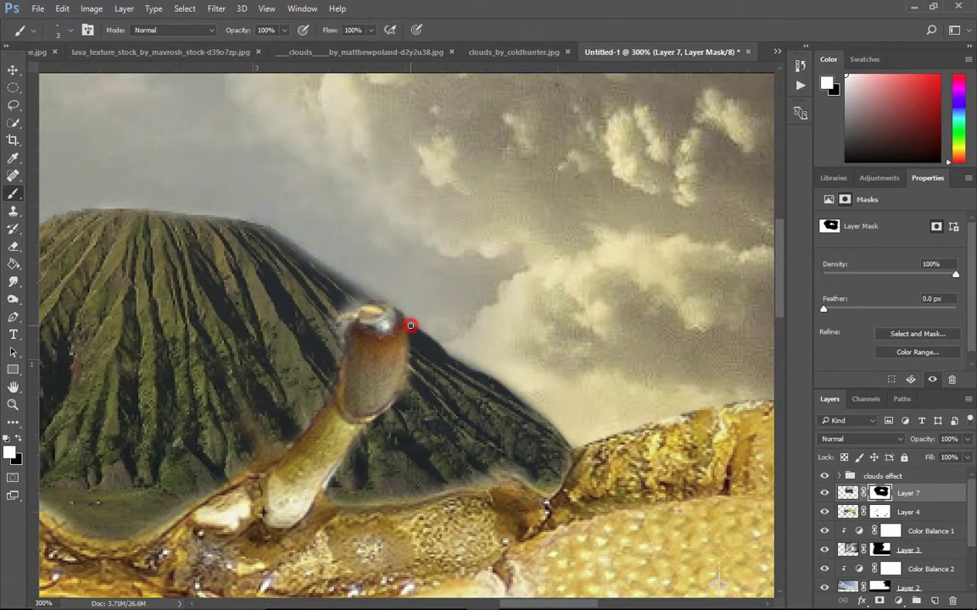
scroll(495, 366, "up", 3)
scroll(340, 356, "left", 3)
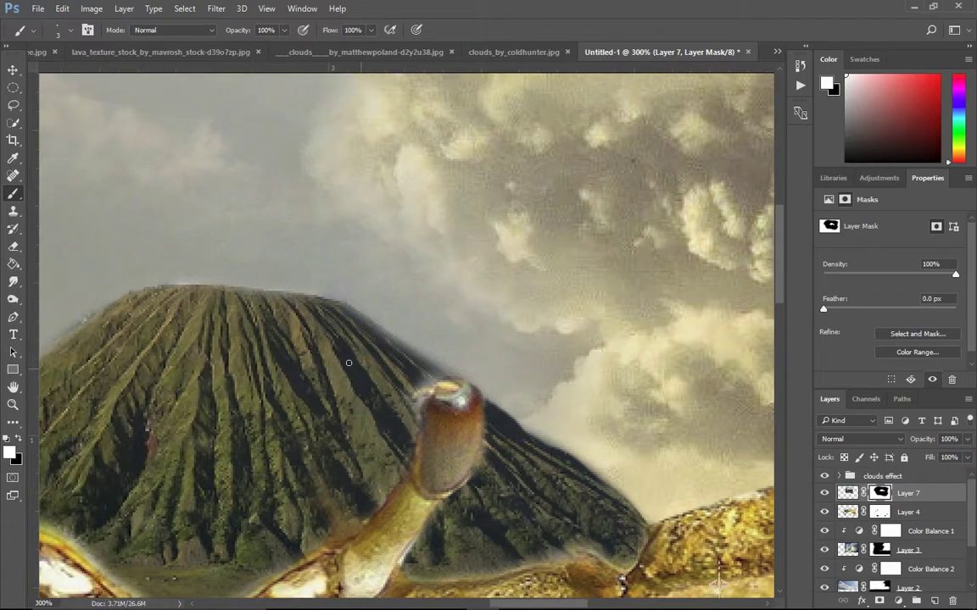
left_click_drag(324, 299, 361, 323)
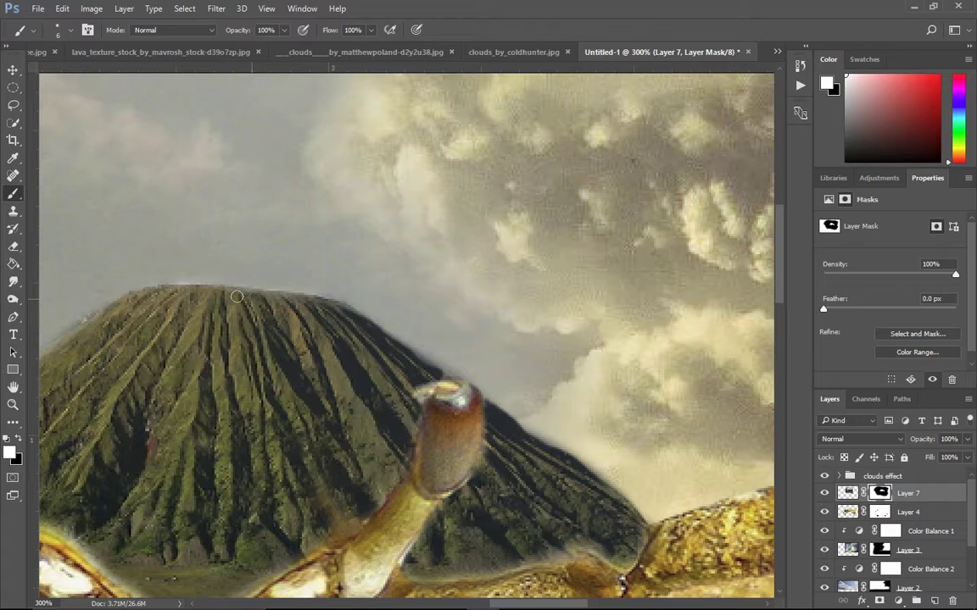
scroll(240, 418, "left", 2)
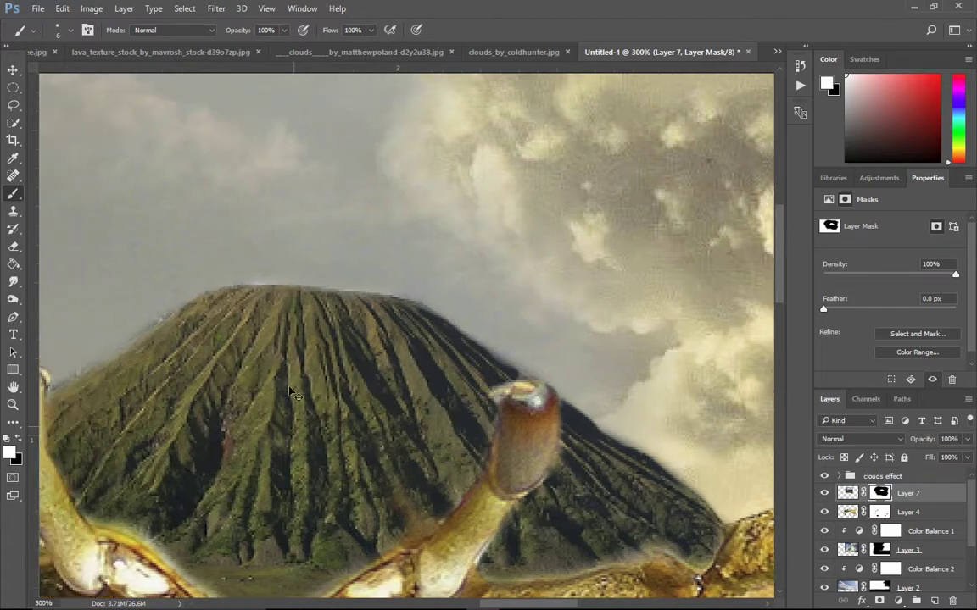
scroll(242, 411, "left", 5)
scroll(243, 405, "left", 1)
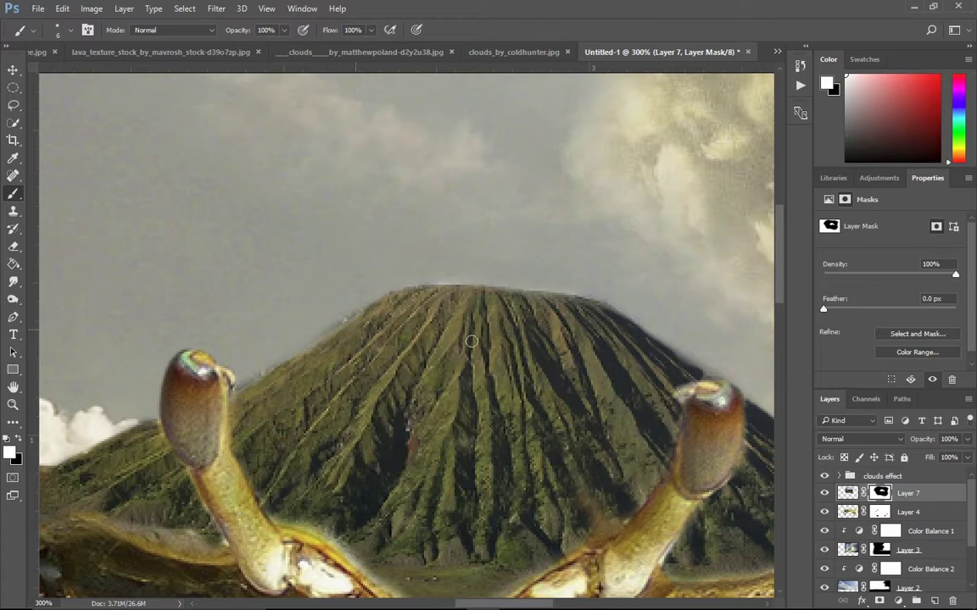
left_click_drag(317, 355, 311, 354)
- Pan and zoom out to view the whole crab composite
scroll(379, 346, "down", 2)
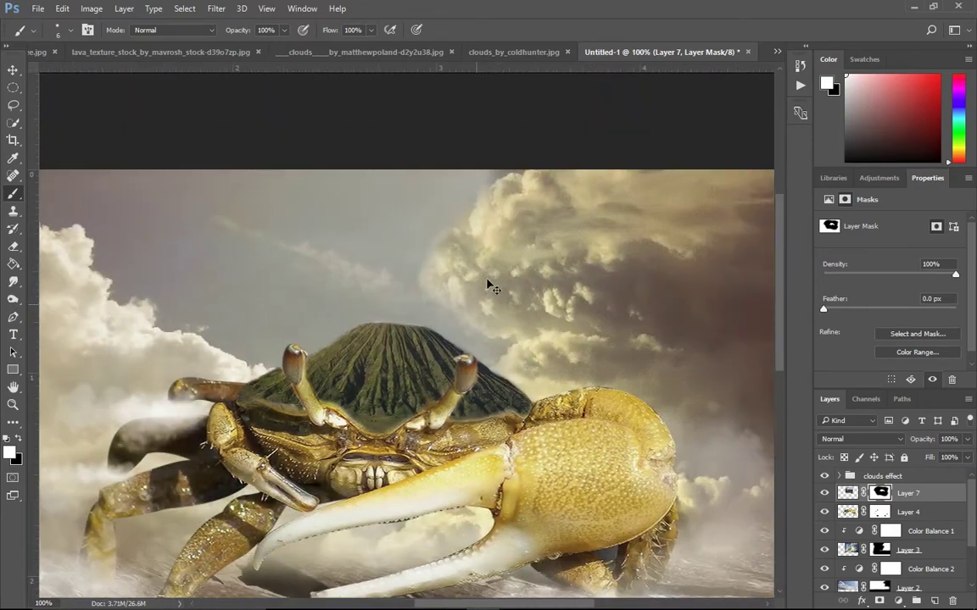
left_click_drag(492, 286, 606, 203)
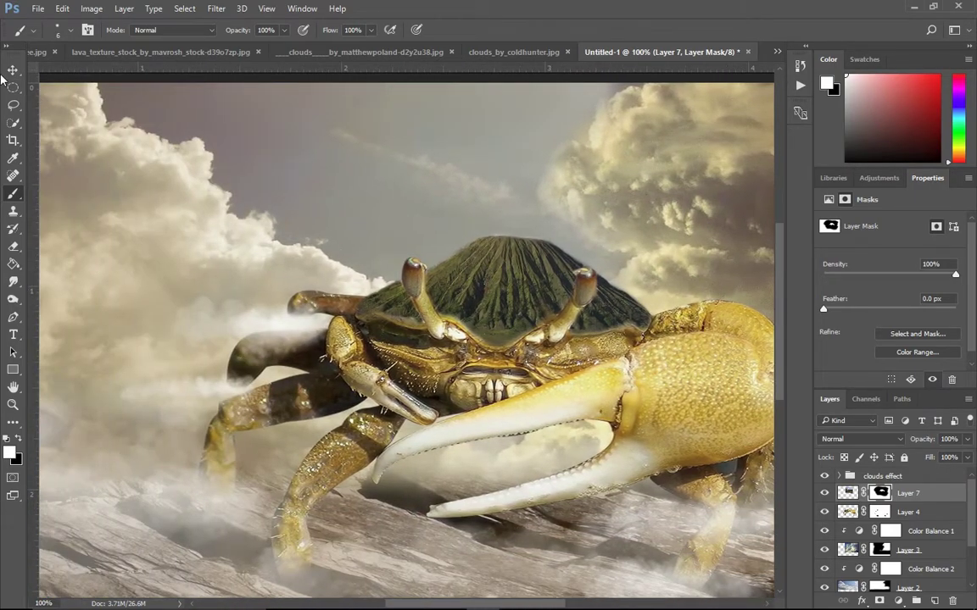
left_click(12, 69)
key("ctrl+minus")
key("ctrl+minus")
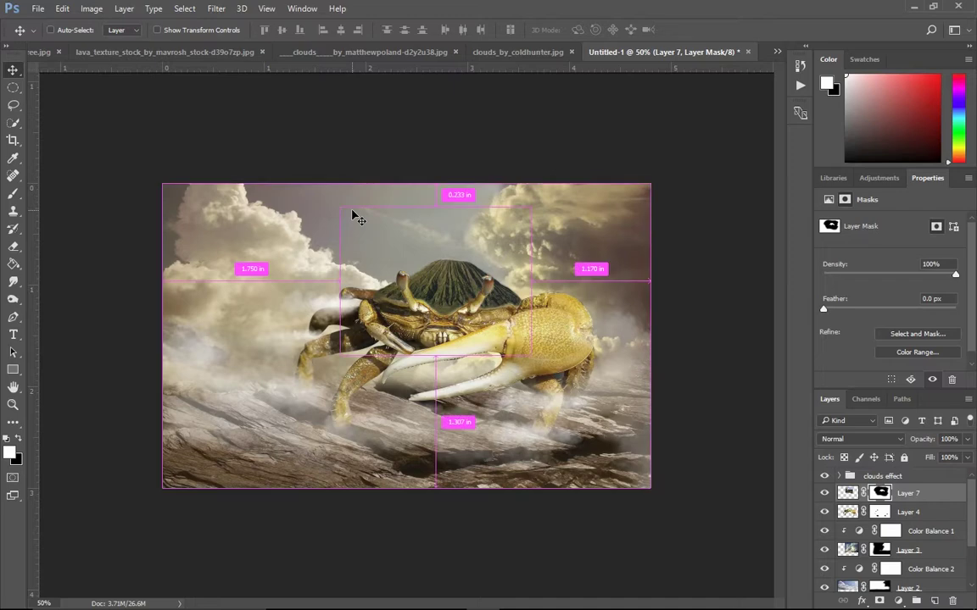
- Toggle Layer 7 off and on twice to compare, then add a Curves adjustment layer
key("ctrl+plus")
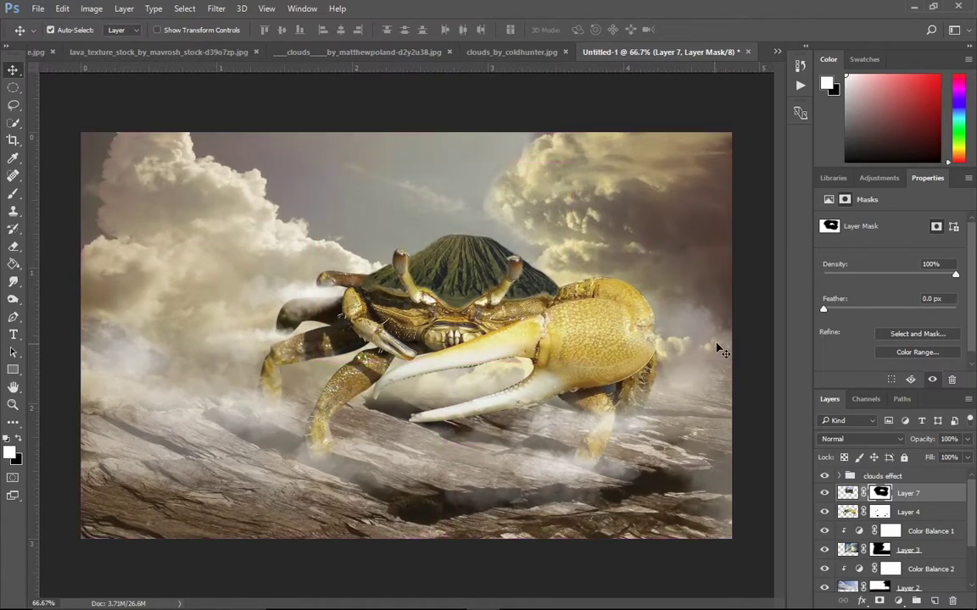
left_click(847, 493)
left_click(826, 494)
left_click(825, 494)
left_click(825, 493)
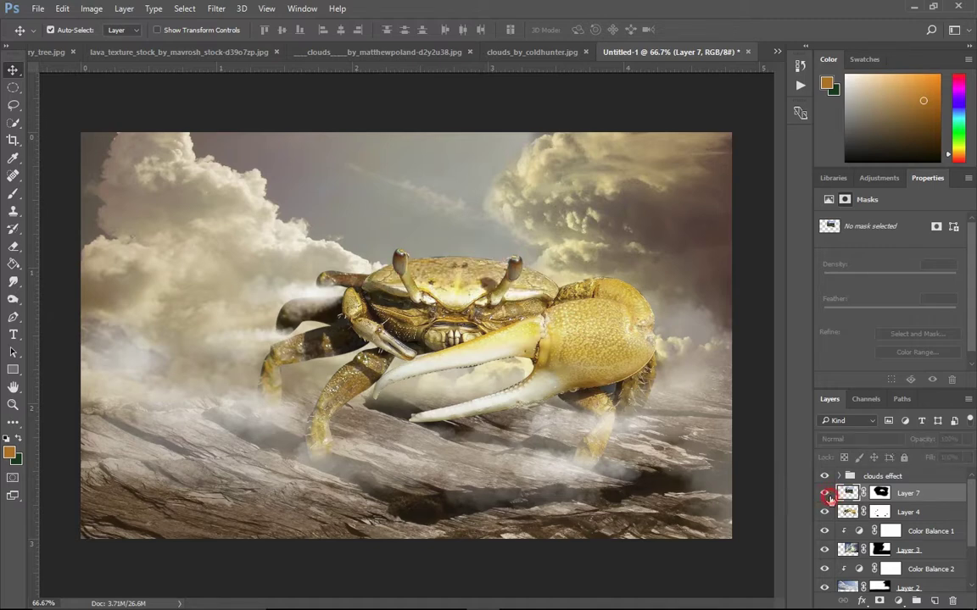
left_click(826, 494)
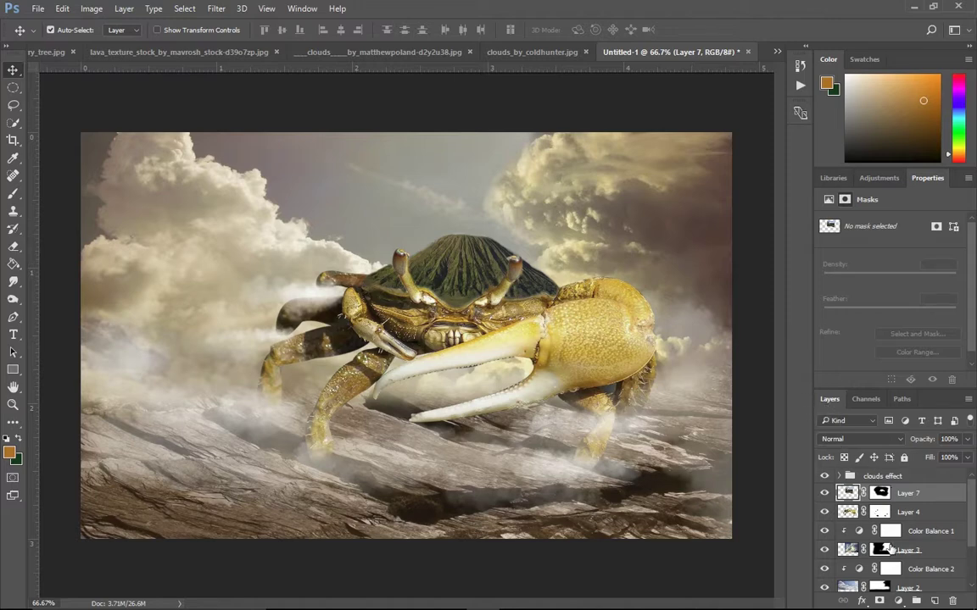
left_click(901, 600)
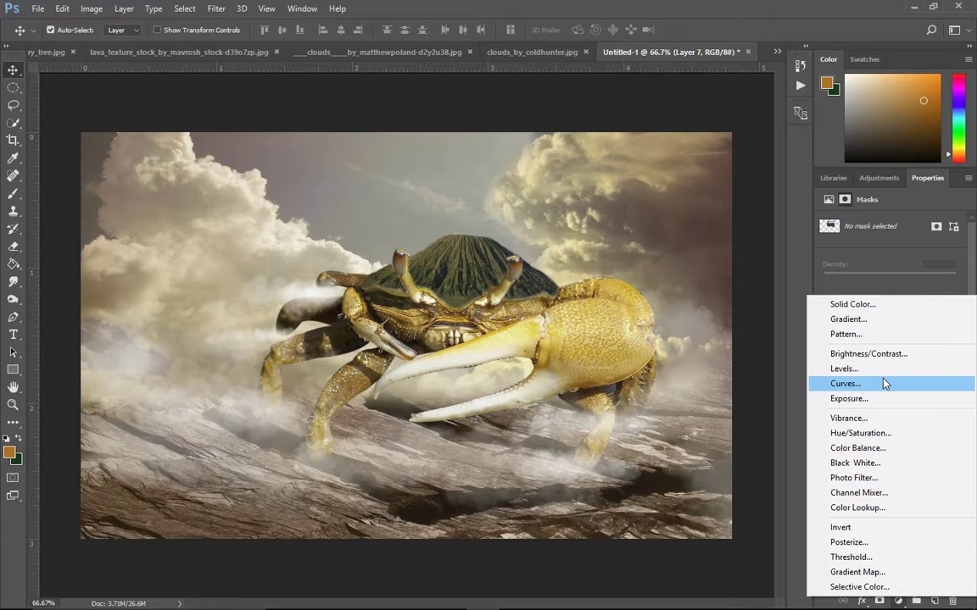
left_click(882, 383)
- Clip Curves 1 to Layer 7, darken the midtones, lower the white point and raise the black point
left_click(901, 304)
left_click(879, 382)
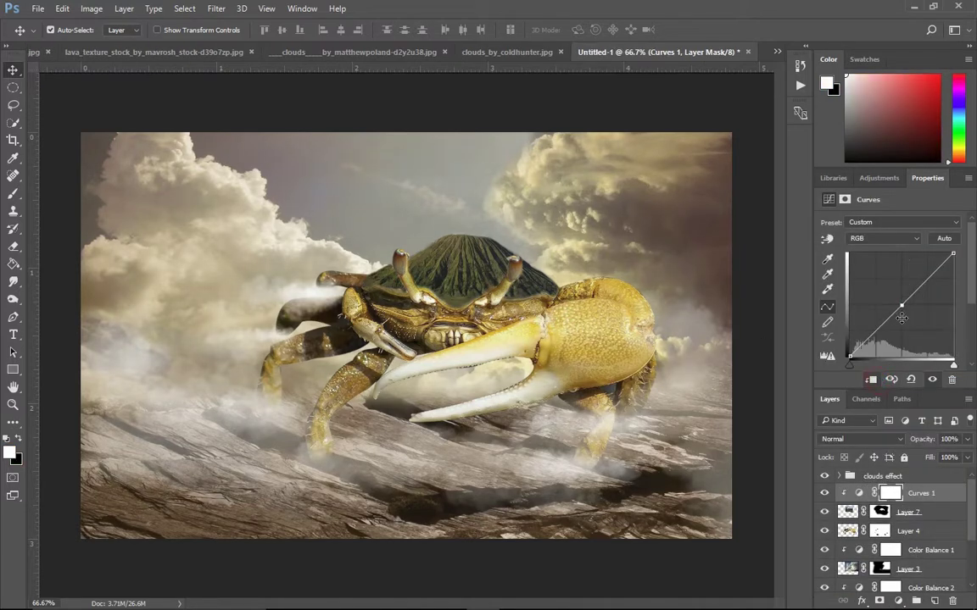
left_click_drag(902, 306, 908, 314)
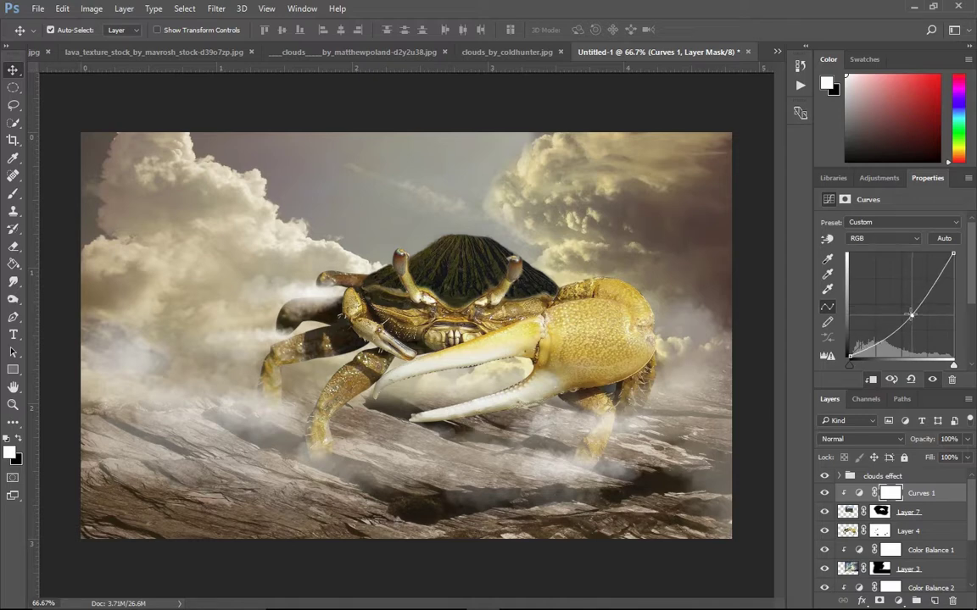
left_click_drag(954, 254, 953, 268)
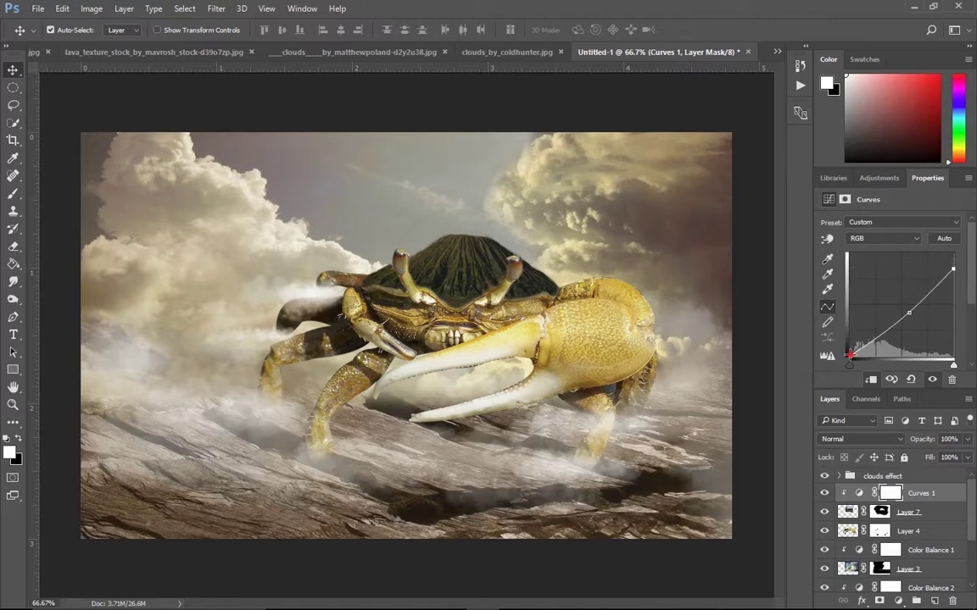
left_click_drag(849, 355, 857, 357)
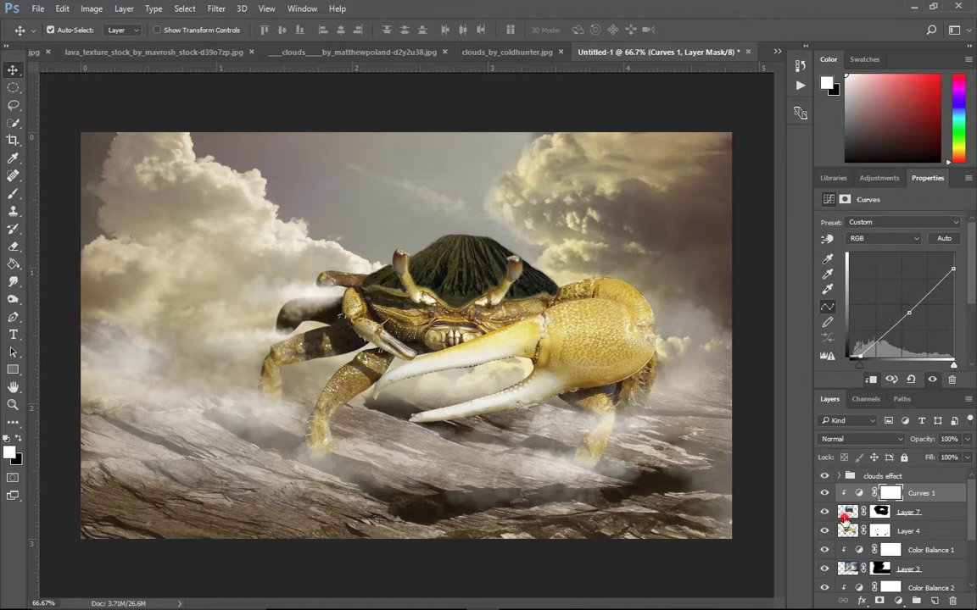
left_click(850, 512)
left_click(860, 495)
left_click(776, 53)
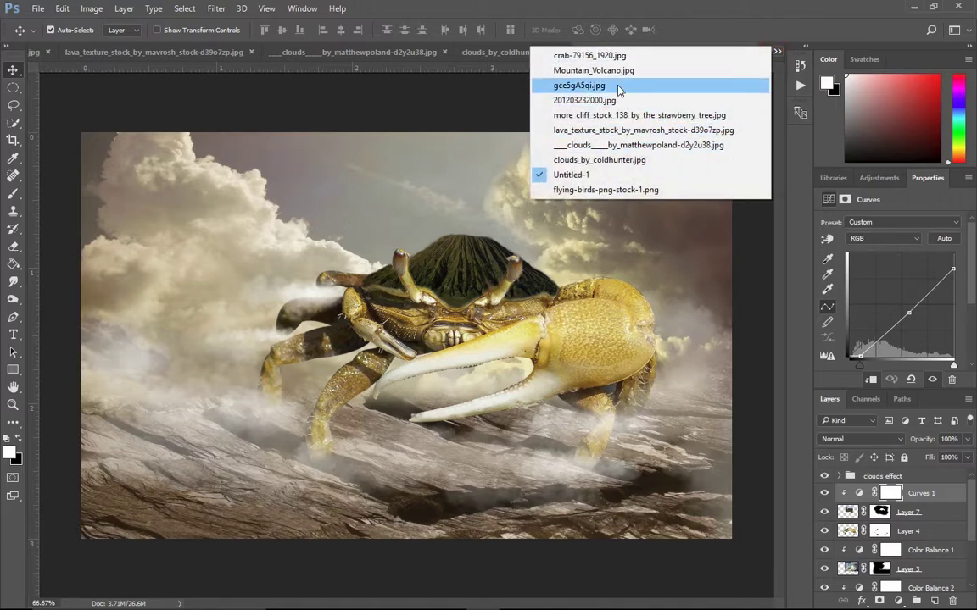
- Copy the whole erupting lava photo into the crab composite as Layer 8
left_click(630, 85)
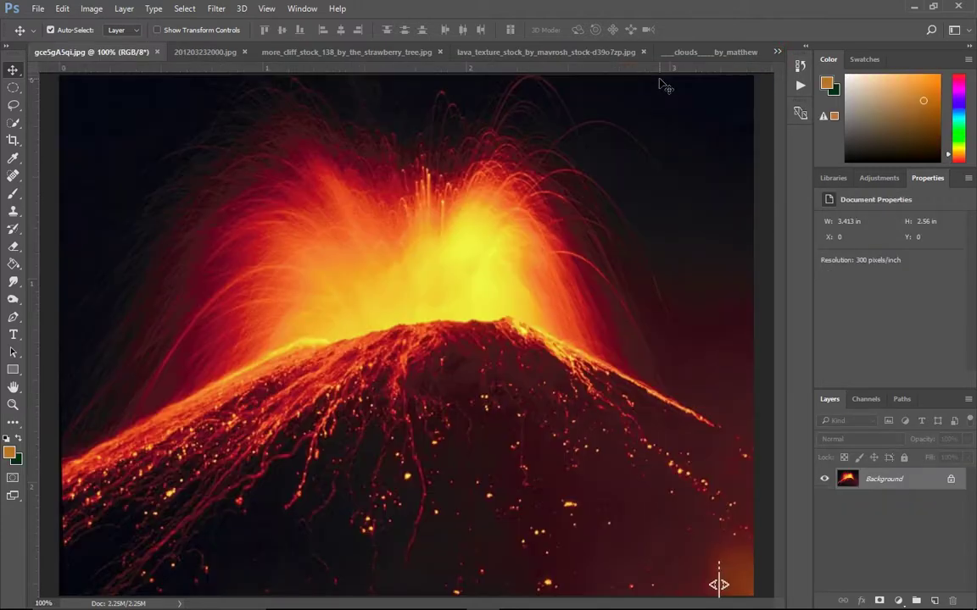
key("ctrl+a")
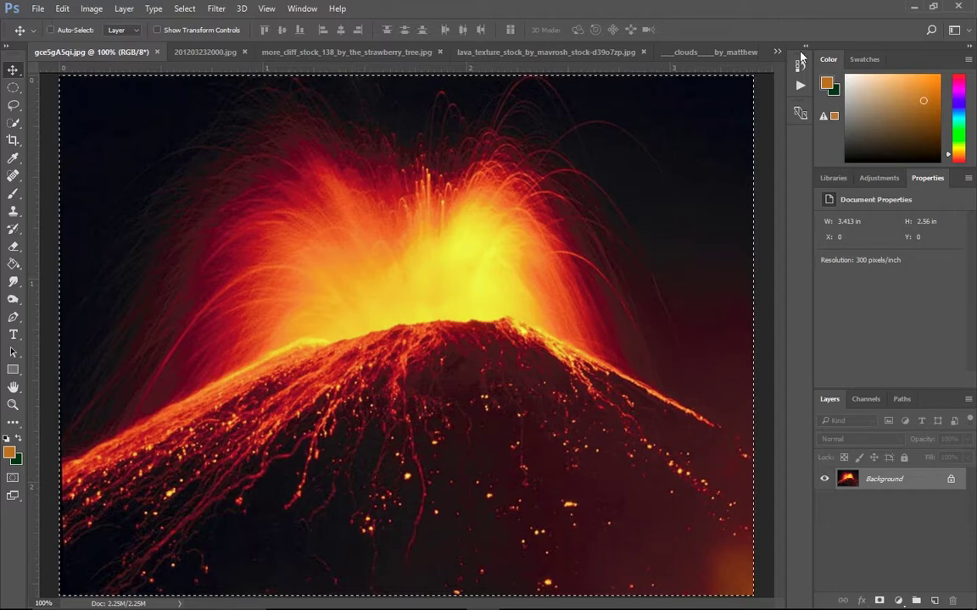
left_click_drag(568, 131, 697, 221)
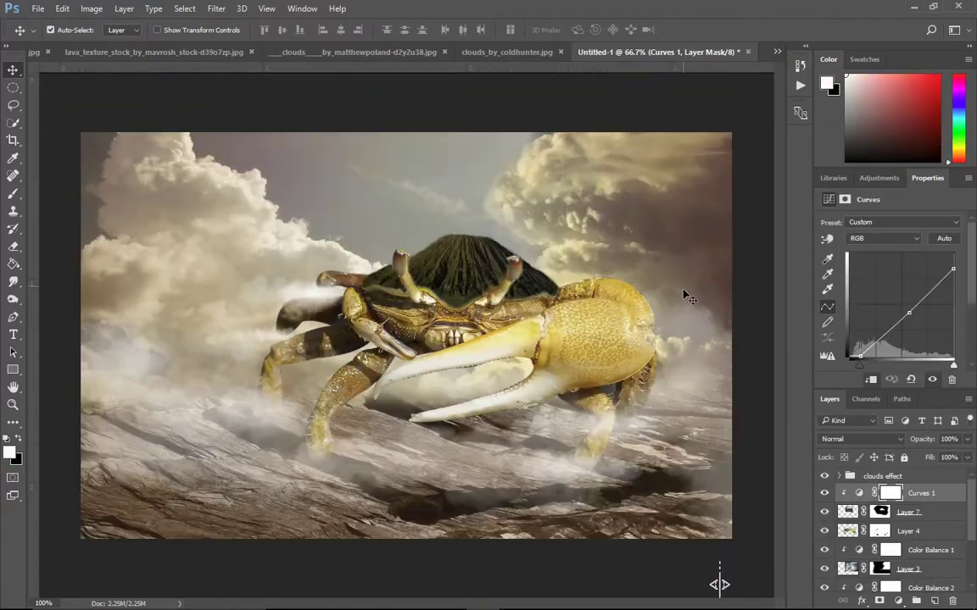
left_click_drag(697, 221, 683, 315)
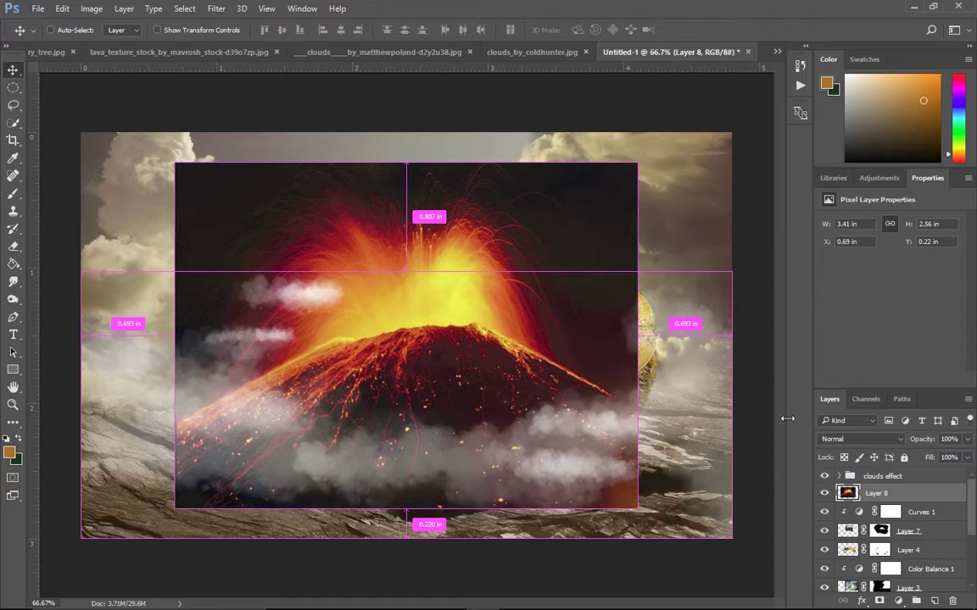
- Set Layer 8 to Color Dodge, nudge it upward and begin scaling it down
left_click(856, 440)
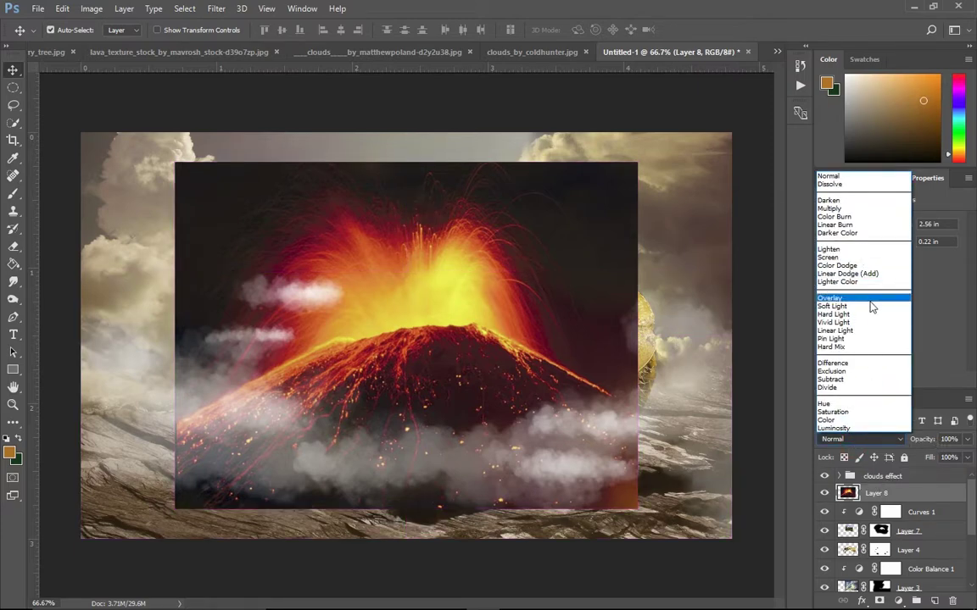
left_click(847, 266)
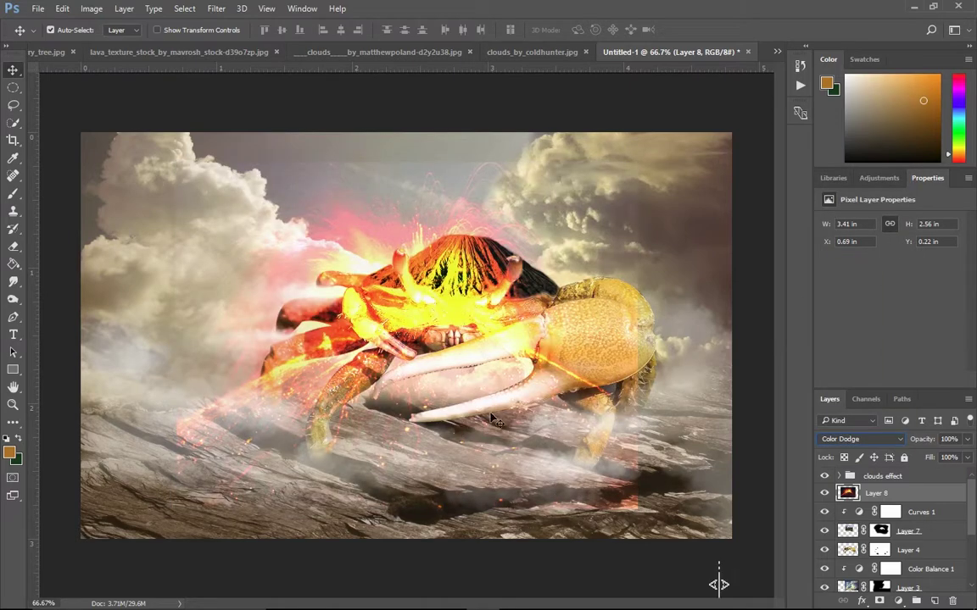
left_click_drag(499, 281, 502, 268)
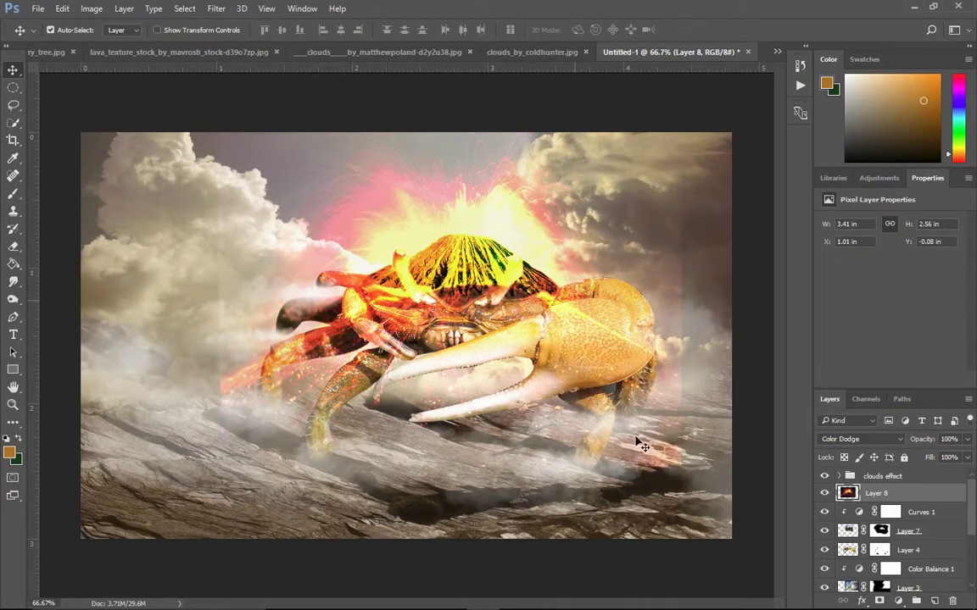
key("ctrl+t")
left_click_drag(682, 465, 425, 276)
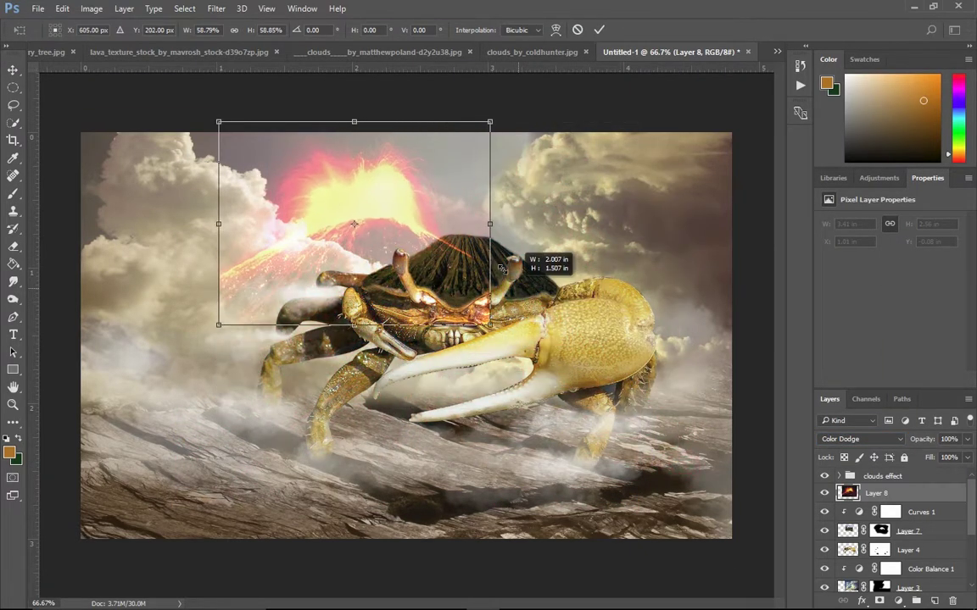
- Scale the eruption to about 21%, tilt it about 4.4° and place it on the shell mound
left_click_drag(339, 169, 474, 179)
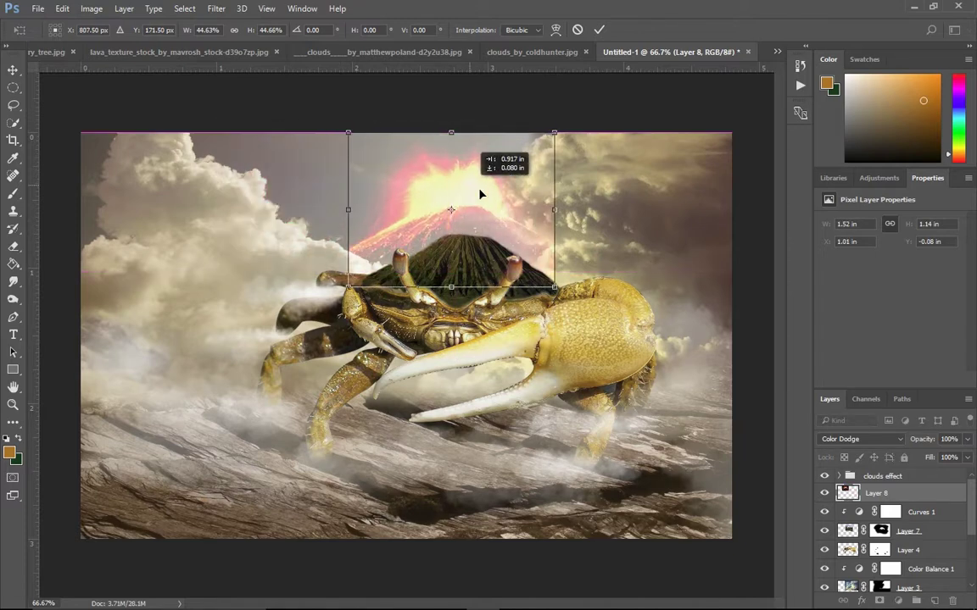
left_click_drag(561, 289, 454, 203)
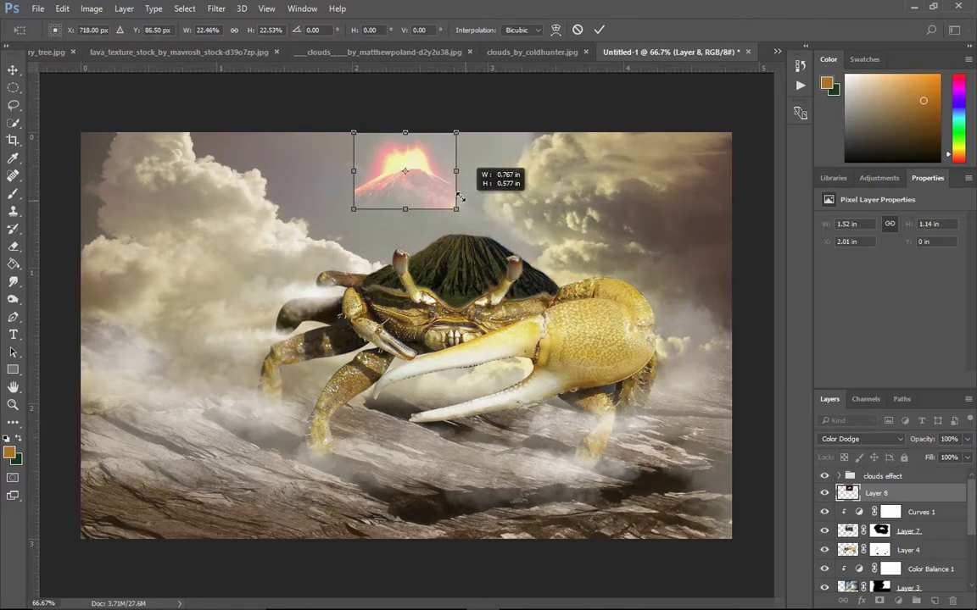
mouse_move(449, 140)
left_mouse_down()
mouse_move(511, 212)
mouse_move(535, 208)
left_mouse_up()
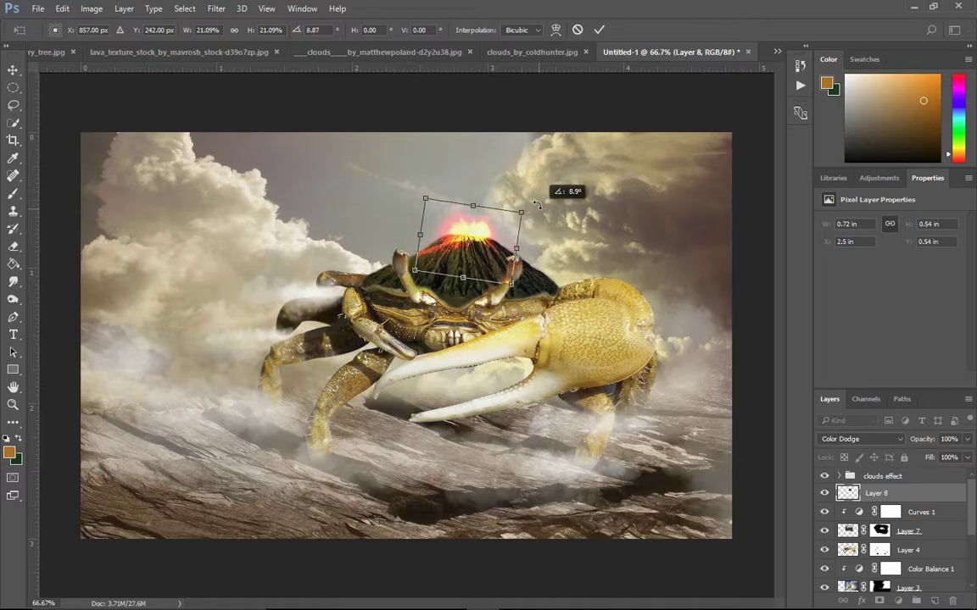
mouse_move(495, 259)
left_mouse_down()
mouse_move(501, 252)
mouse_move(491, 252)
left_mouse_up()
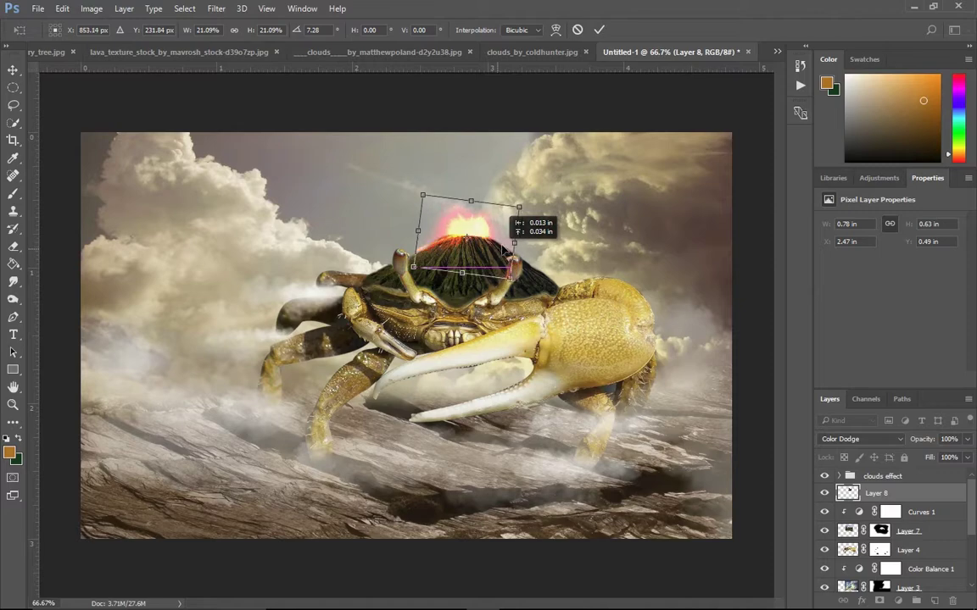
scroll(580, 234, "up", 4)
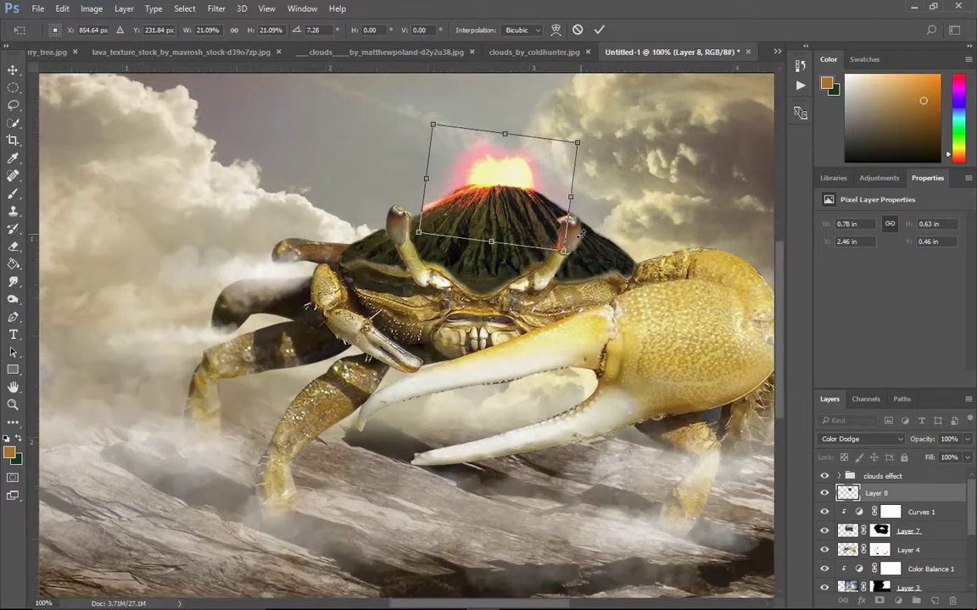
scroll(581, 254, "down", 1)
scroll(579, 279, "right", 3)
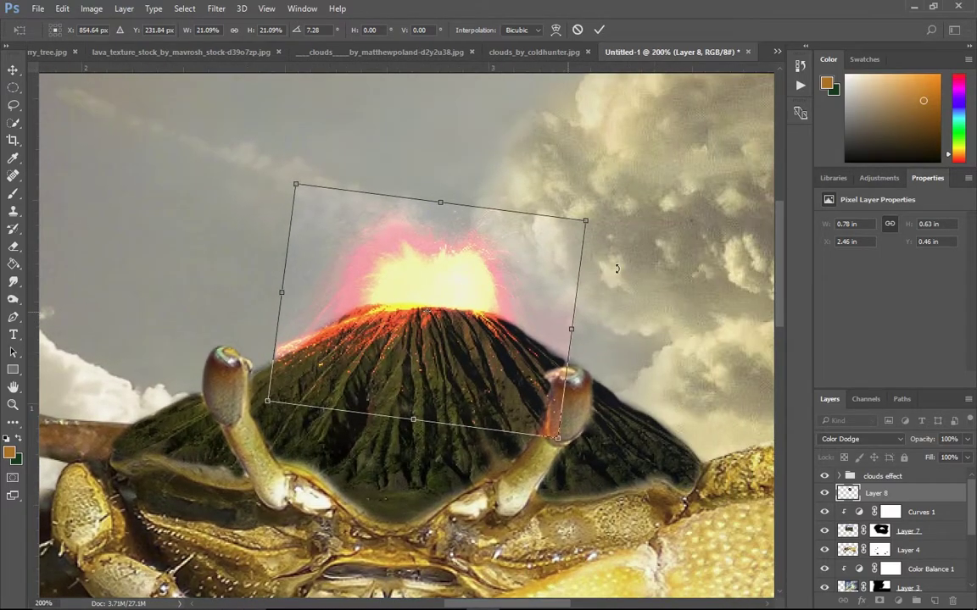
left_click_drag(600, 210, 588, 205)
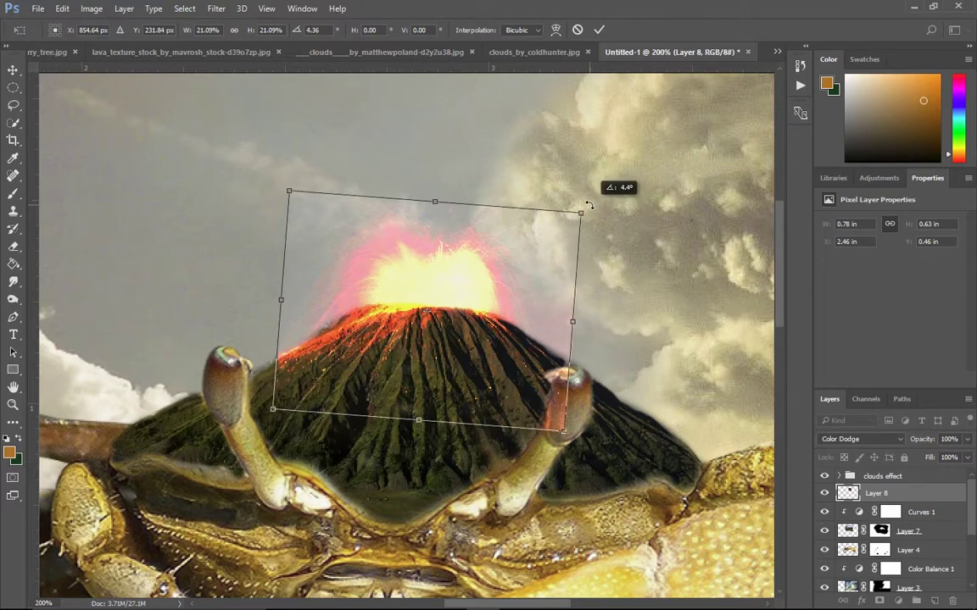
key("Return")
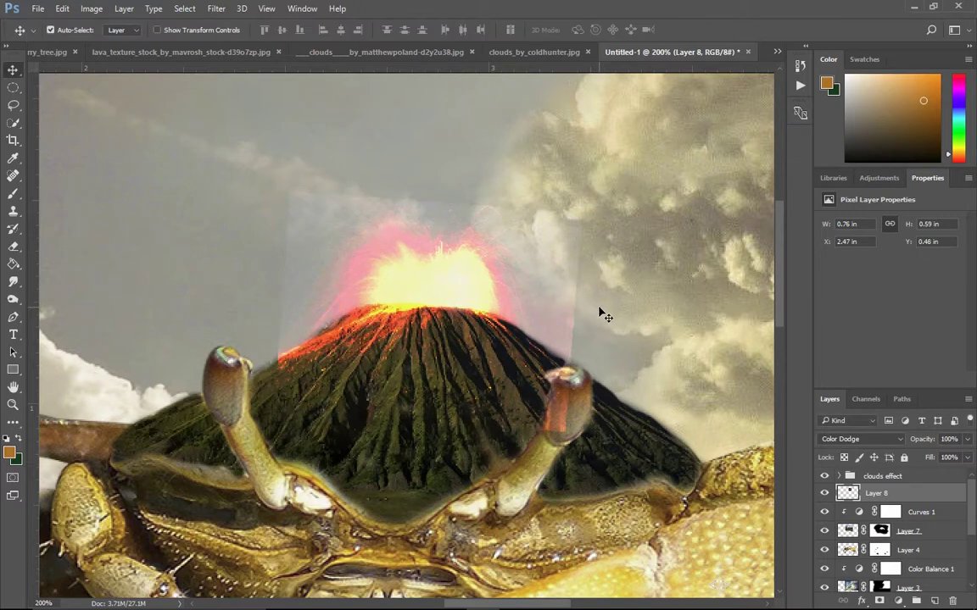
- Warp the eruption's left and right sides to fit the summit and add a layer mask
key("ctrl+t")
right_click(410, 359)
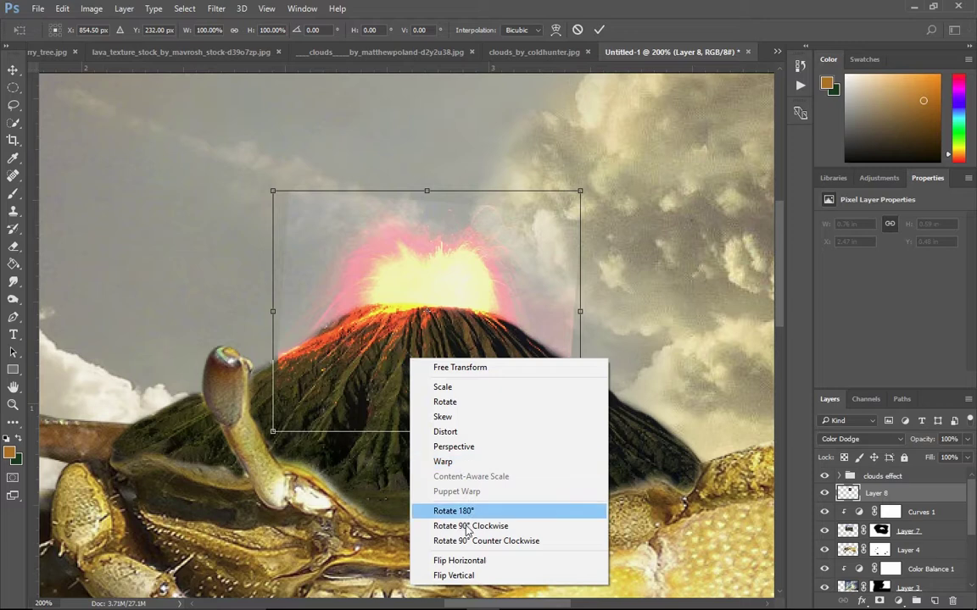
left_click(464, 462)
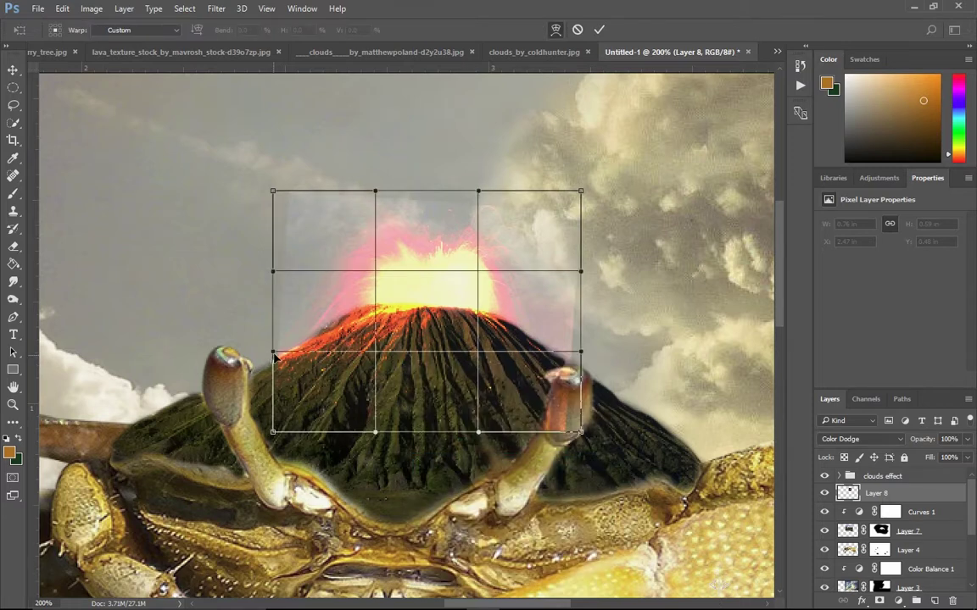
left_click_drag(288, 354, 288, 365)
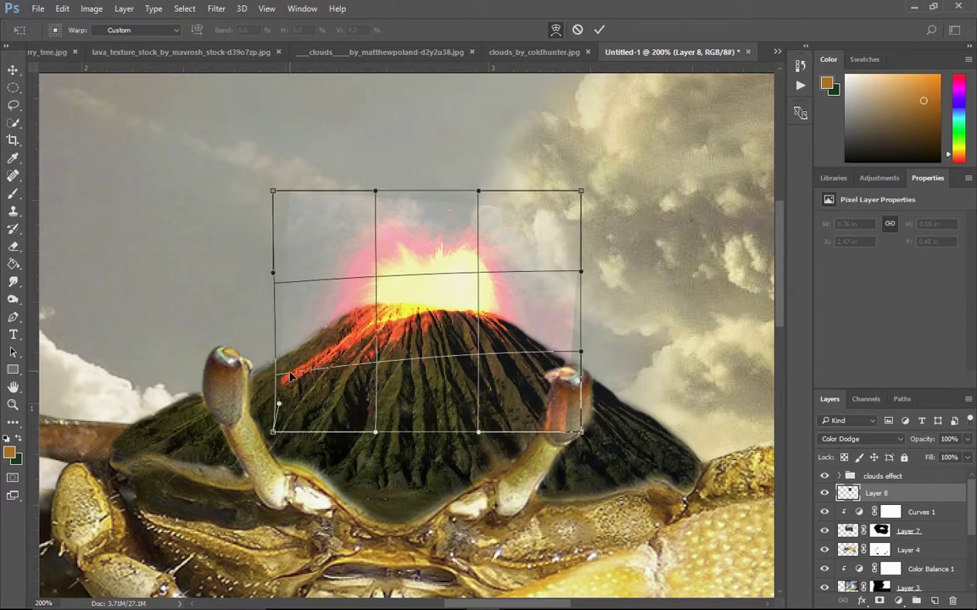
left_click_drag(338, 279, 327, 271)
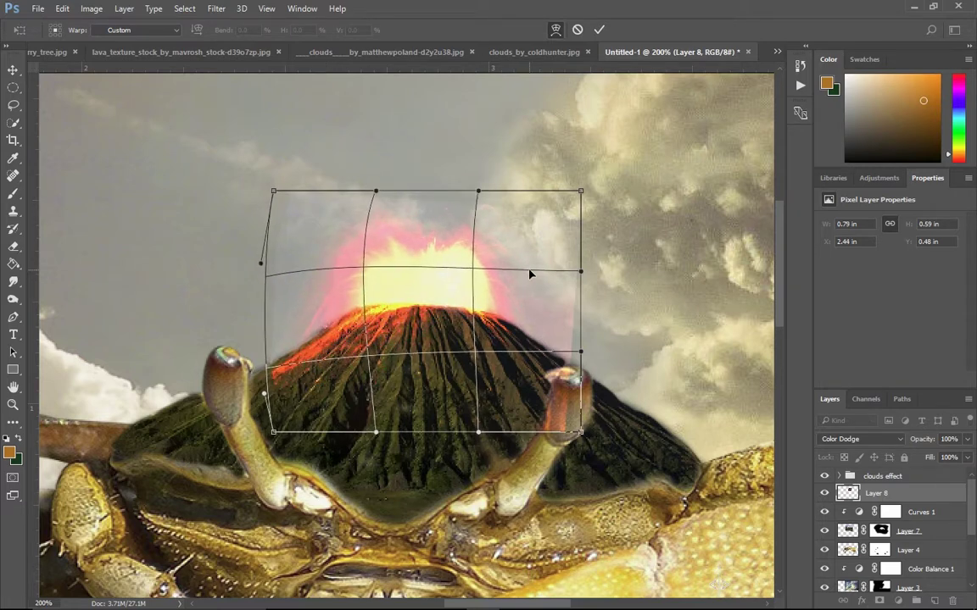
left_click_drag(529, 274, 538, 282)
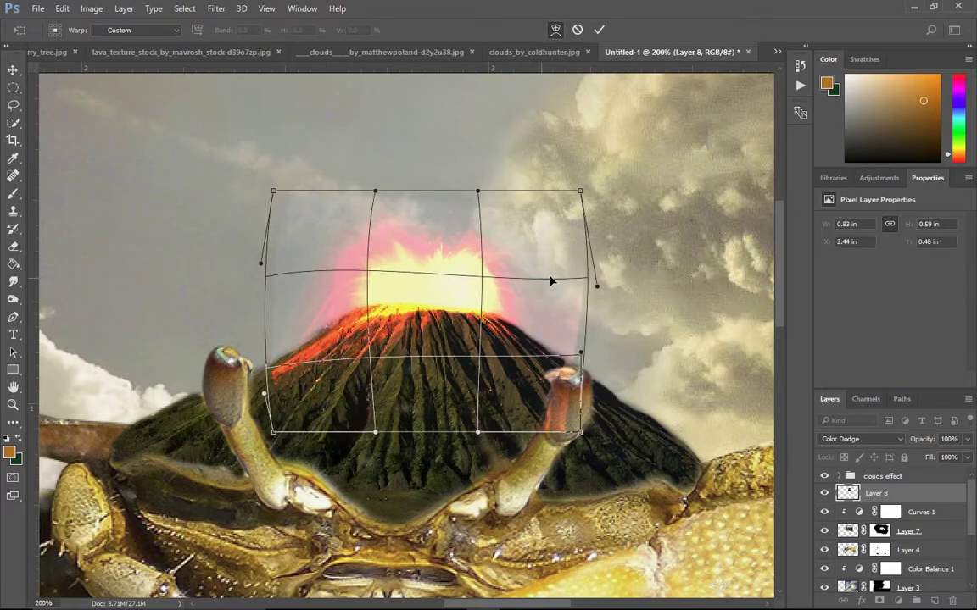
key("Return")
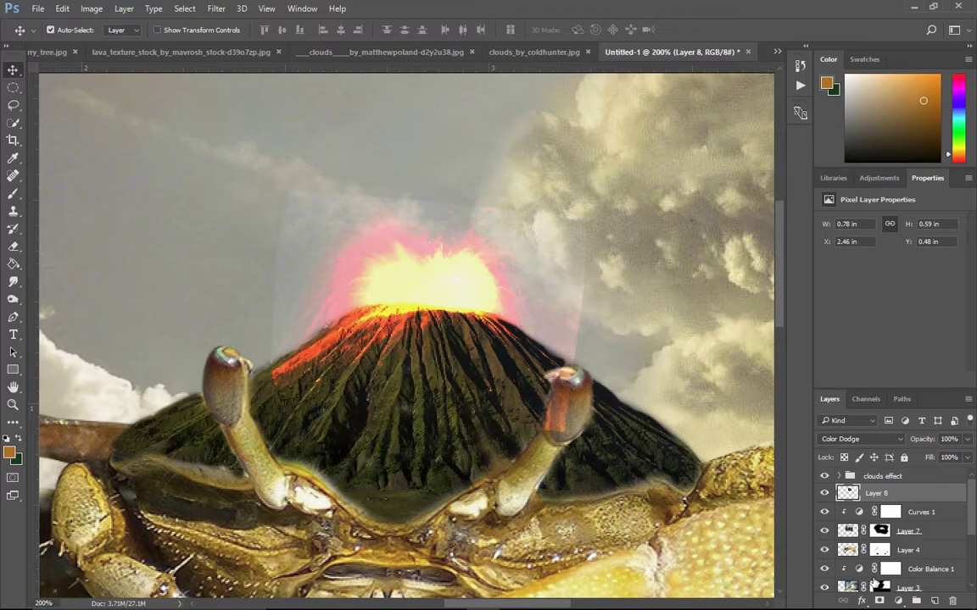
left_click(876, 600)
key("b")
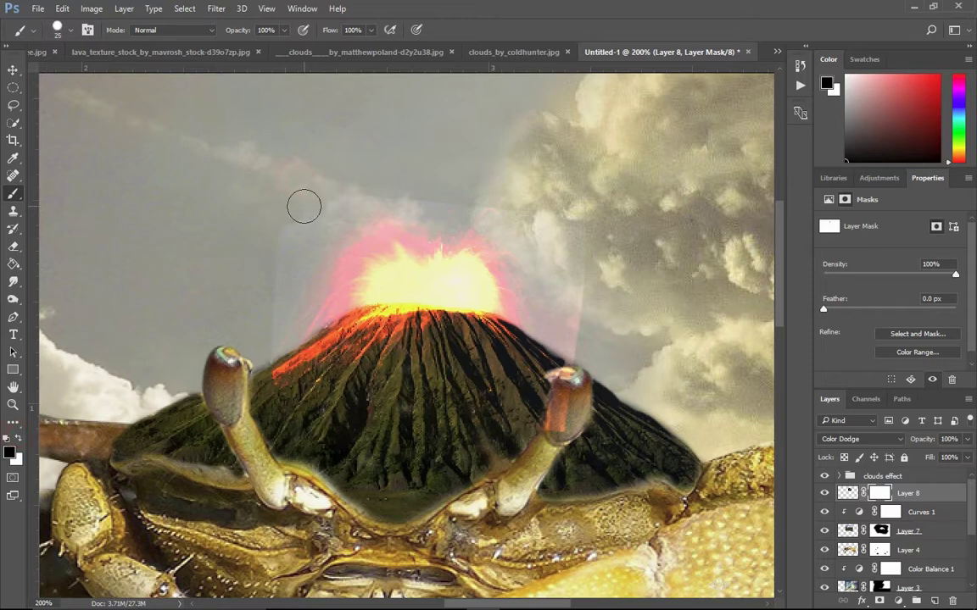
- Paint a soft 70 px black brush on Layer 8's mask to hide the glow's right side and upper-left rim
left_click(57, 30)
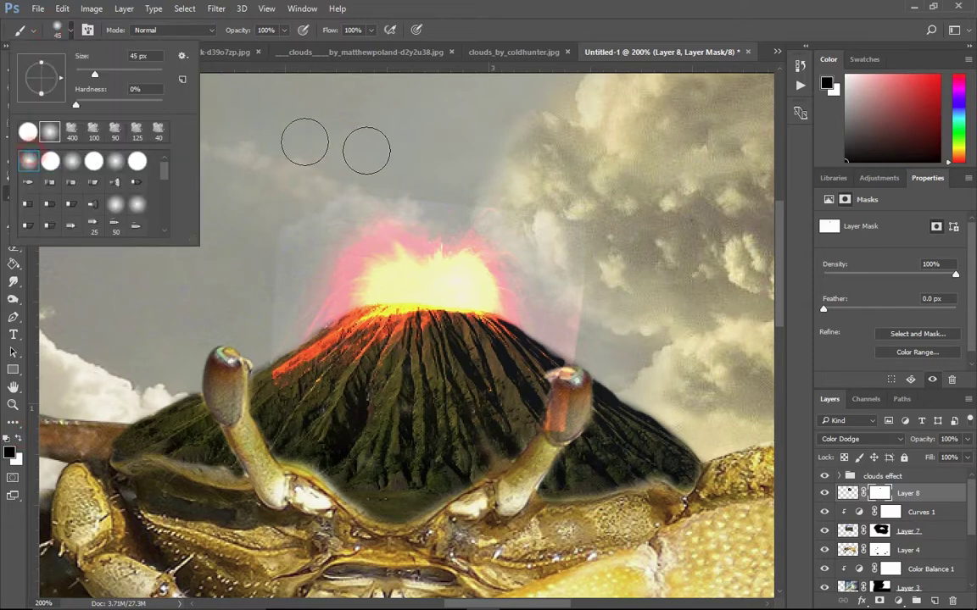
key("Escape")
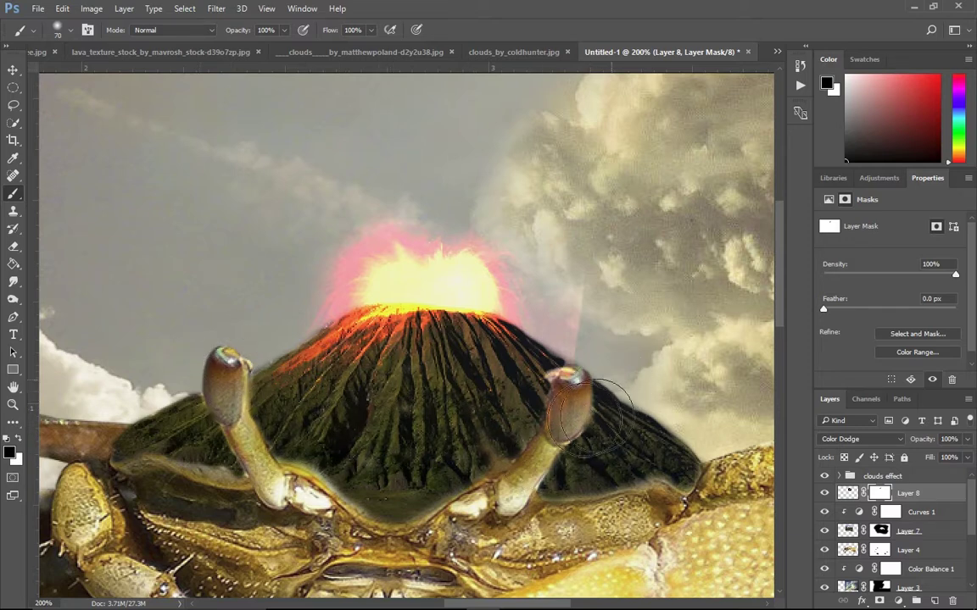
mouse_move(591, 402)
left_mouse_down()
mouse_move(599, 283)
mouse_move(552, 228)
left_mouse_up()
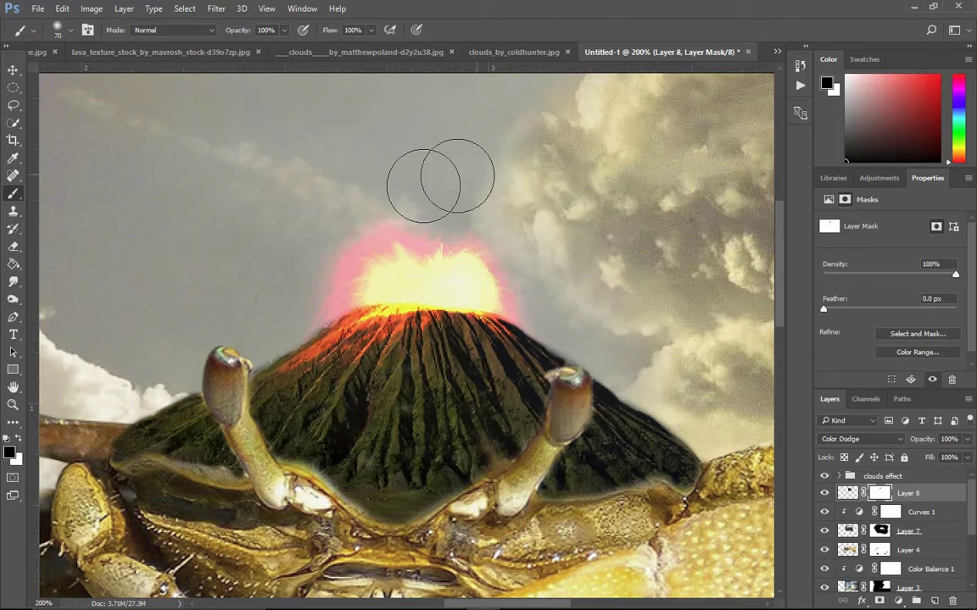
left_click_drag(338, 192, 76, 147)
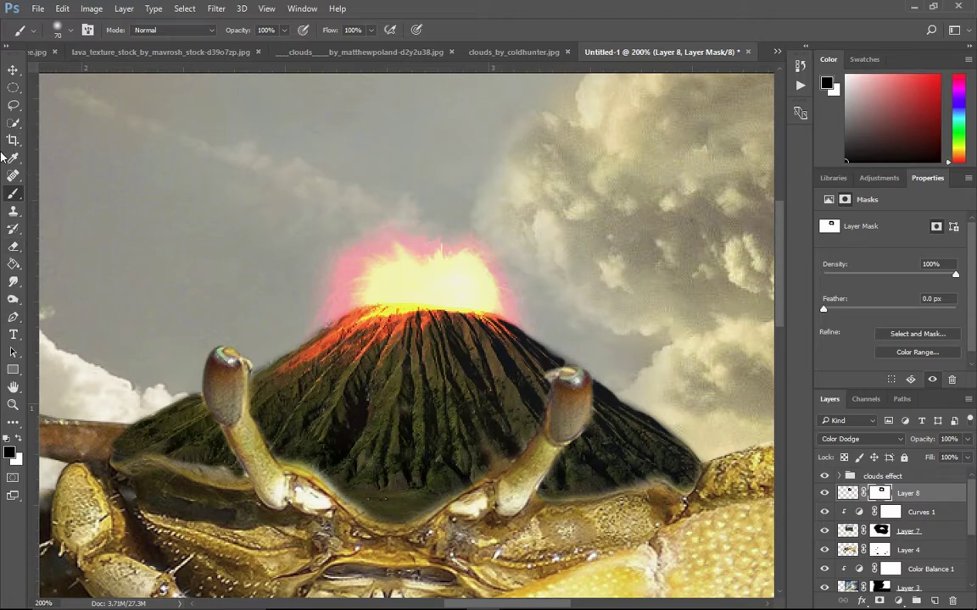
left_click(13, 70)
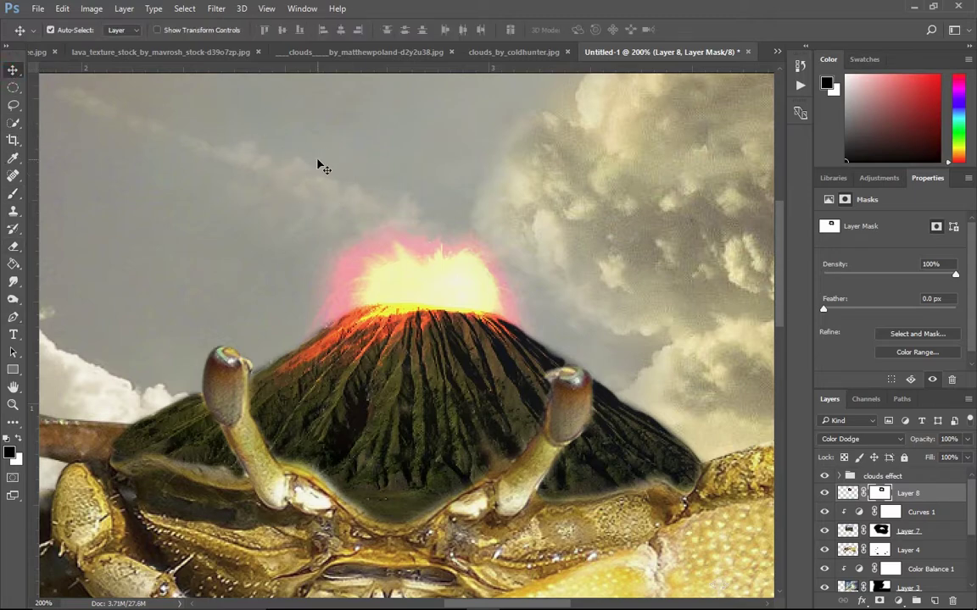
- Browse the open documents and delete Layer 1 from the lava texture document
key("ctrl+minus")
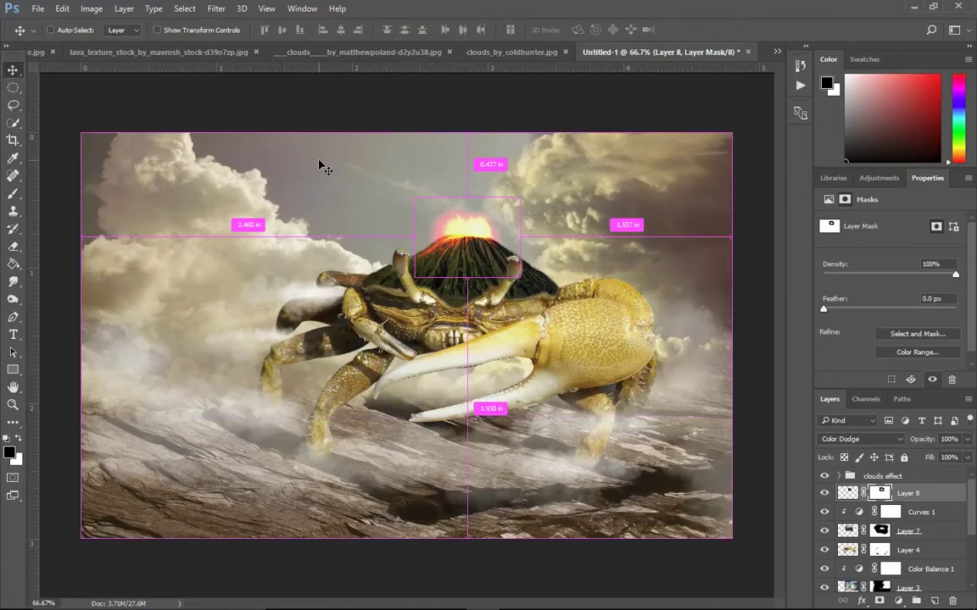
scroll(731, 271, "left", 2)
scroll(721, 195, "right", 3)
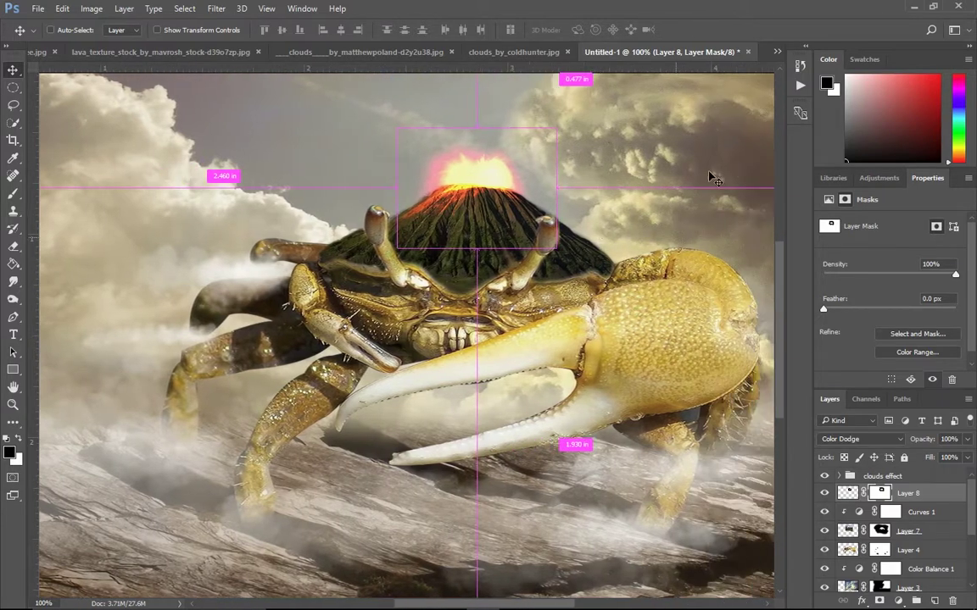
left_click(775, 54)
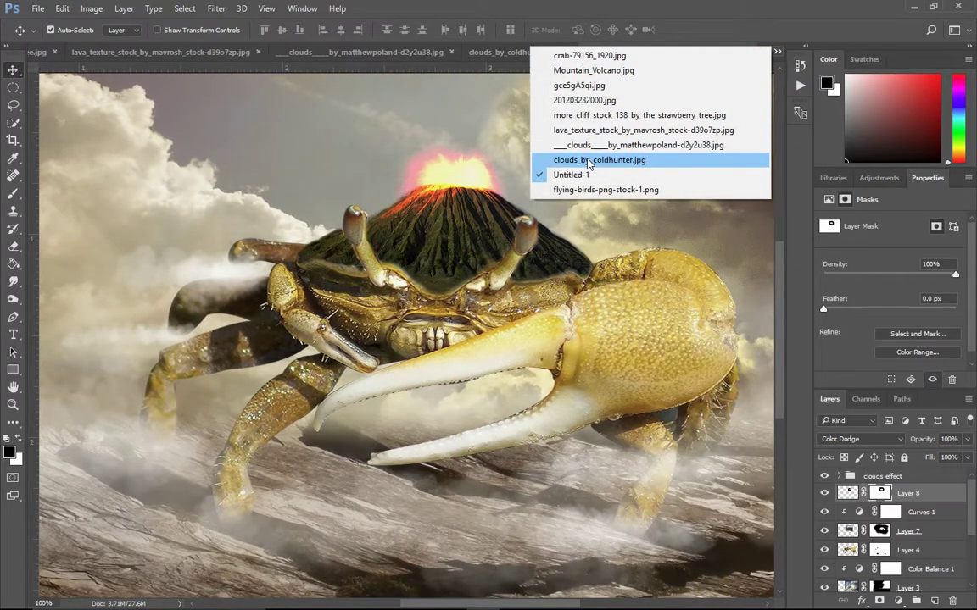
left_click(588, 160)
left_click(775, 52)
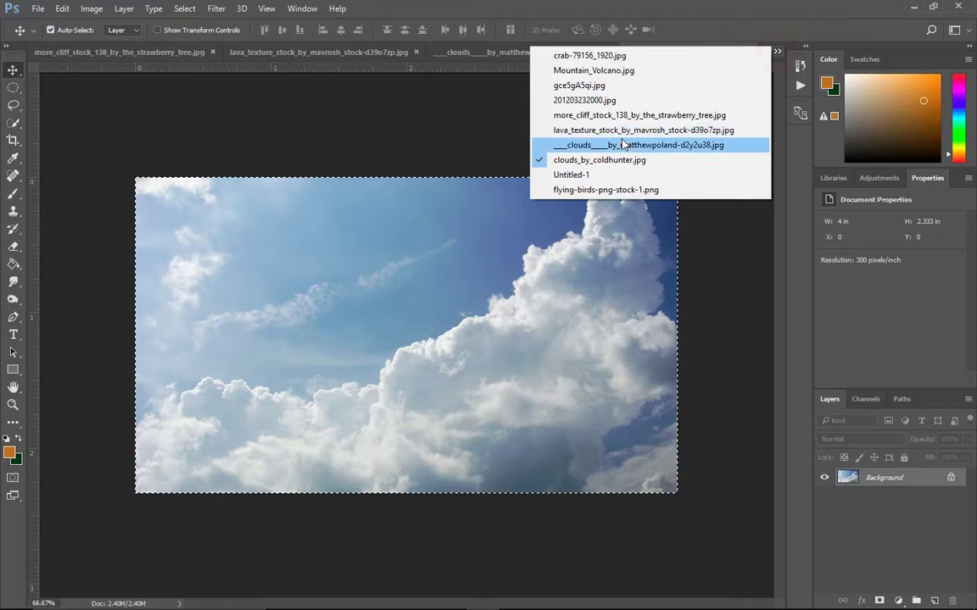
left_click(621, 144)
left_click(775, 51)
left_click(646, 130)
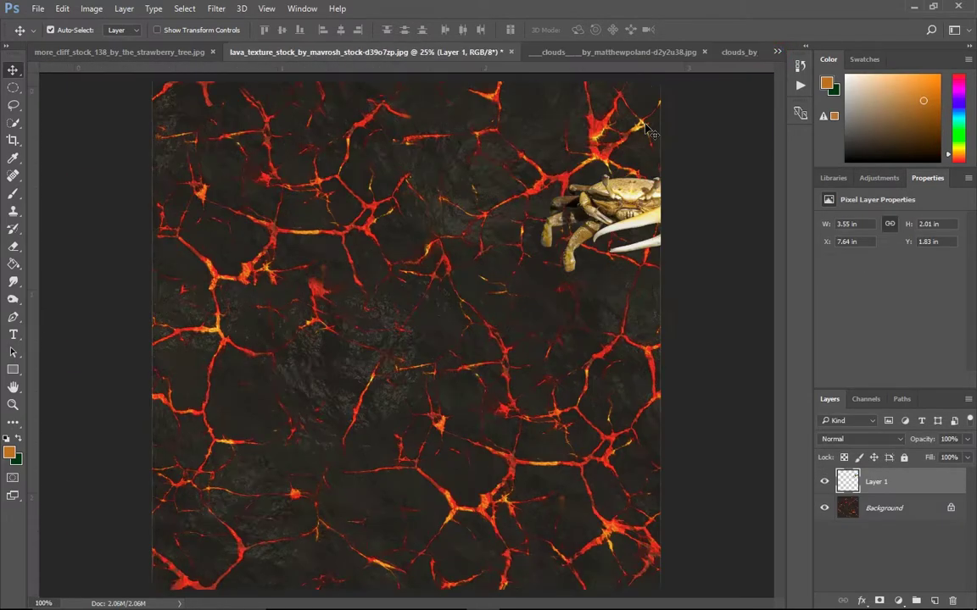
left_click(775, 52)
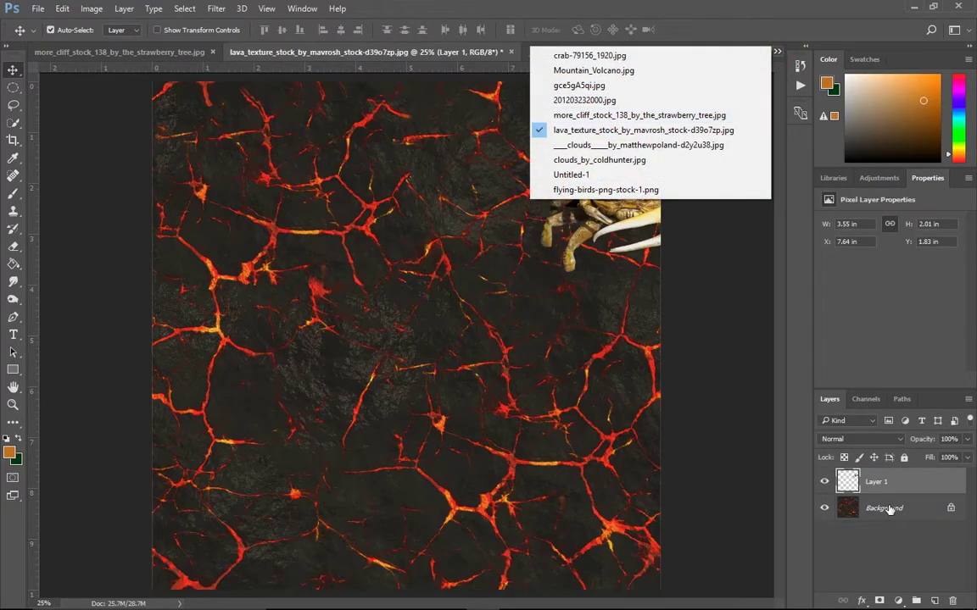
left_click(888, 509)
left_click_drag(877, 482, 954, 600)
- Select all of 201203232000.jpg and drag it into Untitled-1 as Layer 9
left_click(775, 52)
left_click(635, 98)
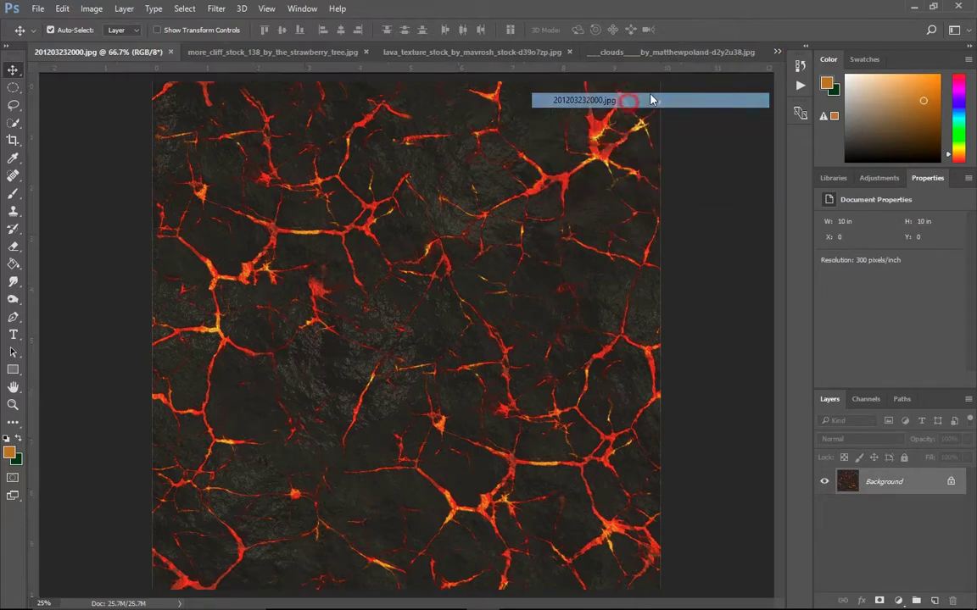
key("ctrl+a")
left_click(775, 51)
left_click(600, 173)
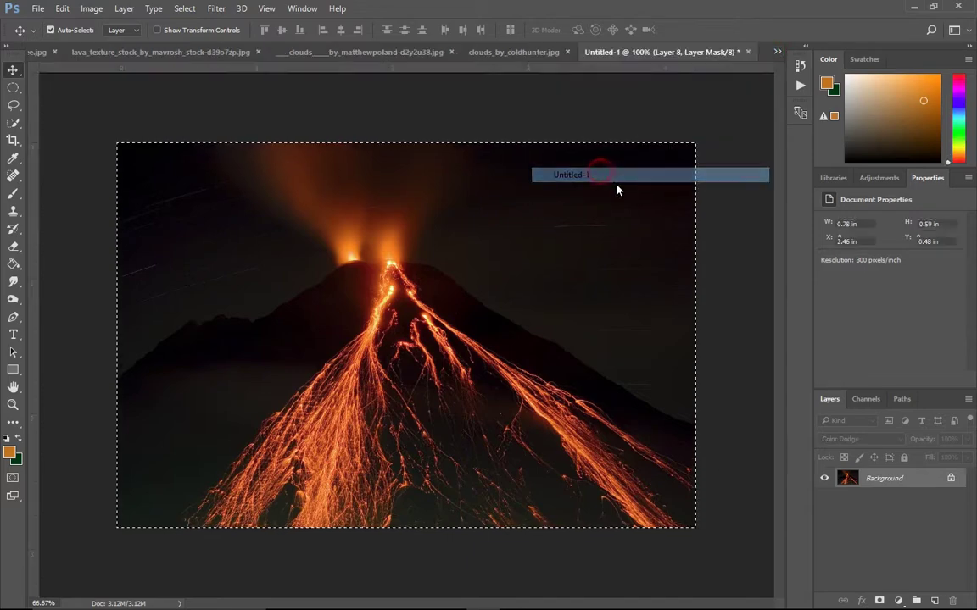
left_click_drag(615, 187, 625, 205)
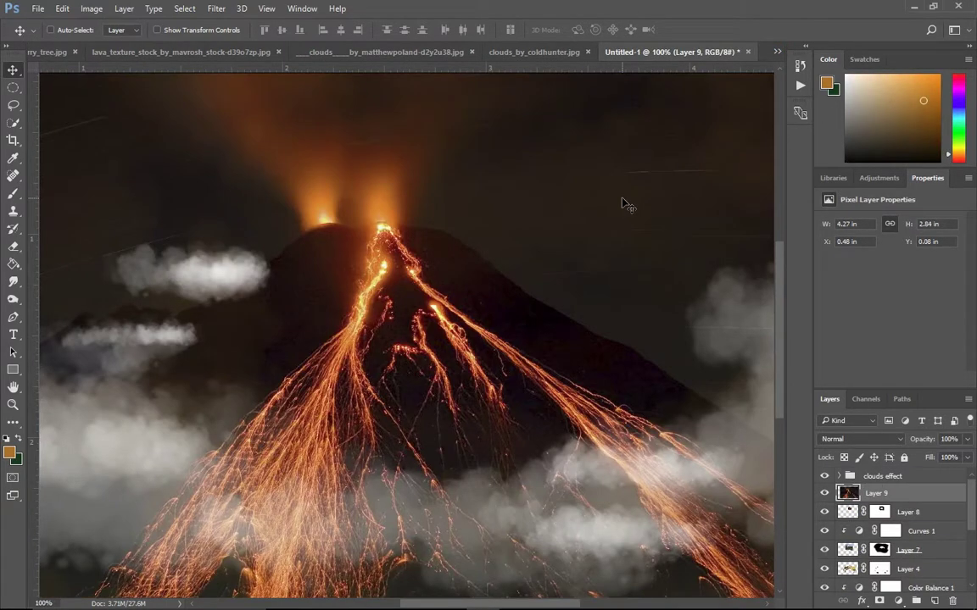
- Set Layer 9 to Color Dodge and scale it to about 19% onto the crab's back
left_click(840, 439)
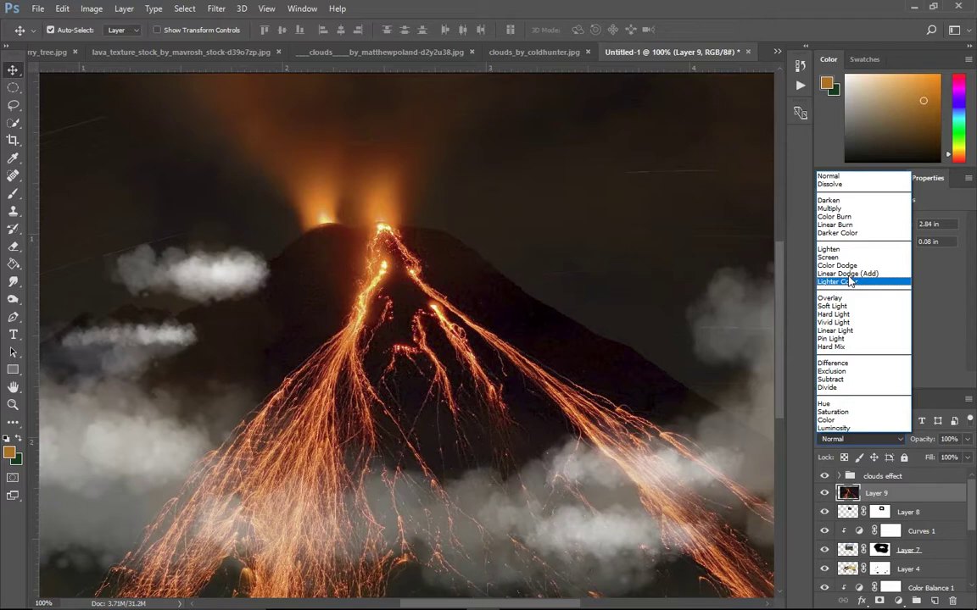
left_click(836, 265)
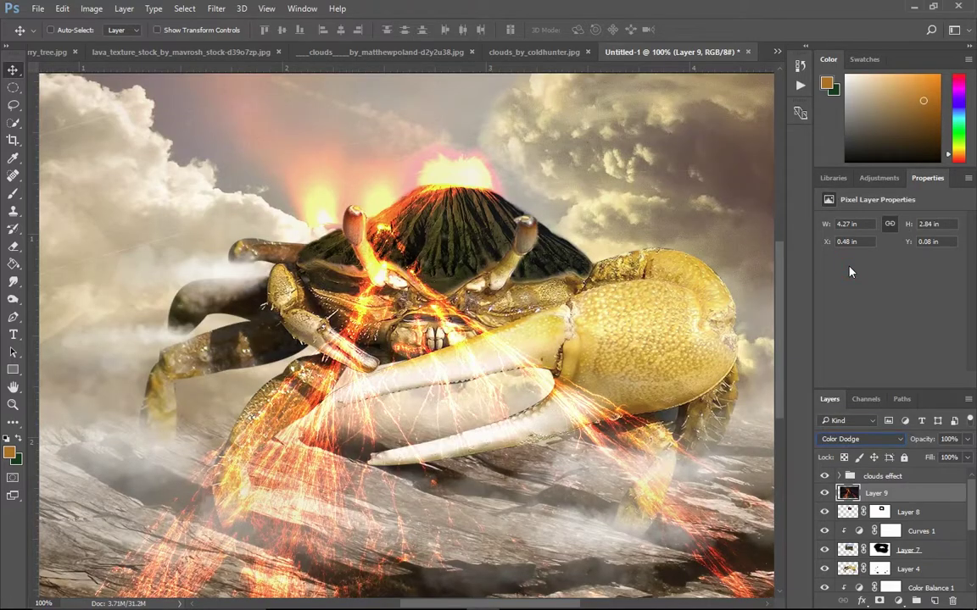
key("ctrl+minus")
key("ctrl+minus")
key("ctrl+t")
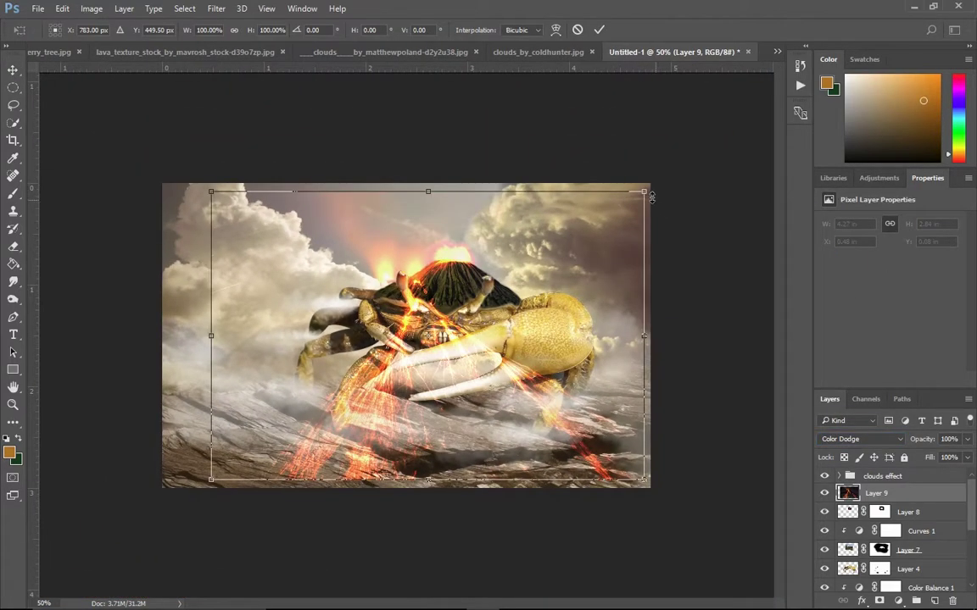
left_click_drag(644, 191, 534, 272)
left_click_drag(430, 297, 472, 292)
left_click_drag(468, 247, 458, 284)
left_click_drag(579, 204, 467, 272)
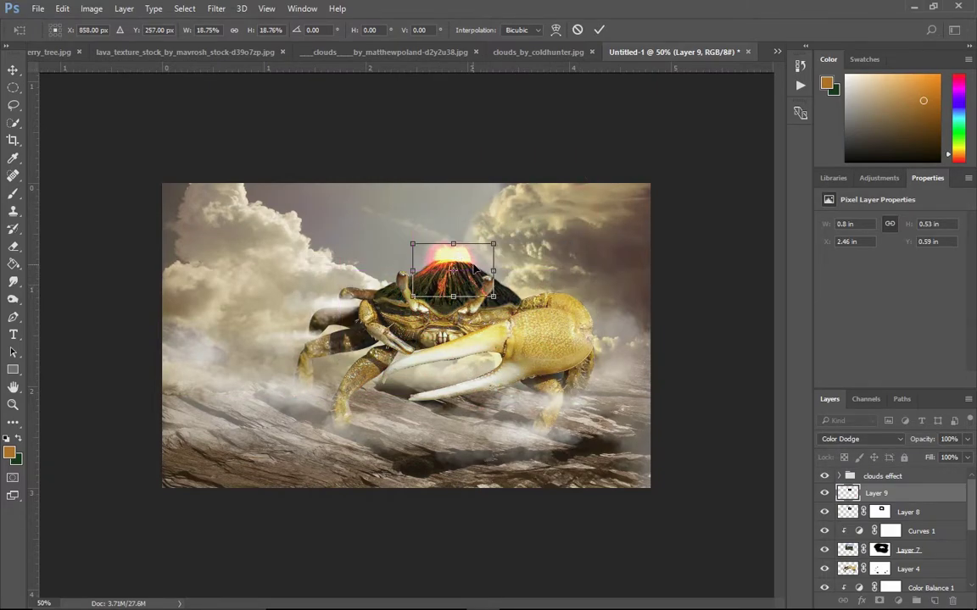
- Zoom in and fine-tune Layer 9's position, enlarging it to about 21%
key("ctrl+1")
key("ctrl+plus")
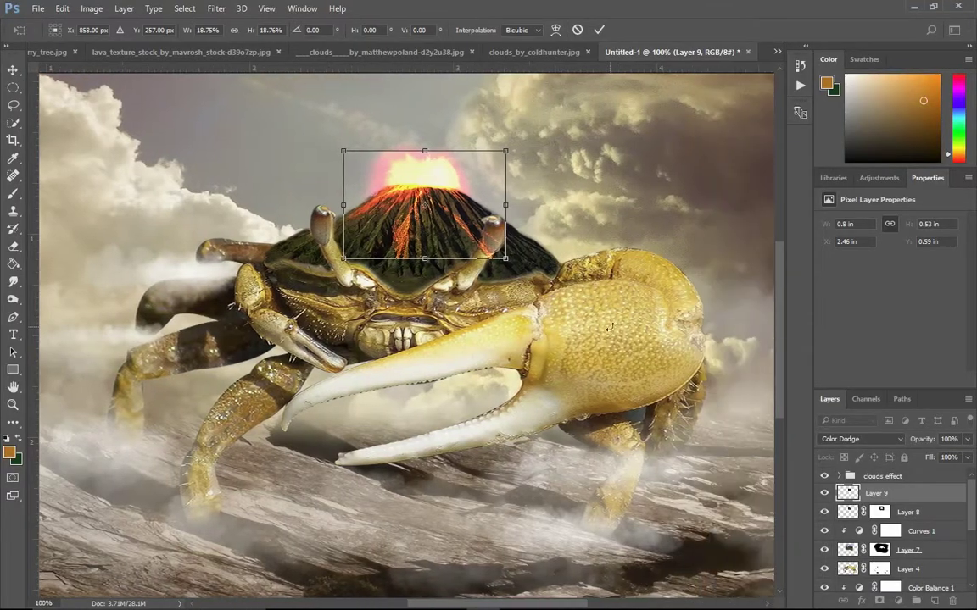
scroll(534, 247, "up", 3)
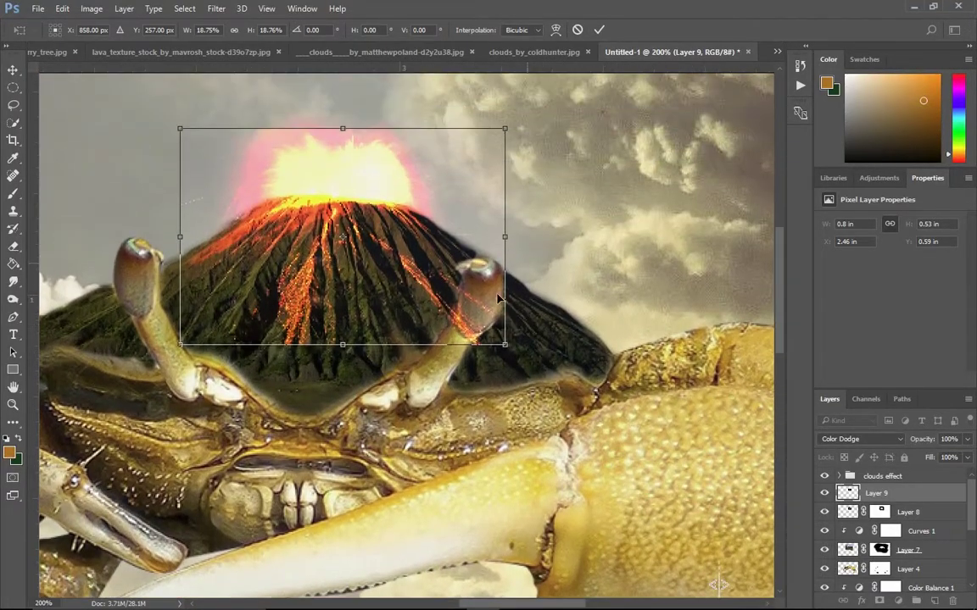
left_click_drag(432, 222, 379, 240)
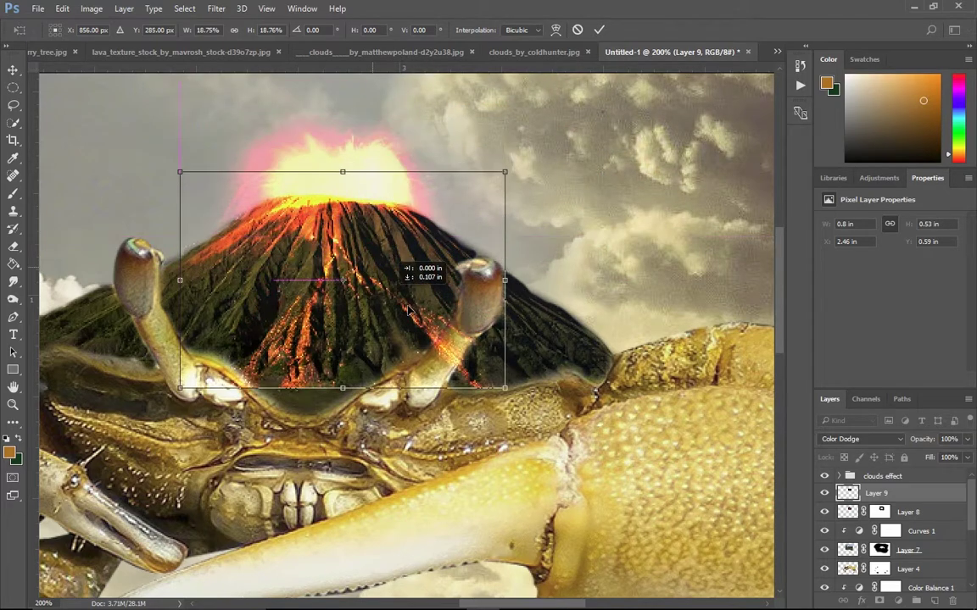
left_click_drag(379, 241, 382, 235)
left_click_drag(511, 346, 556, 377)
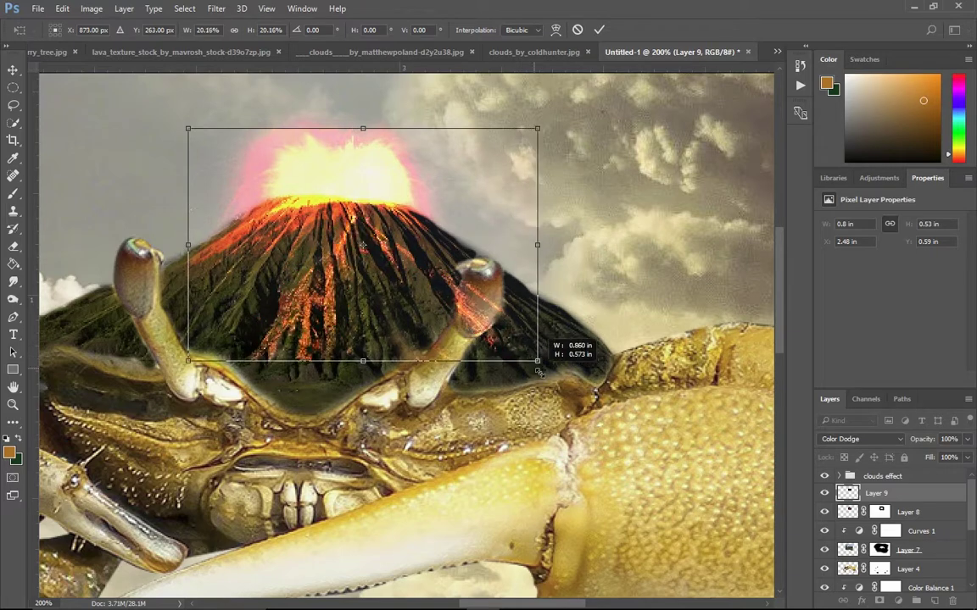
left_click_drag(413, 300, 392, 300)
right_click(418, 288)
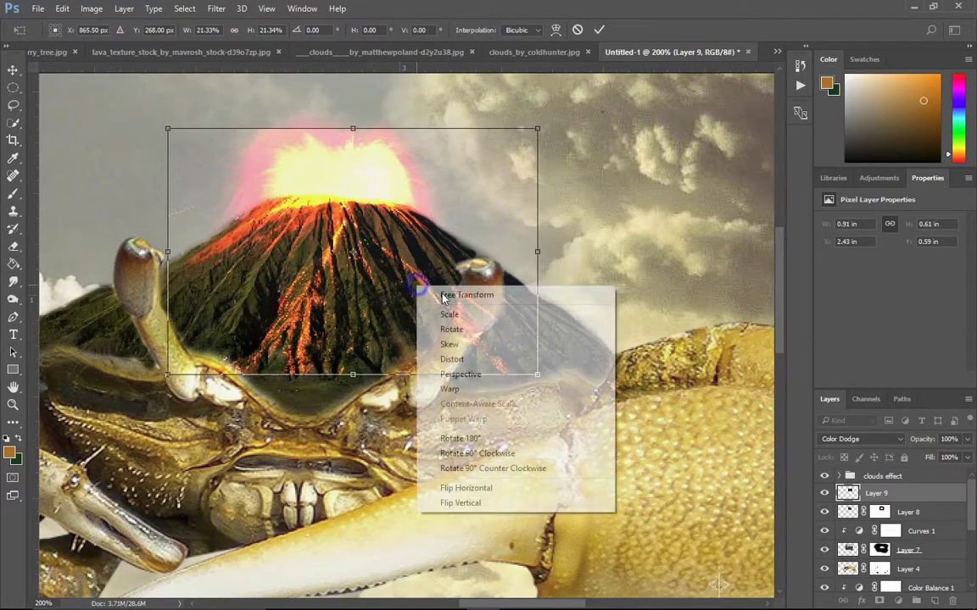
- Warp Layer 9 so its sides bulge out and its base curves down over the shell
left_click(465, 390)
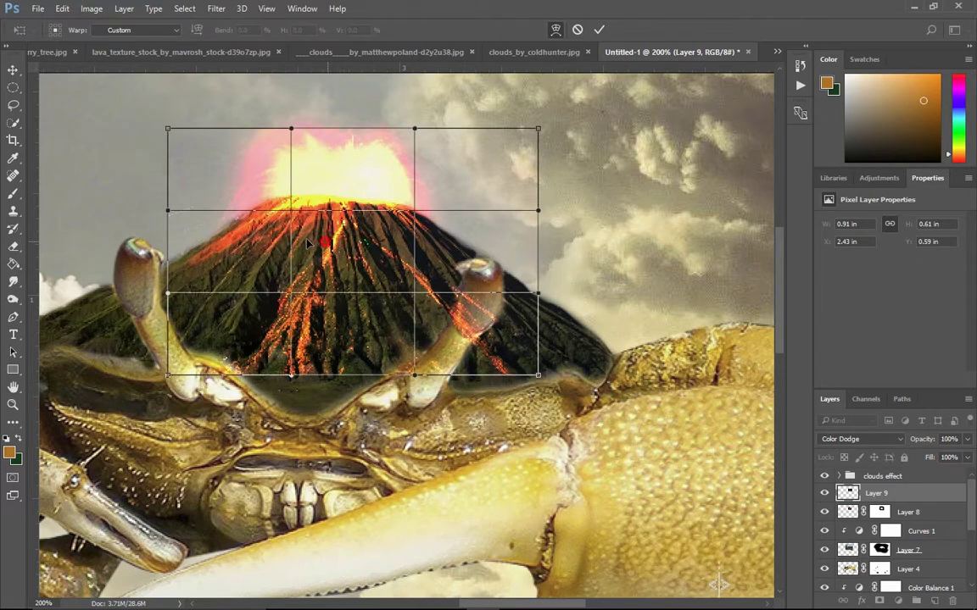
left_click_drag(316, 243, 336, 256)
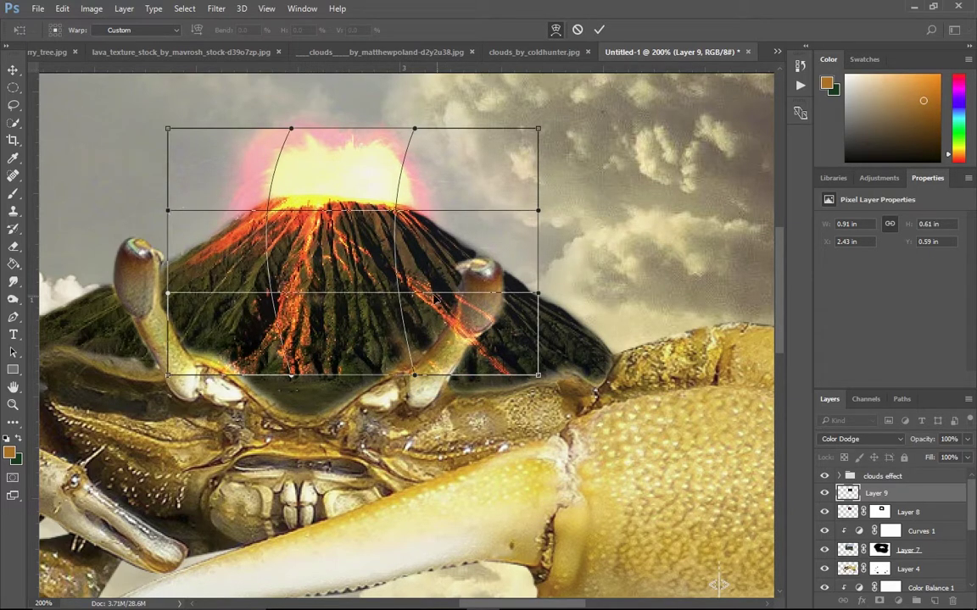
mouse_move(397, 226)
left_mouse_down()
mouse_move(480, 229)
mouse_move(465, 233)
left_mouse_up()
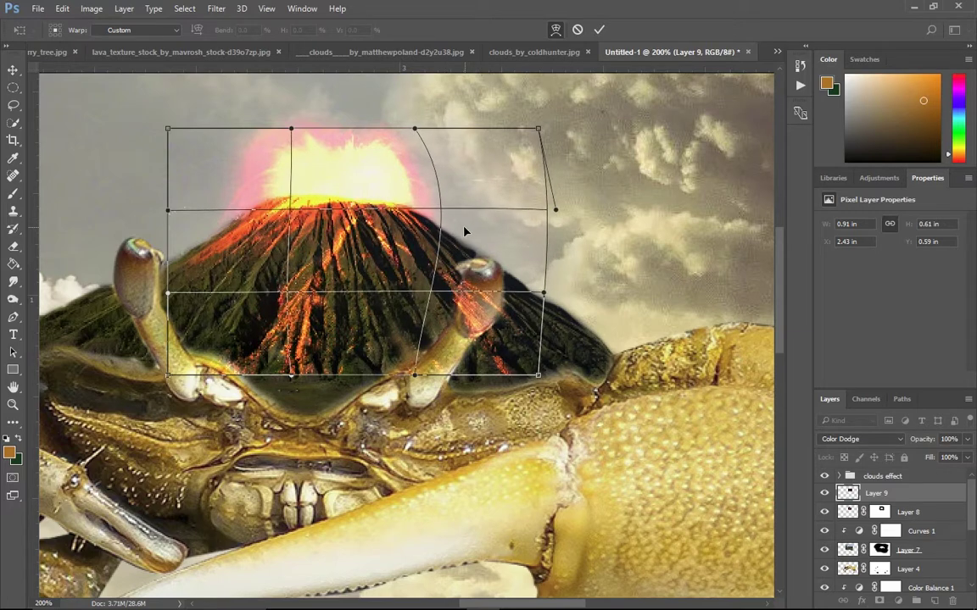
left_click_drag(465, 280, 480, 332)
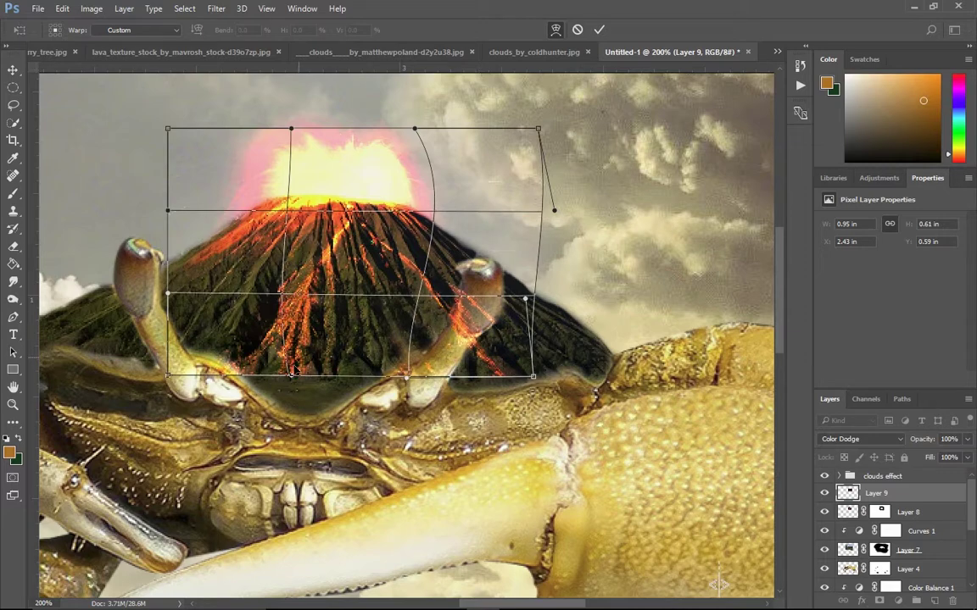
left_click_drag(294, 376, 302, 384)
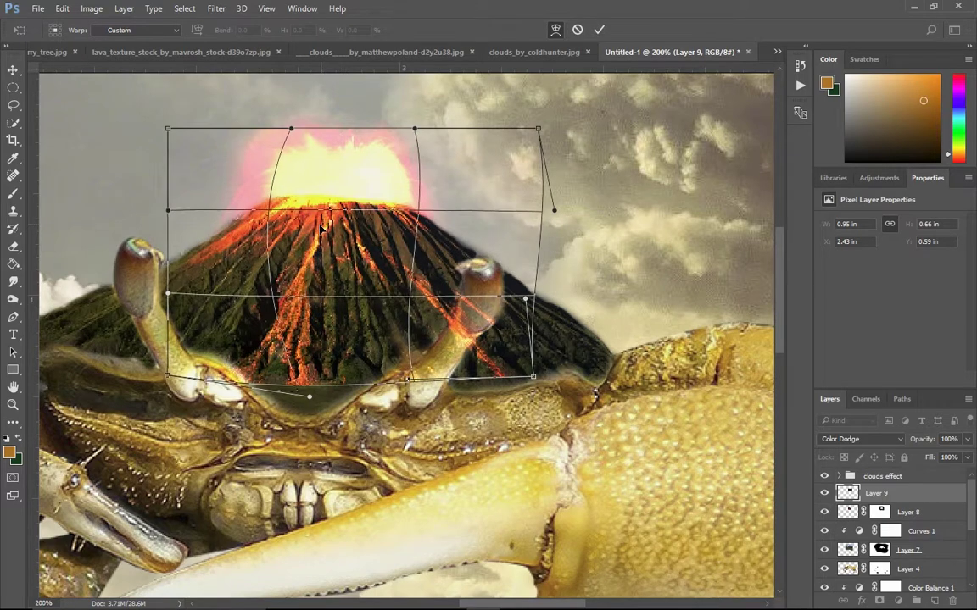
key("Return")
scroll(527, 210, "down", 2)
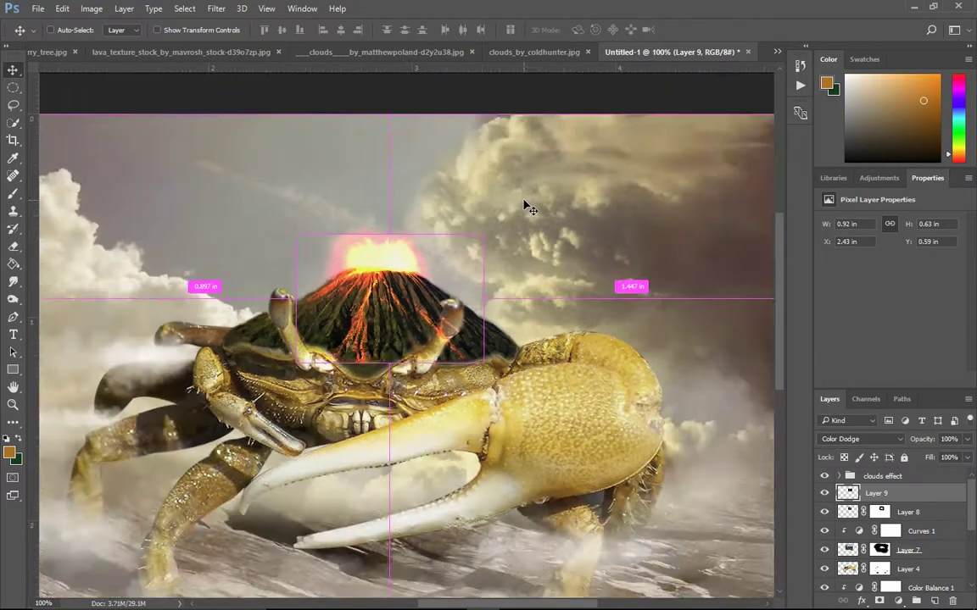
scroll(527, 210, "down", 1)
scroll(527, 209, "up", 1)
scroll(527, 208, "up", 3)
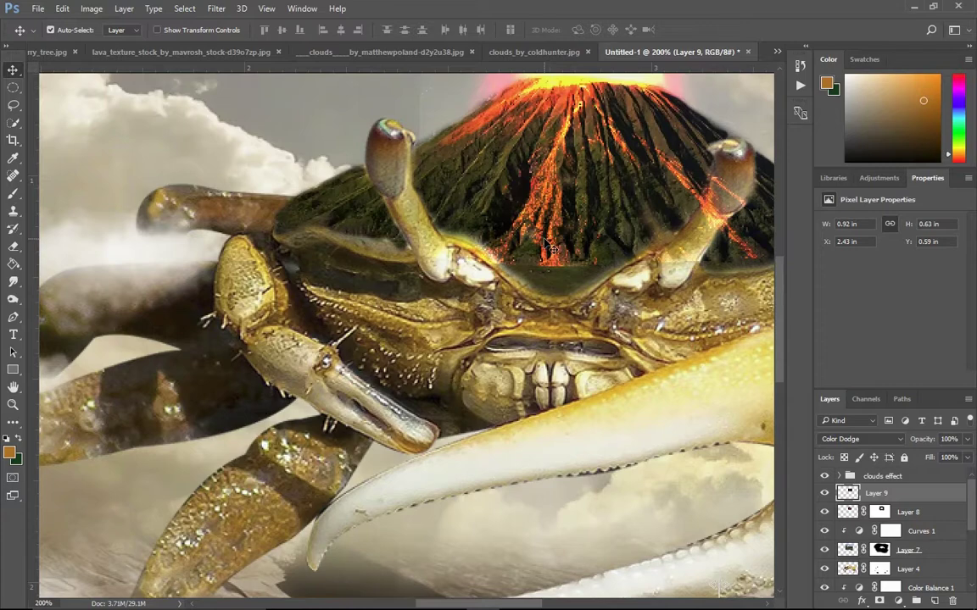
scroll(531, 257, "up", 1)
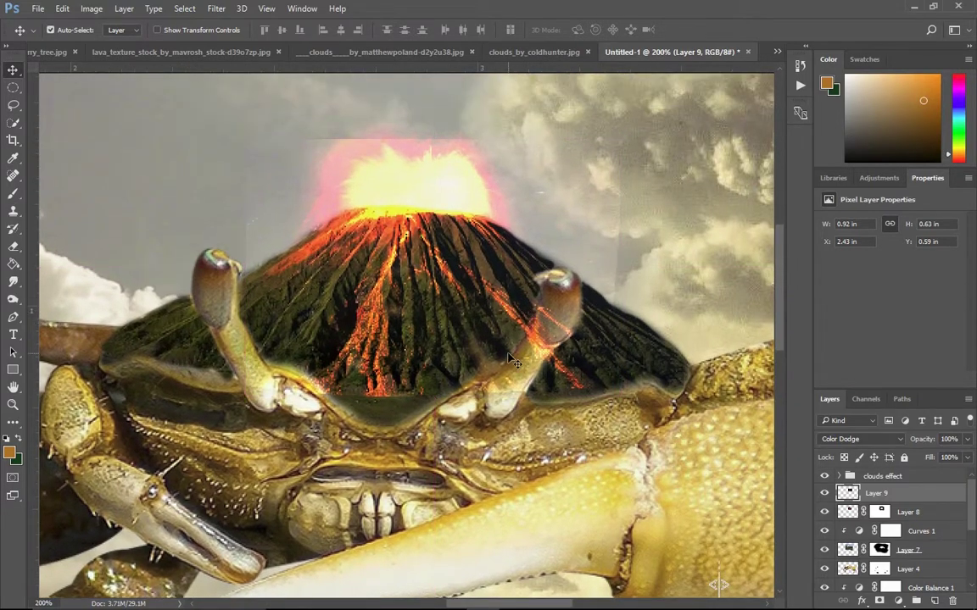
- Apply a second warp bending the volcano's right side outward
key("ctrl+t")
right_click(504, 284)
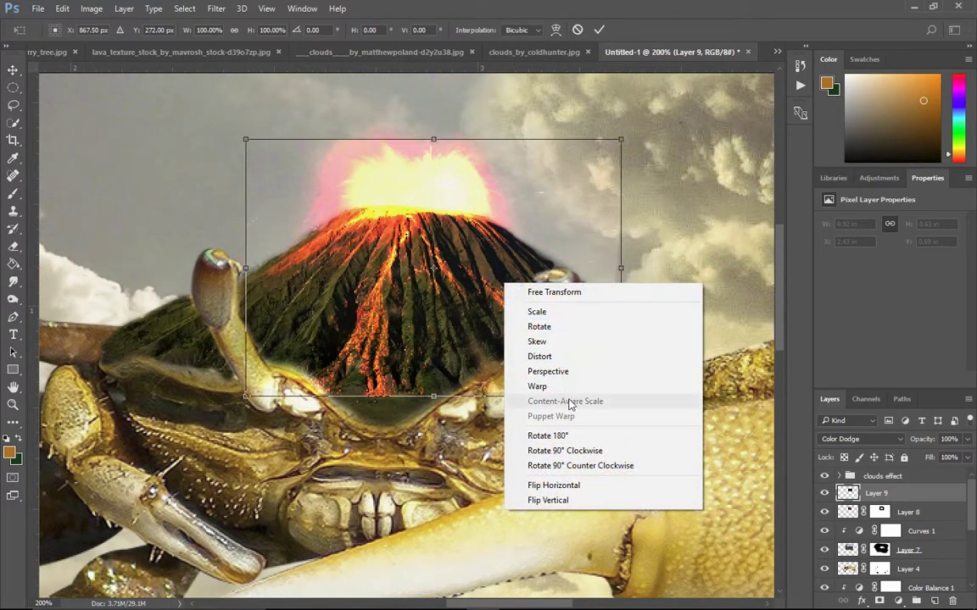
left_click(543, 387)
mouse_move(496, 225)
left_mouse_down()
mouse_move(539, 229)
mouse_move(518, 234)
left_mouse_up()
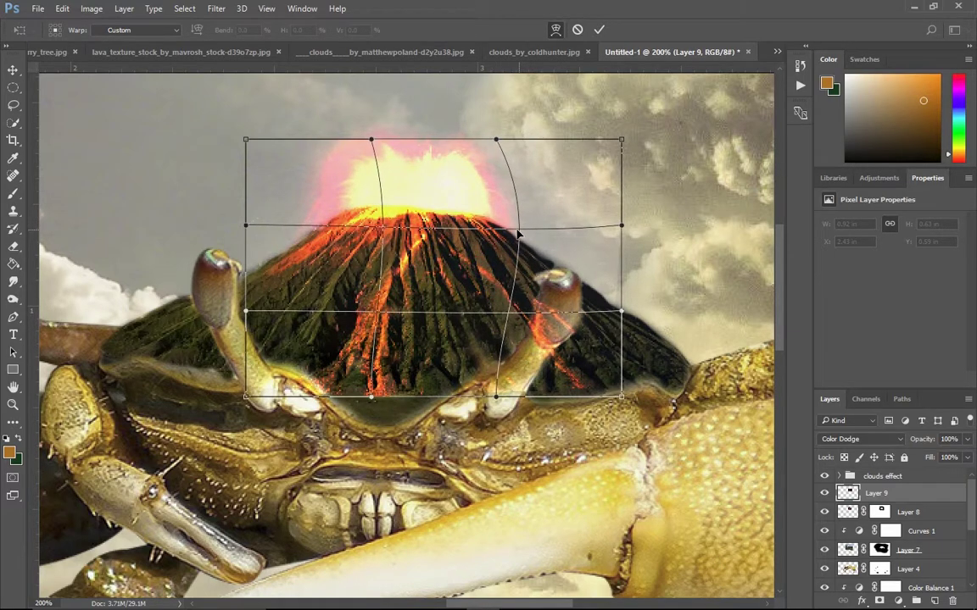
key("Return")
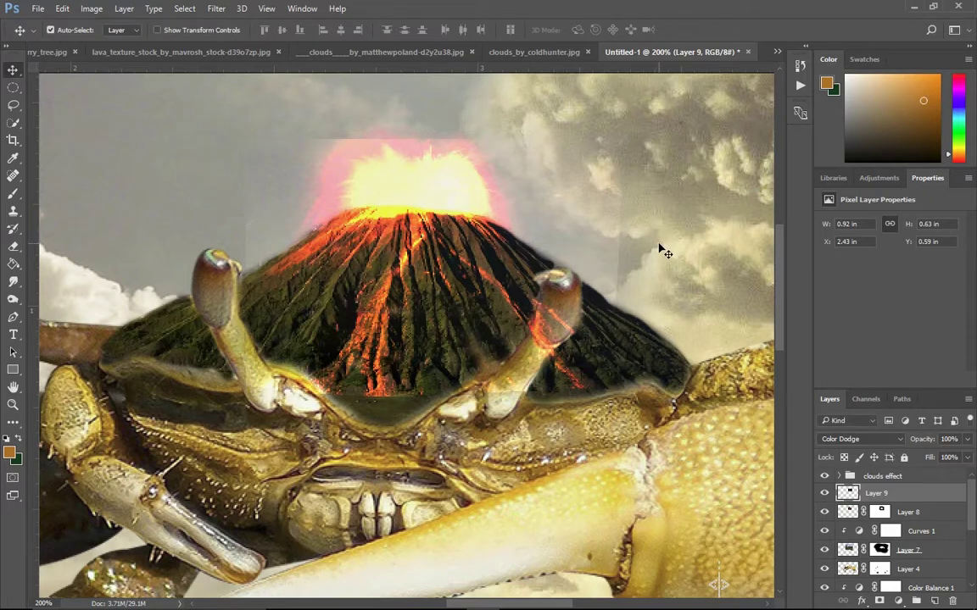
- Add a layer mask to Layer 9 with a smaller brush and fit the canvas in view
scroll(607, 371, "up", 2)
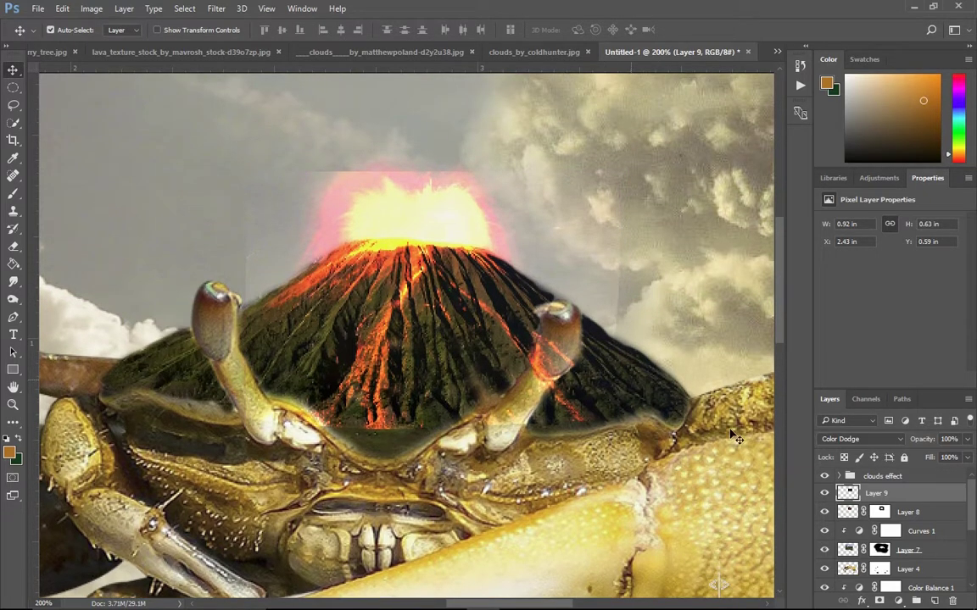
left_click(880, 602)
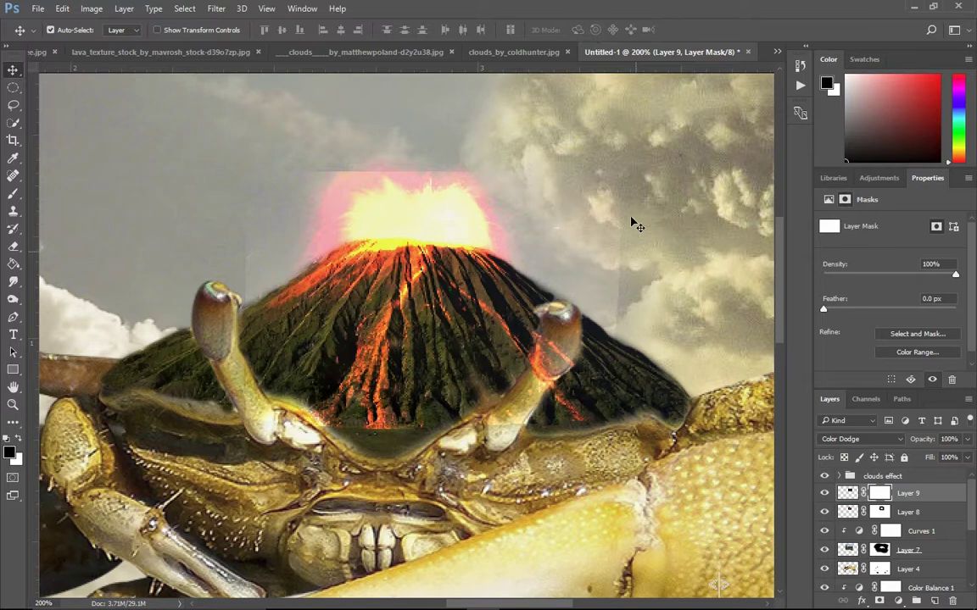
key("b")
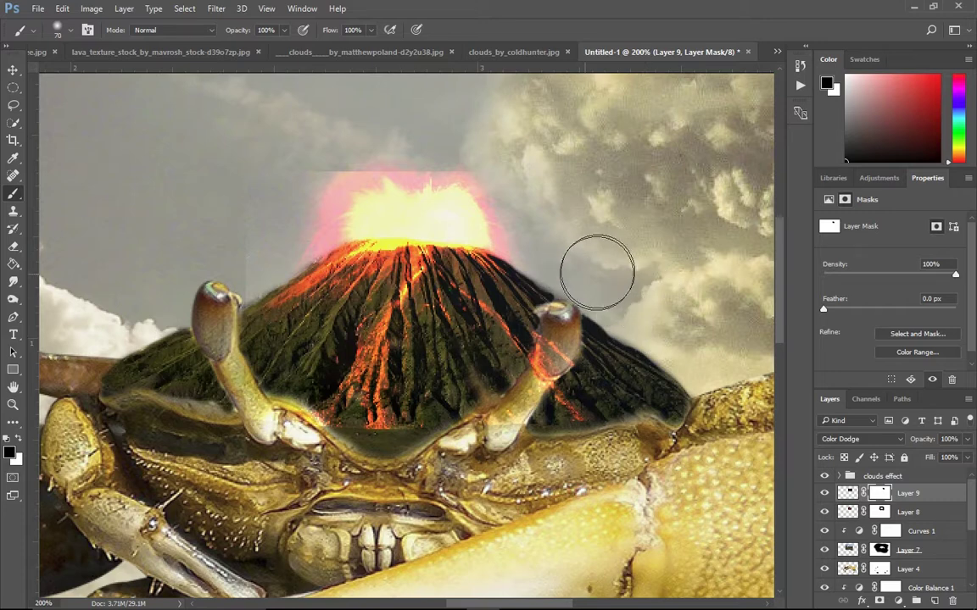
key("bracketleft")
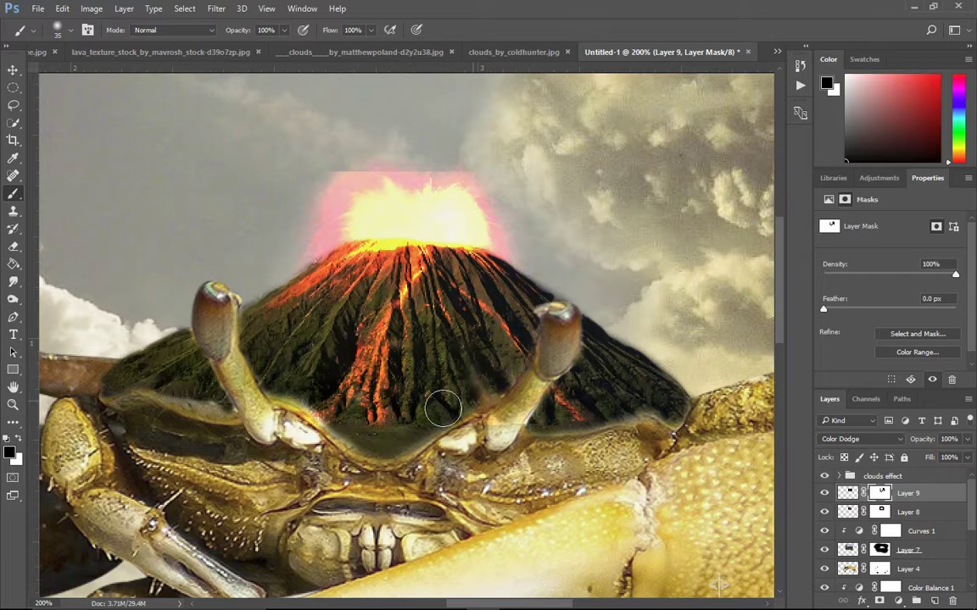
key("ctrl+0")
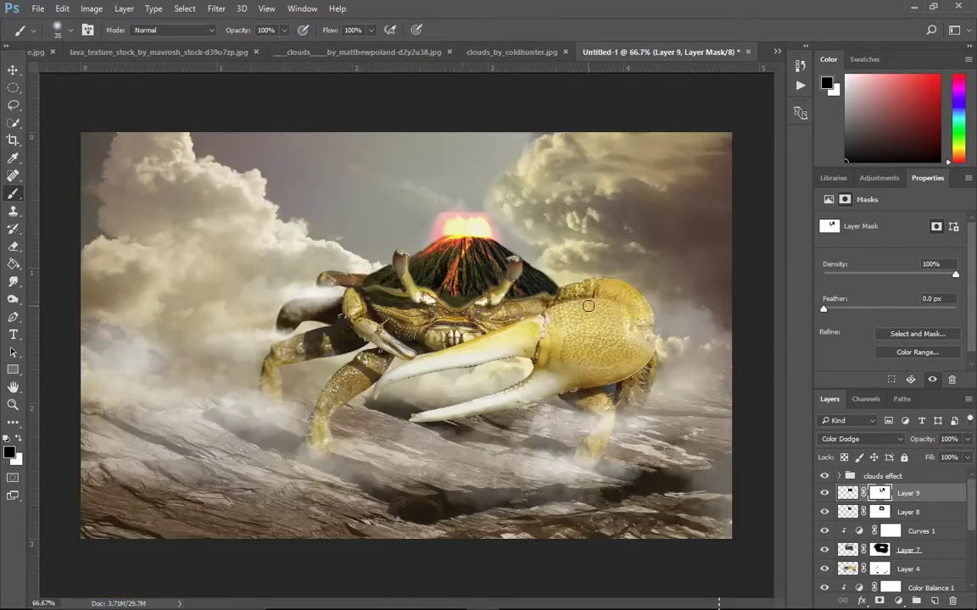
- Zoom the crab to 100%, pick the Move tool and dock the floating tools panel
key("ctrl+1")
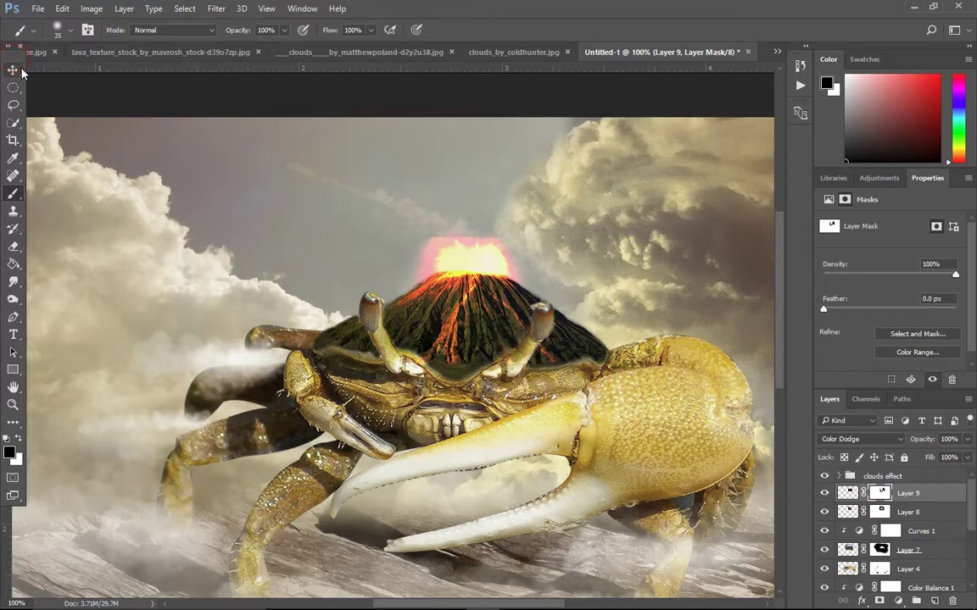
left_click(19, 70)
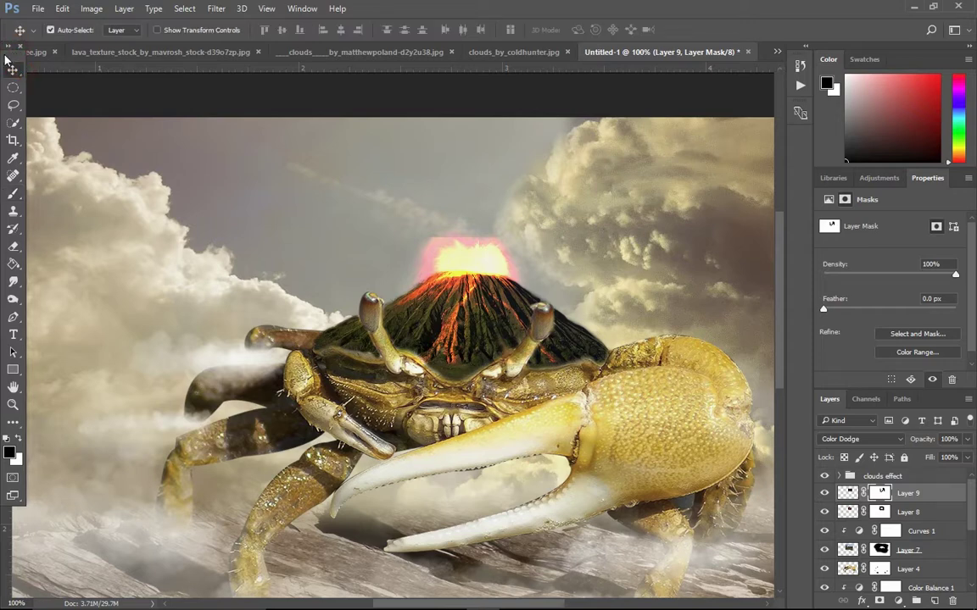
left_click_drag(12, 61, 6, 68)
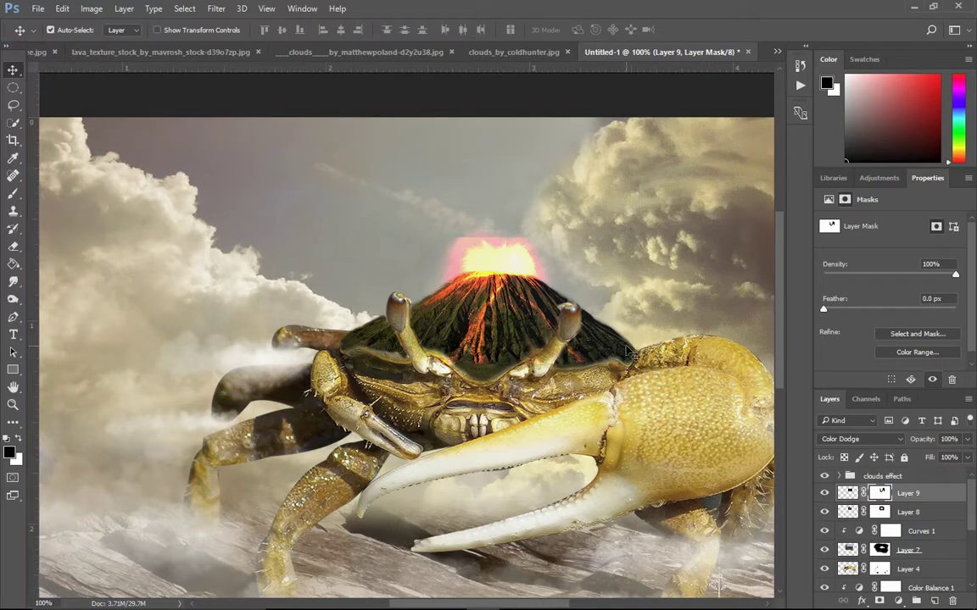
scroll(632, 356, "up", 1)
scroll(593, 356, "up", 1)
scroll(552, 355, "up", 1)
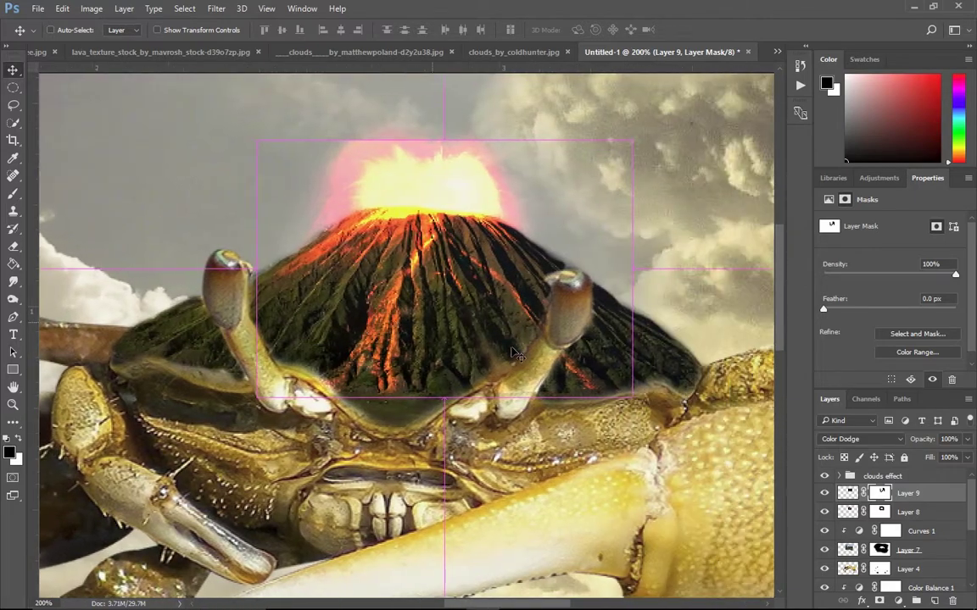
scroll(515, 355, "up", 1)
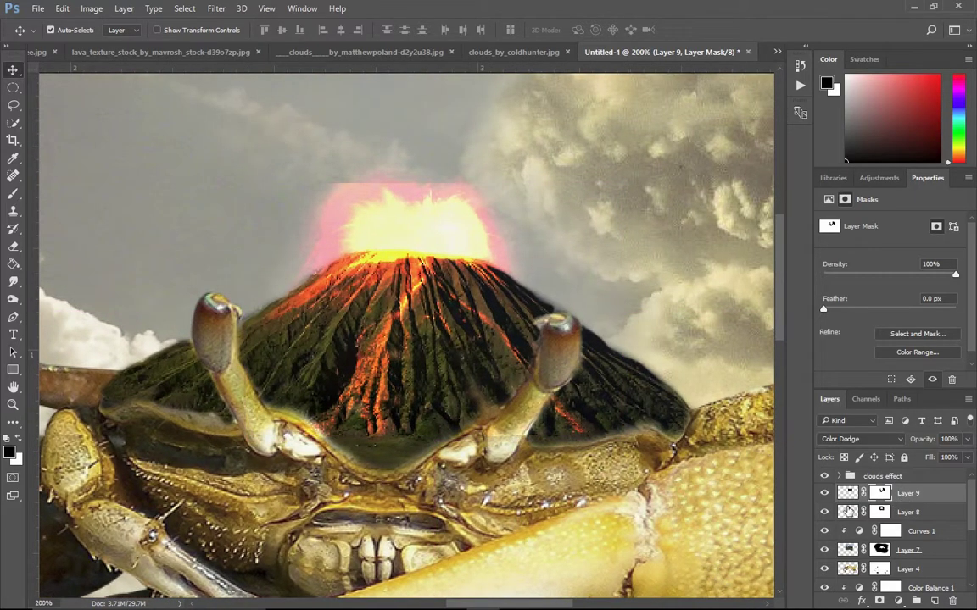
- Compare Layer 8's glow on and off, then smooth the crater glow's top on Layer 9's mask
left_click(849, 511)
left_click(824, 512)
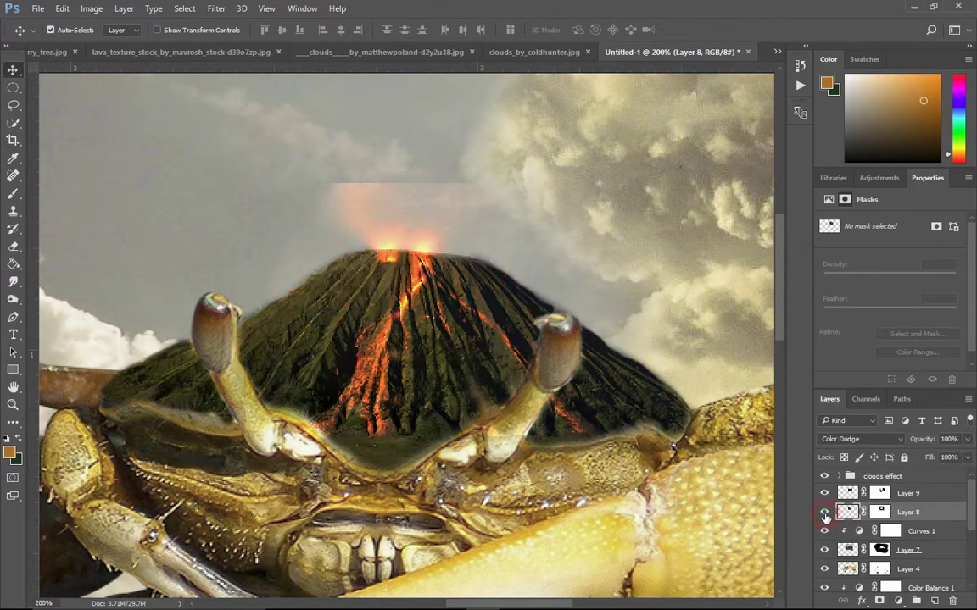
left_click(824, 512)
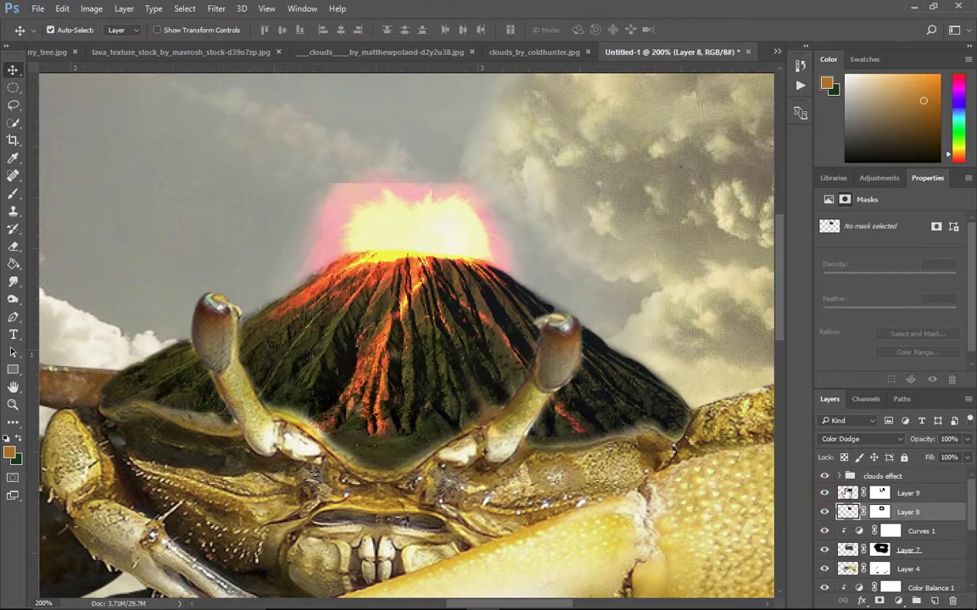
left_click(882, 493)
key("b")
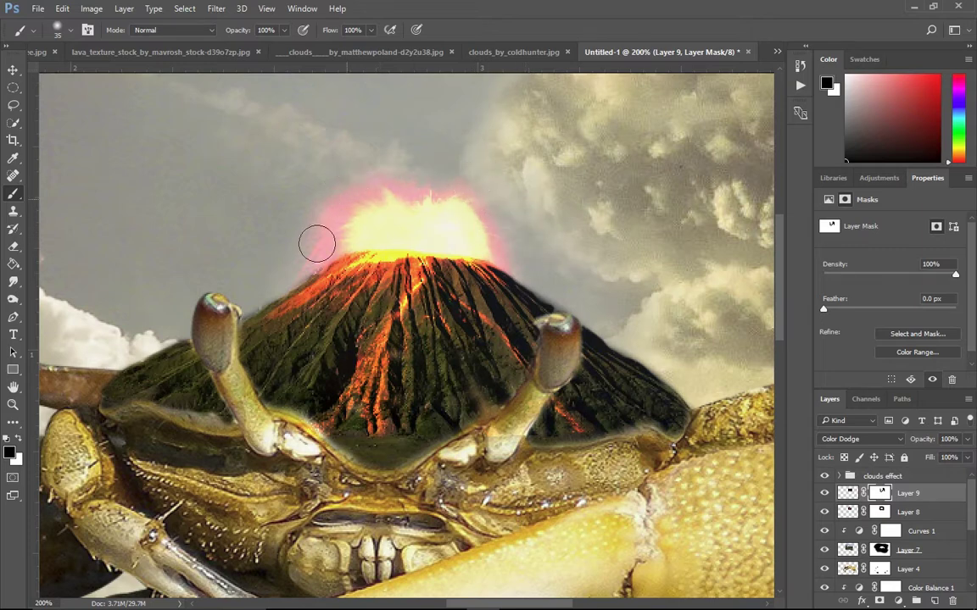
mouse_move(419, 211)
left_mouse_down()
mouse_move(427, 194)
mouse_move(443, 219)
left_mouse_up()
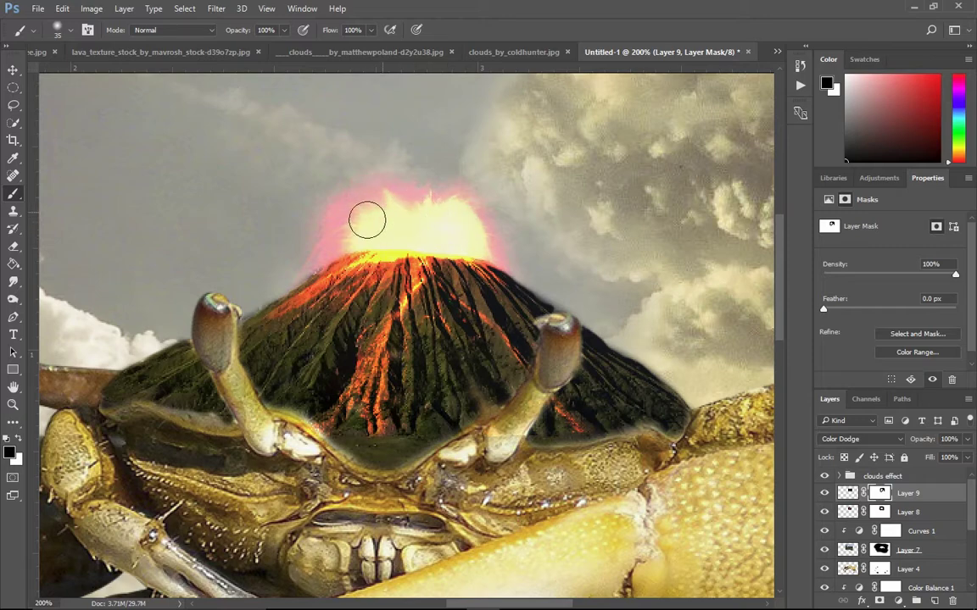
- Start a free transform on Layer 8's eruption glow and show the transform types
key("v")
left_click(847, 512)
key("ctrl+t")
right_click(415, 316)
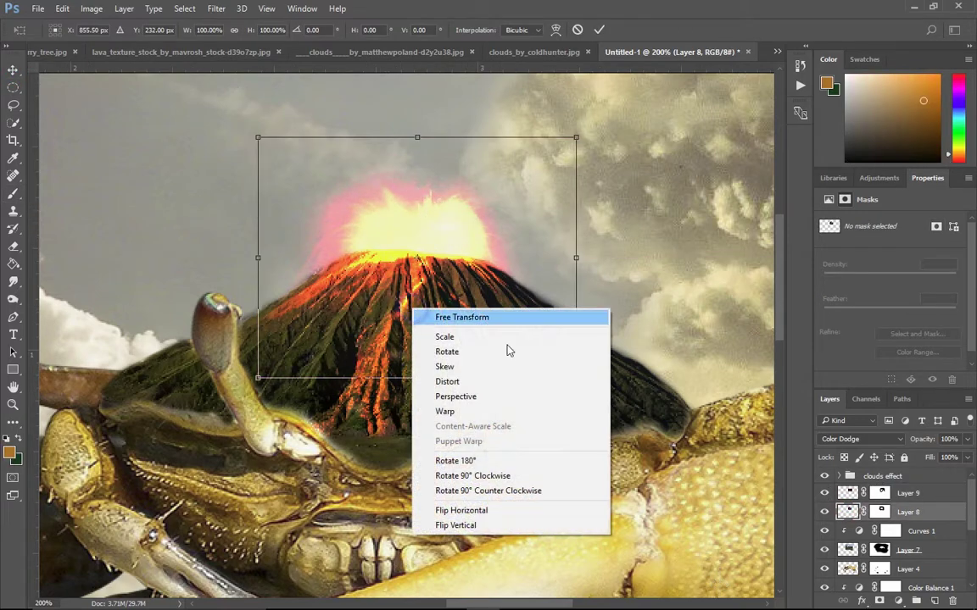
- Warp Layer 8's glow upward over the crater, then compare the Layer 7 volcano on and off
left_click(454, 410)
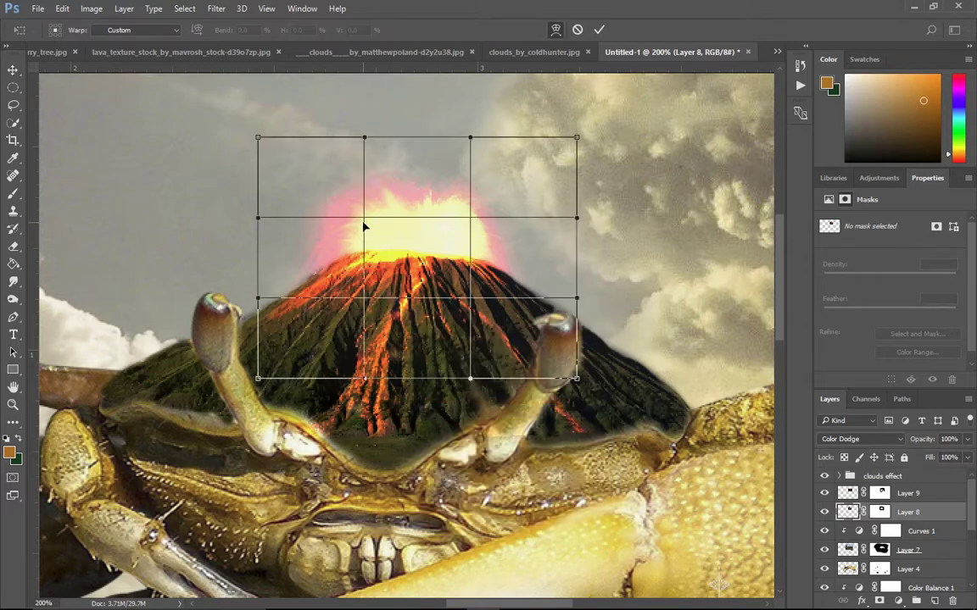
left_click_drag(365, 224, 355, 213)
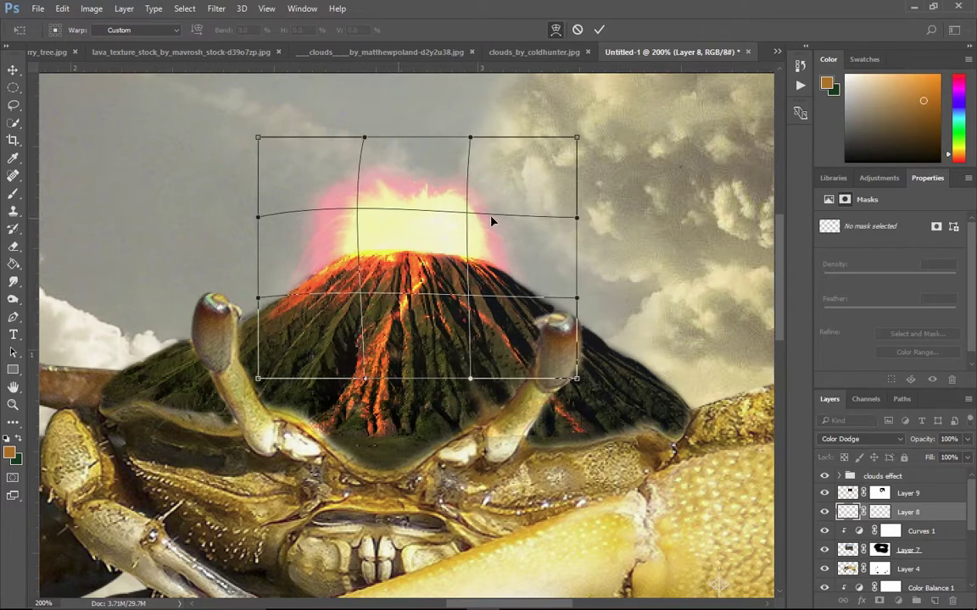
key("Return")
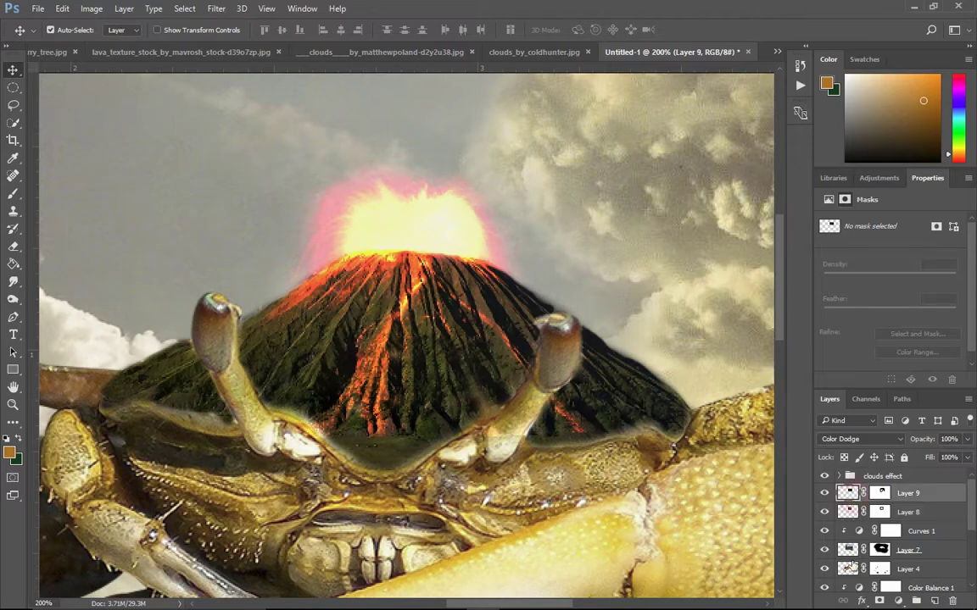
left_click(848, 550)
left_click(825, 550)
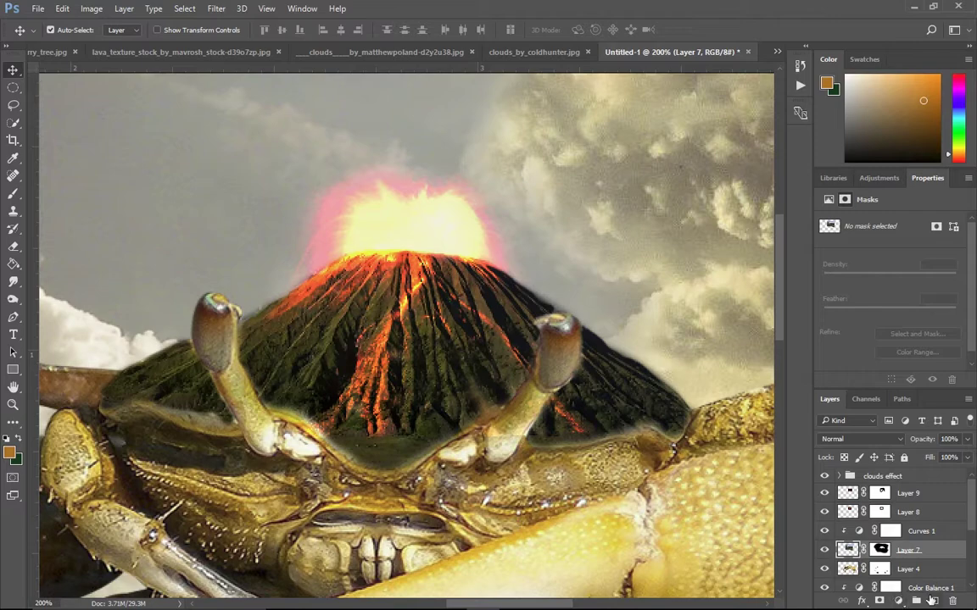
- Add Layer 10 filled with 50% Gray and set to Overlay blending
left_click(932, 600)
left_click(38, 9)
left_click(72, 211)
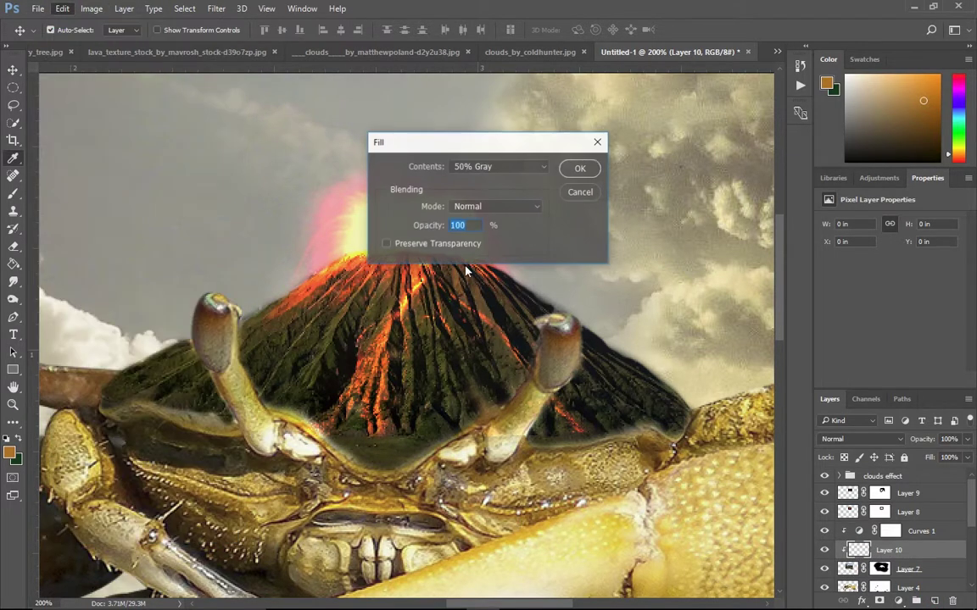
left_click(579, 168)
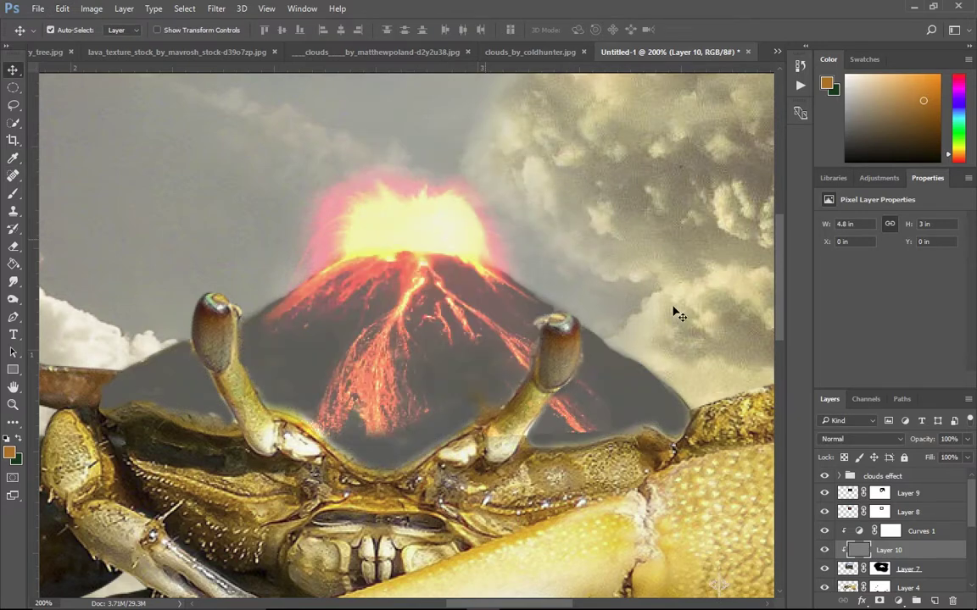
left_click(873, 439)
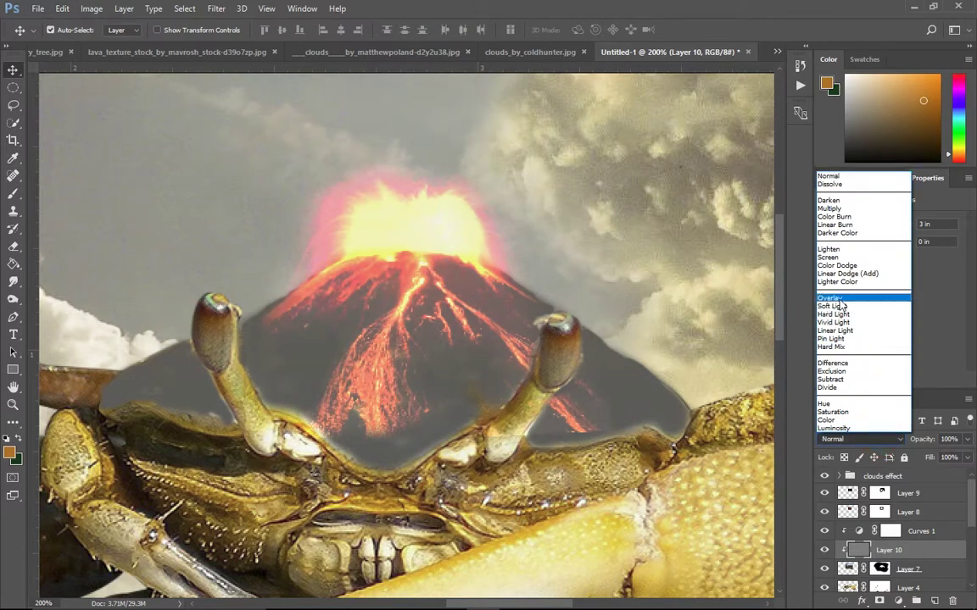
left_click(768, 276)
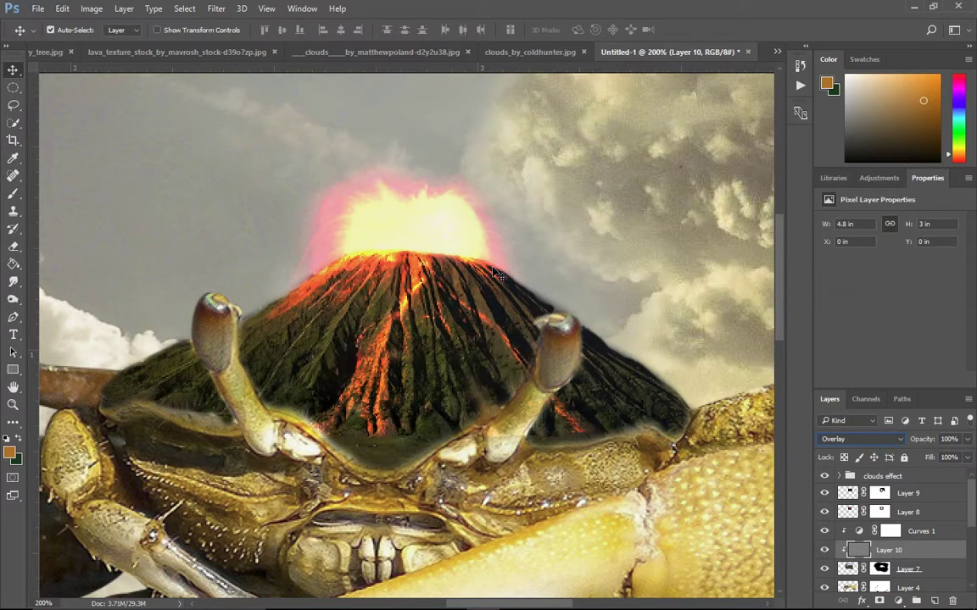
- Paint black over the volcano's upper crater rim and lower Layer 10 to 56% opacity
left_click(11, 453)
left_click_drag(364, 277, 314, 323)
left_click(632, 141)
key("b")
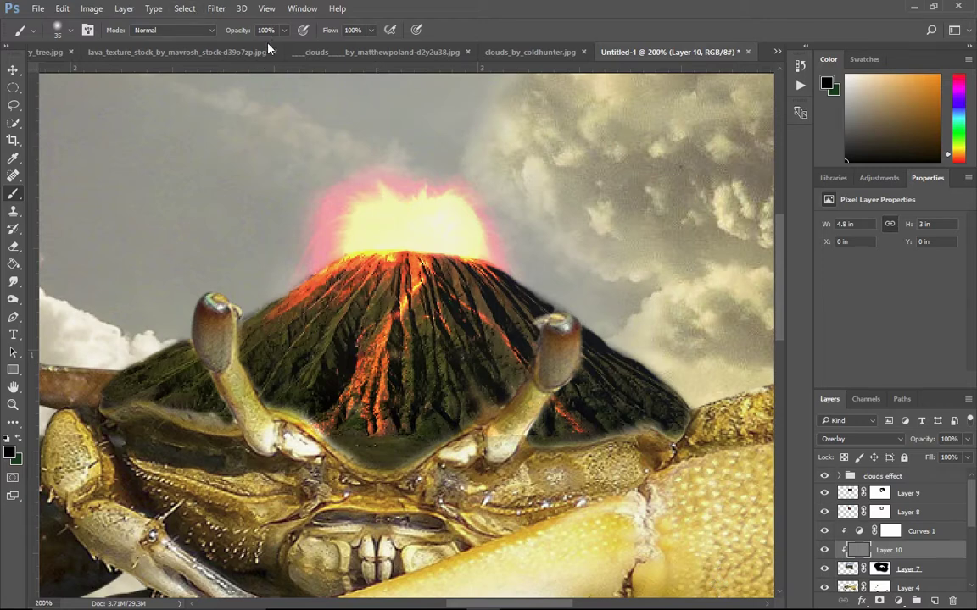
mouse_move(360, 239)
left_mouse_down()
mouse_move(342, 247)
mouse_move(451, 244)
mouse_move(488, 261)
mouse_move(431, 251)
mouse_move(292, 259)
mouse_move(339, 254)
mouse_move(421, 269)
mouse_move(428, 253)
mouse_move(462, 257)
left_mouse_up()
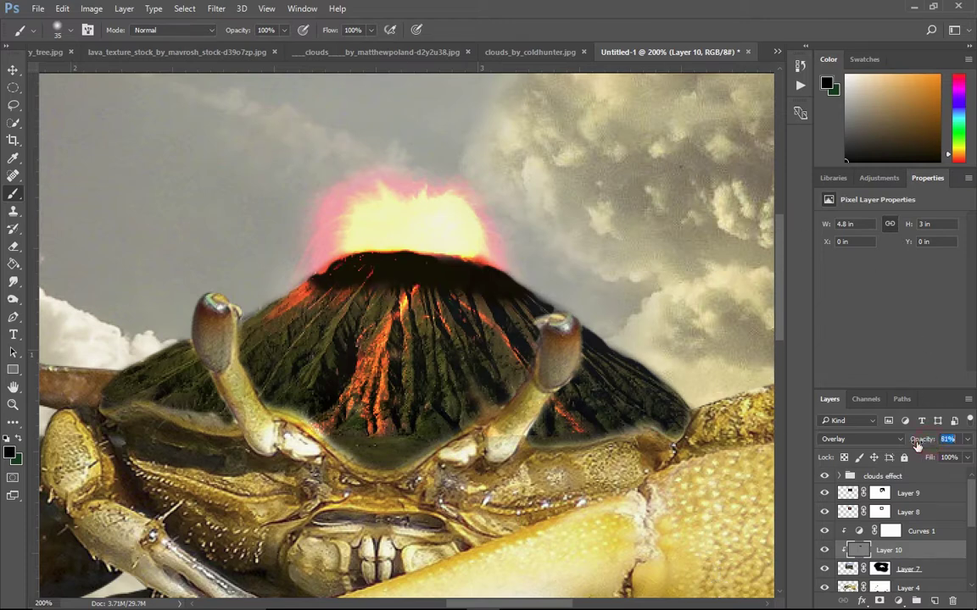
left_click_drag(908, 447, 888, 437)
- Zoom in on the volcano and add a new empty Layer 11 above Layer 10
left_click(13, 69)
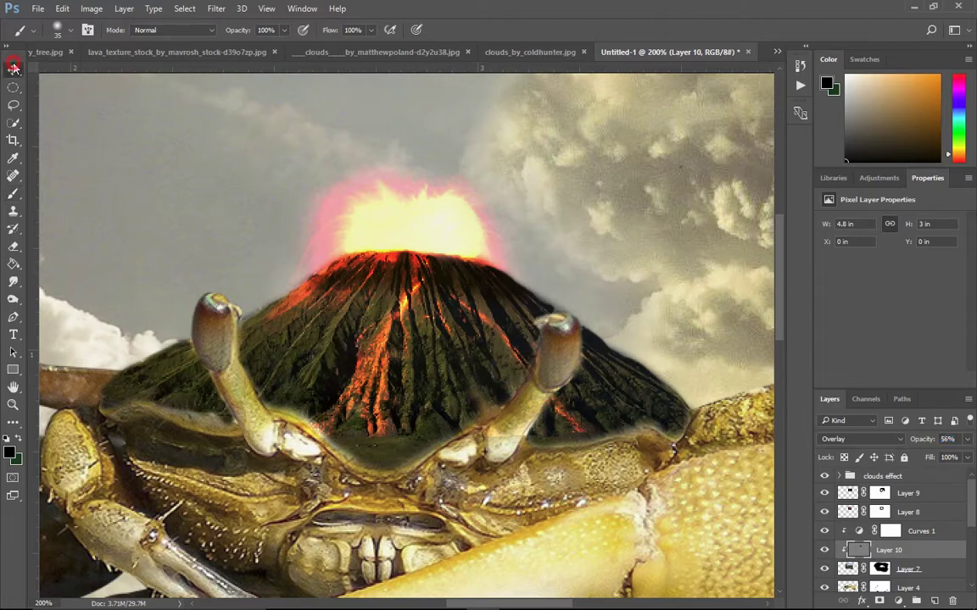
key("ctrl+minus")
key("ctrl+minus")
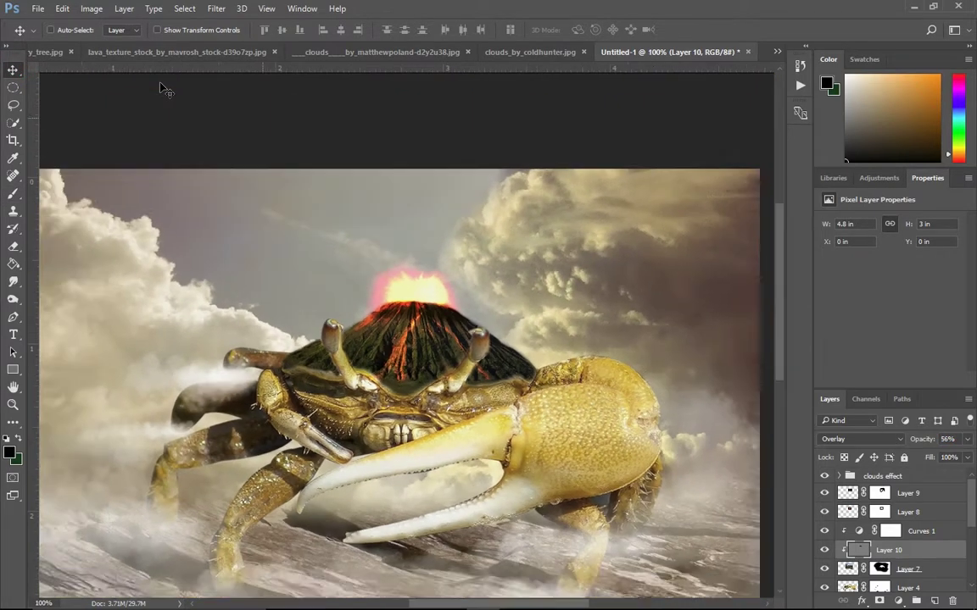
key("ctrl+plus")
scroll(378, 261, "up", 5)
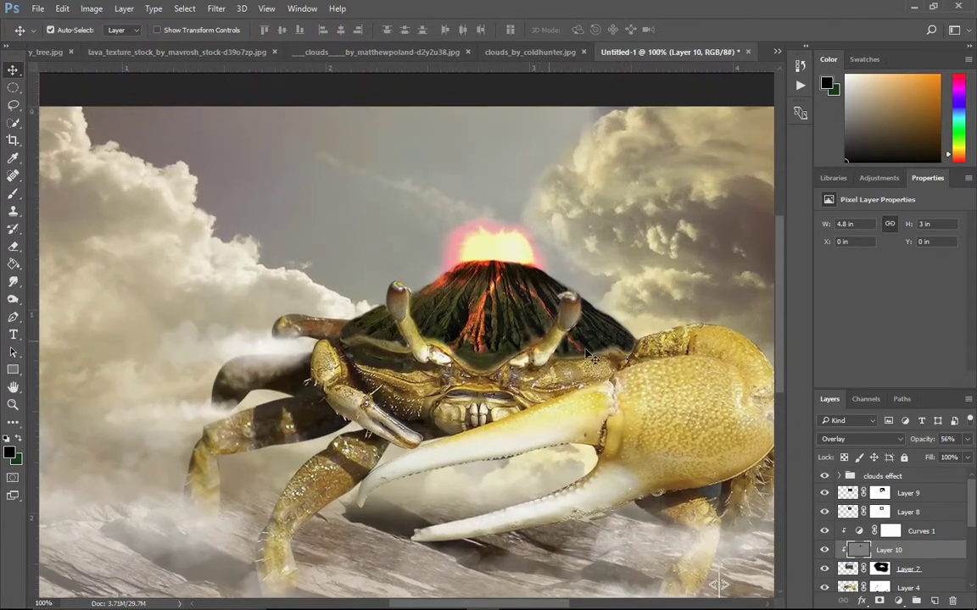
scroll(577, 360, "right", 4)
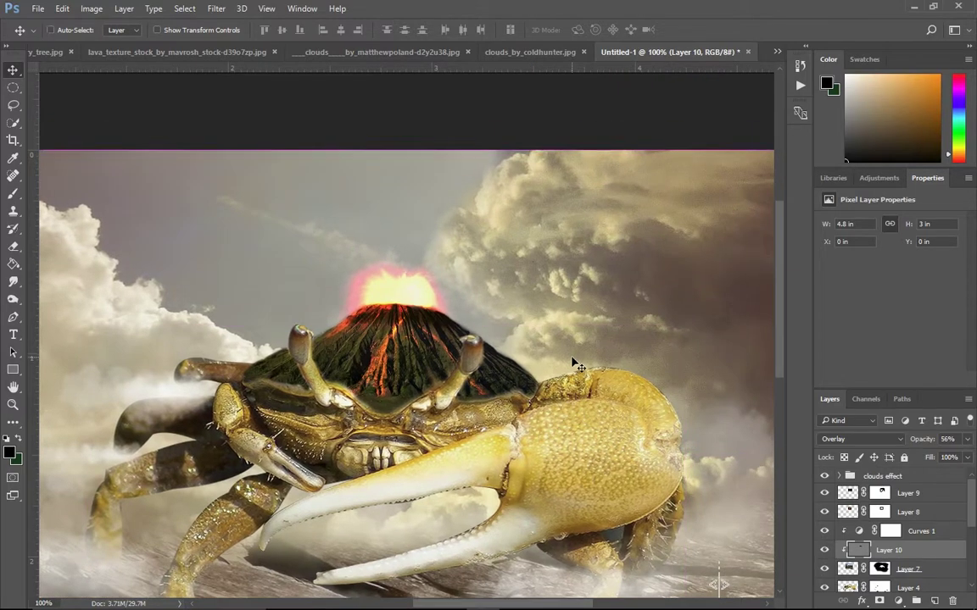
key("ctrl+plus")
key("ctrl+plus")
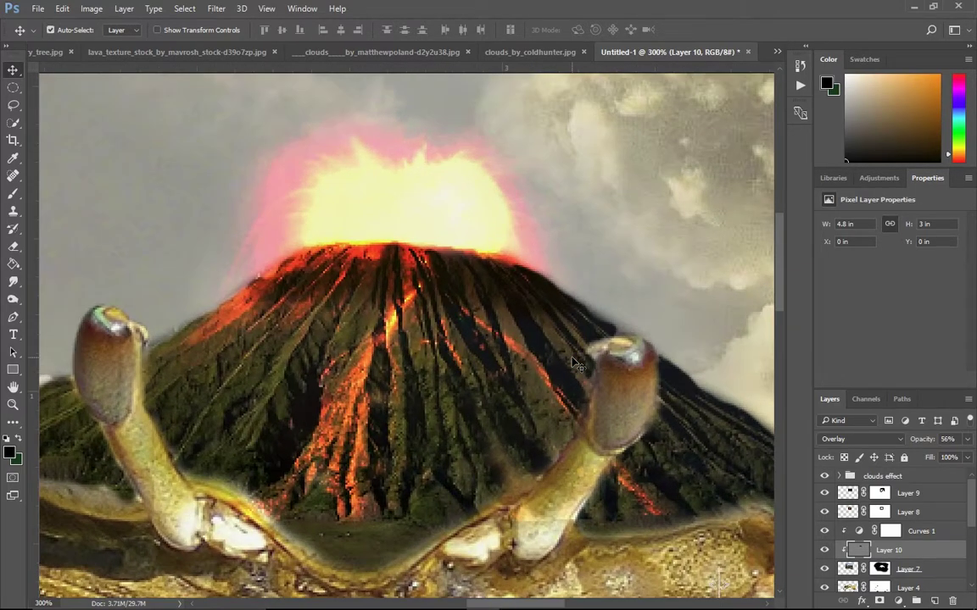
key("b")
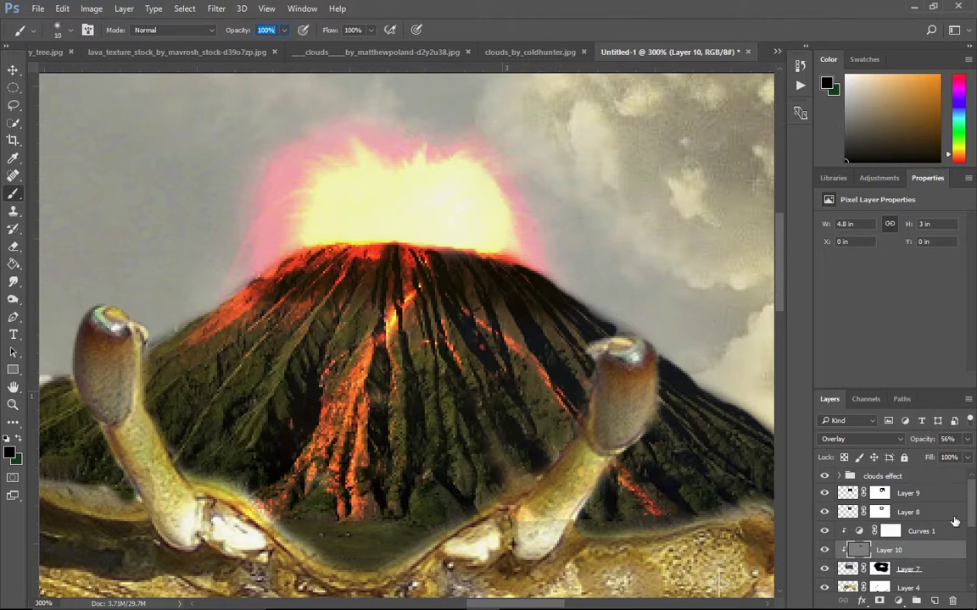
left_click(935, 602)
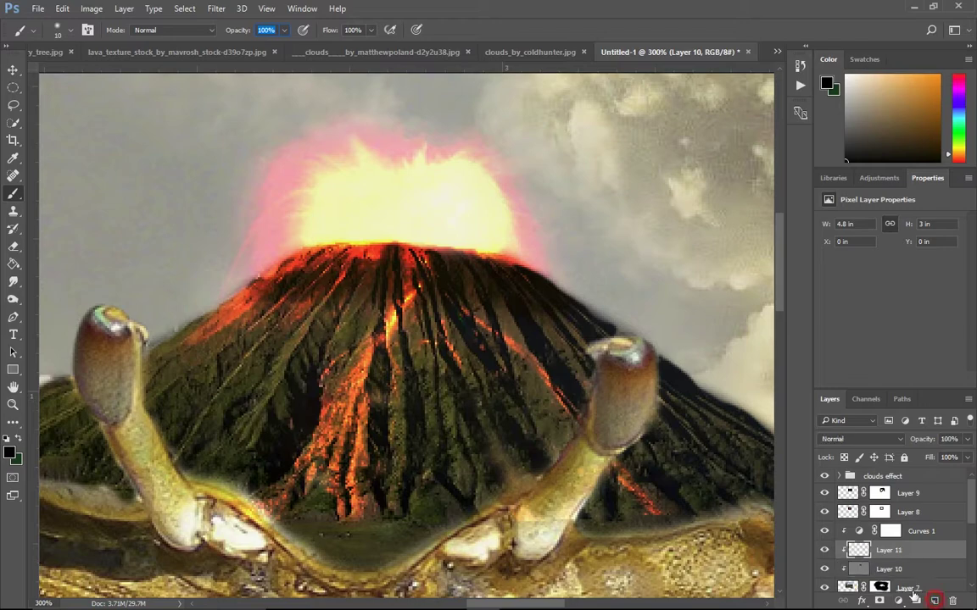
- Fill Layer 11 with 50% Gray and set it to Overlay blending
left_click(63, 8)
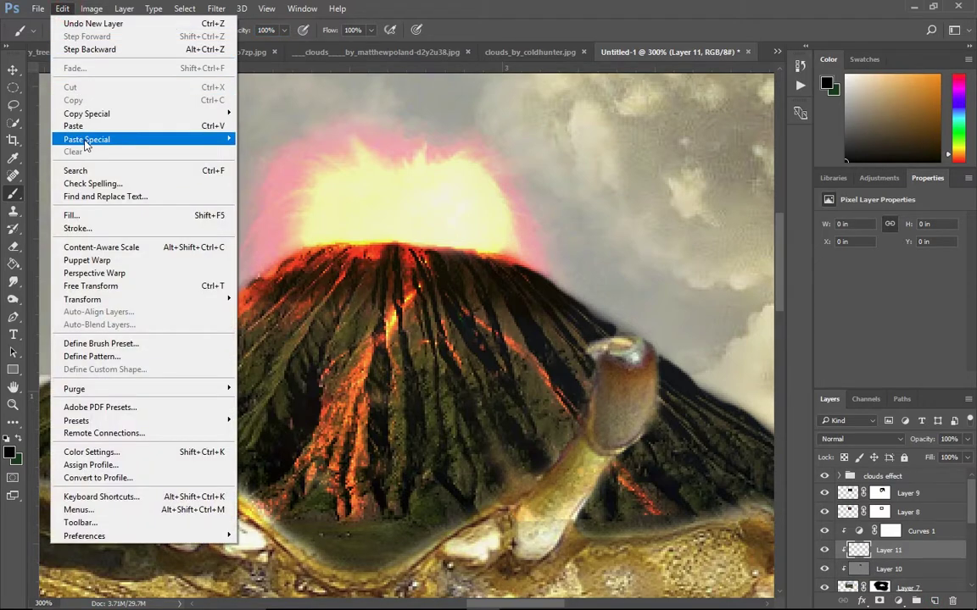
left_click(72, 214)
left_click(580, 167)
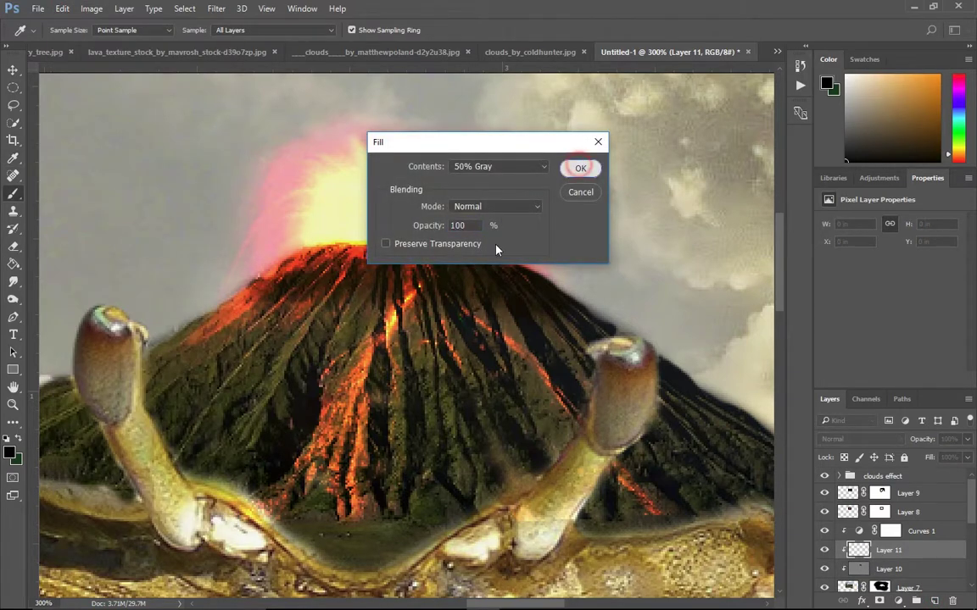
left_click(861, 438)
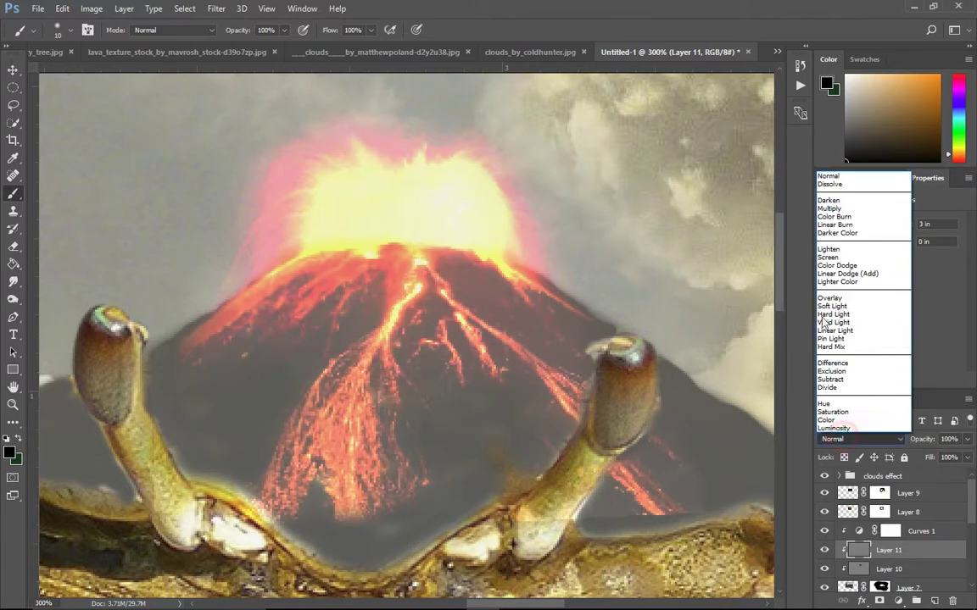
left_click(840, 295)
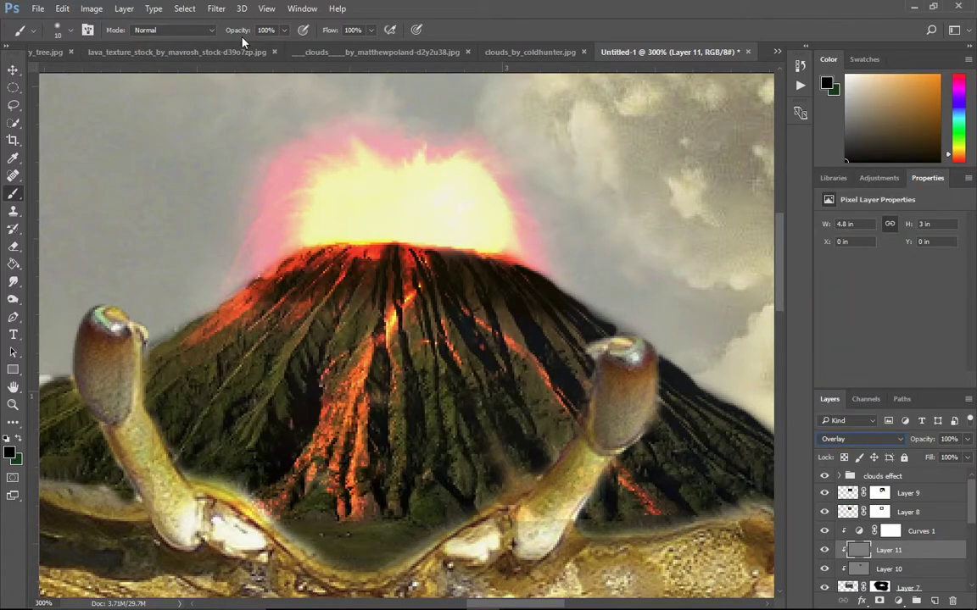
- Paint with a 27% opacity black brush along the lava streaks on the volcano slopes
left_click_drag(238, 30, 216, 31)
mouse_move(410, 290)
left_mouse_down()
mouse_move(350, 387)
mouse_move(358, 498)
mouse_move(279, 495)
mouse_move(272, 507)
left_mouse_up()
mouse_move(318, 436)
left_mouse_down()
mouse_move(328, 367)
mouse_move(456, 344)
left_mouse_up()
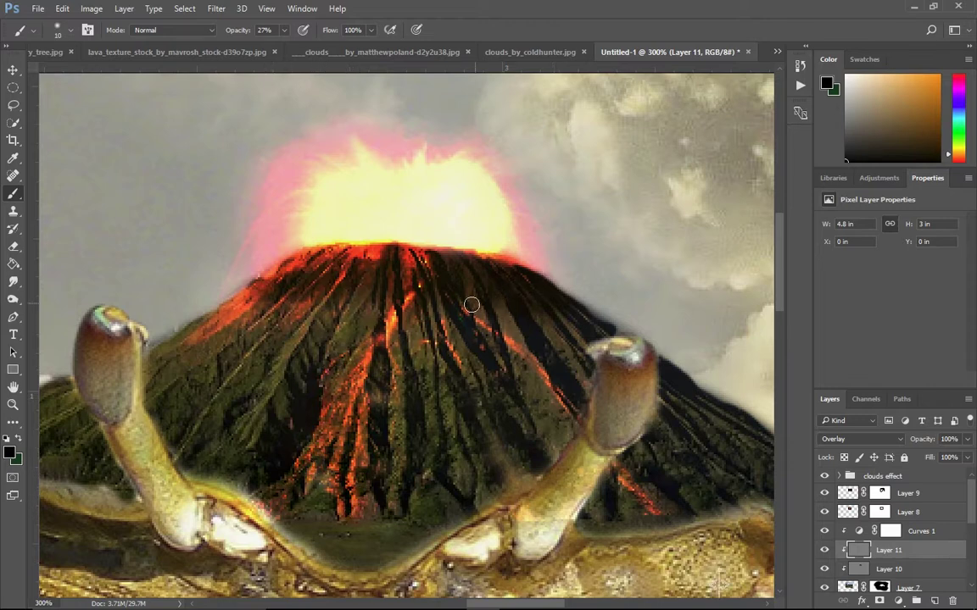
mouse_move(463, 306)
left_mouse_down()
mouse_move(433, 288)
mouse_move(532, 363)
mouse_move(645, 507)
mouse_move(586, 426)
left_mouse_up()
mouse_move(472, 354)
left_mouse_down()
mouse_move(407, 315)
mouse_move(386, 283)
left_mouse_up()
mouse_move(245, 259)
left_mouse_down()
mouse_move(212, 273)
mouse_move(241, 311)
mouse_move(156, 351)
mouse_move(288, 284)
mouse_move(302, 289)
mouse_move(261, 237)
mouse_move(322, 227)
left_mouse_up()
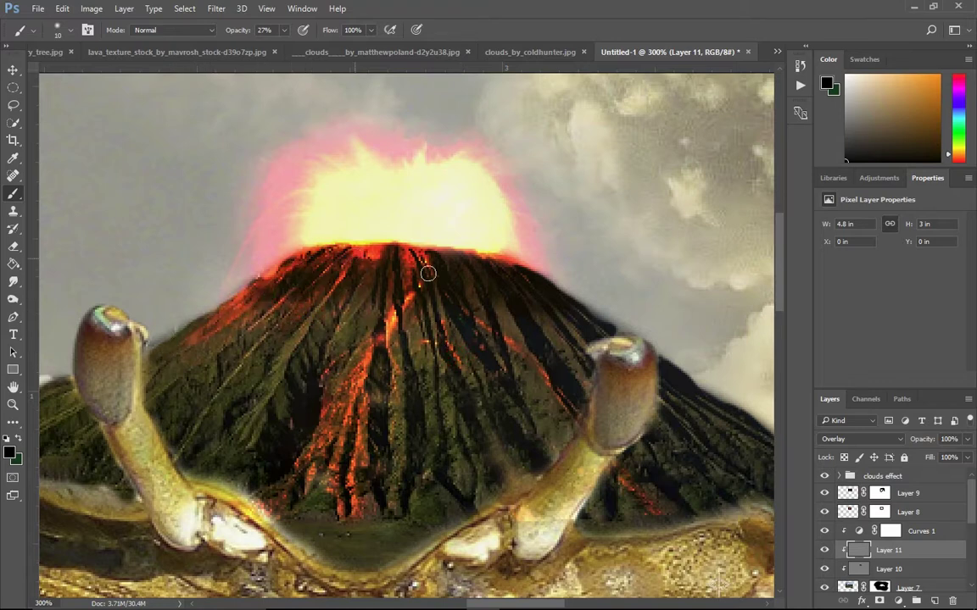
key("ctrl+minus")
key("ctrl+minus")
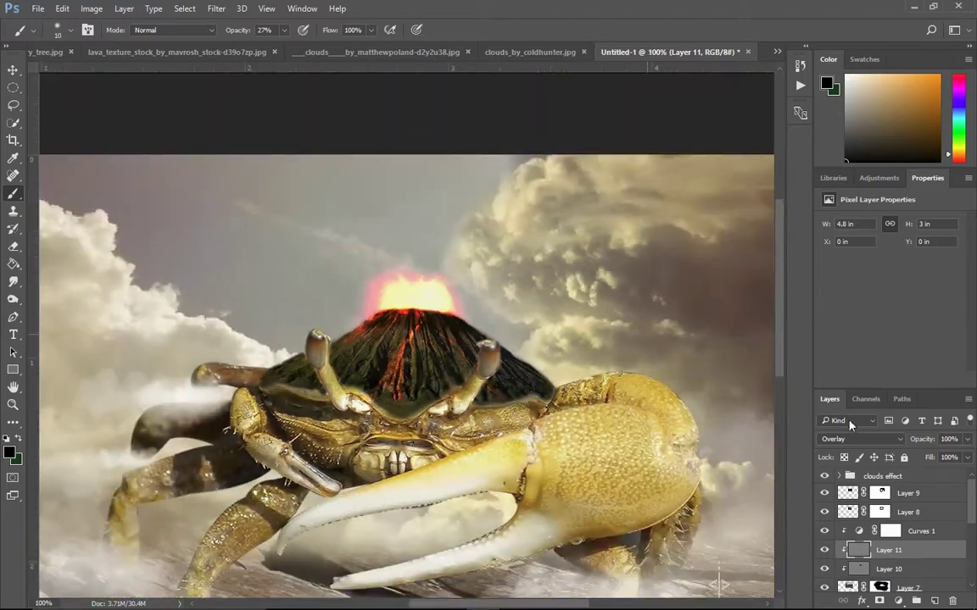
- Compare the volcano with and without its Overlay darkening
left_click(827, 551)
scroll(480, 353, "down", 2)
scroll(500, 354, "down", 1)
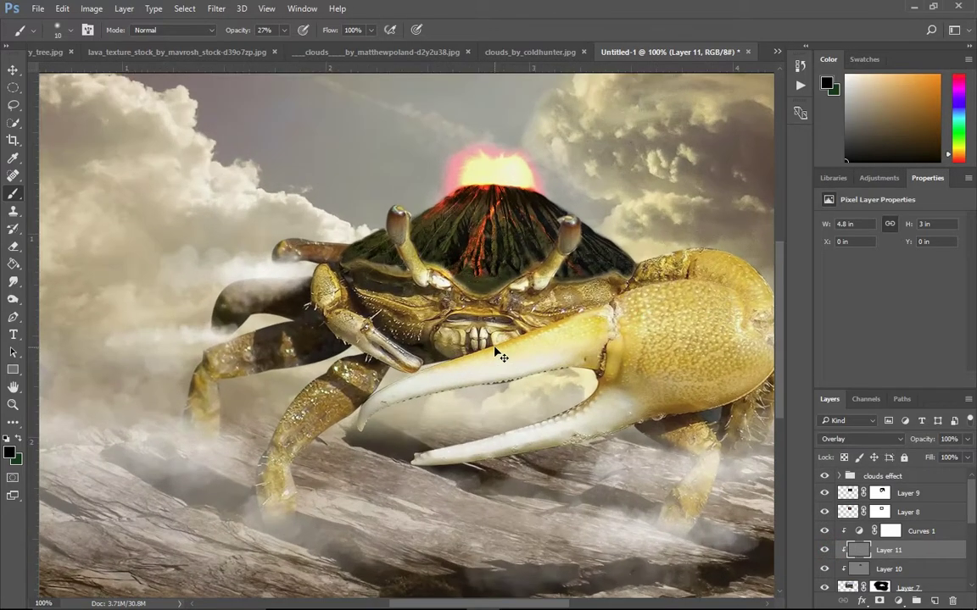
scroll(500, 354, "down", 1)
scroll(501, 356, "up", 1)
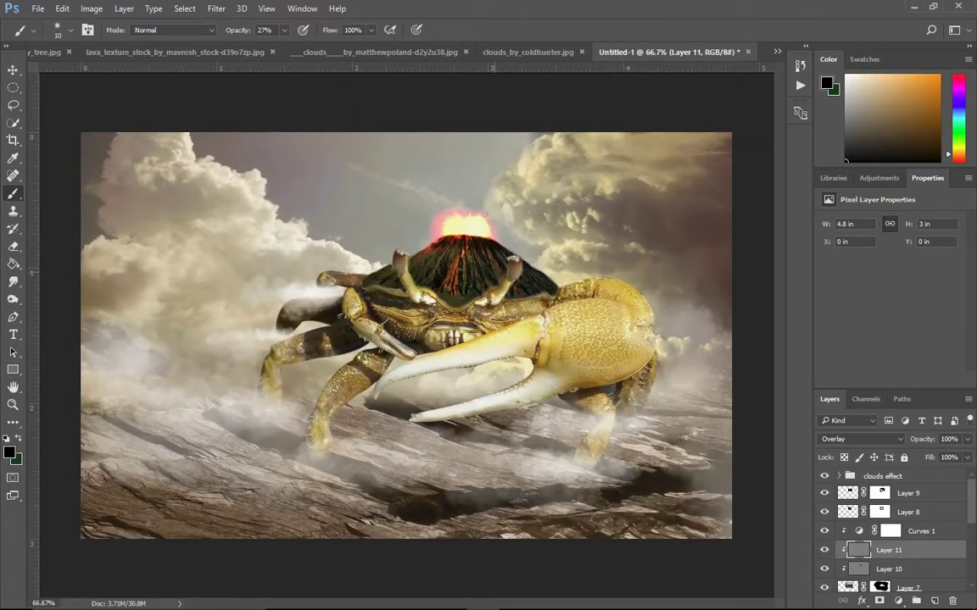
- Select the crab's Layer 4 and add a Levels 1 adjustment layer above it
left_click(12, 69)
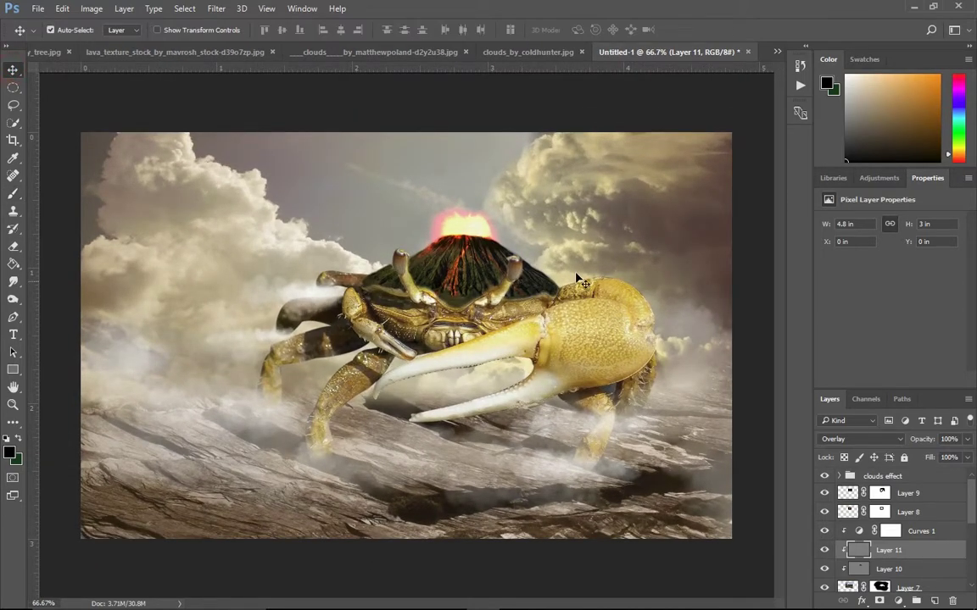
scroll(905, 531, "down", 3)
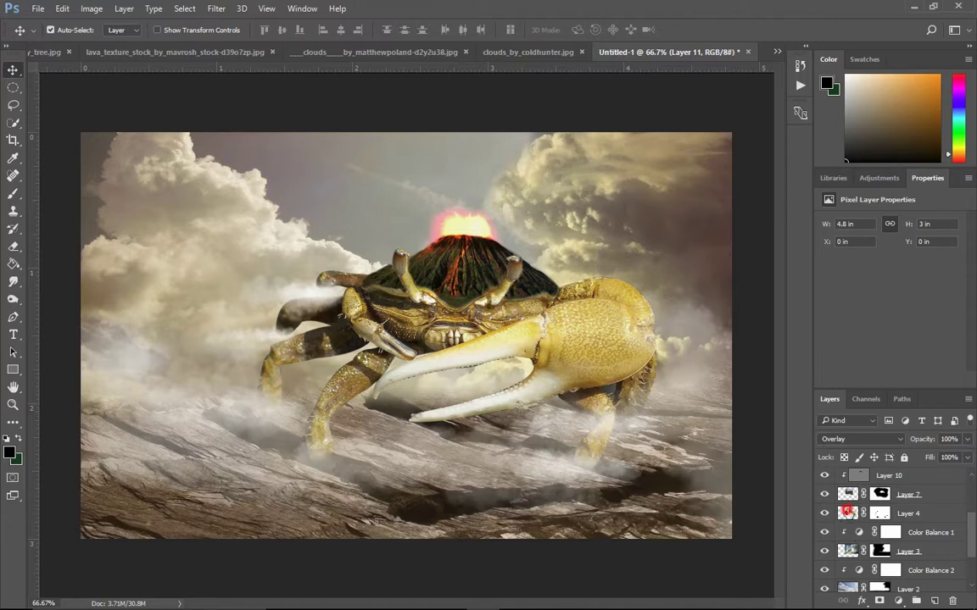
left_click(847, 513)
left_click(824, 513)
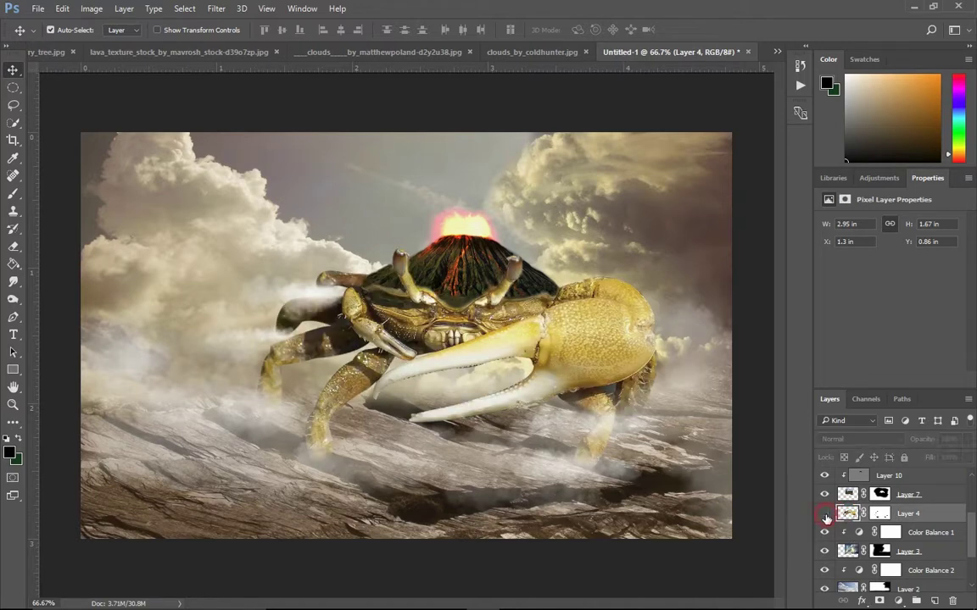
left_click(824, 514)
left_click(825, 514)
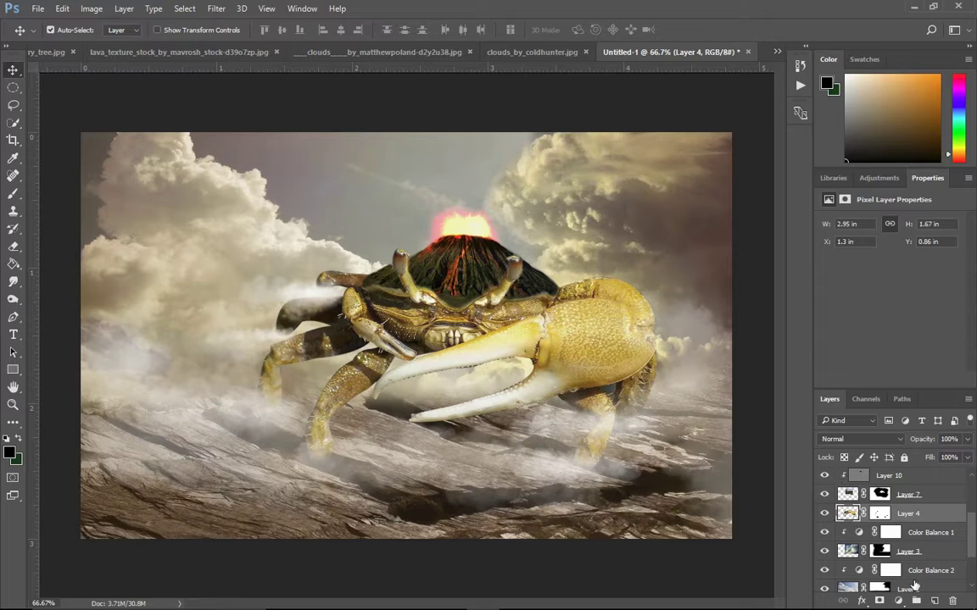
left_click(899, 602)
left_click(856, 371)
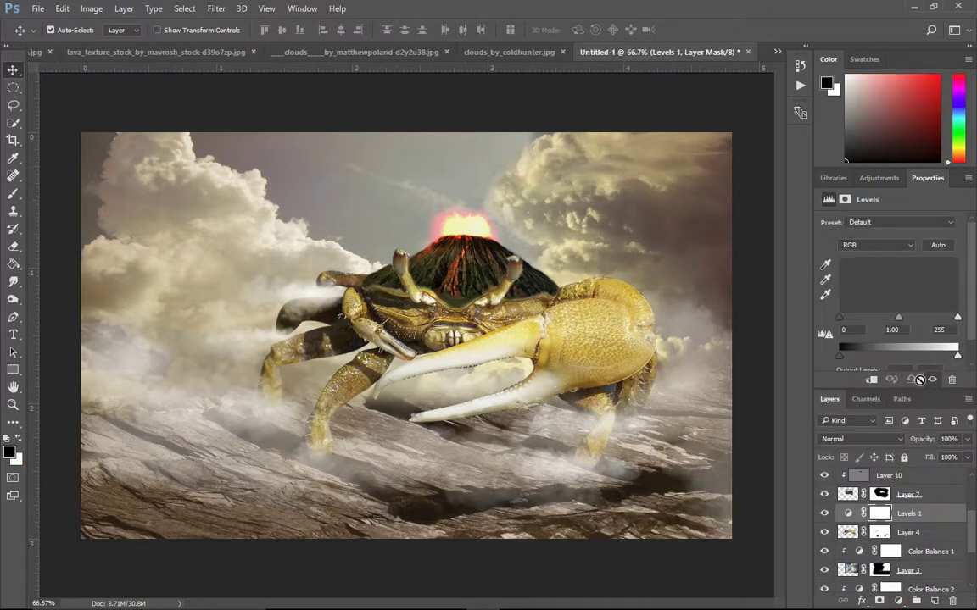
- Clip Levels 1 to the crab and set it to 0, 0.64, 243, comparing before and after
left_click(871, 382)
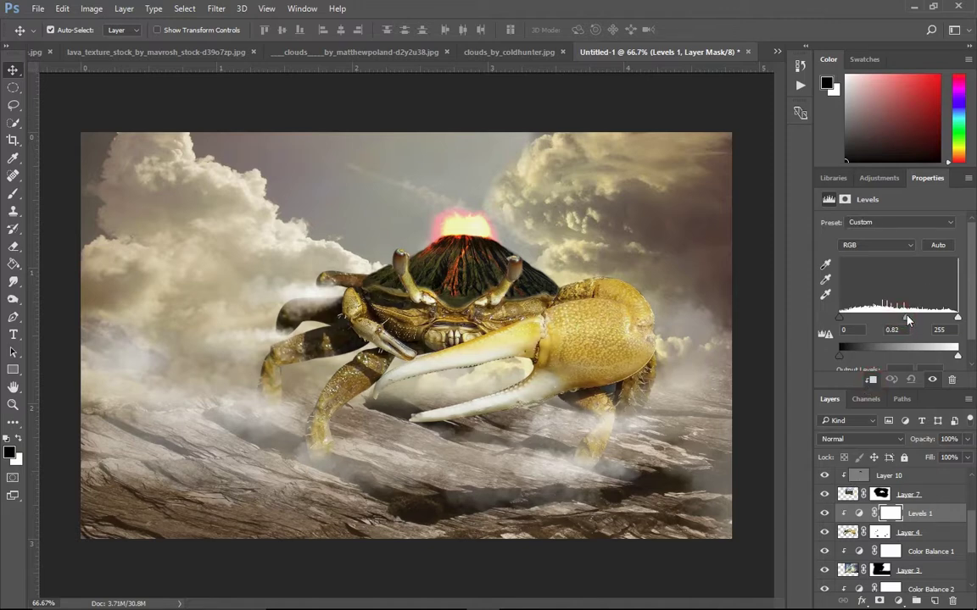
left_click_drag(906, 319, 916, 320)
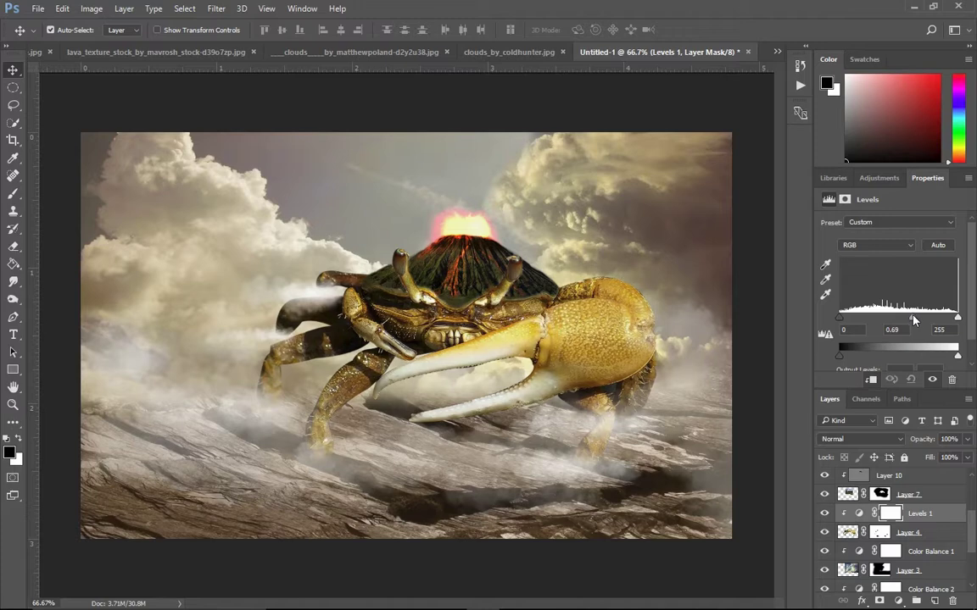
left_click_drag(957, 317, 952, 317)
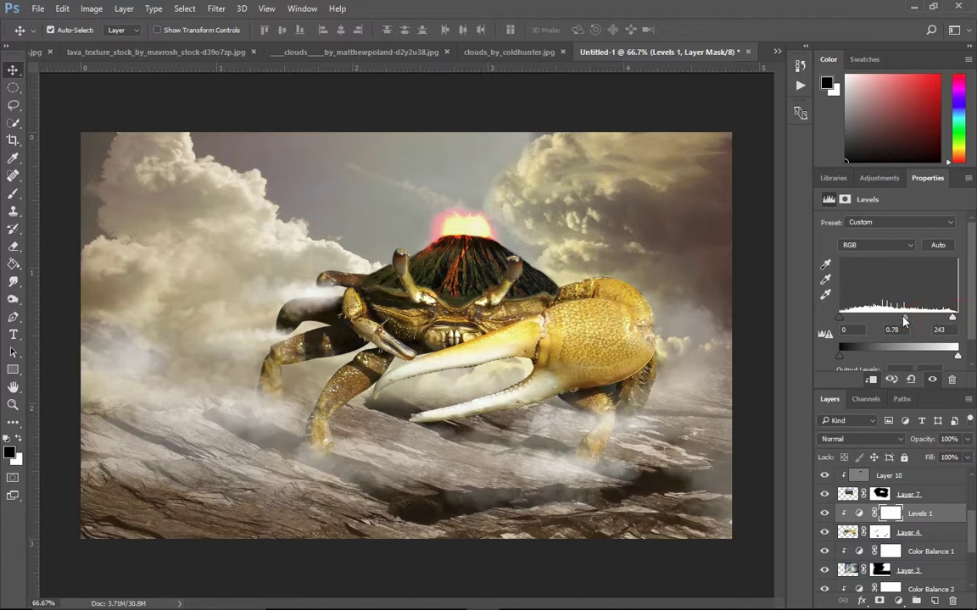
left_click_drag(903, 319, 912, 319)
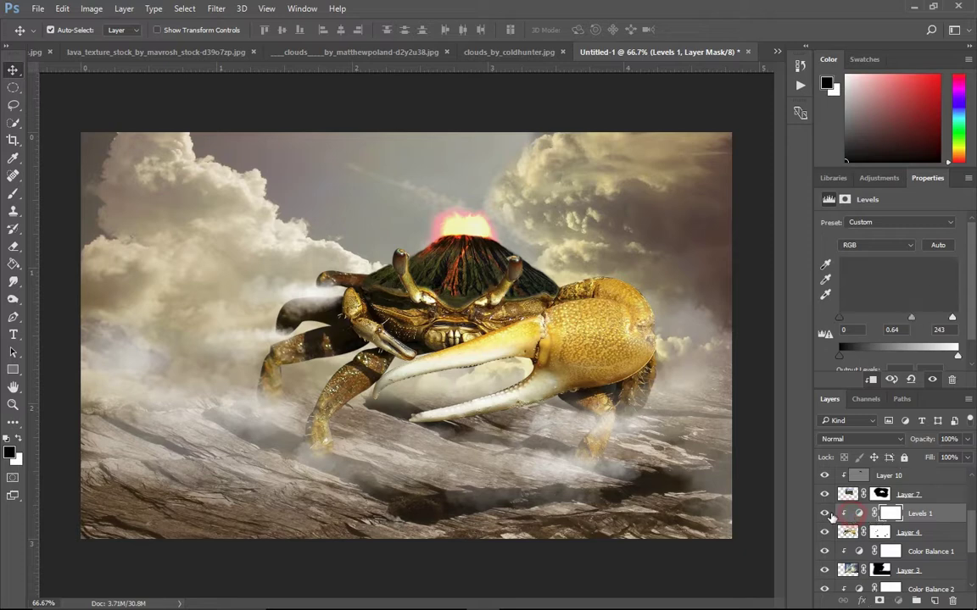
left_click(825, 514)
left_click(825, 514)
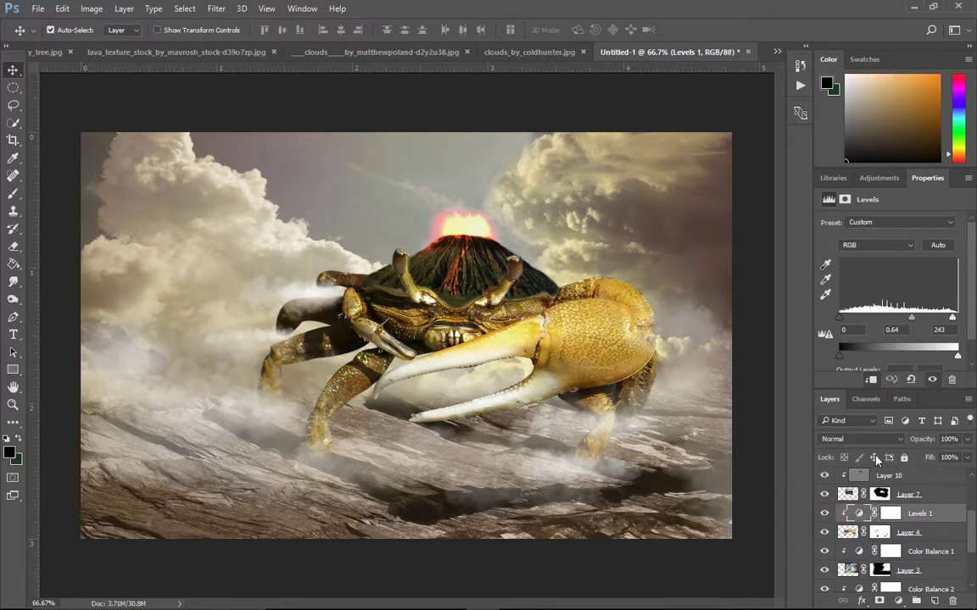
- Copy the entire lava texture document and paste it into Untitled-1 as Layer 12
left_click(776, 52)
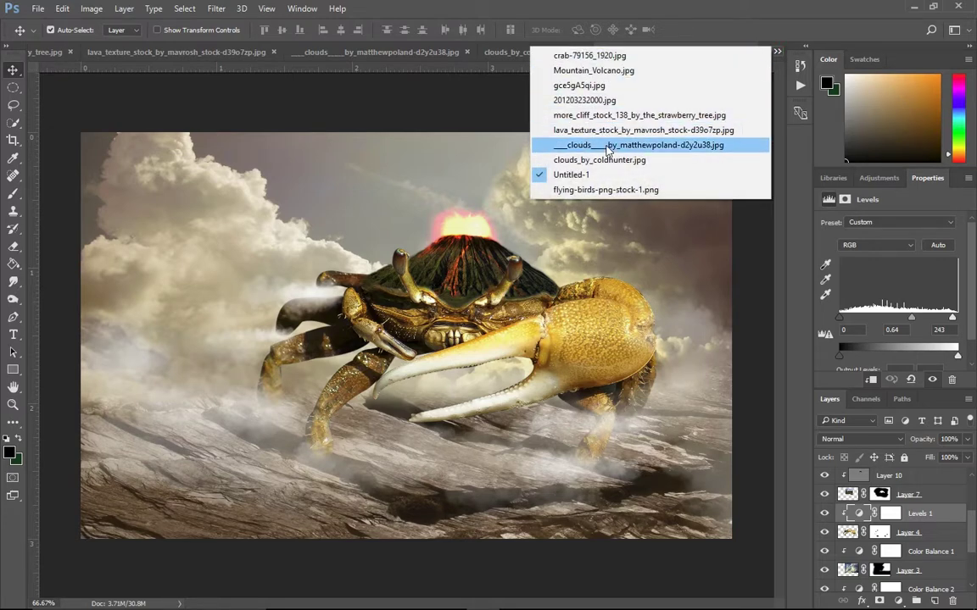
left_click(616, 129)
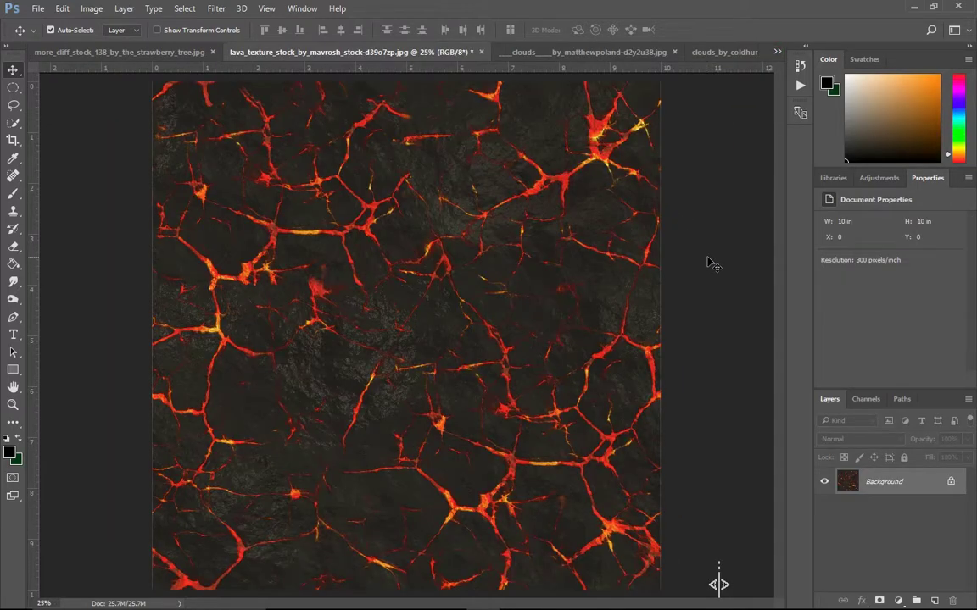
key("ctrl+a")
left_click(777, 52)
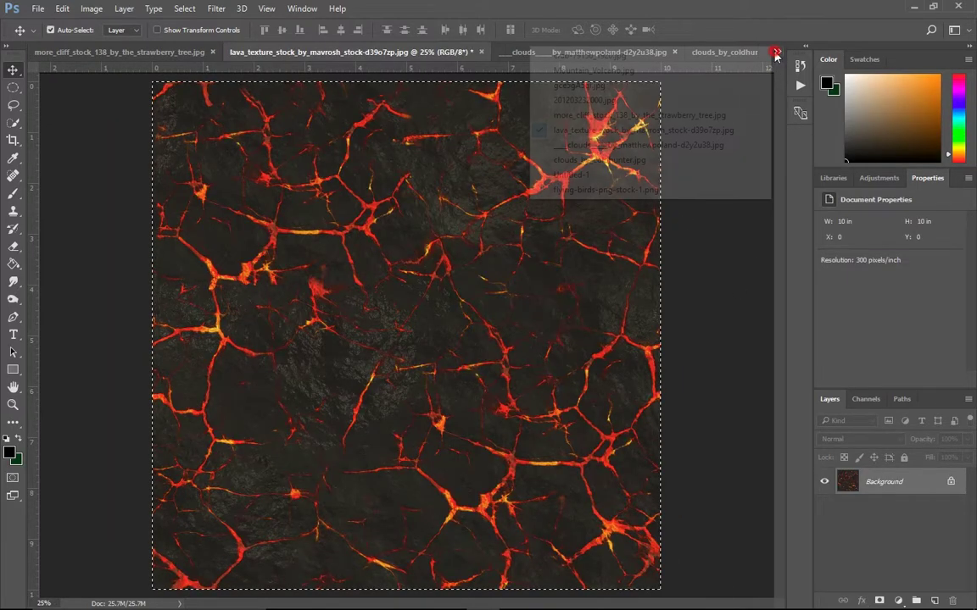
left_click(637, 175)
key("ctrl+v")
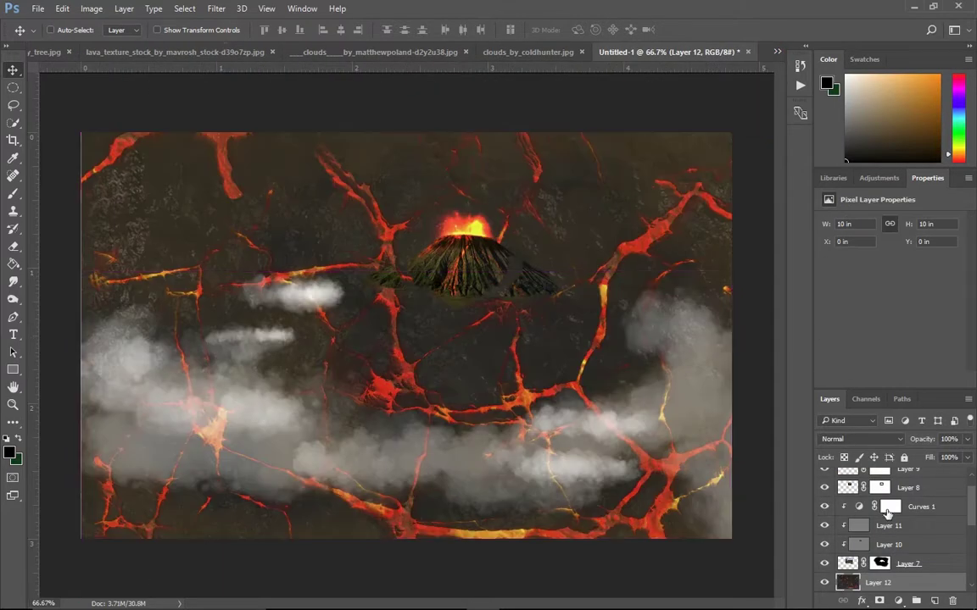
- Make Layer 12 a clipping mask so the lava only fills the crab's shape
scroll(888, 504, "down", 3)
scroll(881, 507, "down", 3)
scroll(878, 508, "up", 2)
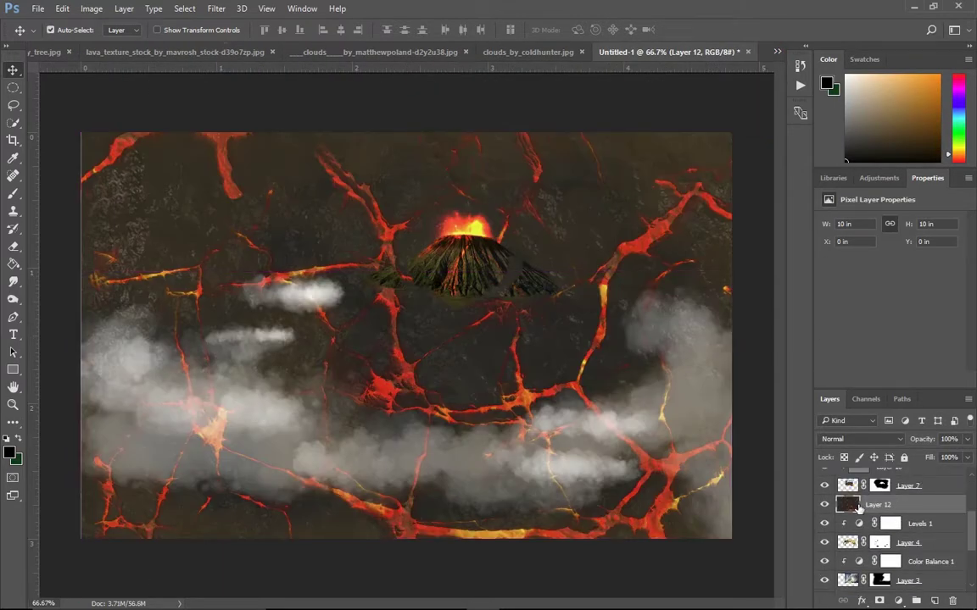
right_click(883, 506)
left_click(747, 239)
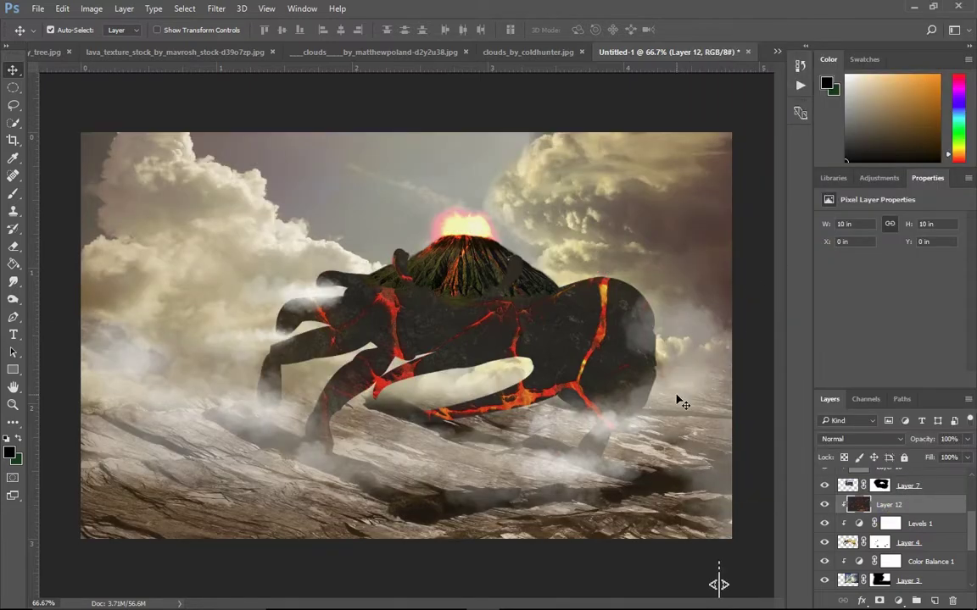
key("ctrl+t")
- Scale the lava texture down to about 12.93% and position it over the crab's legs
left_click_drag(82, 132, 331, 203)
mouse_move(551, 356)
left_mouse_down()
mouse_move(437, 280)
mouse_move(422, 172)
left_mouse_up()
left_click_drag(240, 204, 479, 444)
left_click_drag(573, 417, 491, 324)
left_click_drag(522, 407, 376, 342)
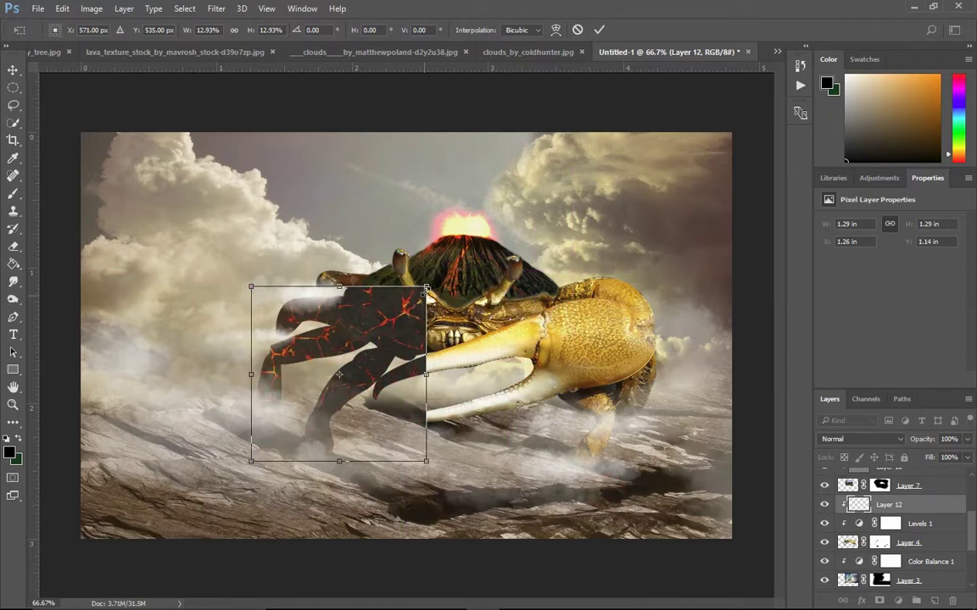
left_click_drag(426, 289, 471, 243)
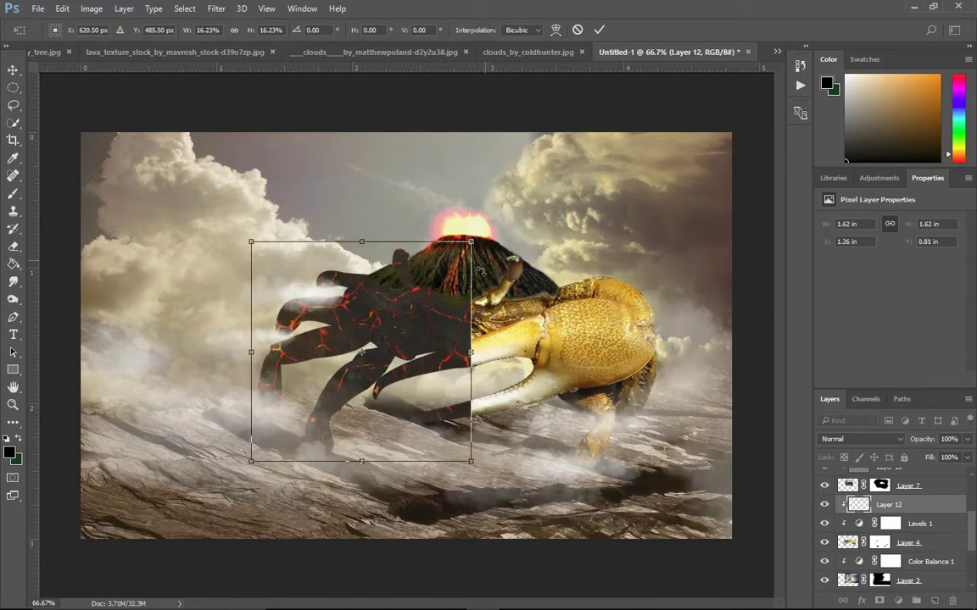
left_click_drag(440, 320, 427, 329)
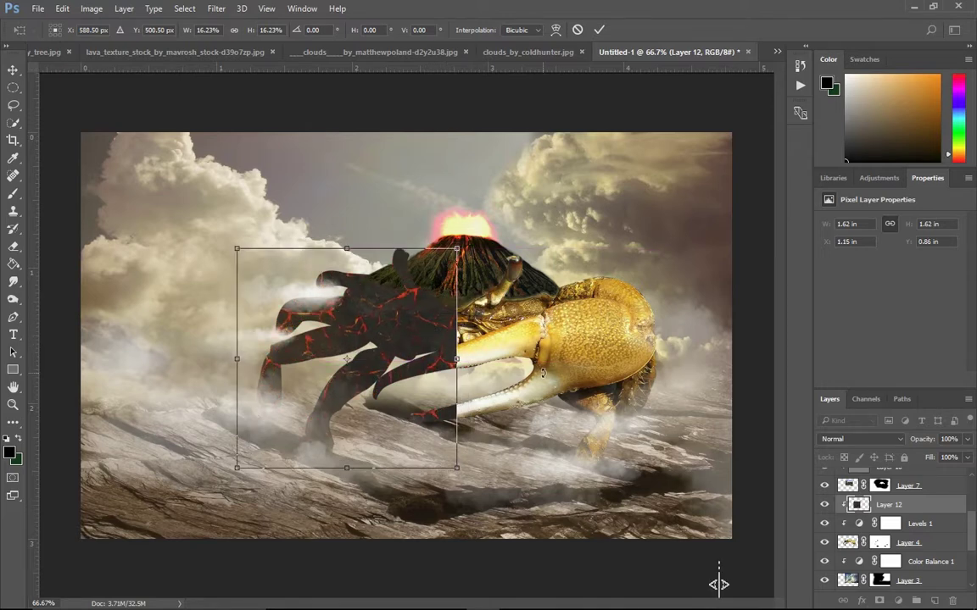
key("Left")
key("Left")
key("Left")
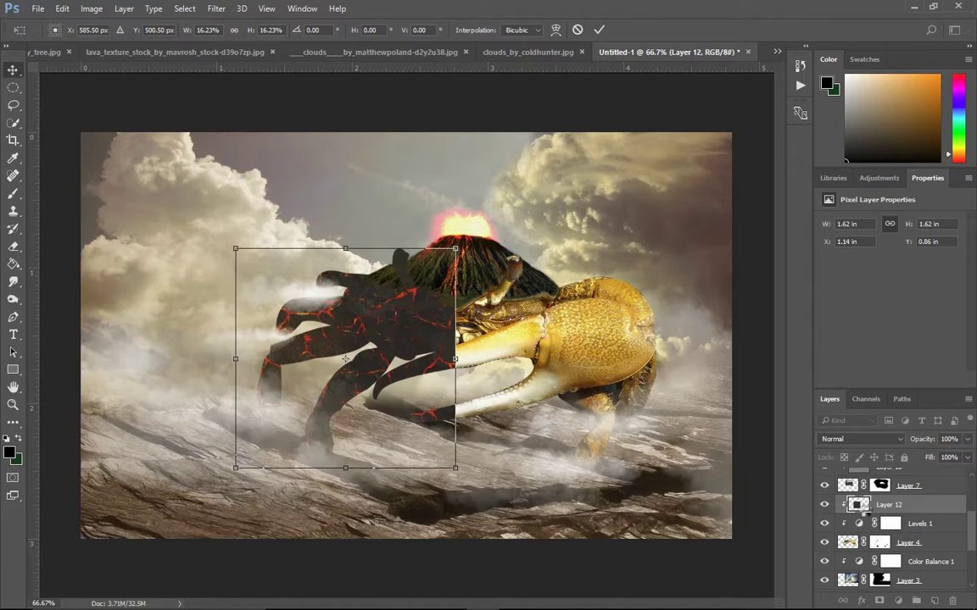
key("Return")
- Duplicate Layer 12, flip the copy horizontally and place it over the crab's right half
left_click_drag(858, 504, 933, 599)
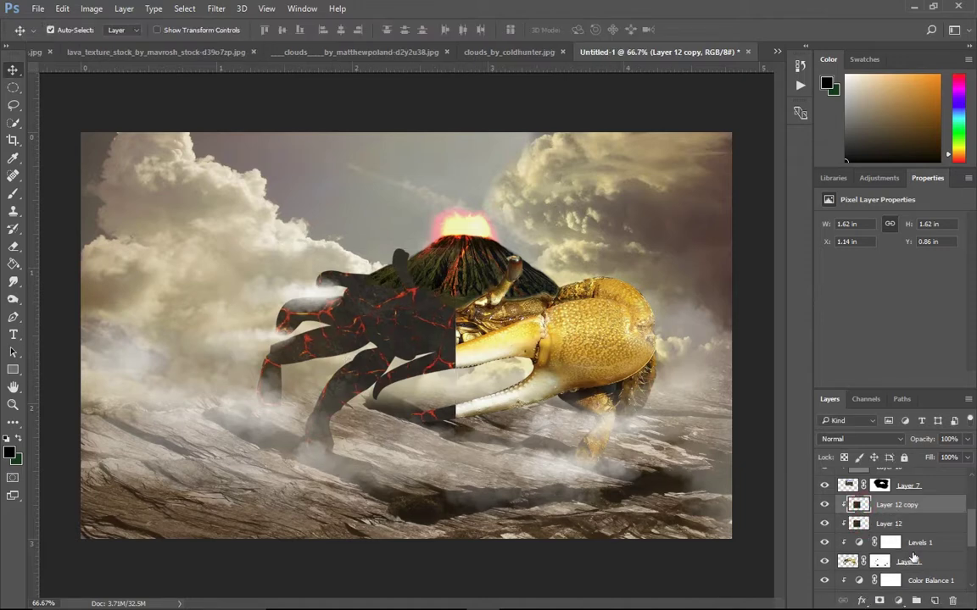
key("ctrl+t")
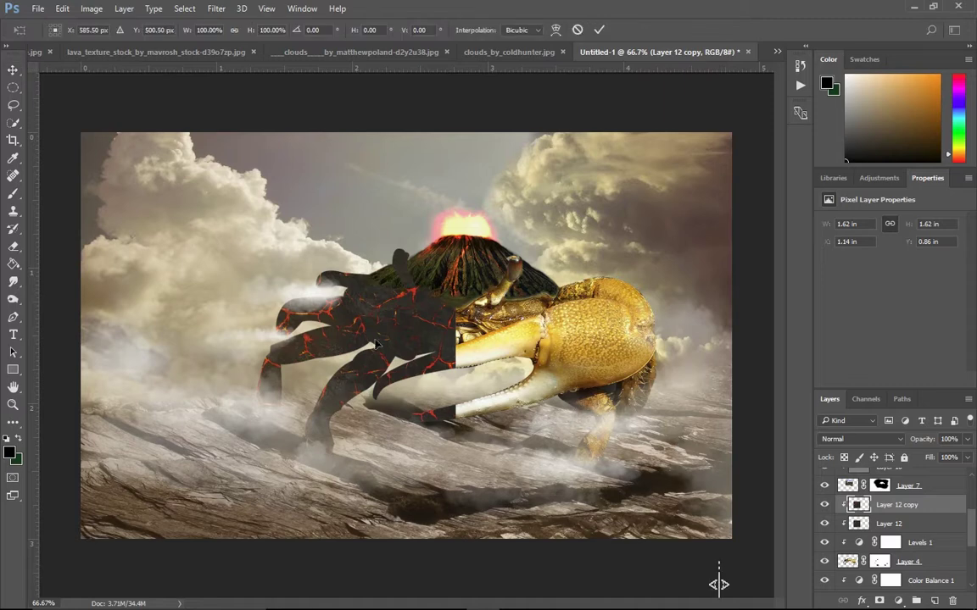
right_click(409, 331)
left_click(458, 532)
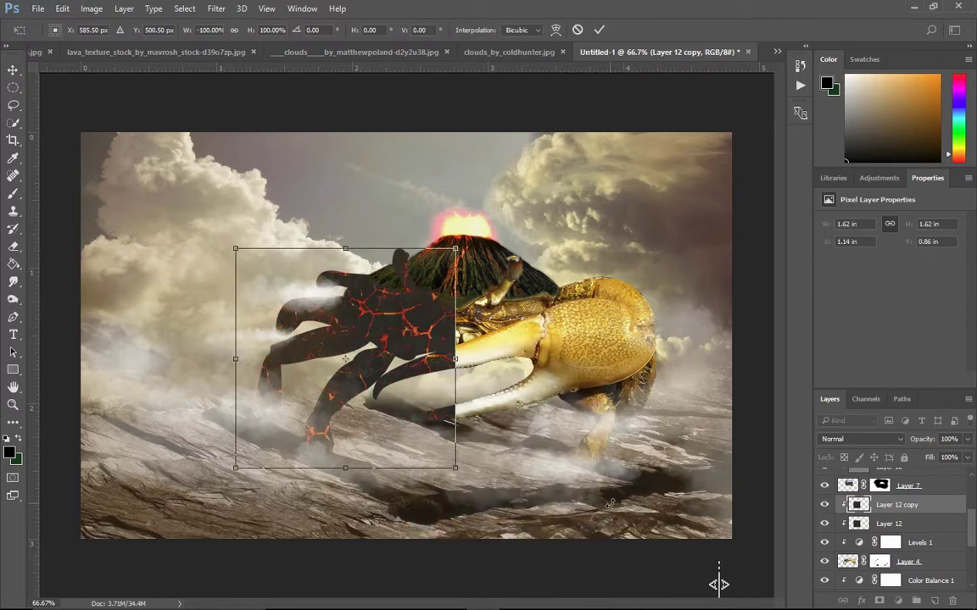
left_click_drag(345, 358, 608, 359)
key("Left")
key("Left")
key("Left")
key("Left")
key("Left")
key("Left")
key("Left")
key("Left")
key("Left")
key("Left")
key("Left")
key("Left")
key("Left")
key("Left")
key("Left")
key("Left")
key("Left")
key("Left")
key("Left")
key("Left")
key("Left")
key("Left")
key("Left")
key("Left")
key("Left")
key("Left")
key("Left")
key("Left")
key("Left")
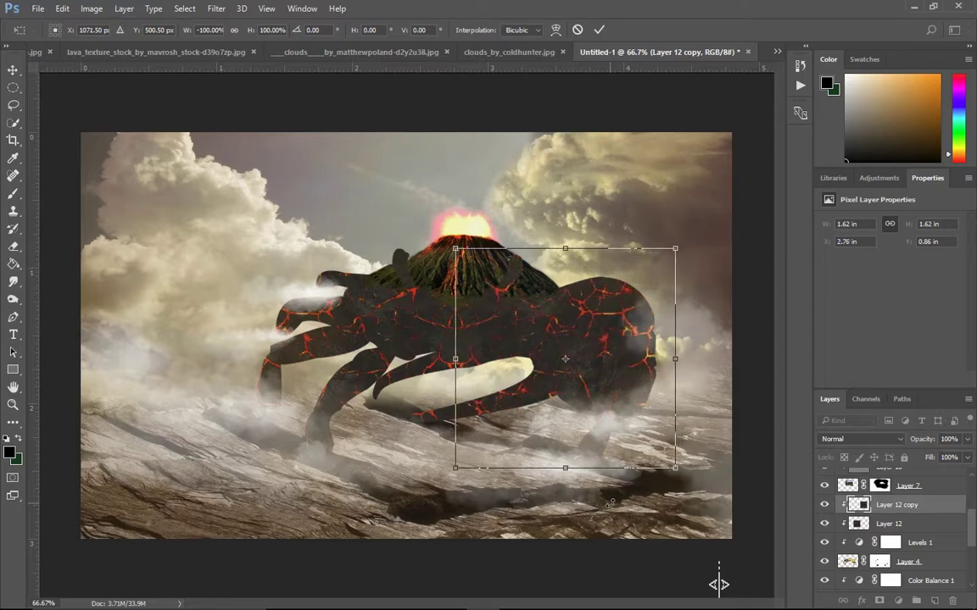
key("Return")
key("ctrl+plus")
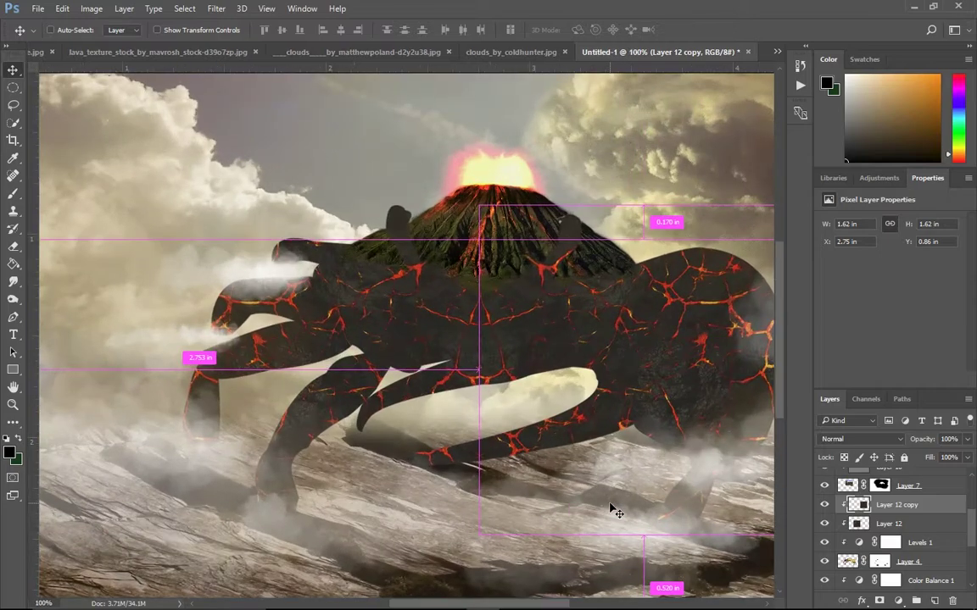
- Nudge Layer 12 copy right to close the centre seam, then set both lava layers to Overlay
key("Right")
key("ctrl+plus")
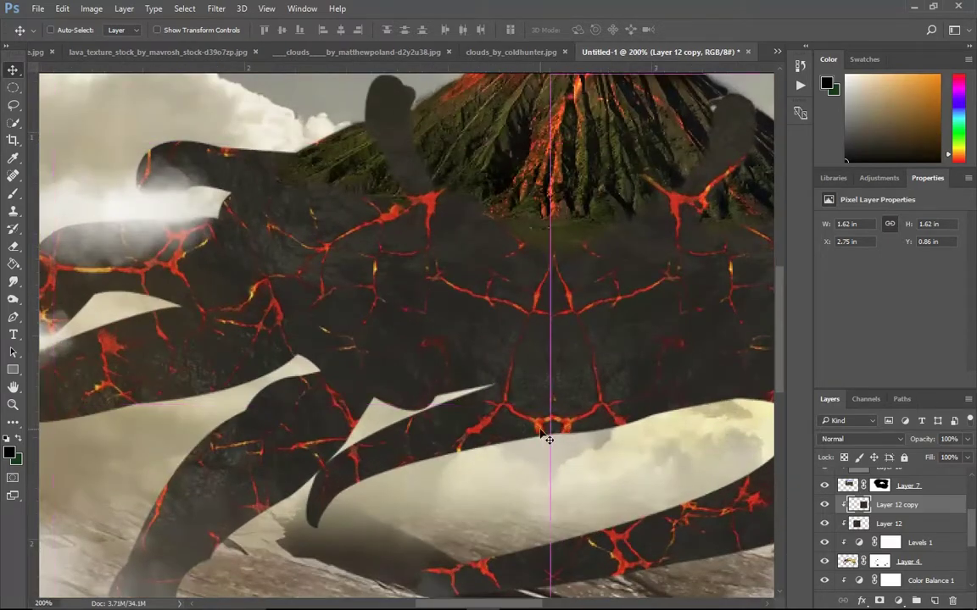
key("Right")
key("Right")
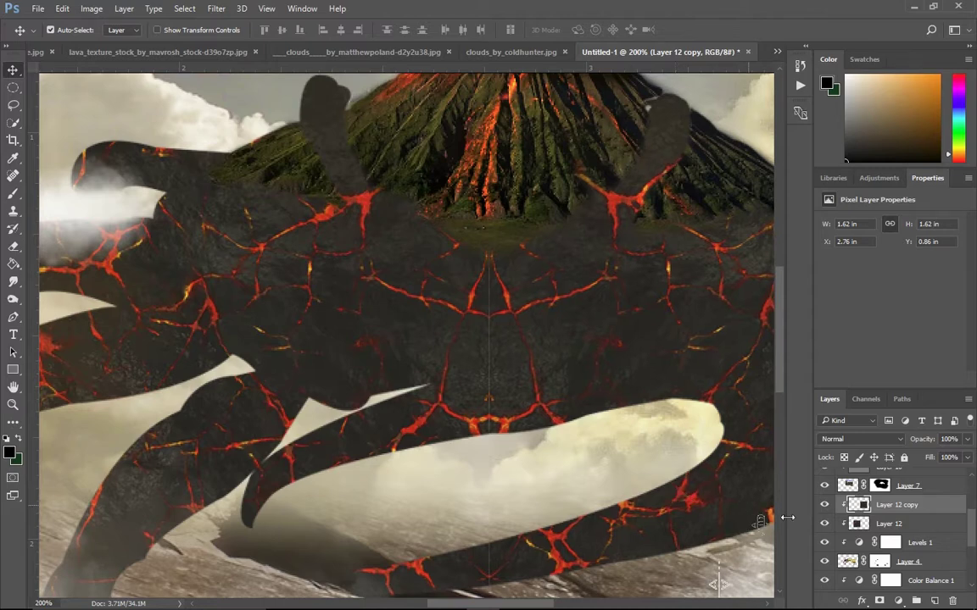
left_click(898, 439)
left_click(767, 287)
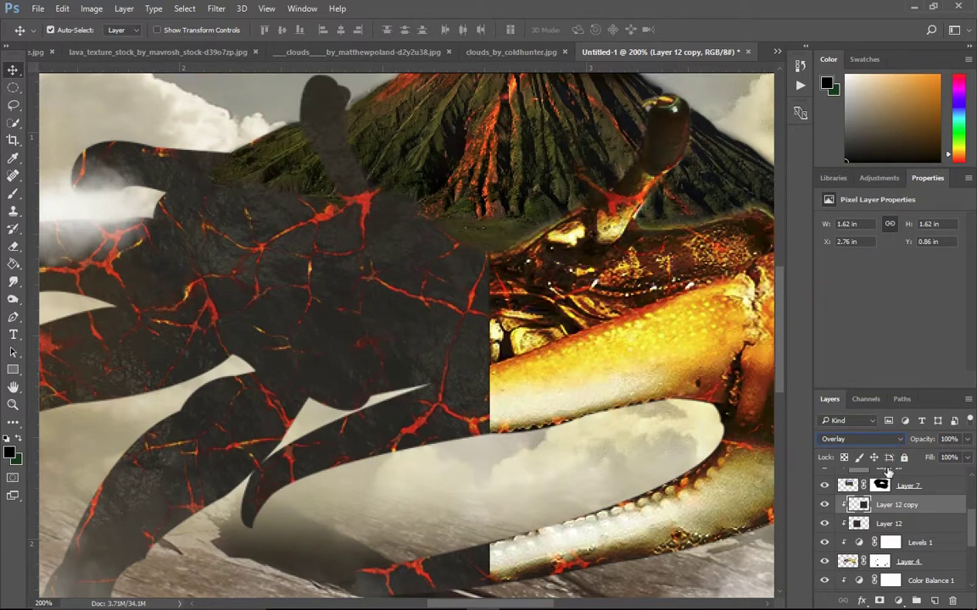
left_click(886, 524)
left_click(860, 439)
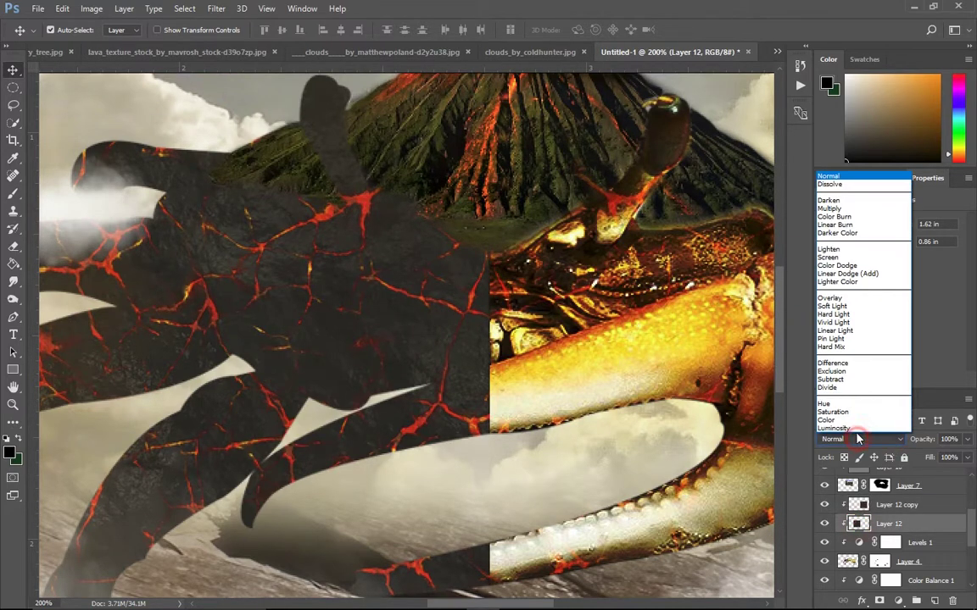
left_click(835, 297)
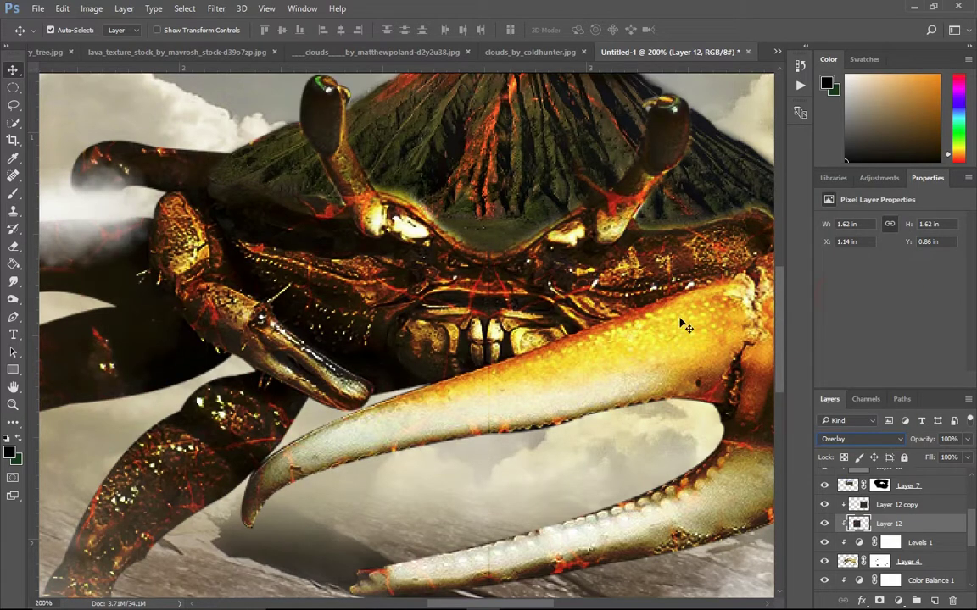
- Lower the opacity of Layer 12 copy and Layer 12 to about 80%
key("ctrl+minus")
key("ctrl+minus")
key("ctrl+minus")
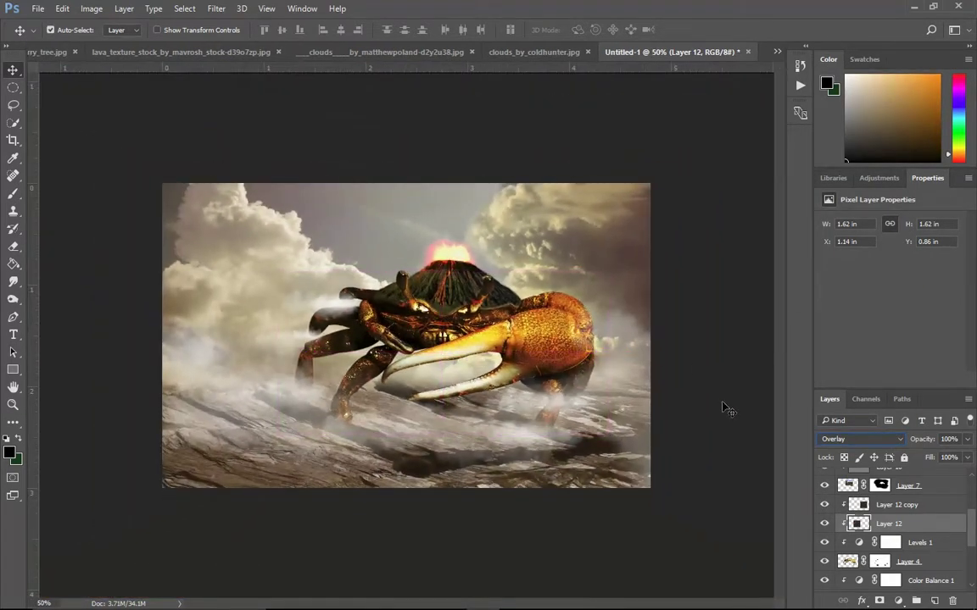
left_click(725, 408)
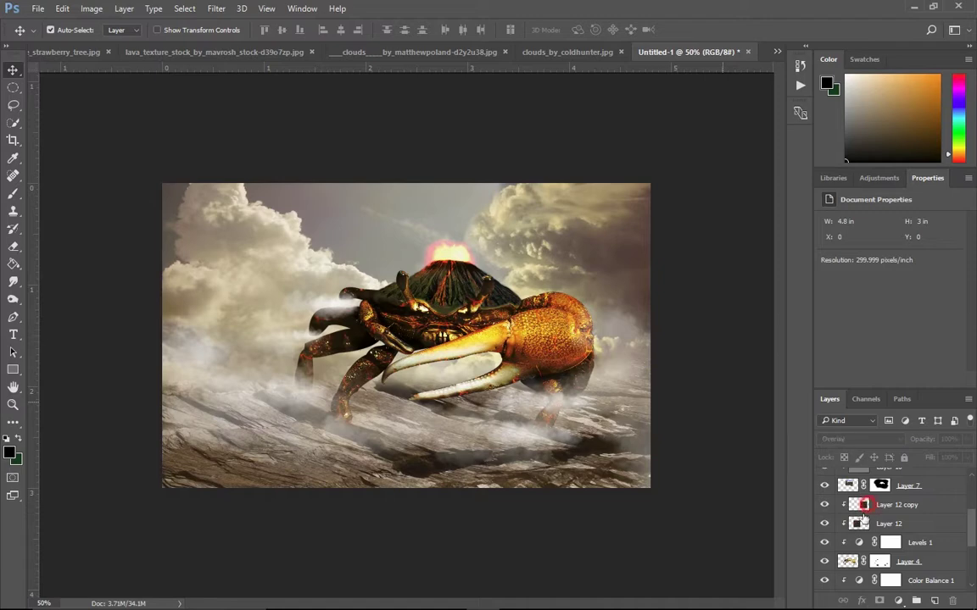
left_click(865, 504)
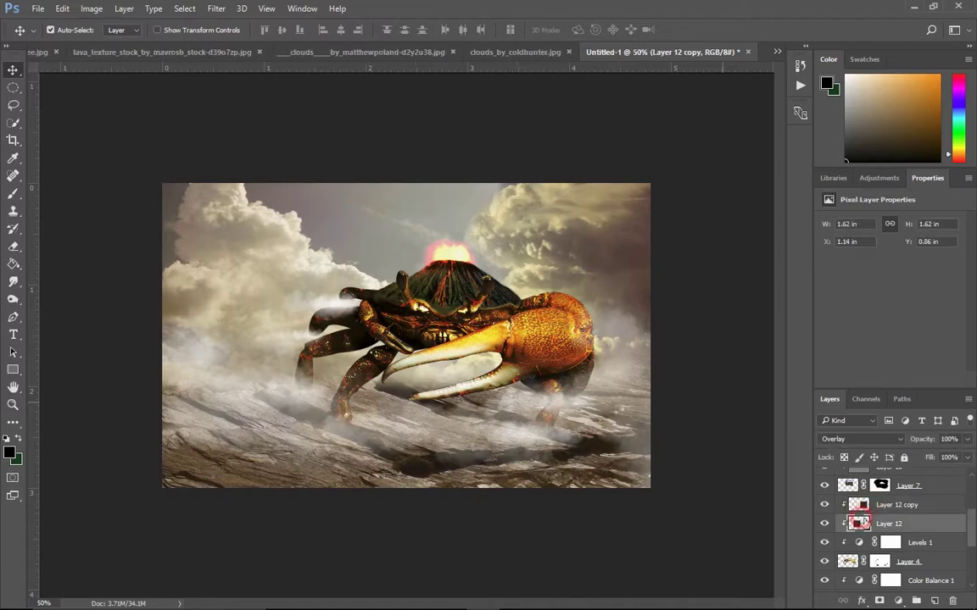
left_click(963, 443)
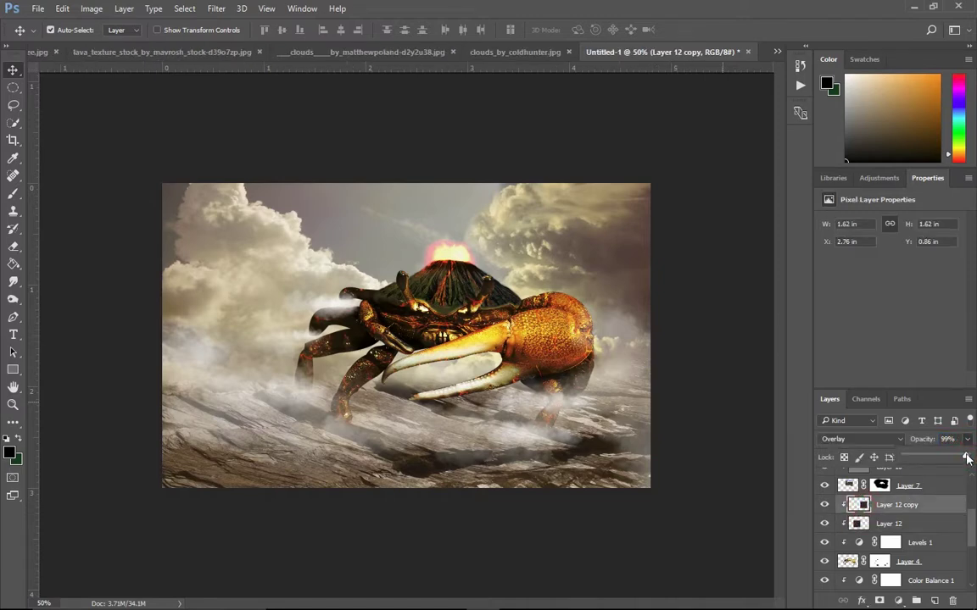
left_click_drag(955, 458, 938, 457)
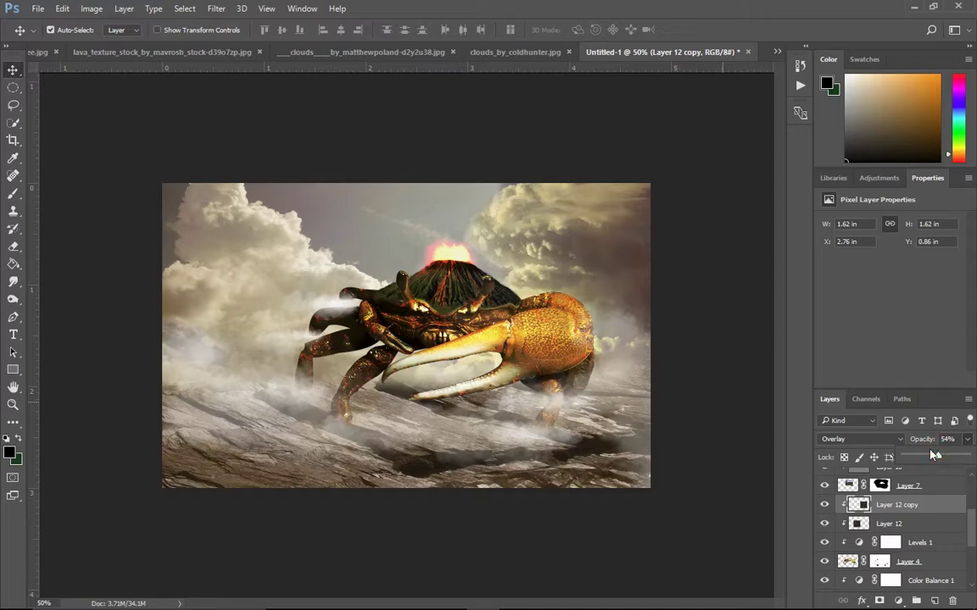
left_click_drag(928, 458, 951, 458)
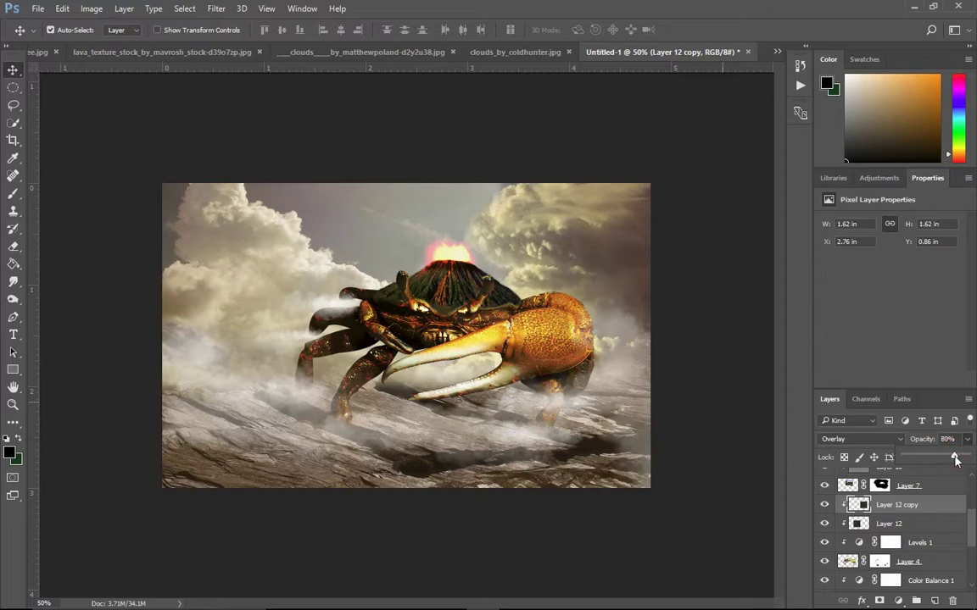
left_click(859, 525)
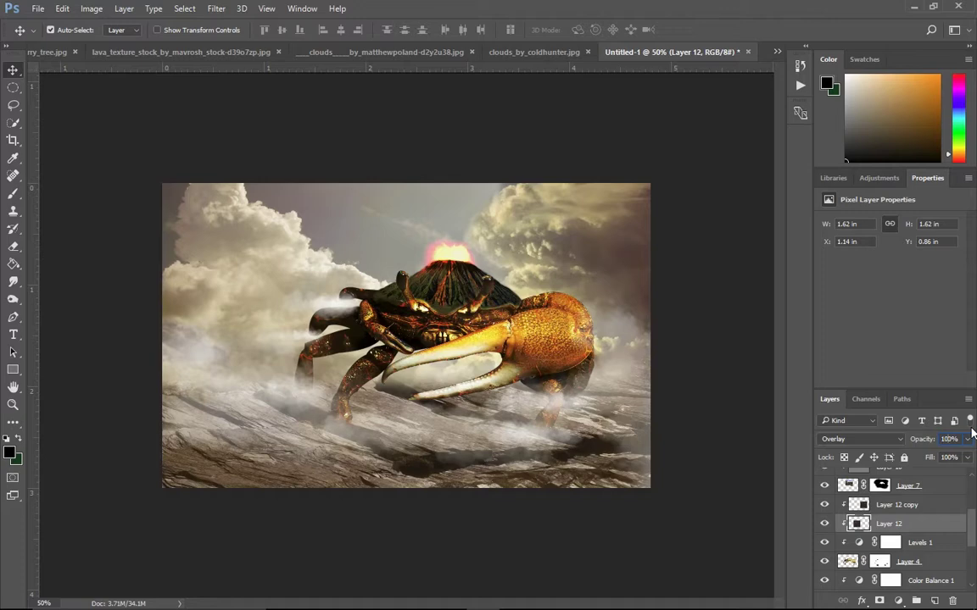
type("3")
type("0")
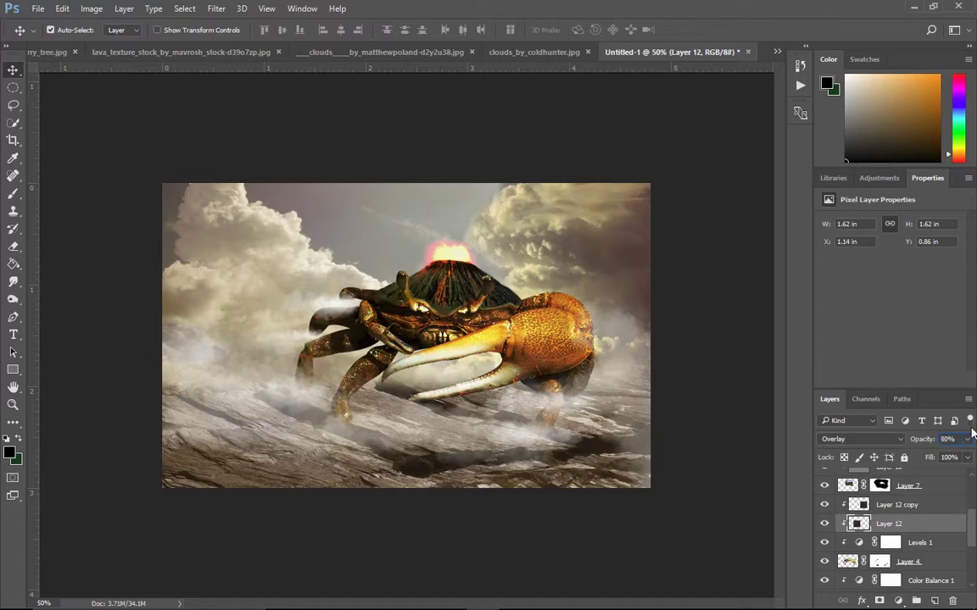
left_click(691, 333)
- Duplicate the crab photo Layer 4 with Ctrl+J
scroll(848, 509, "down", 2)
left_click(848, 516)
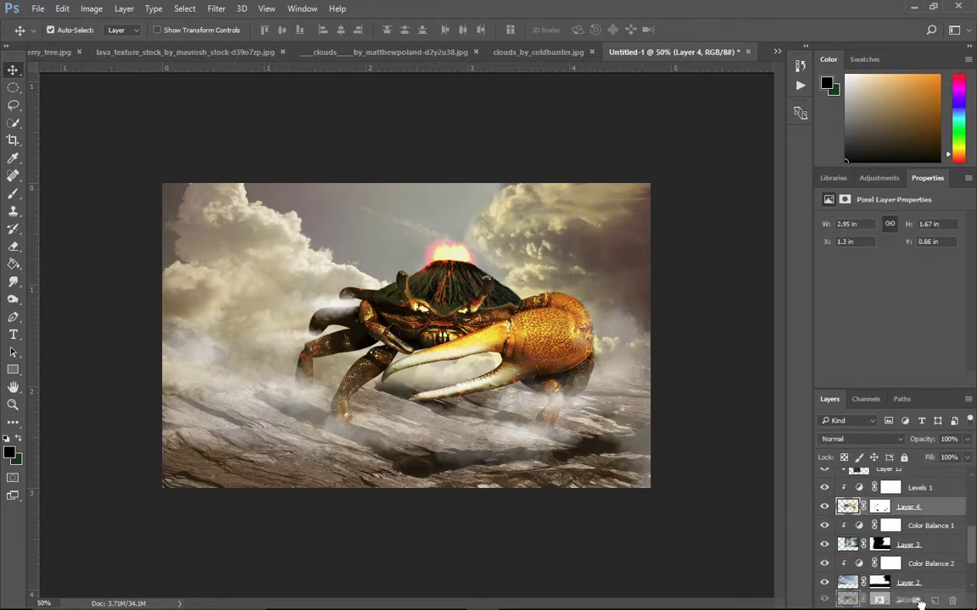
key("ctrl+j")
- Clip Layer 12 copy, Layer 12 and Levels 1 down onto the crab copy
scroll(882, 509, "up", 2)
scroll(899, 505, "up", 2)
left_click(904, 498)
right_click(904, 498)
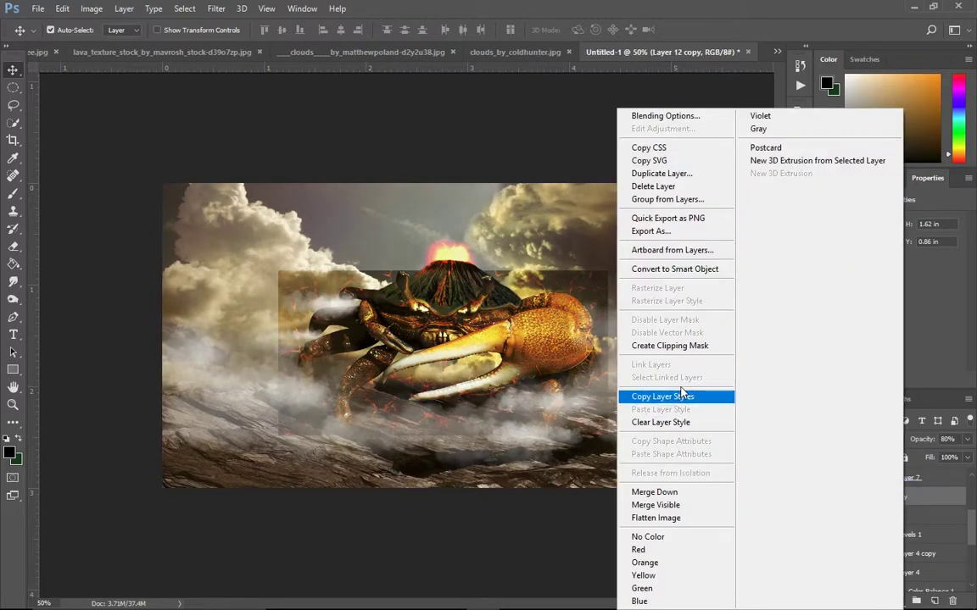
left_click(678, 345)
right_click(884, 517)
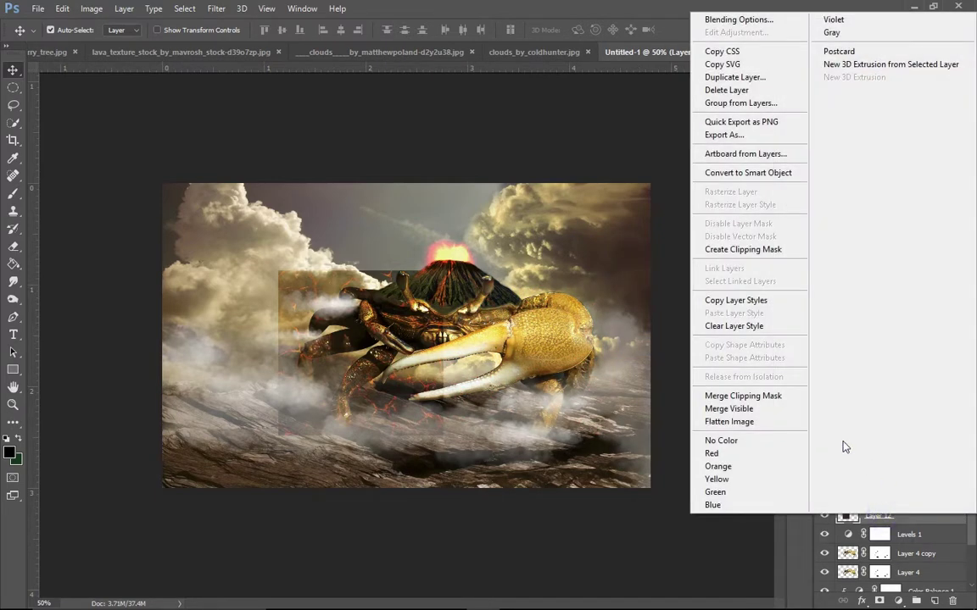
left_click(721, 248)
right_click(905, 535)
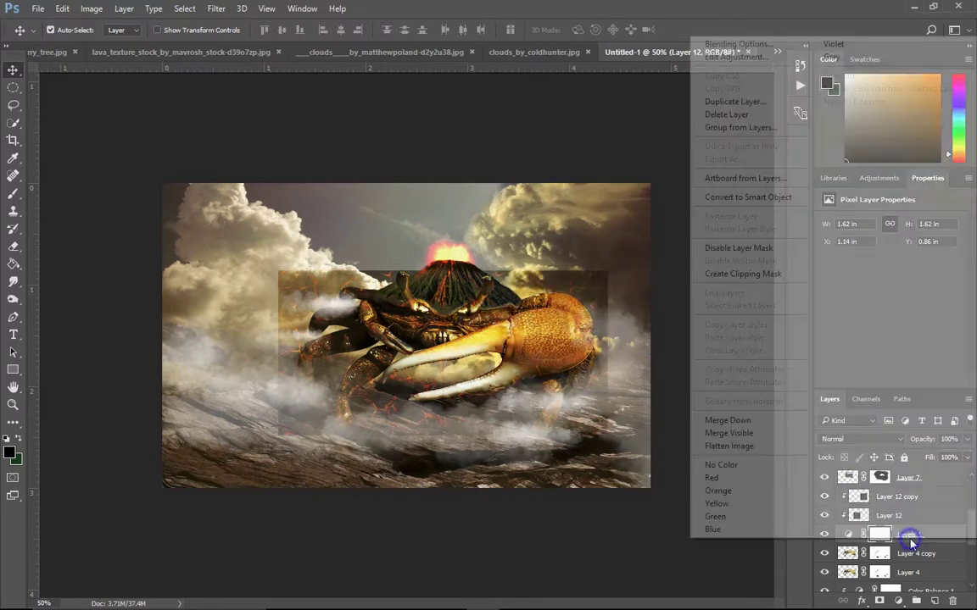
left_click(748, 276)
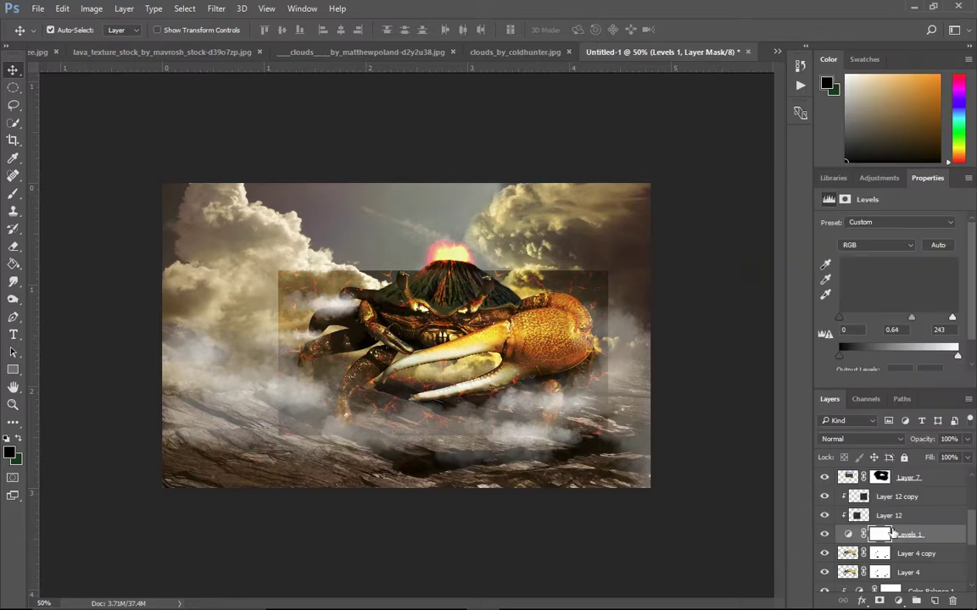
- Toggle Layer 4 copy, both Layer 12s and the volcano to compare their effects
left_click(848, 554)
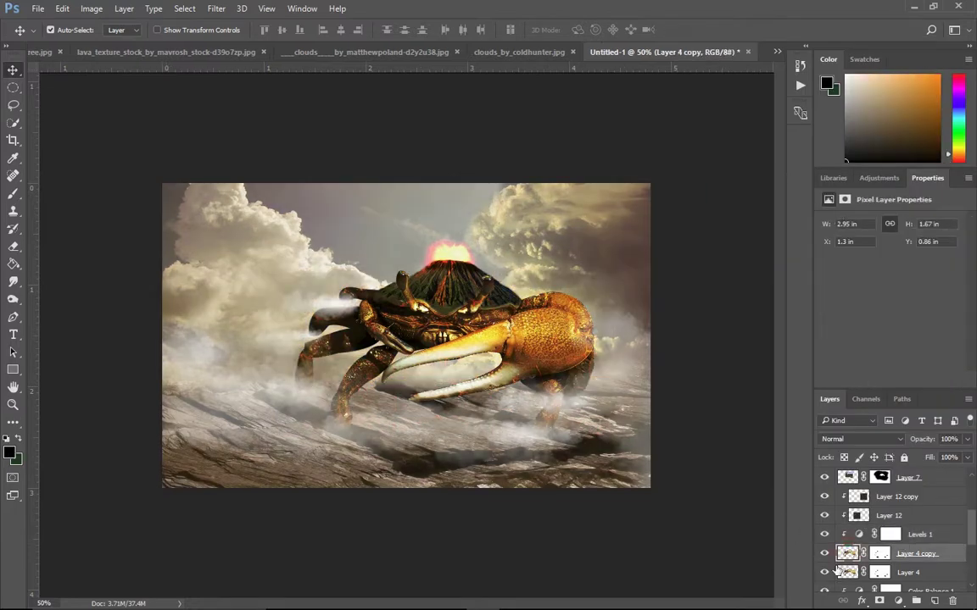
left_click(824, 555)
left_click(826, 556)
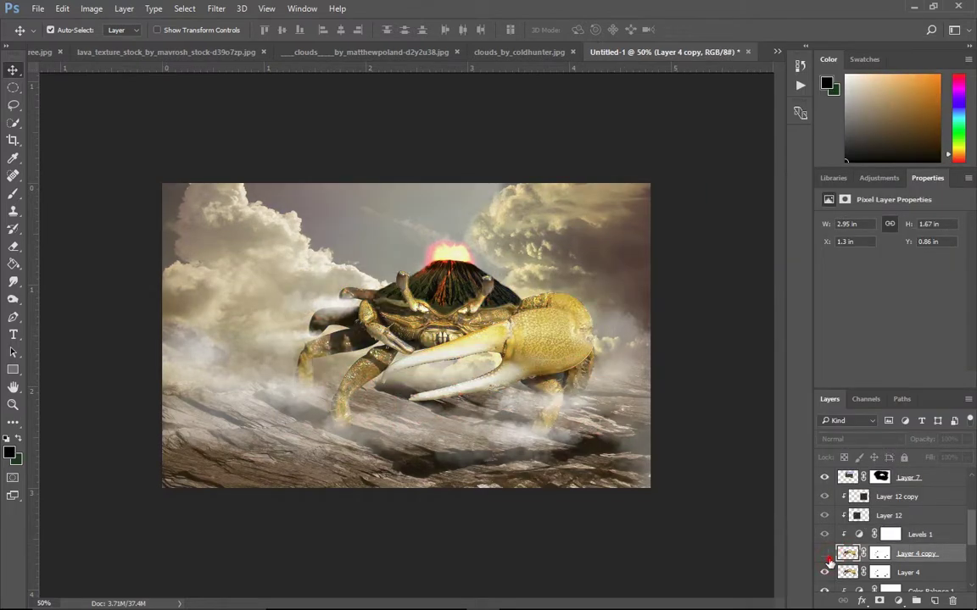
left_click(827, 499)
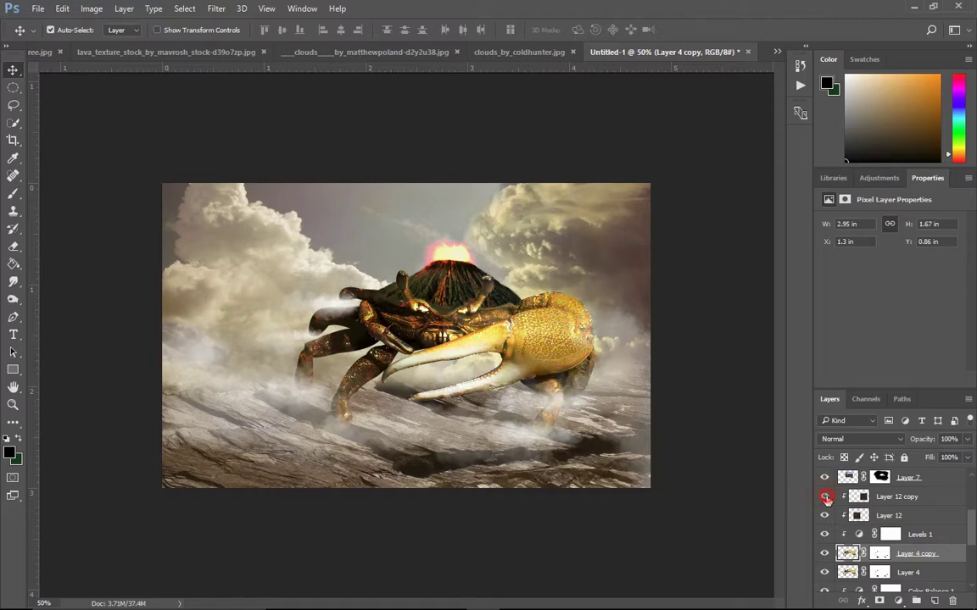
left_click(824, 515)
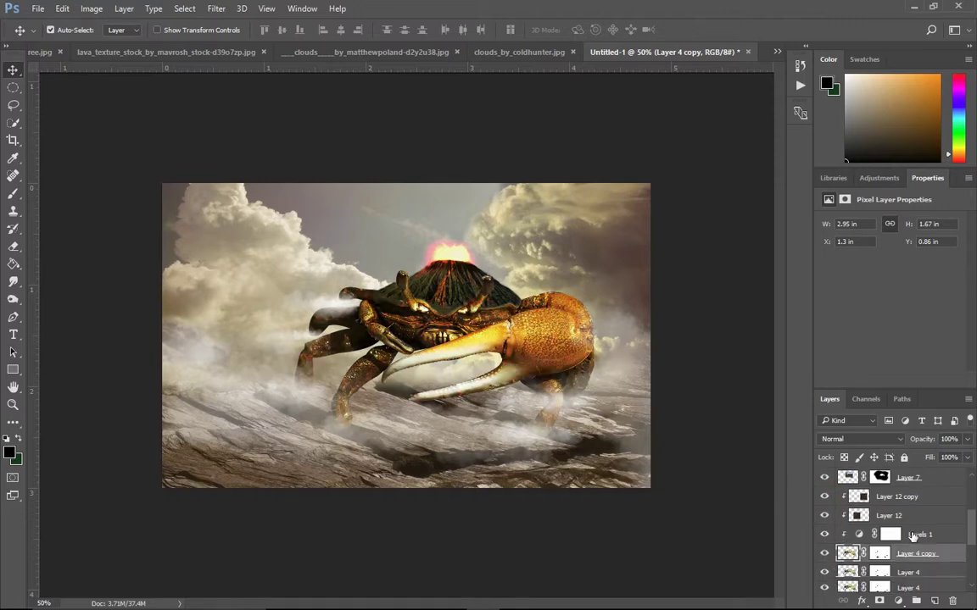
scroll(899, 543, "up", 1)
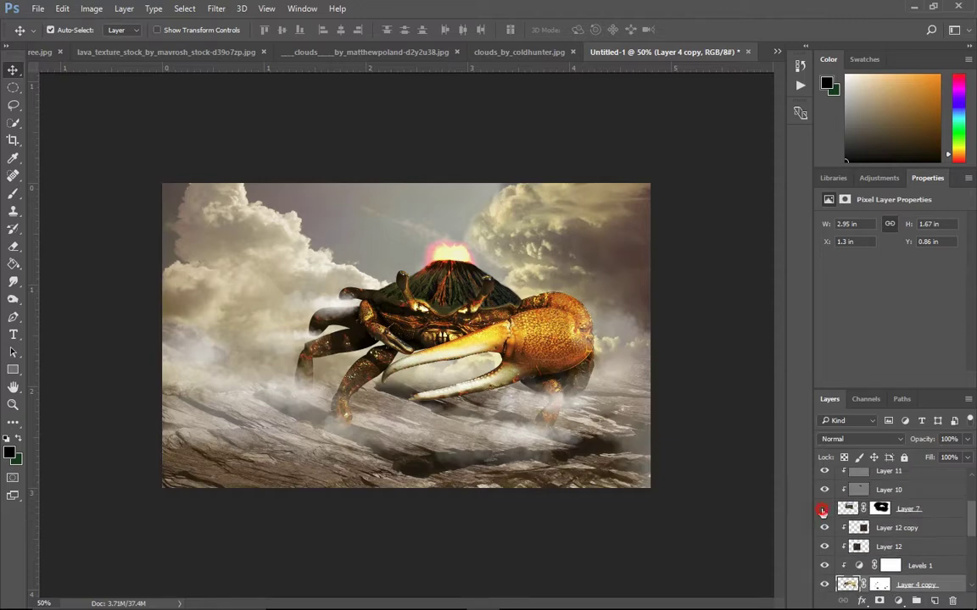
left_click(823, 510)
left_click(824, 509)
scroll(824, 521, "down", 1)
scroll(827, 534, "down", 2)
scroll(829, 551, "down", 1)
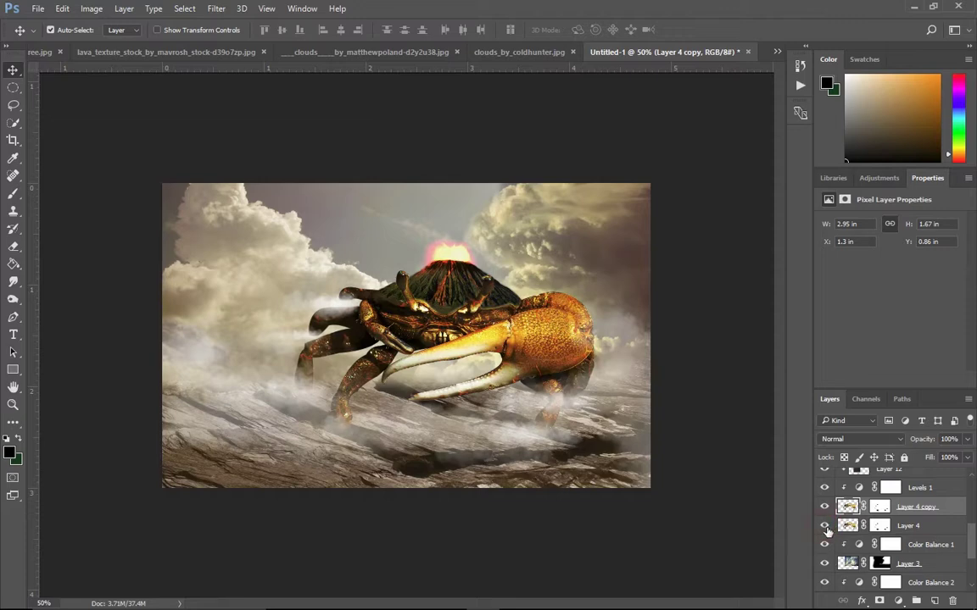
- Show Layer 4 again and put it into Free Transform
left_click(825, 526)
left_click(866, 527)
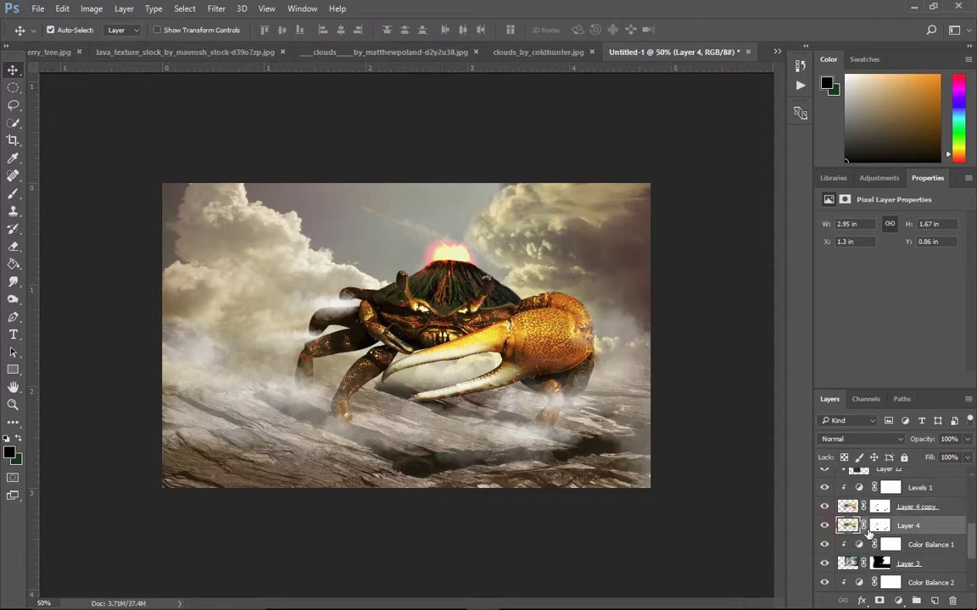
key("ctrl+t")
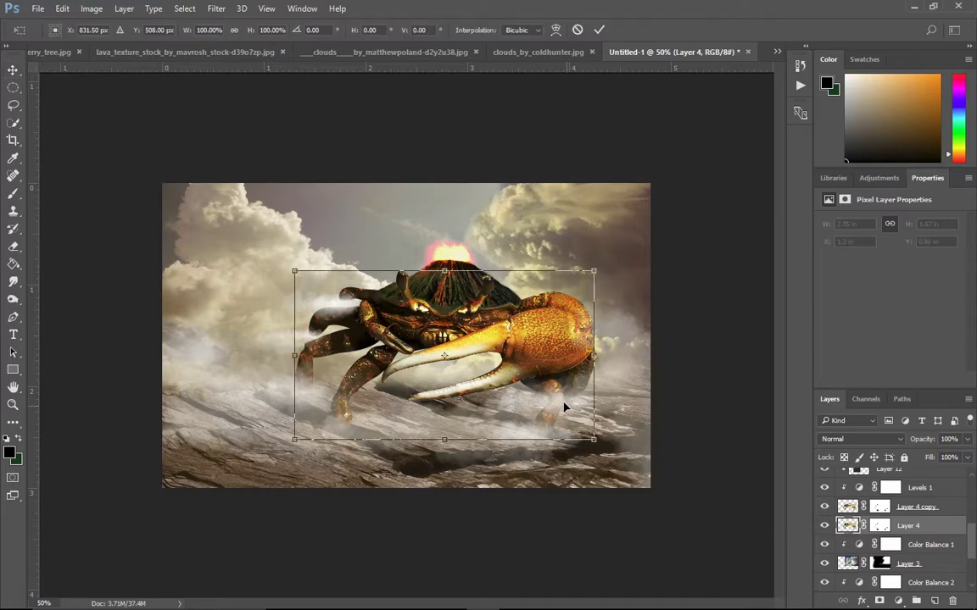
- Flip the Layer 4 crab vertically, move it below the original, and perspective-slant its bottom leftward
right_click(513, 405)
left_click(570, 589)
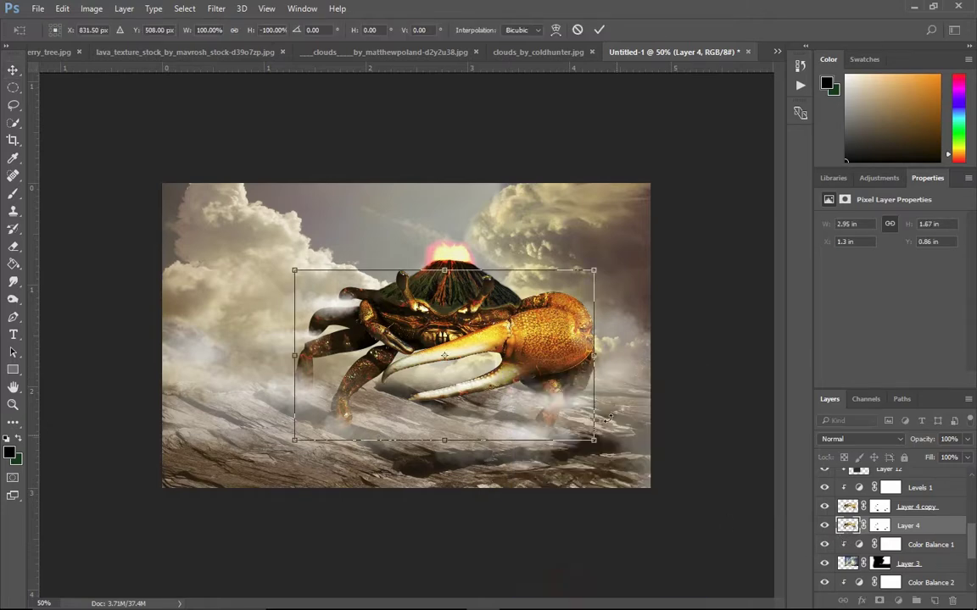
mouse_move(489, 415)
left_mouse_down()
mouse_move(493, 467)
mouse_move(475, 505)
mouse_move(485, 488)
mouse_move(476, 494)
left_mouse_up()
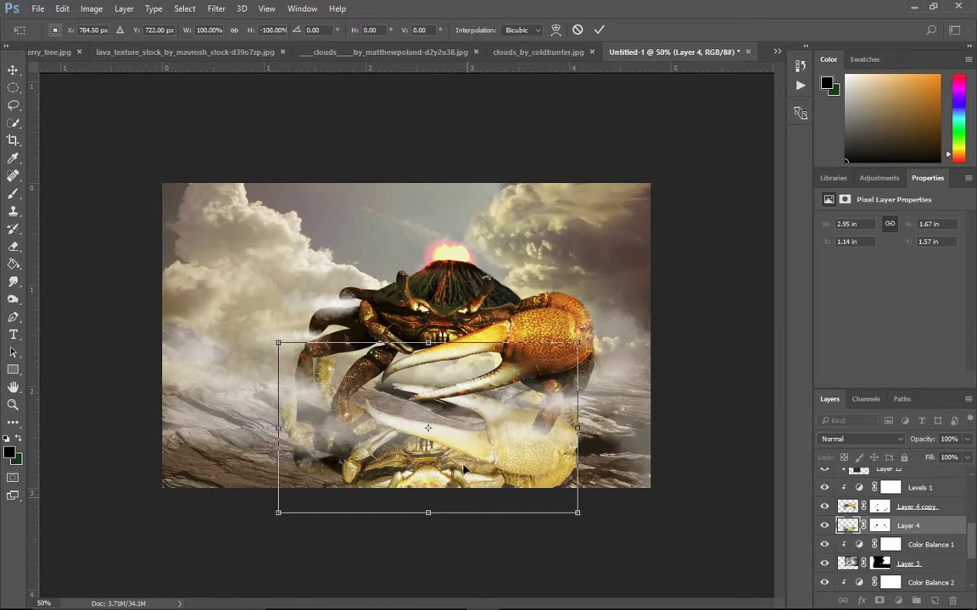
right_click(465, 454)
left_click(525, 318)
left_click_drag(434, 514, 400, 515)
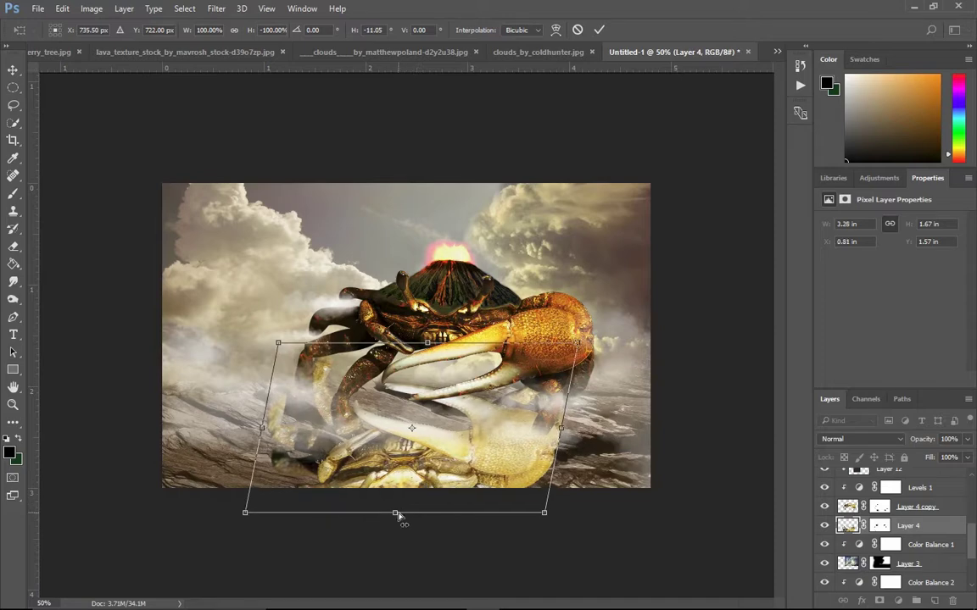
key("Return")
- Squash the flipped crab's height to about 82% and commit
right_click(439, 479)
left_click(447, 458)
key("ctrl+t")
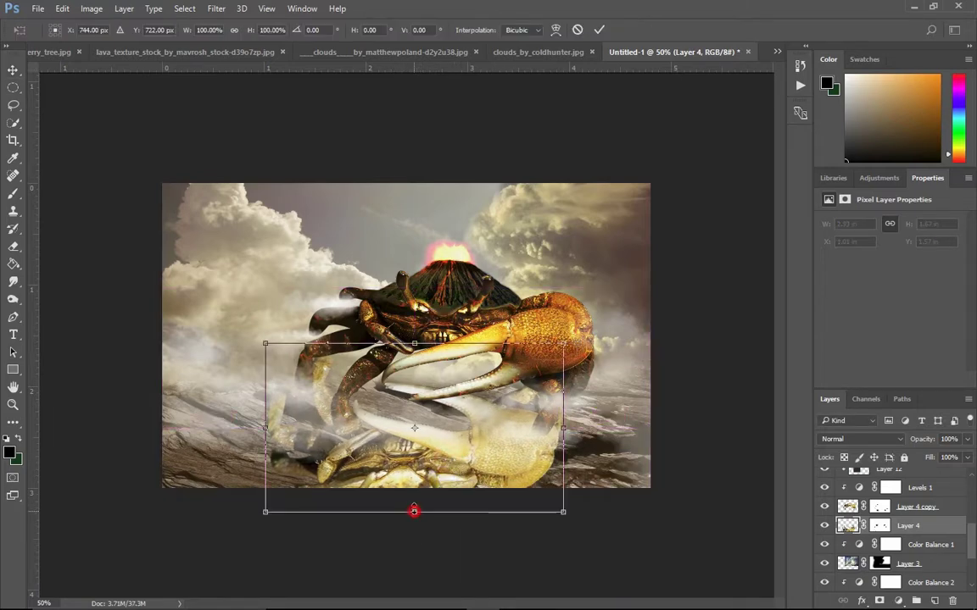
left_click_drag(414, 512, 452, 481)
key("Return")
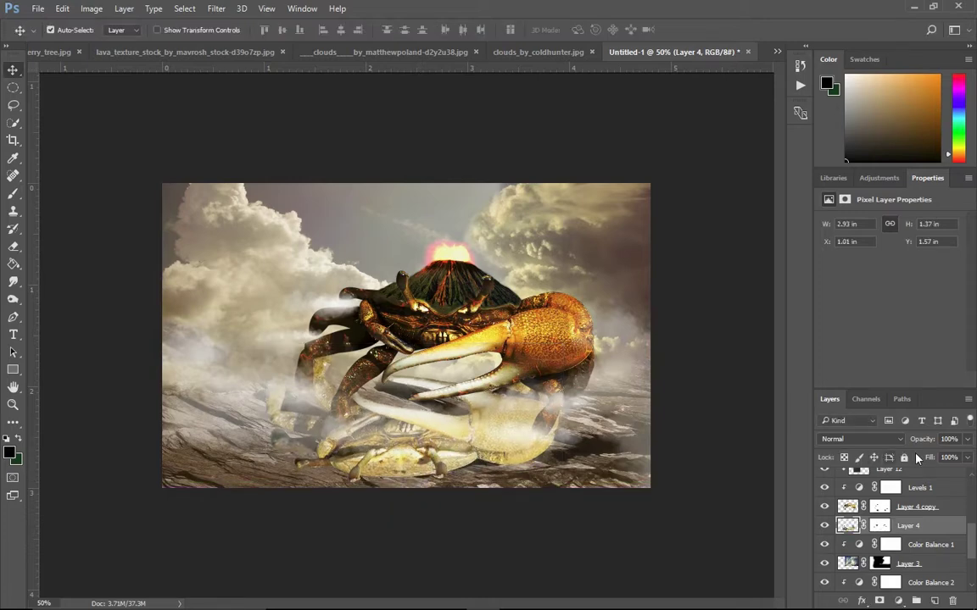
- Blacken the flipped crab with a clipped Hue/Saturation at Lightness -100, then set Layer 4 to 62% opacity
left_click(899, 601)
left_click(873, 437)
left_click(870, 380)
mouse_move(889, 323)
left_mouse_down()
mouse_move(813, 323)
mouse_move(800, 351)
left_mouse_up()
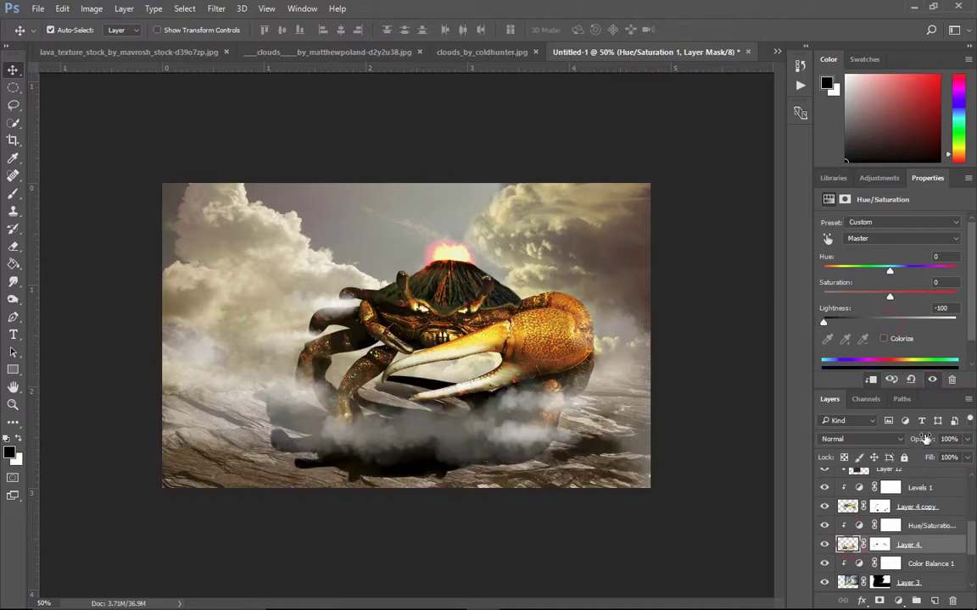
left_click(849, 547)
mouse_move(911, 437)
left_mouse_down()
mouse_move(892, 434)
mouse_move(904, 437)
left_mouse_up()
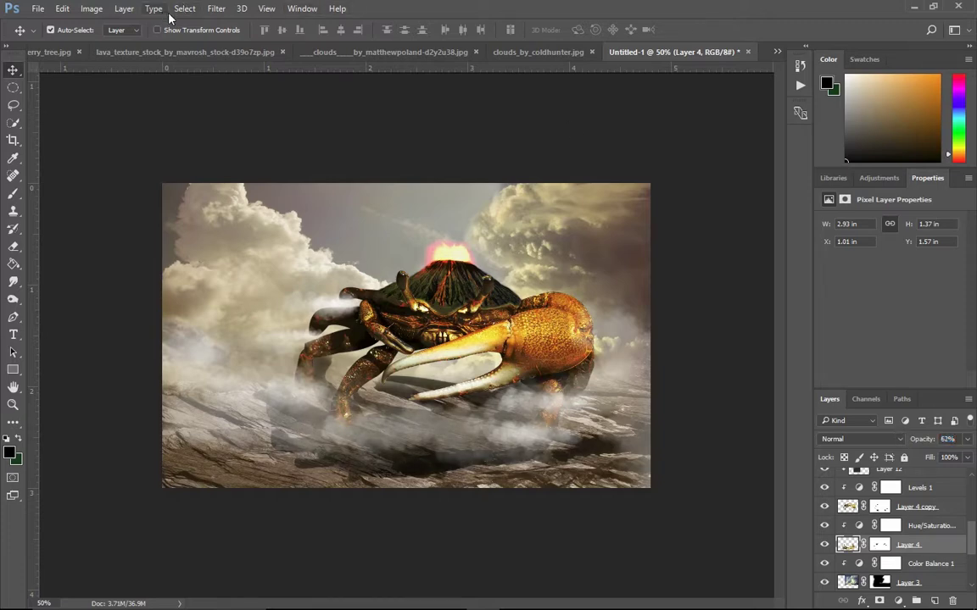
- Apply an 8.4-pixel Gaussian Blur to the crab shadow
left_click(216, 9)
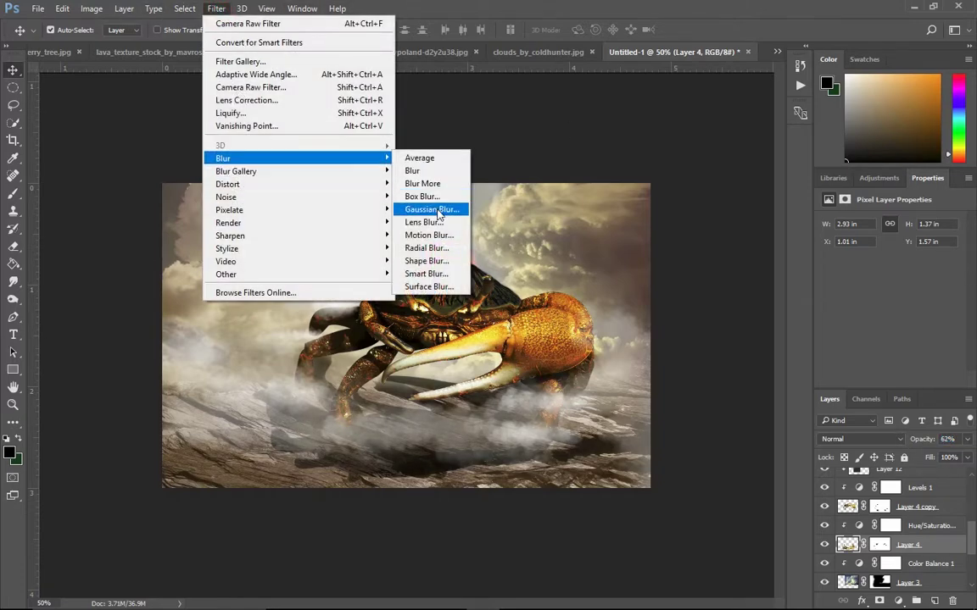
left_click(433, 210)
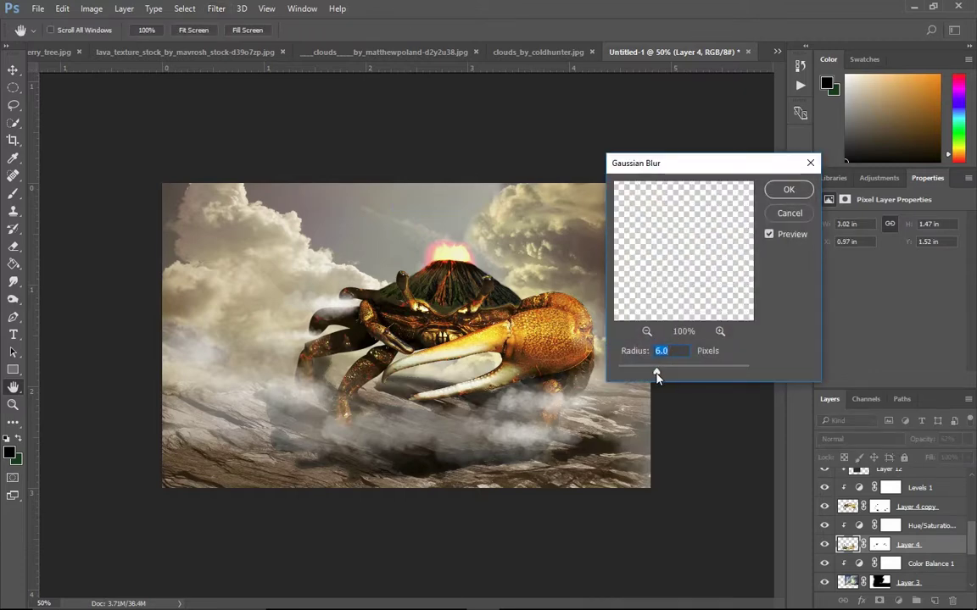
left_click_drag(678, 374, 677, 371)
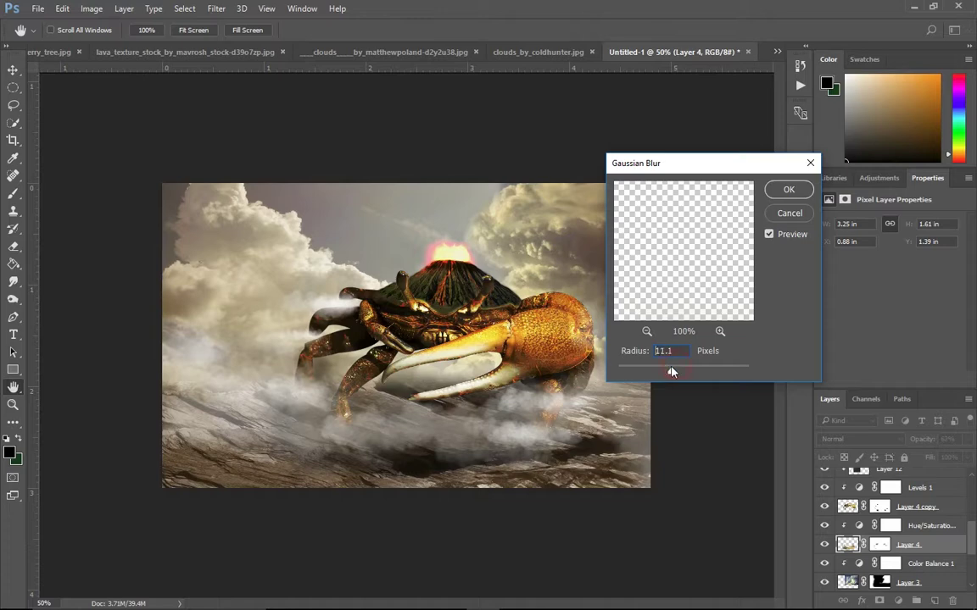
left_click_drag(607, 371, 656, 376)
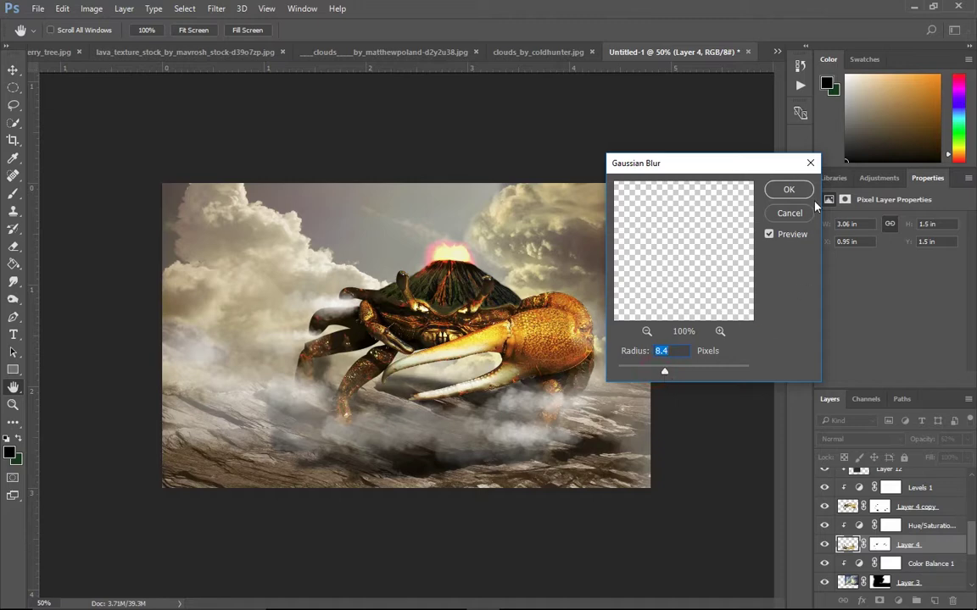
left_click(788, 190)
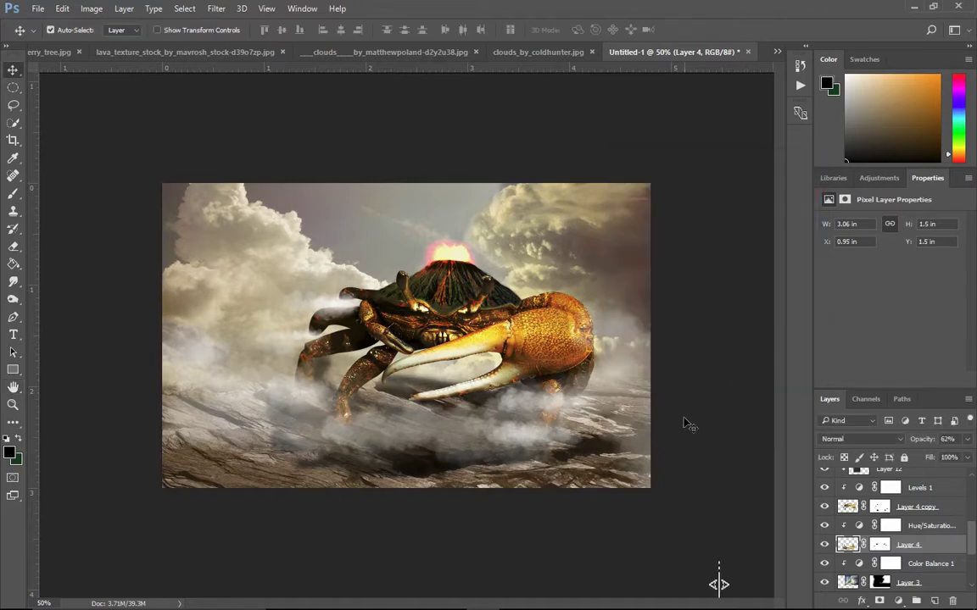
- Compare the shadow on and off, then lower its opacity to 51%
scroll(881, 547, "down", 1)
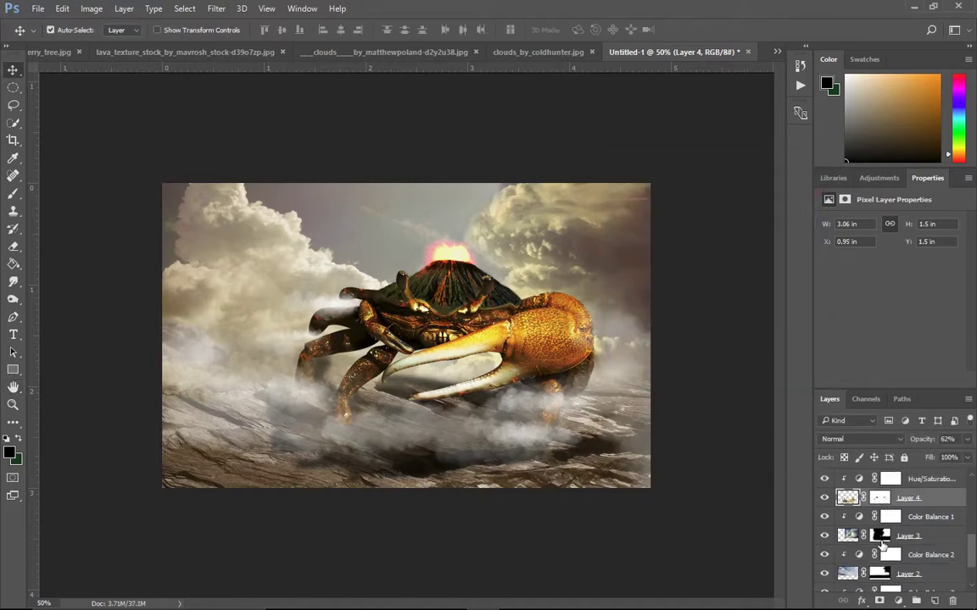
left_click(822, 527)
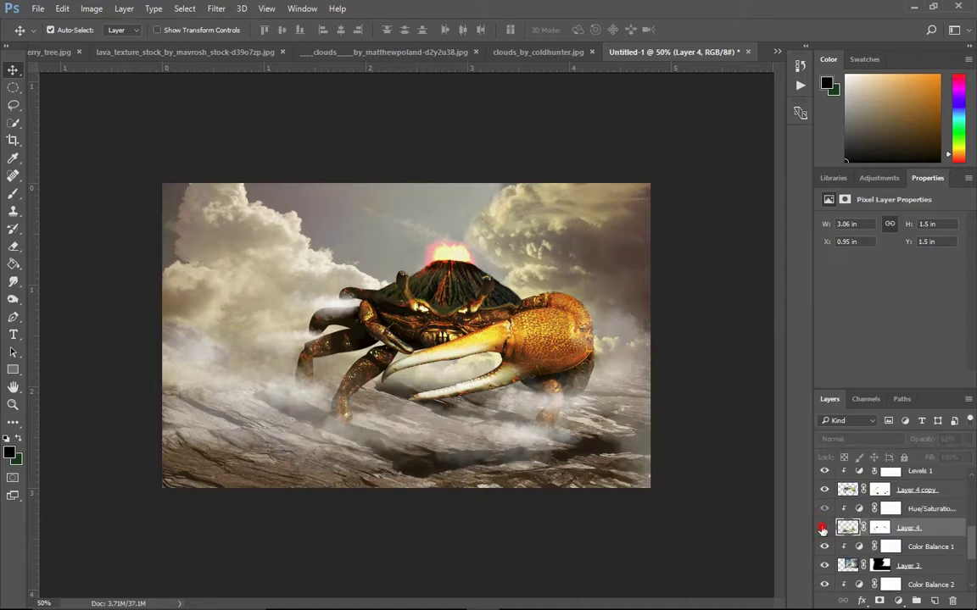
left_click(822, 528)
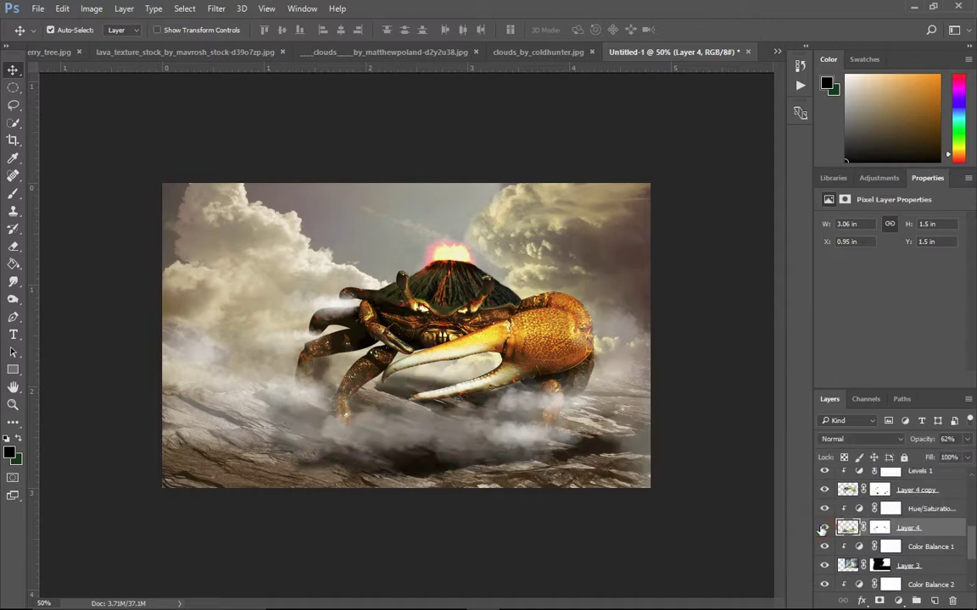
left_click_drag(926, 441, 922, 443)
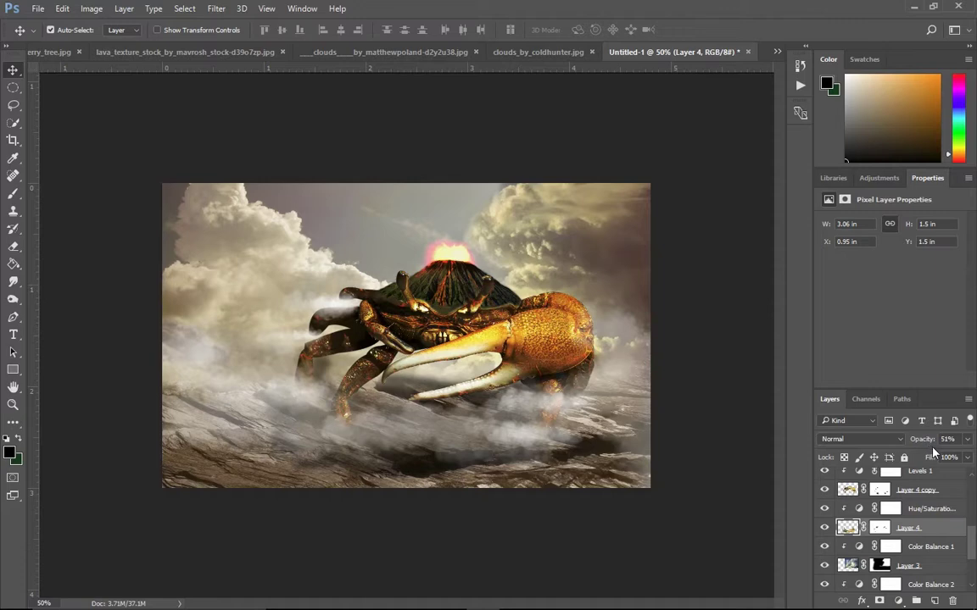
scroll(863, 534, "up", 2)
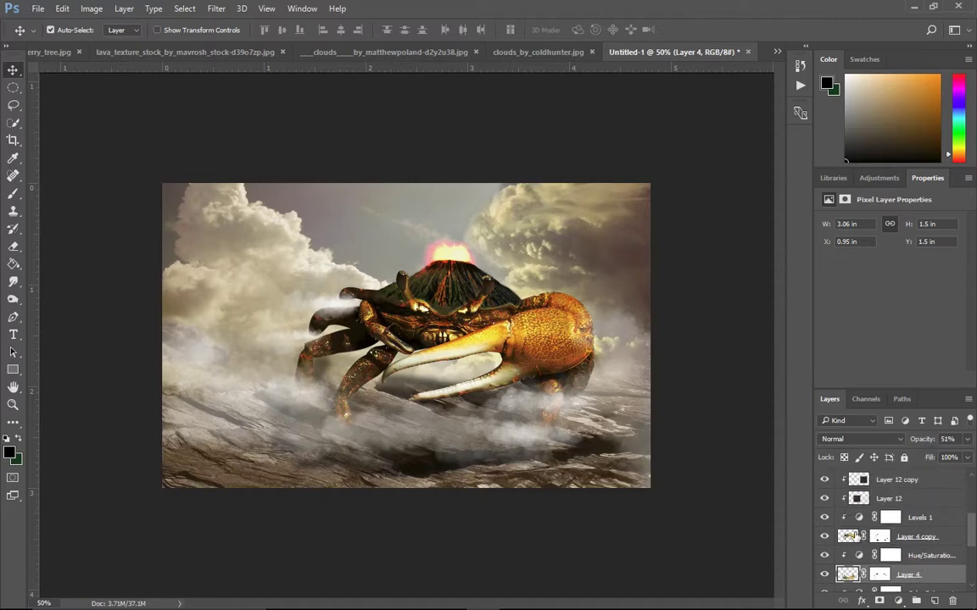
- On Layer 4 copy, tone the crab's face, jaw, left arm, back and legs with a 50 px brush
left_click(855, 536)
scroll(856, 529, "up", 2)
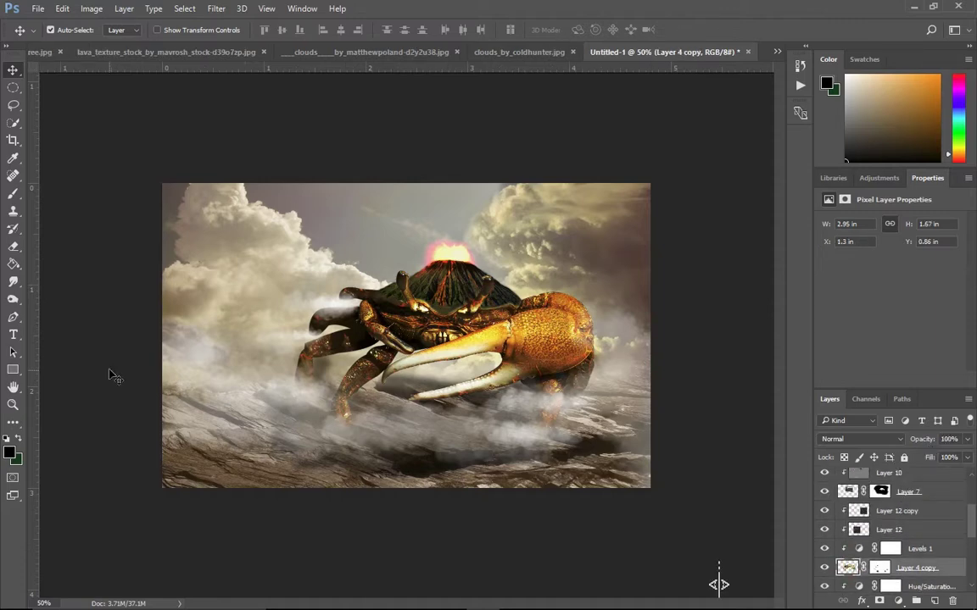
left_click(13, 298)
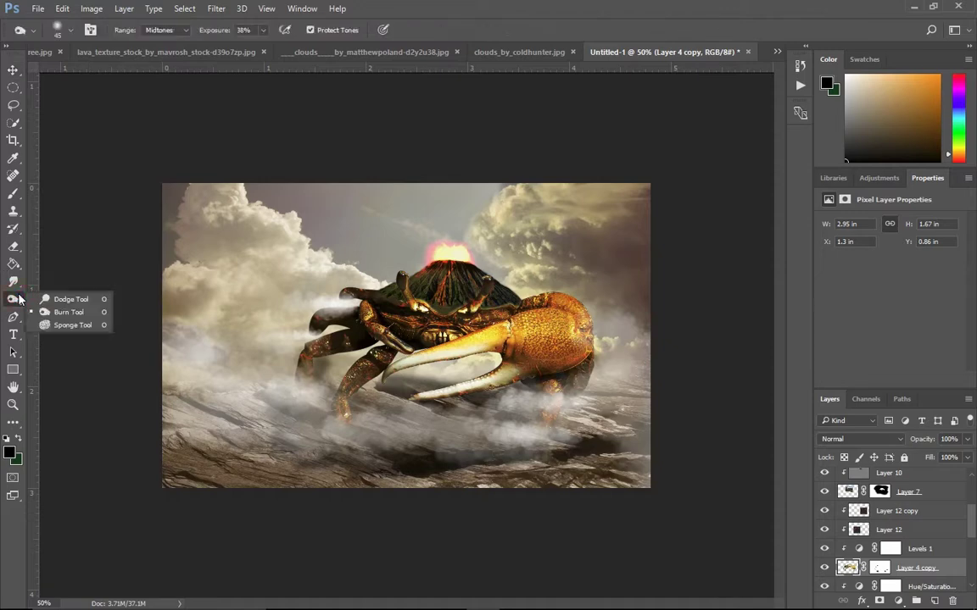
left_click(68, 312)
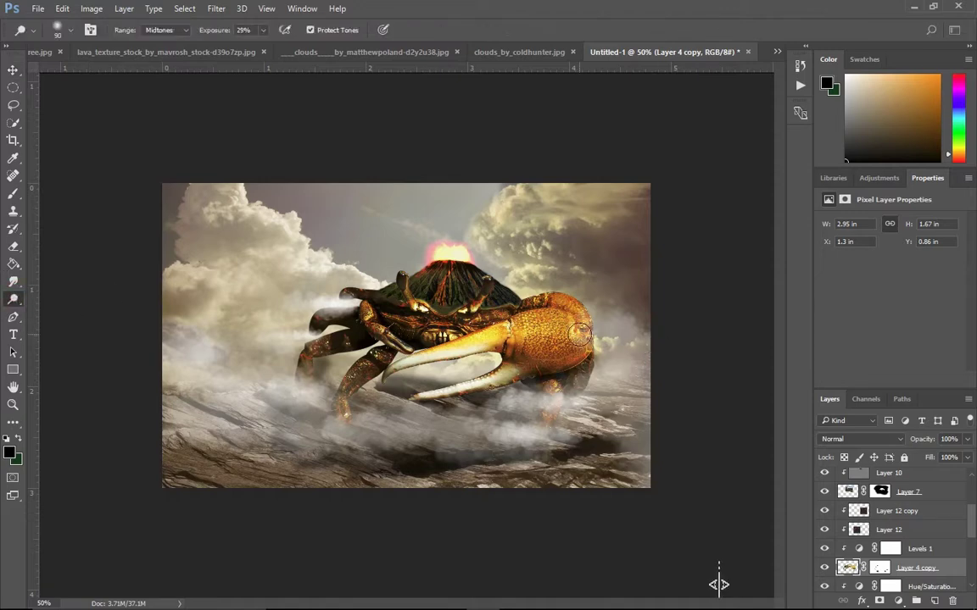
key("ctrl+plus")
key("ctrl+plus")
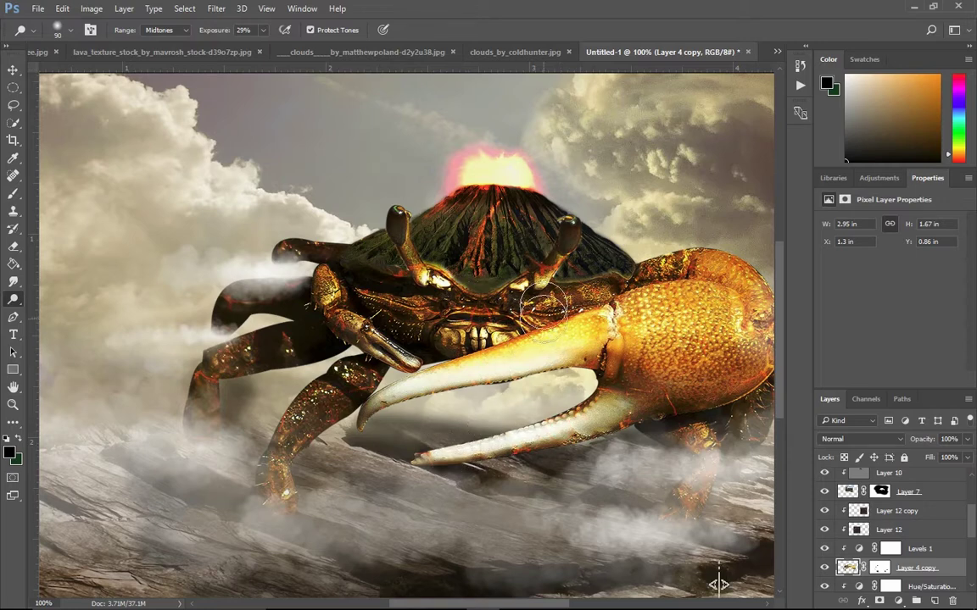
key("bracketleft")
key("bracketleft")
key("bracketleft")
key("bracketleft")
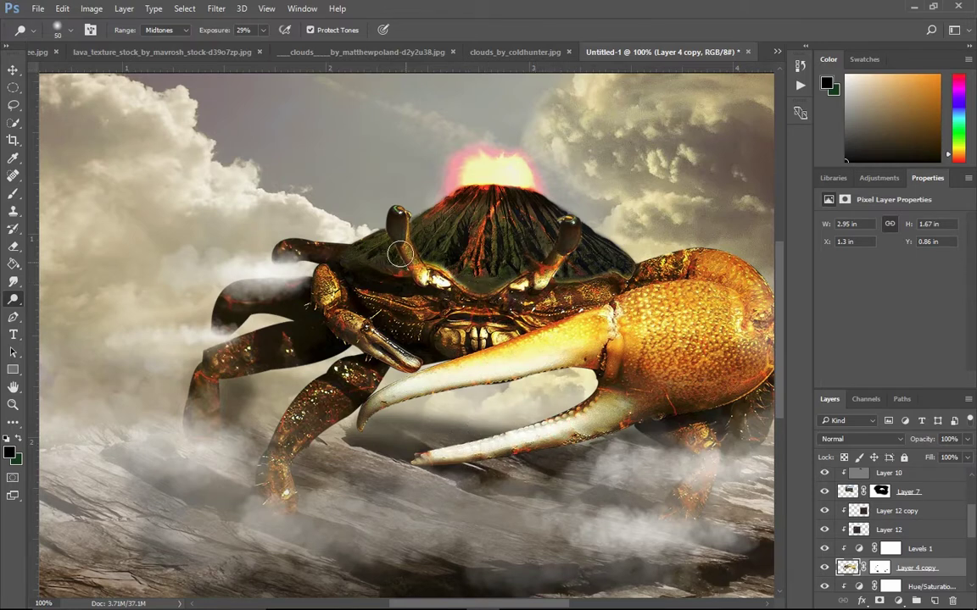
left_click_drag(457, 312, 410, 345)
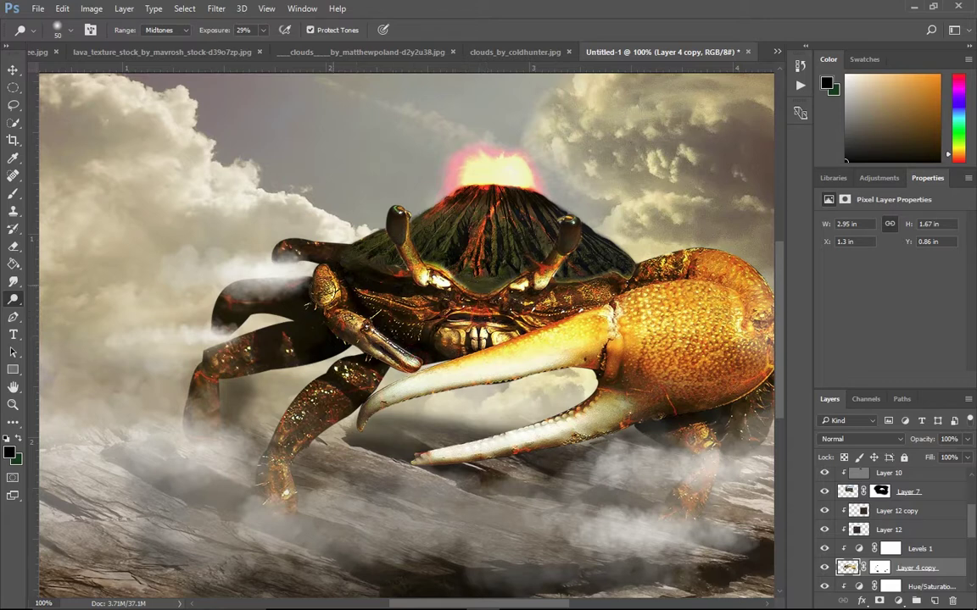
mouse_move(413, 361)
left_mouse_down()
mouse_move(302, 348)
mouse_move(273, 446)
left_mouse_up()
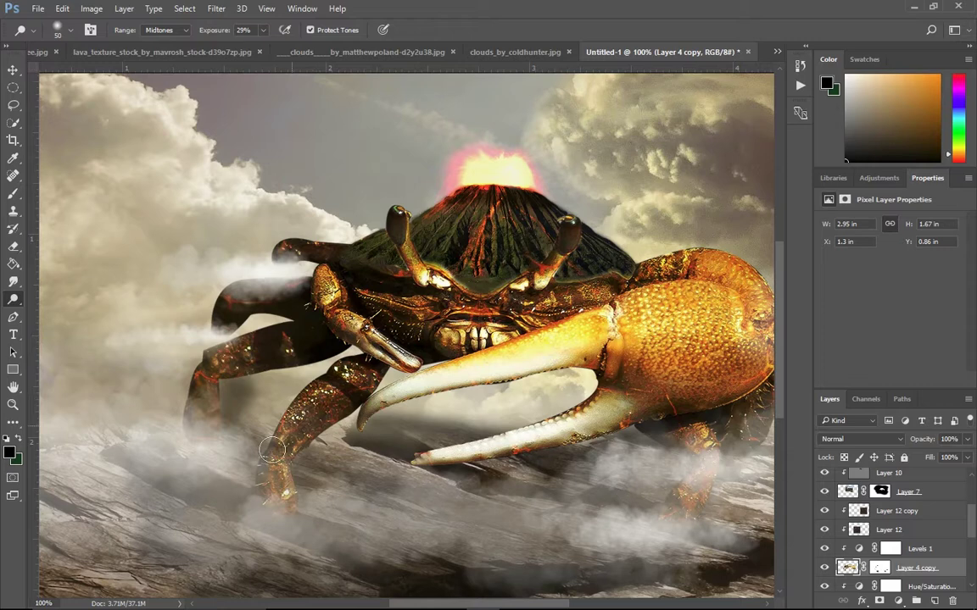
mouse_move(268, 501)
left_mouse_down()
mouse_move(215, 359)
mouse_move(233, 359)
mouse_move(201, 417)
left_mouse_up()
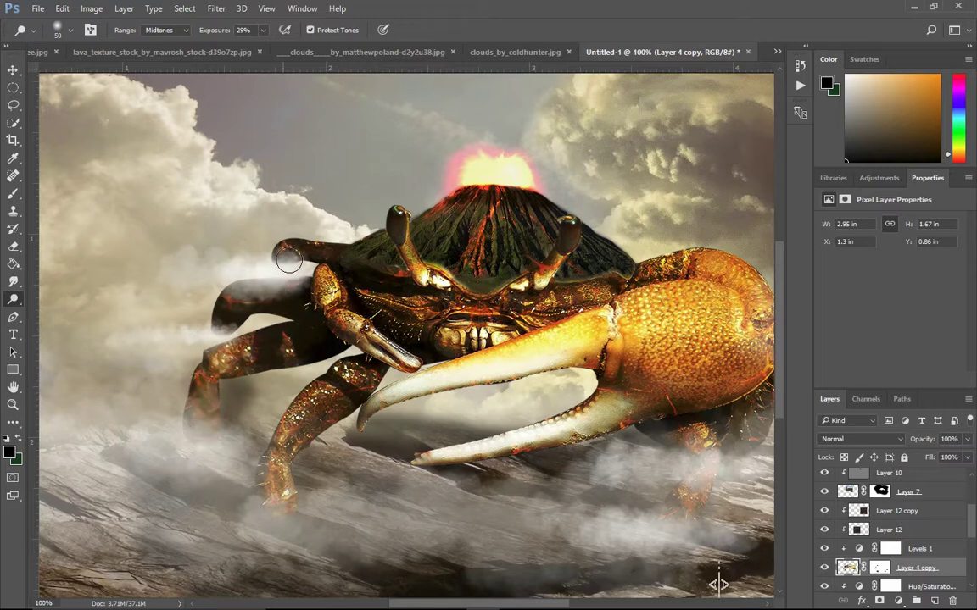
- On Layer 7, tone the shell edge and lighten the volcano's lower centre
scroll(863, 540, "up", 2)
scroll(863, 540, "up", 2)
left_click(858, 512)
scroll(882, 534, "down", 2)
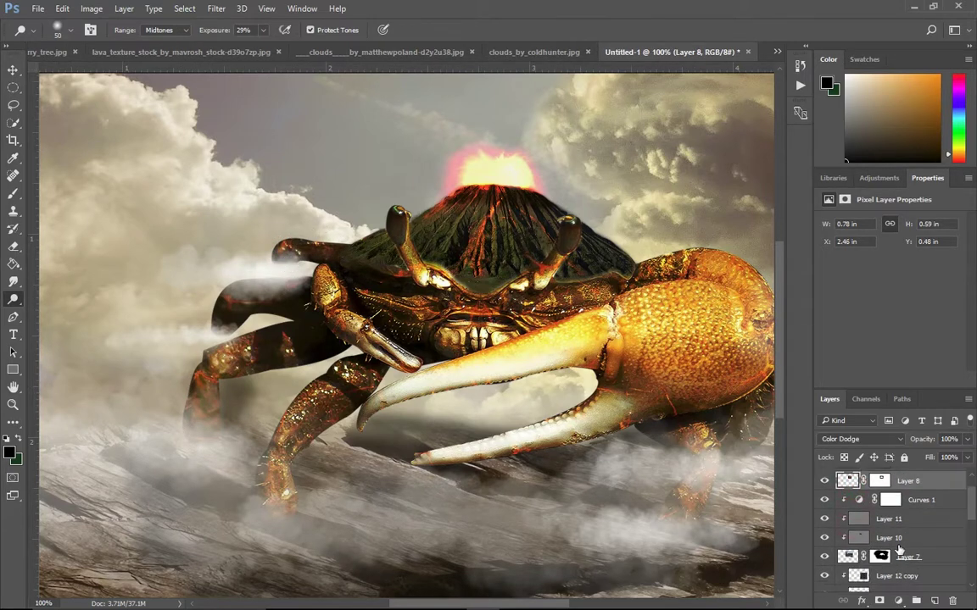
left_click(854, 559)
left_click(824, 556)
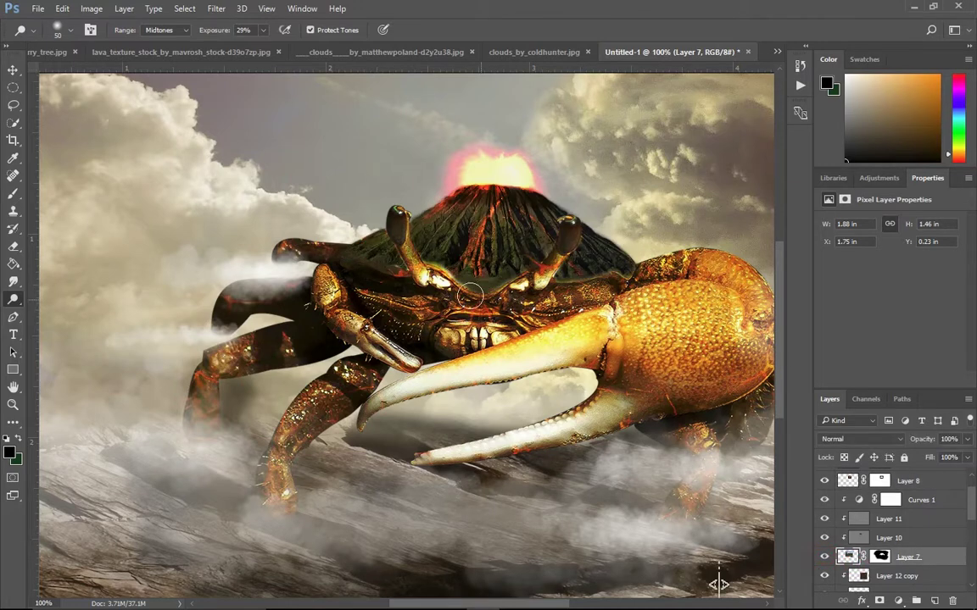
mouse_move(477, 281)
left_mouse_down()
mouse_move(628, 269)
mouse_move(369, 231)
mouse_move(381, 268)
mouse_move(343, 222)
mouse_move(436, 245)
left_mouse_up()
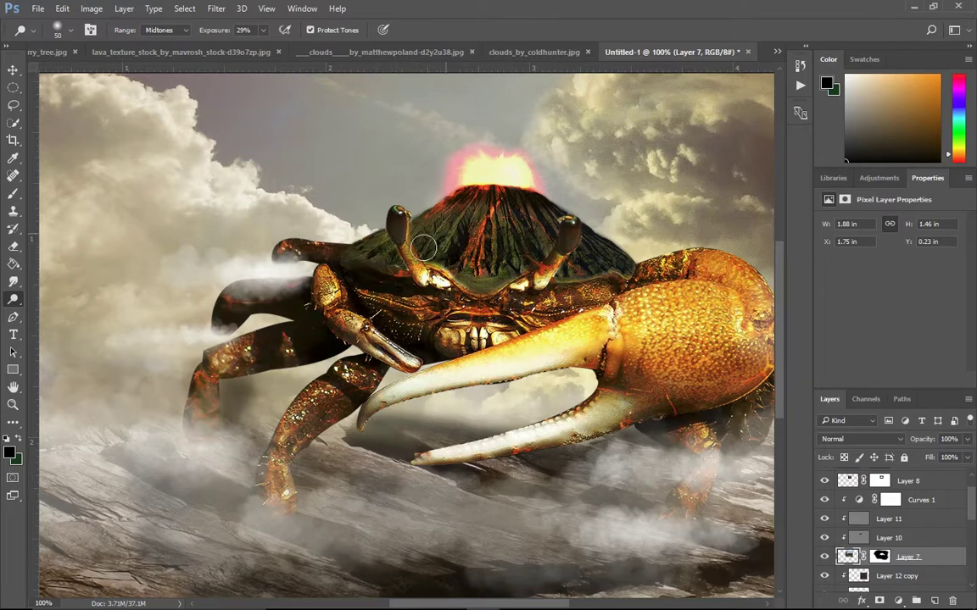
left_click_drag(447, 230, 523, 244)
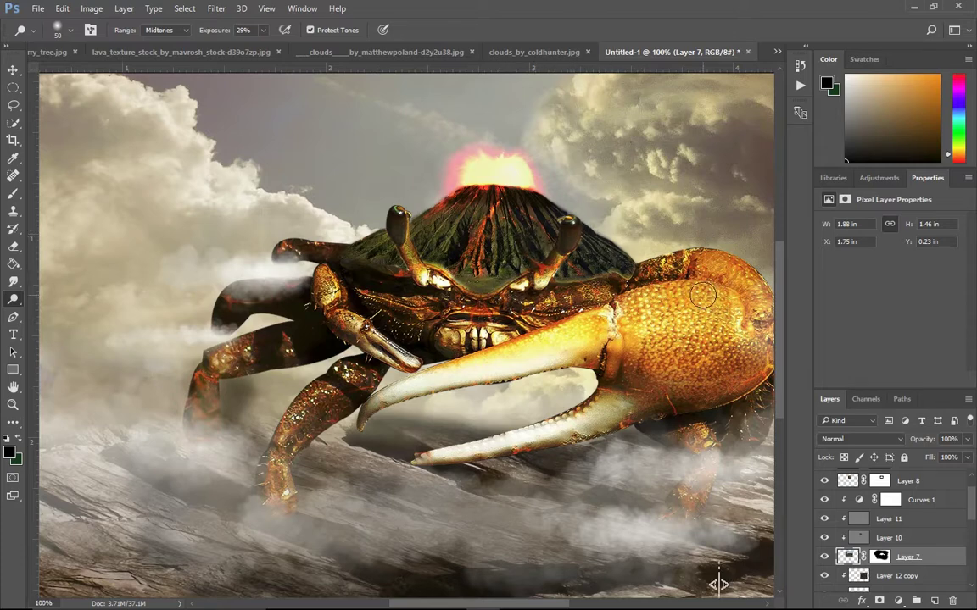
key("ctrl+minus")
key("ctrl+minus")
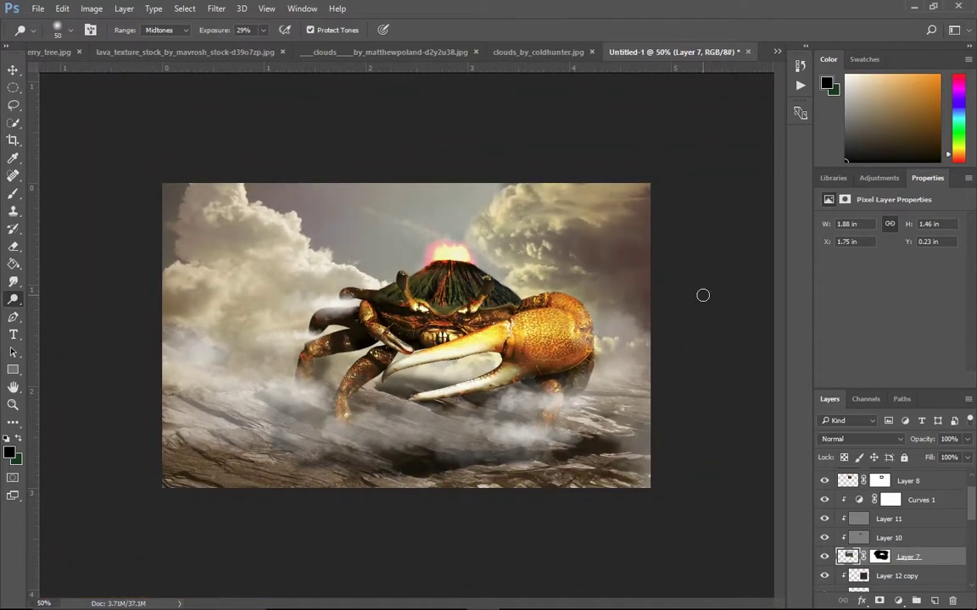
- Stamp all visible layers into Layer 13 and move it to the top of the stack
key("ctrl+plus")
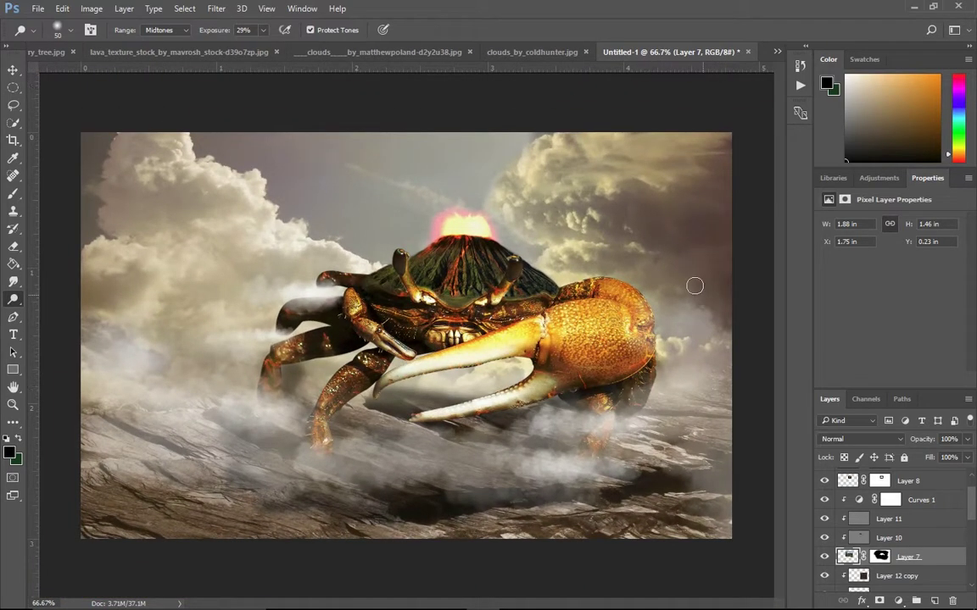
left_click(12, 70)
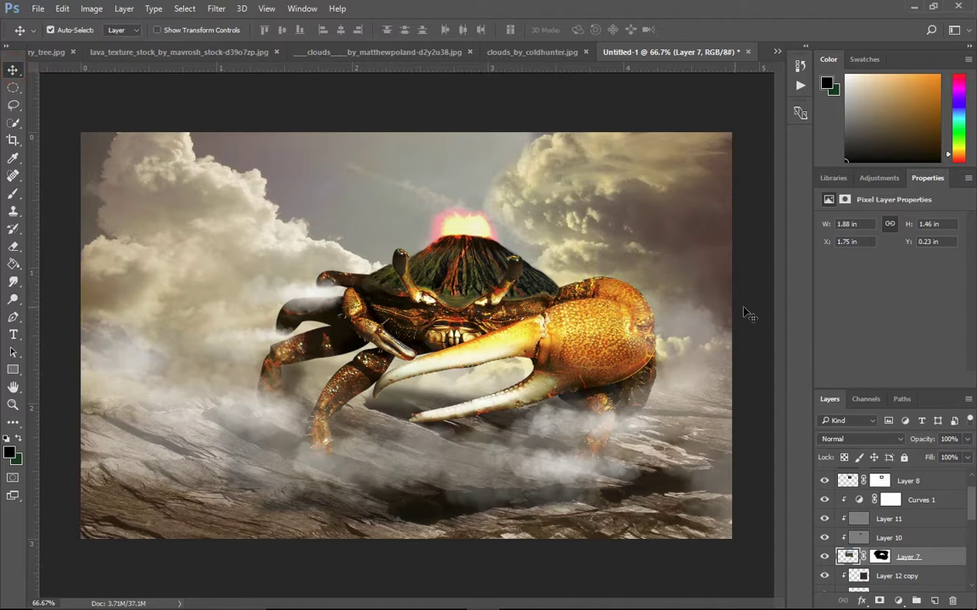
scroll(921, 523, "up", 2)
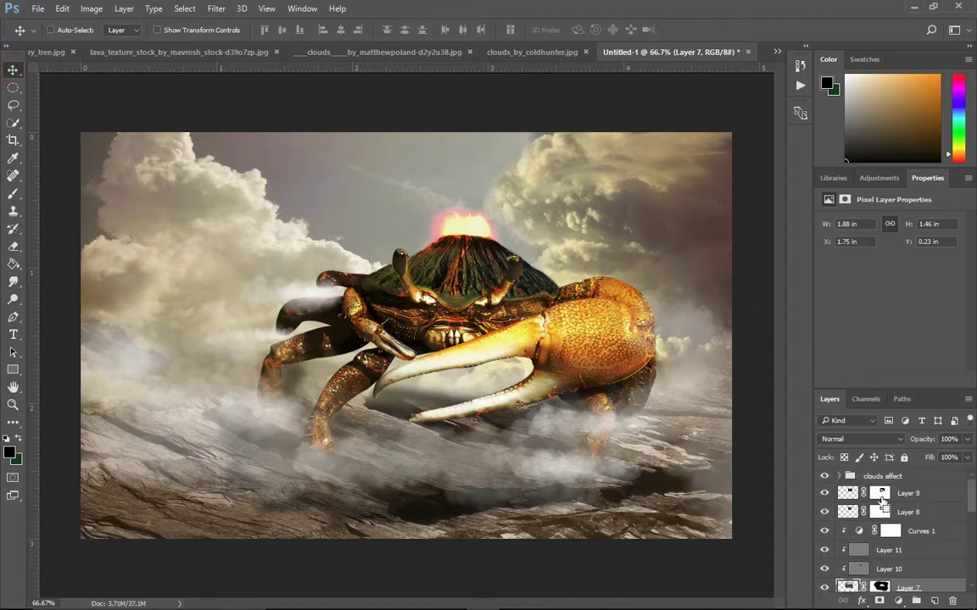
key("ctrl+shift+alt+e")
left_click_drag(855, 591, 865, 472)
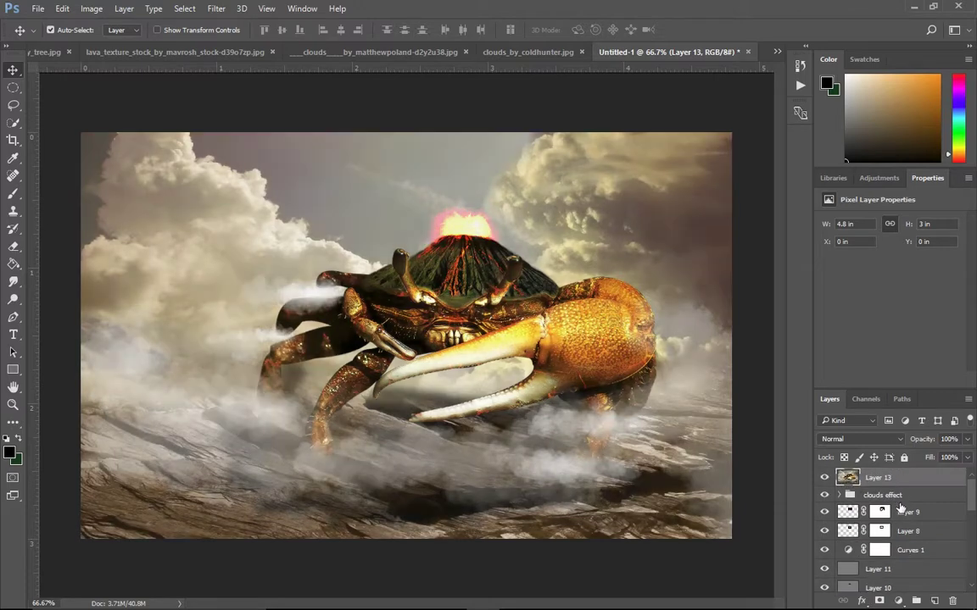
left_click(216, 9)
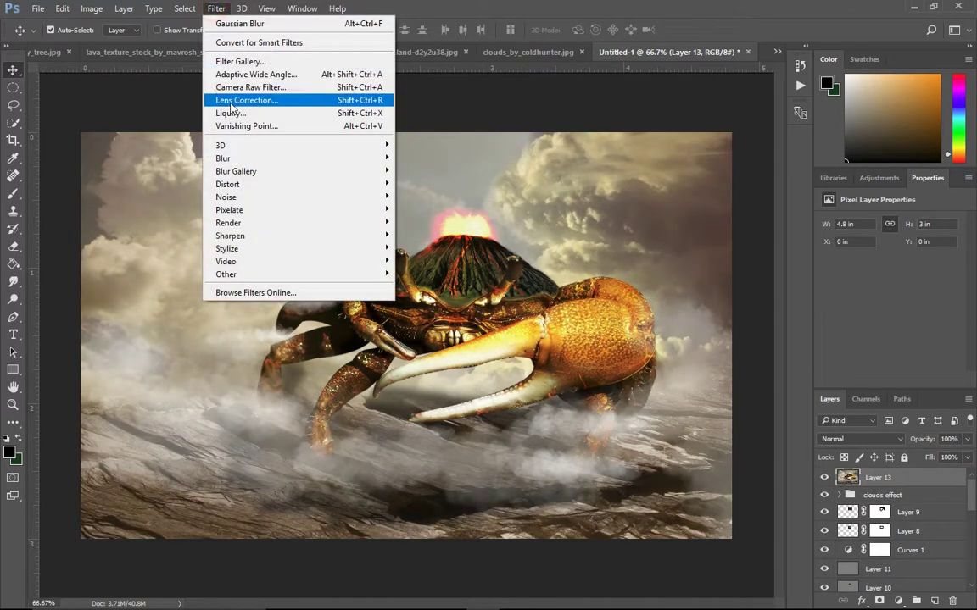
- In Camera Raw, set Temperature +13, Tint +6, Exposure +0.20, Clarity +4, Vibrance -10, and adjust Blacks
left_click(259, 87)
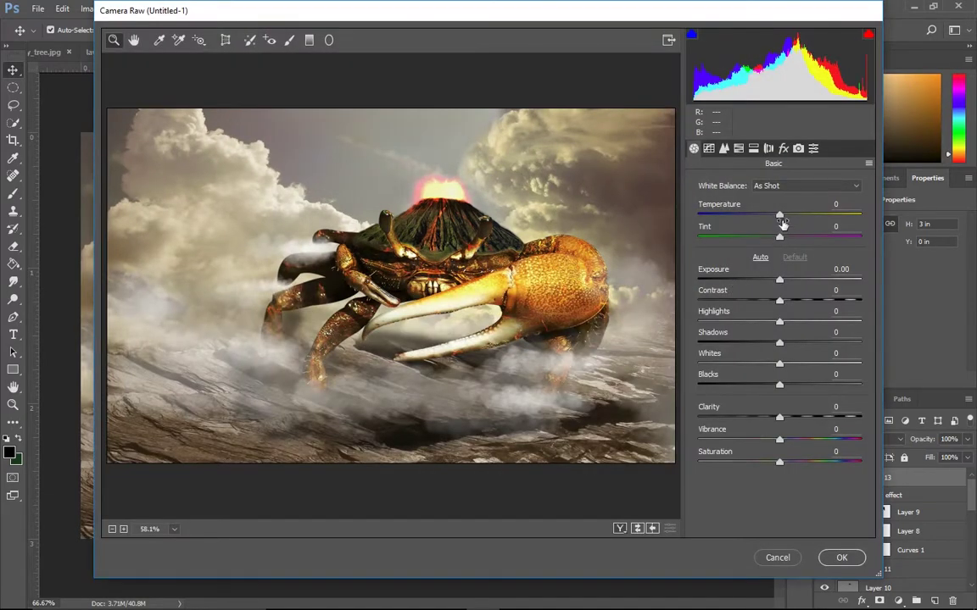
left_click_drag(787, 217, 791, 217)
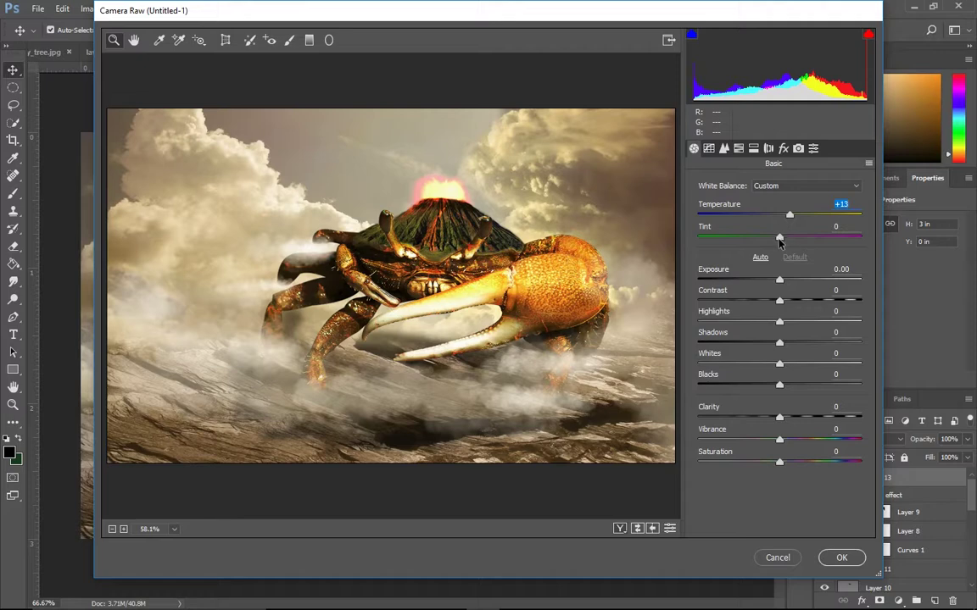
mouse_move(786, 240)
left_mouse_down()
mouse_move(770, 236)
mouse_move(782, 235)
left_mouse_up()
left_click_drag(780, 280, 788, 308)
left_click(784, 306)
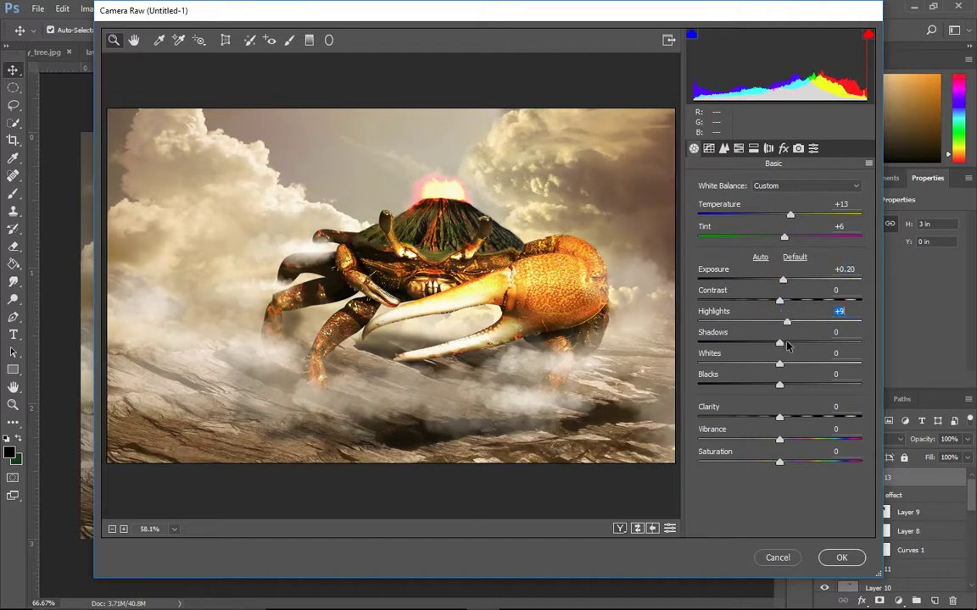
left_click_drag(783, 419, 772, 440)
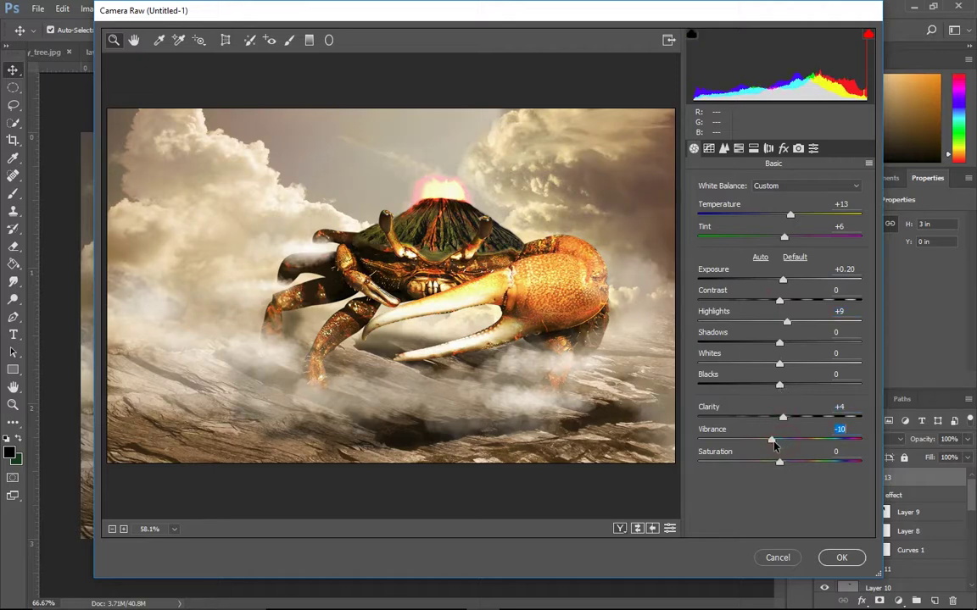
left_click_drag(780, 465, 780, 463)
mouse_move(770, 386)
left_mouse_down()
mouse_move(740, 386)
mouse_move(780, 394)
left_mouse_up()
left_click_drag(779, 384, 782, 384)
- Add a -31 vignette in the Effects panel and apply the Camera Raw grade
left_click(784, 148)
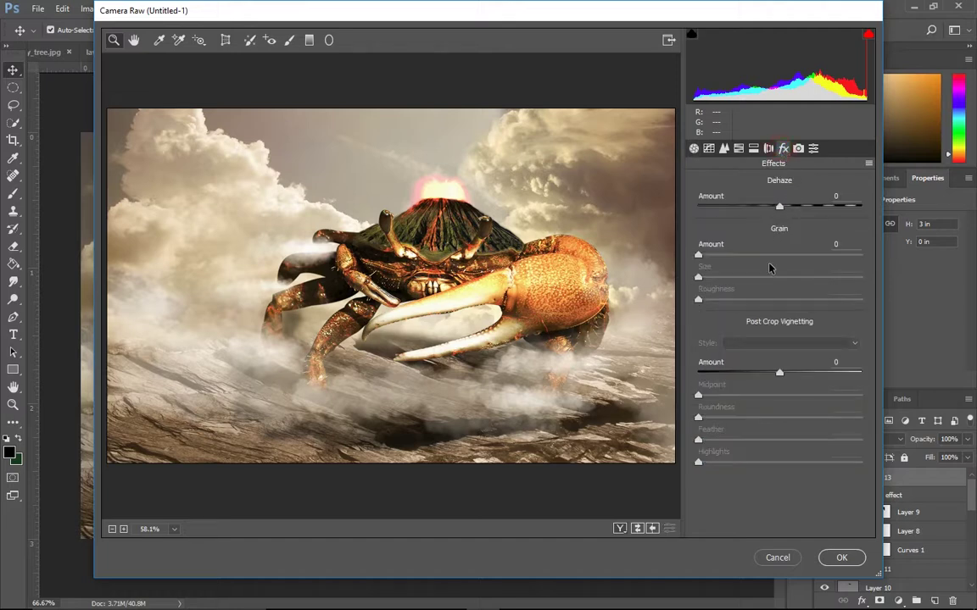
left_click_drag(779, 373, 754, 375)
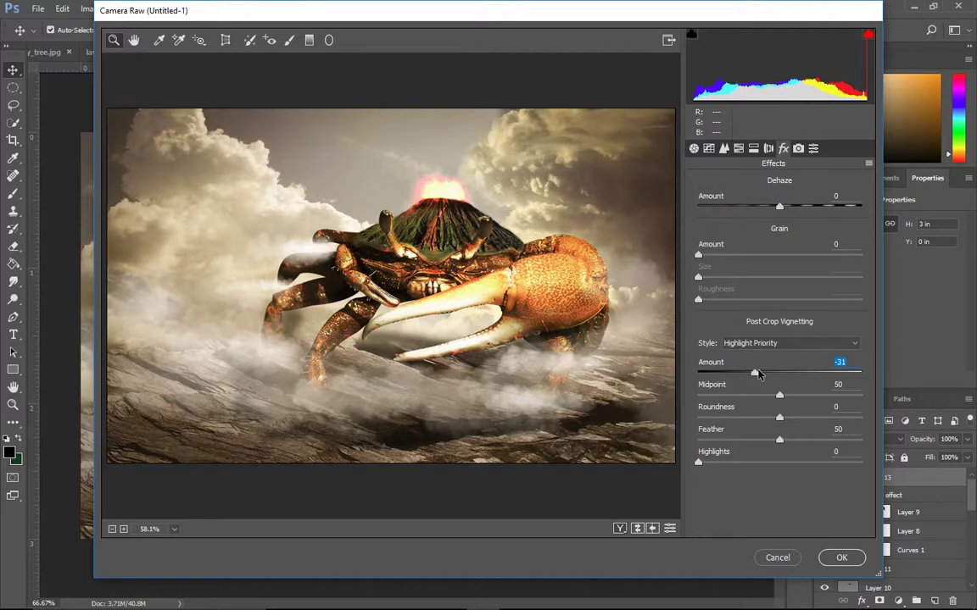
left_click(840, 558)
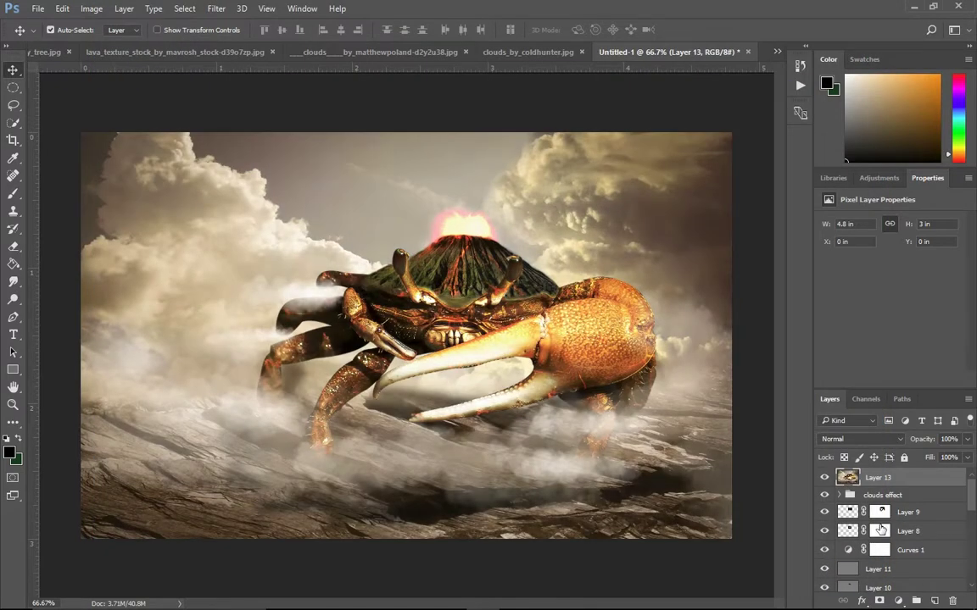
- Toggle Layer 13 and Layer 4 copy to compare the graded and ungraded image
left_click(824, 479)
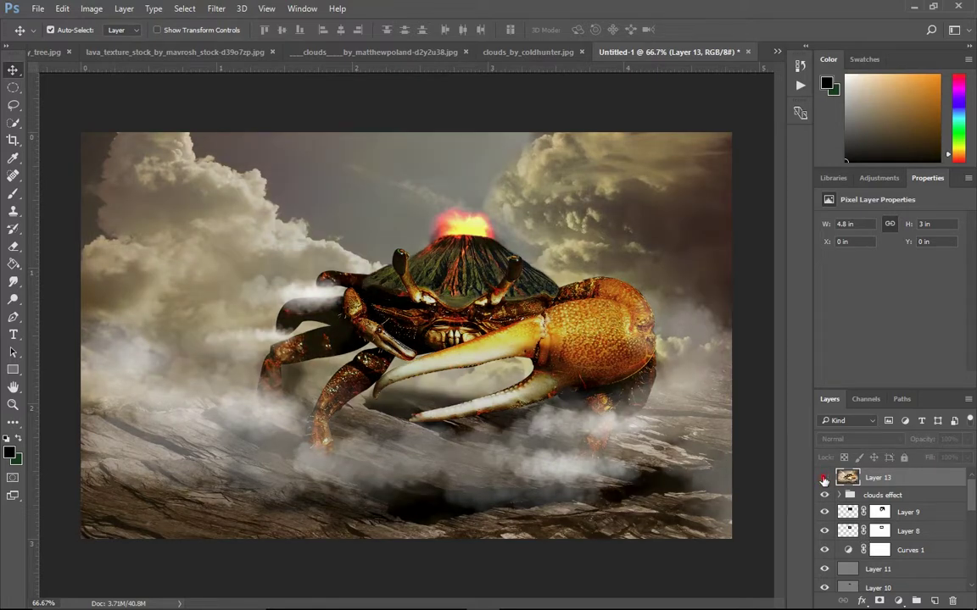
left_click(825, 479)
scroll(904, 525, "down", 2)
scroll(890, 534, "down", 2)
scroll(873, 543, "down", 2)
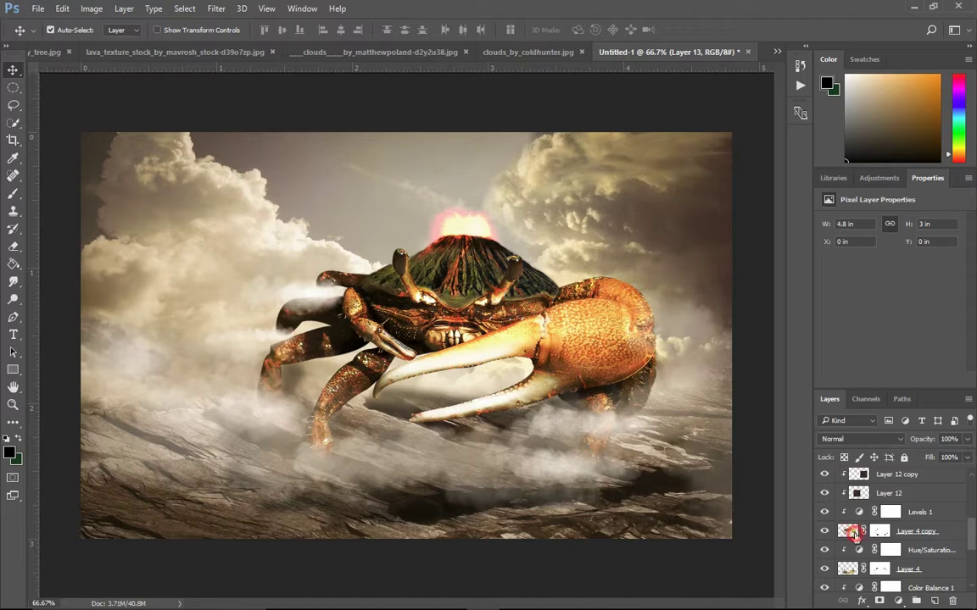
left_click(854, 532)
left_click(824, 531)
left_click(825, 532)
scroll(839, 535, "up", 1)
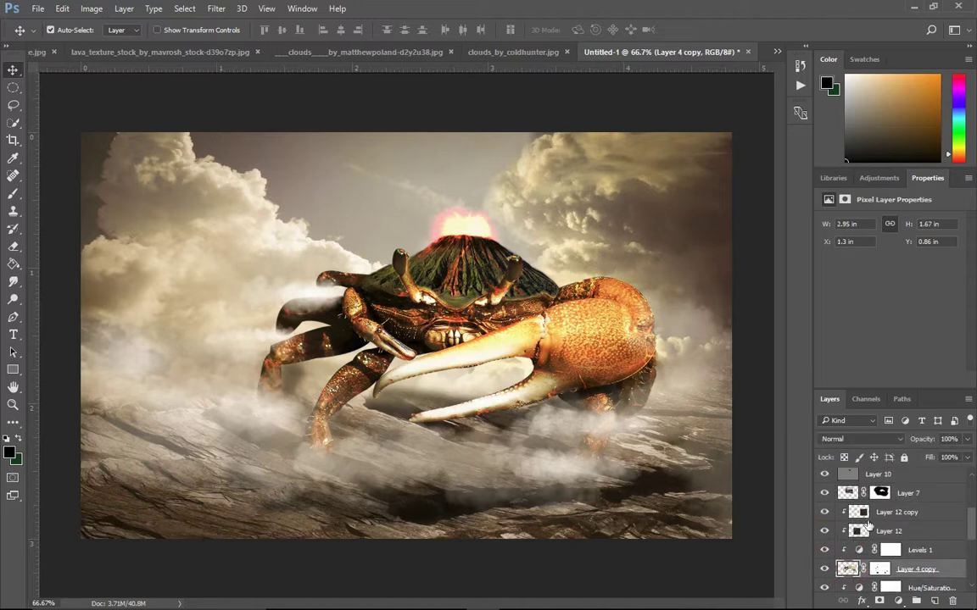
- Add a trial Curves adjustment above Layer 12 copy with a lifted black point
left_click(886, 513)
left_click(898, 600)
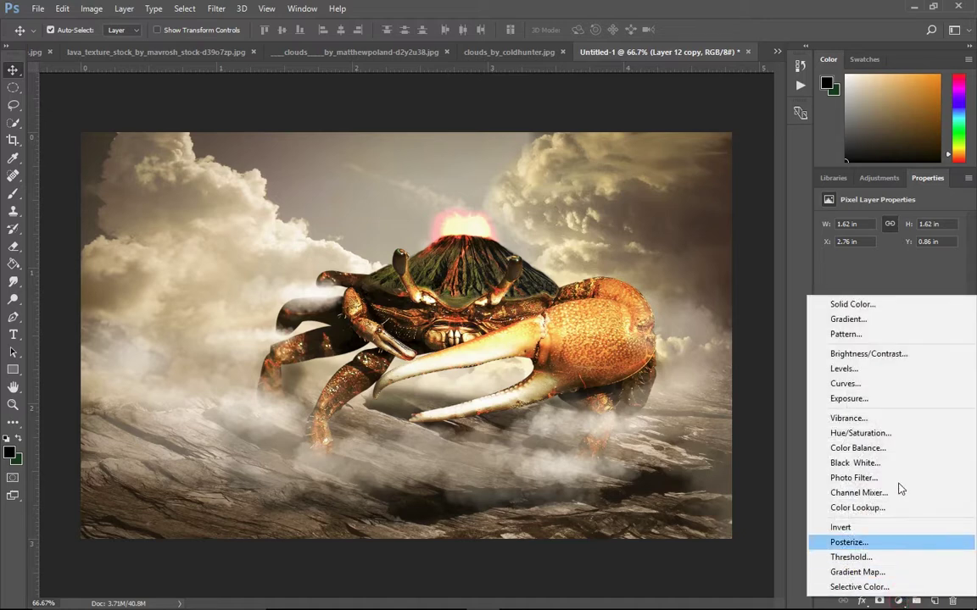
left_click(867, 385)
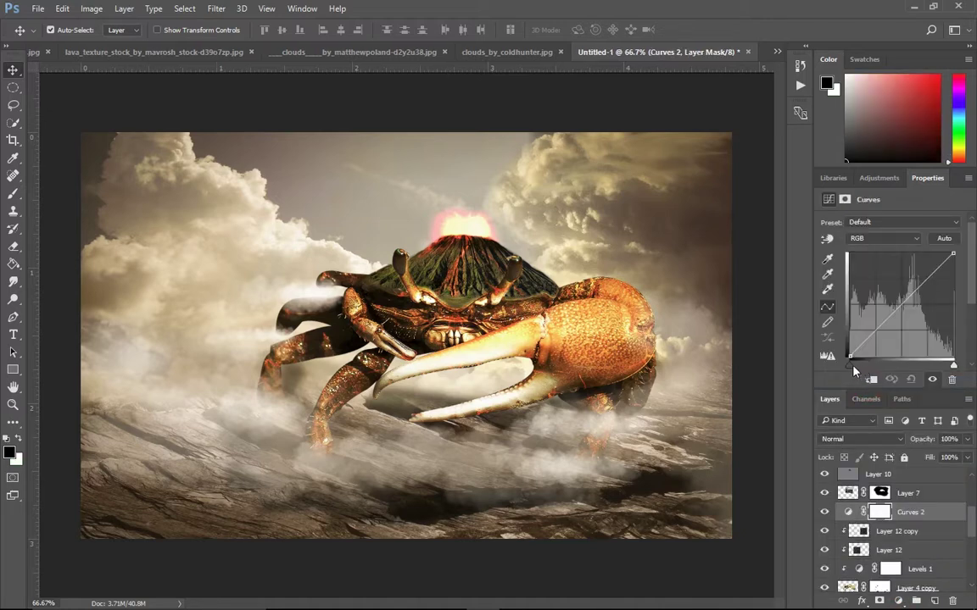
mouse_move(850, 355)
left_mouse_down()
mouse_move(847, 339)
mouse_move(846, 360)
left_mouse_up()
key("ctrl+shift+alt+e")
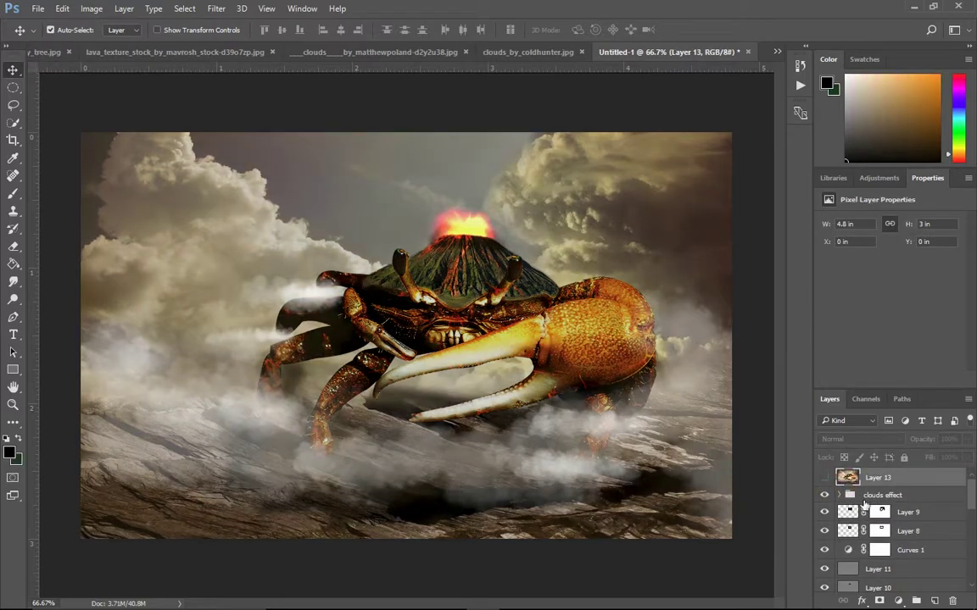
- Delete the trial Curves 2 and add a new Curves adjustment above Layer 13
left_click(825, 477)
scroll(865, 521, "down", 3)
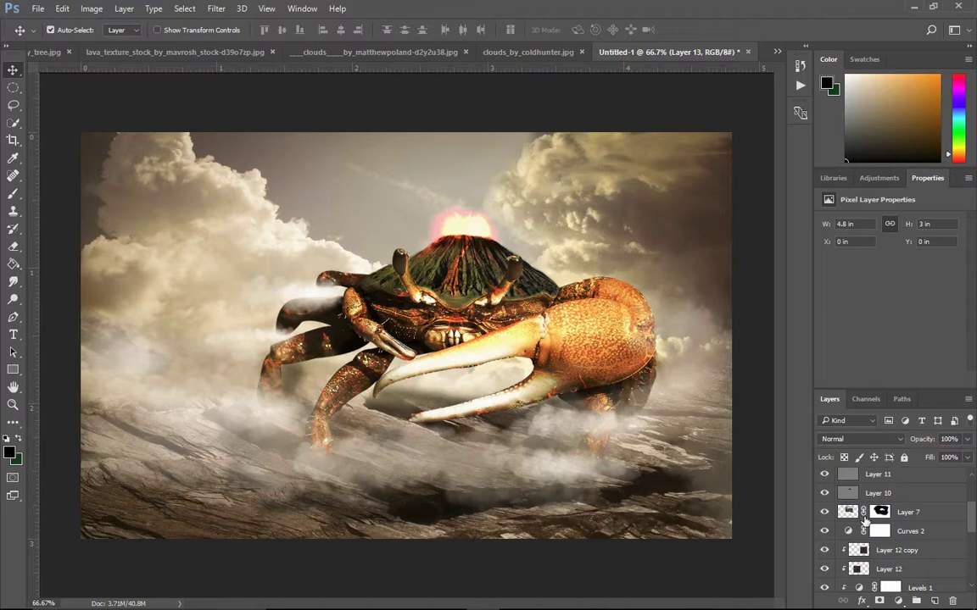
left_click(845, 530)
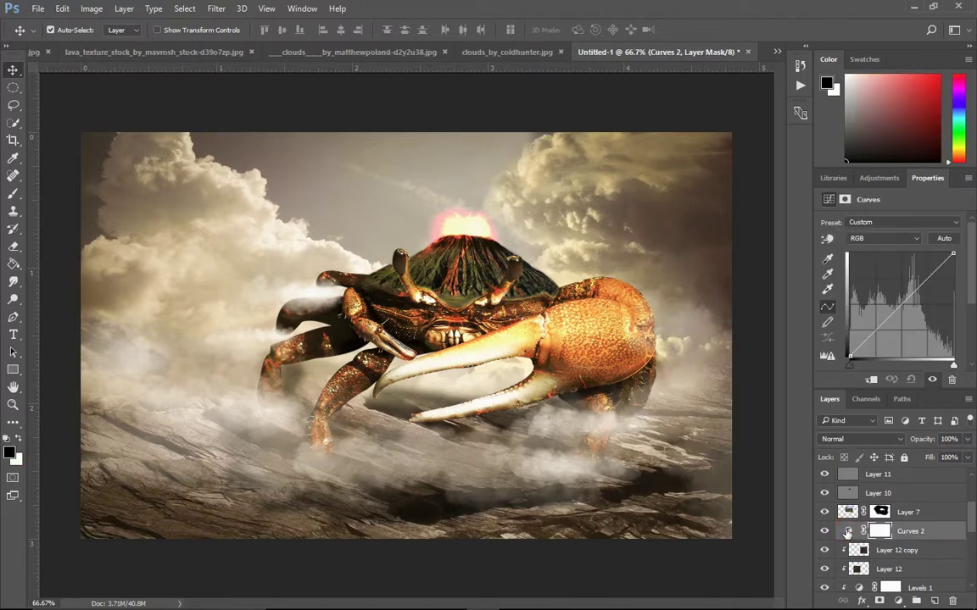
key("Delete")
scroll(875, 525, "up", 2)
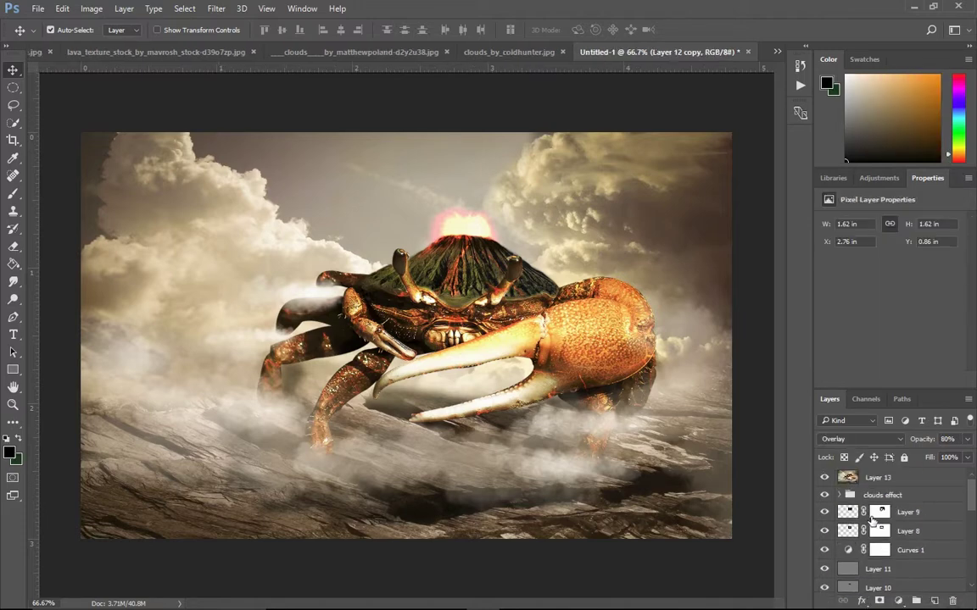
left_click(853, 479)
left_click(898, 600)
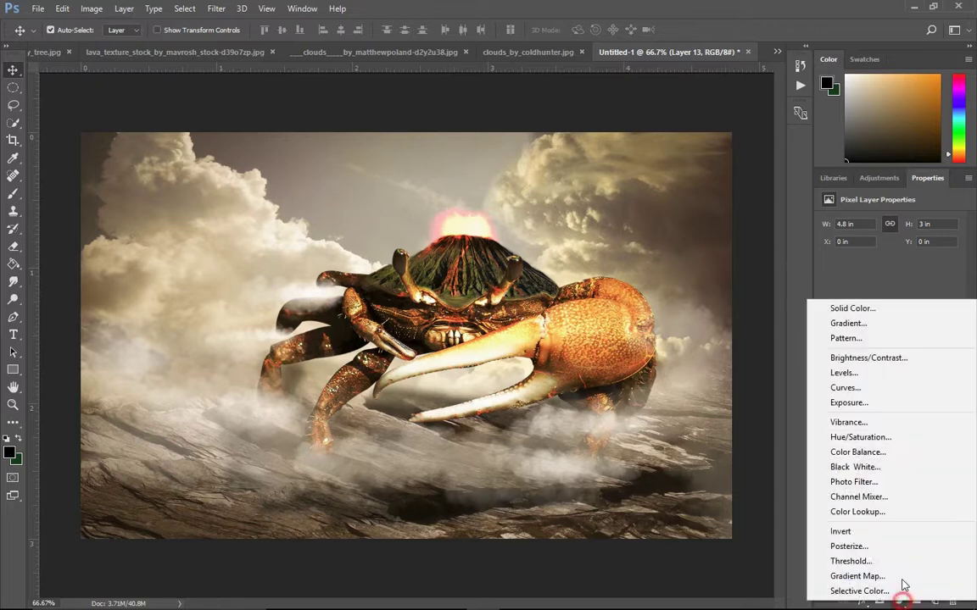
left_click(874, 388)
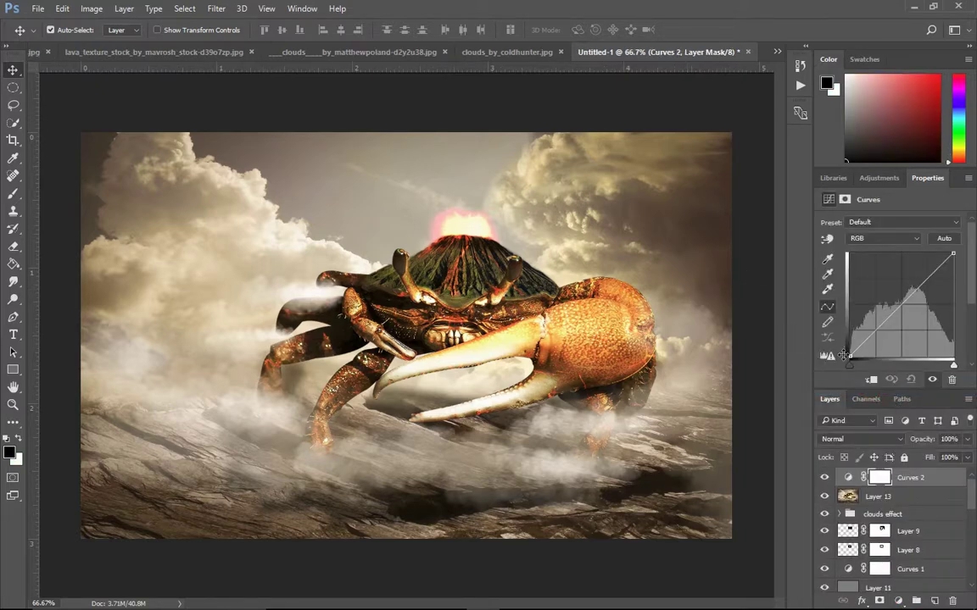
- Lift the Curves 2 black point, clip it to Layer 13, and reopen its curve settings
left_click_drag(851, 356, 842, 343)
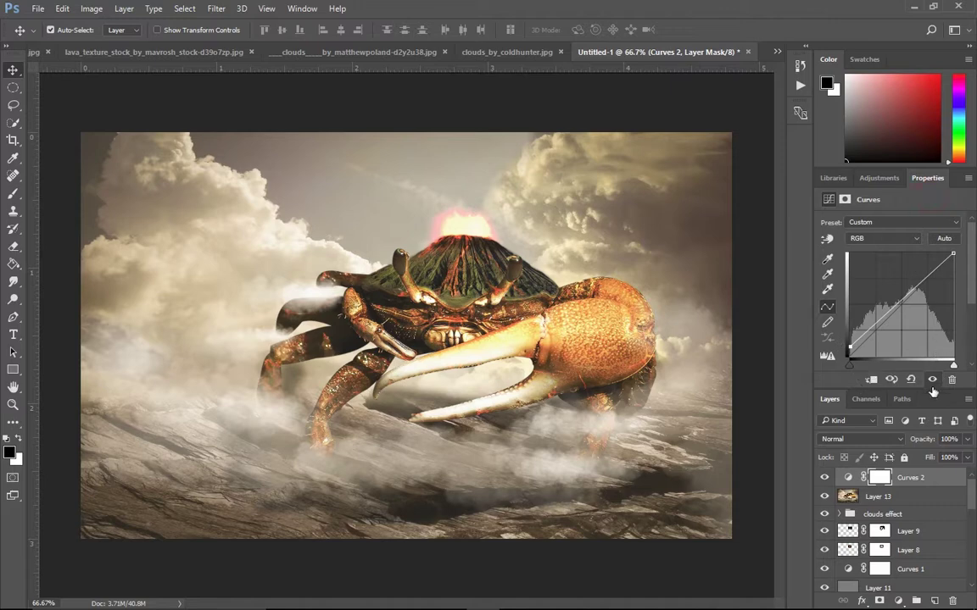
left_click(887, 497)
left_click(850, 480)
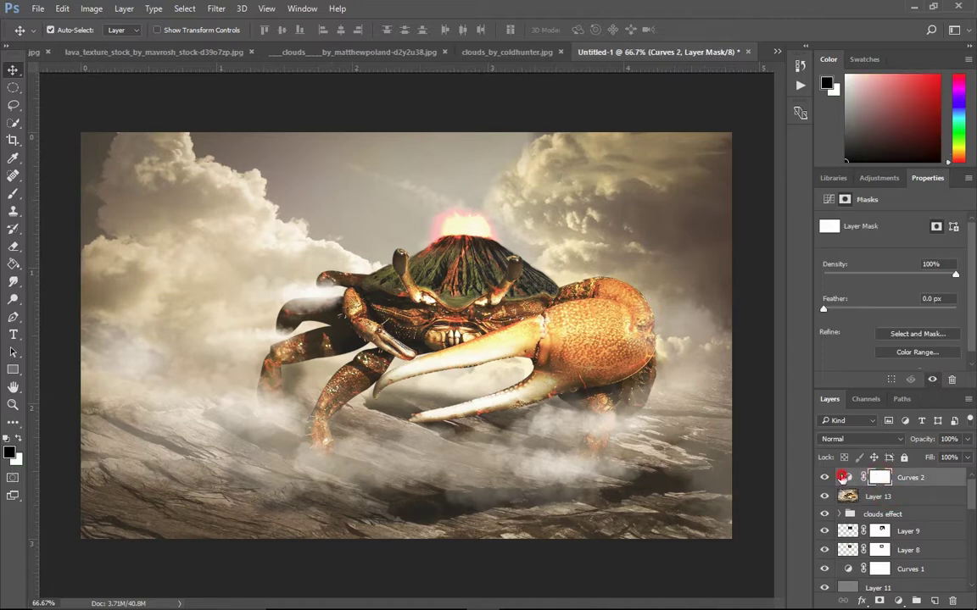
left_click(848, 478)
left_click(873, 379)
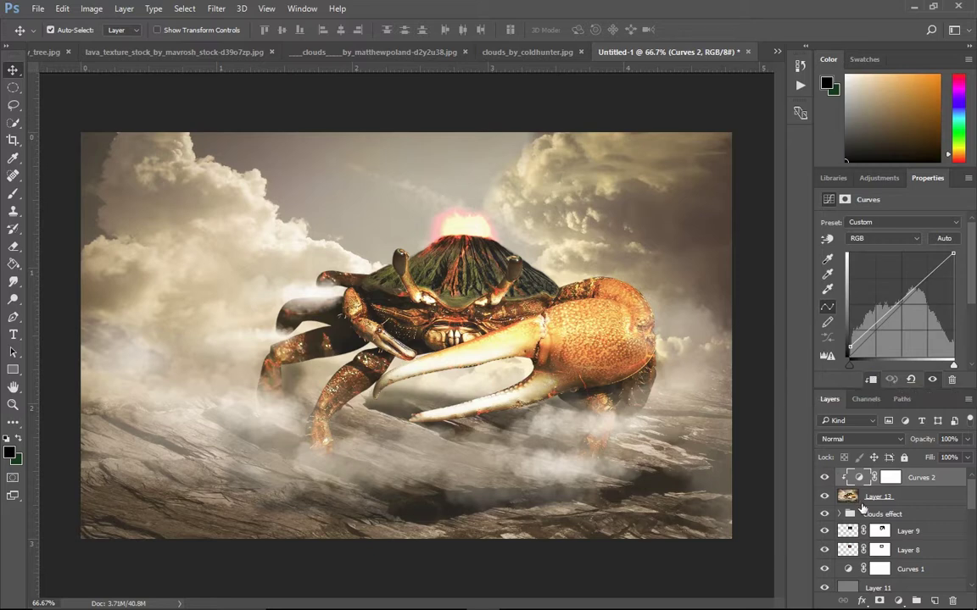
left_click(855, 513)
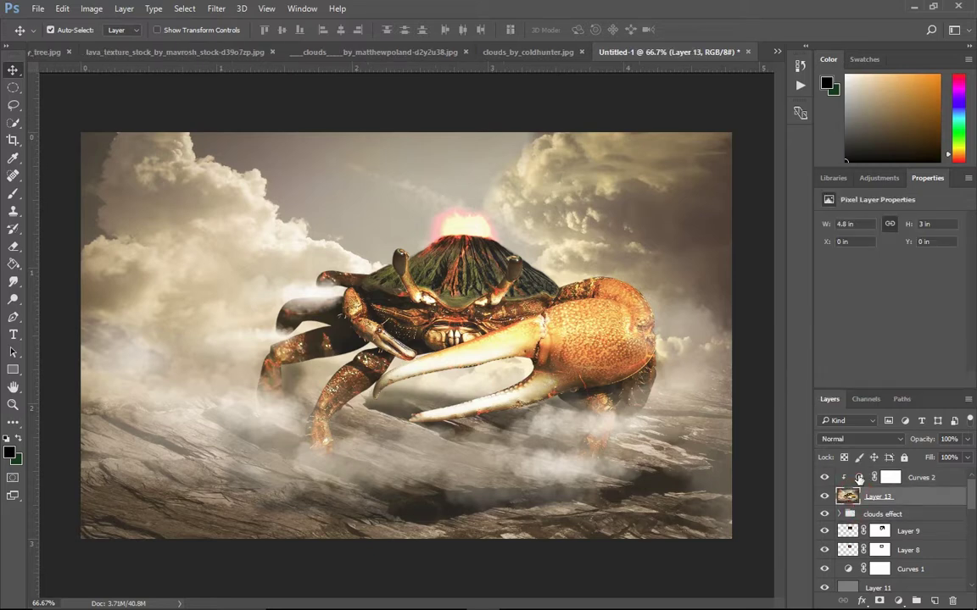
left_click(859, 478)
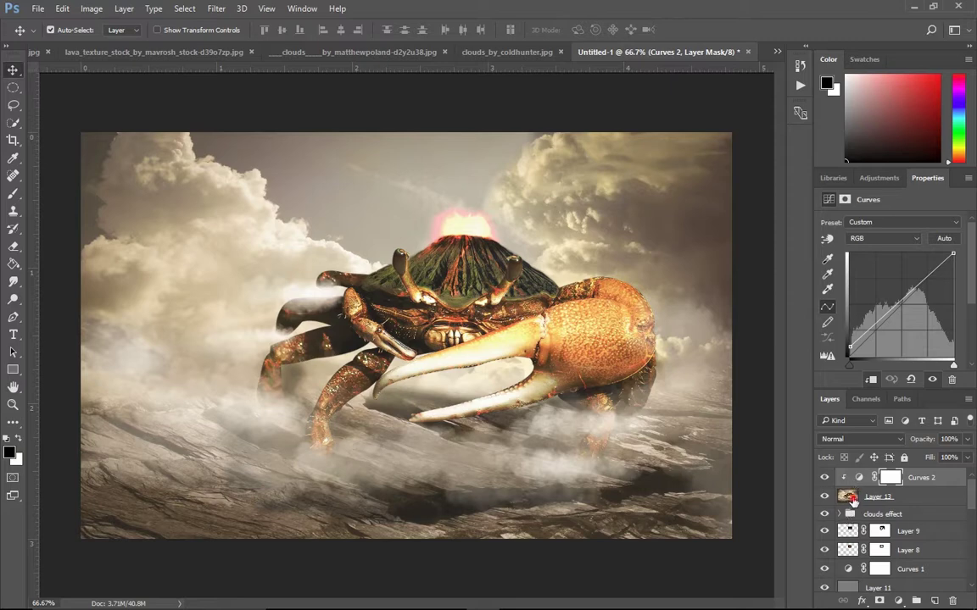
left_click(853, 500)
key("alt+bracketright")
- Create new Layer 14 and select the 400 px cloud brush
key("ctrl+shift+alt+n")
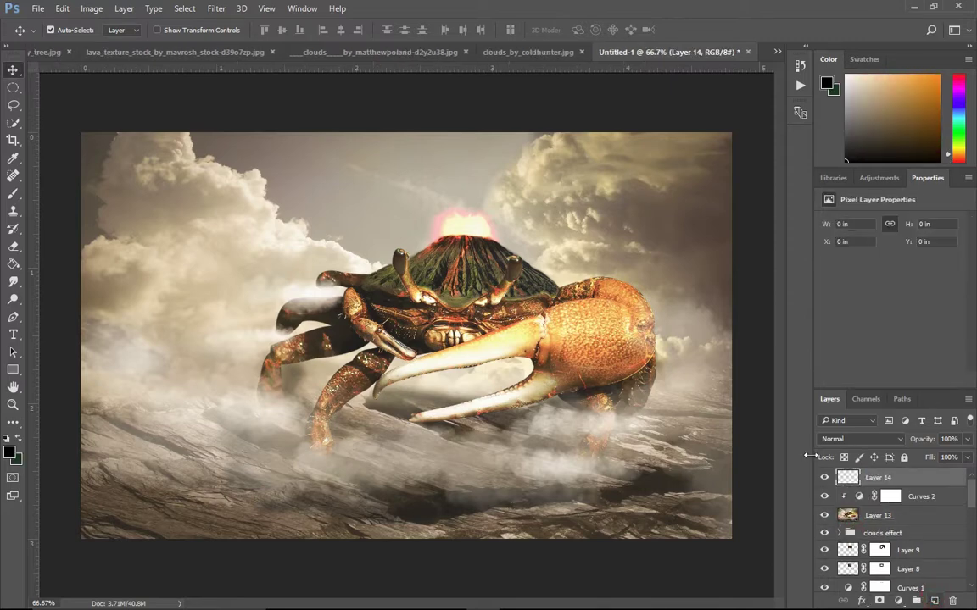
key("b")
left_click(60, 30)
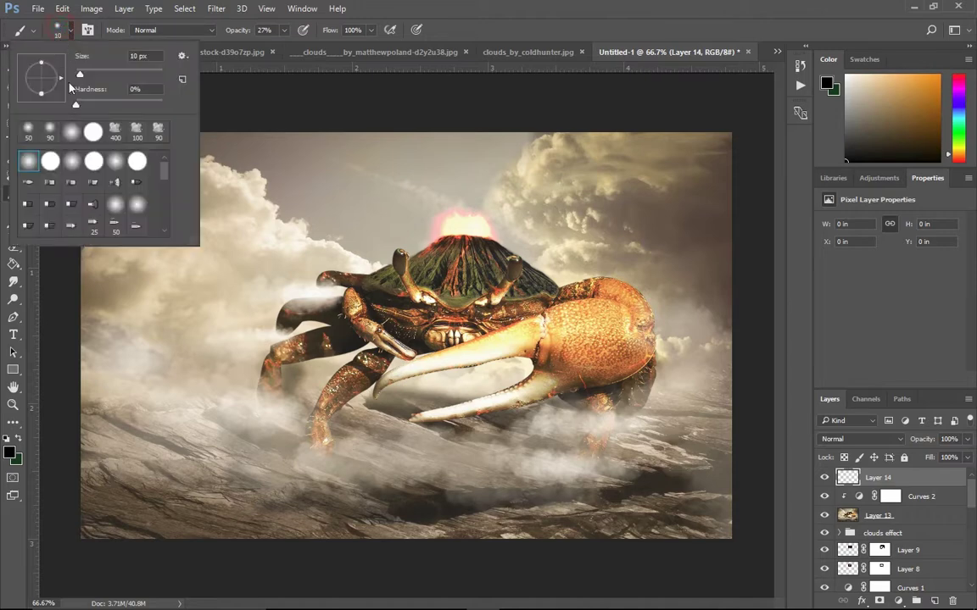
left_click(116, 132)
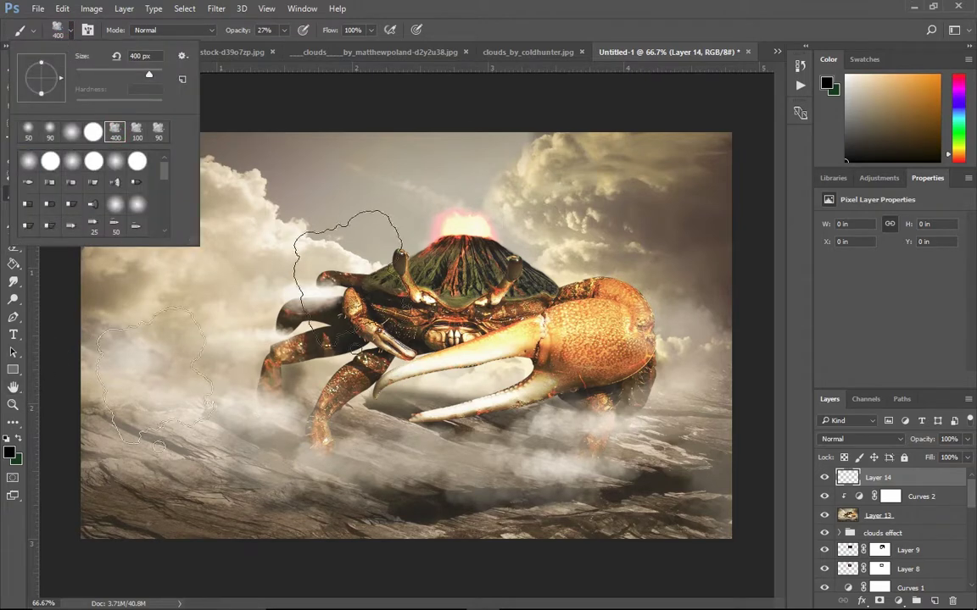
left_click(436, 148)
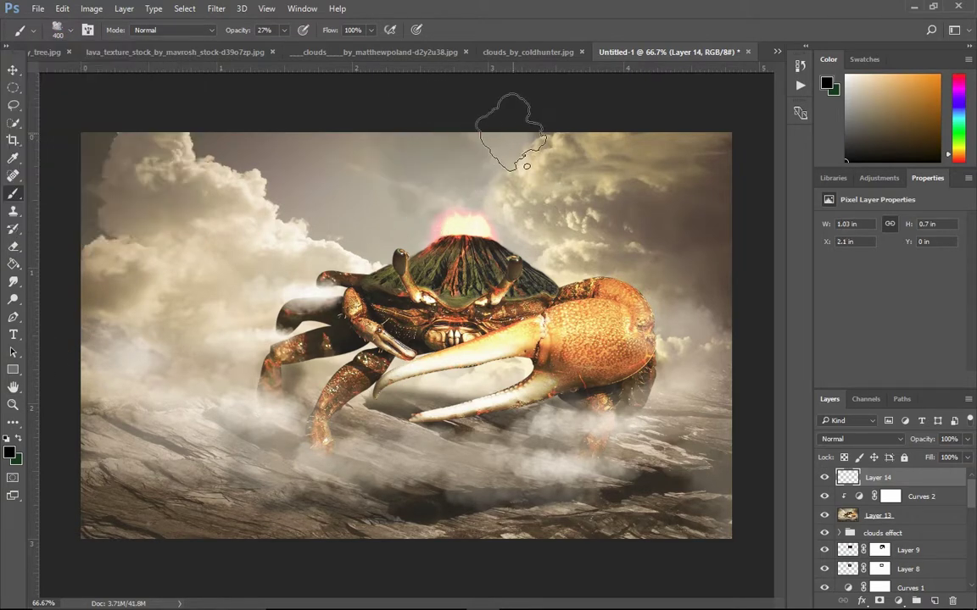
- Paint a soft warm-orange glow across the top of the sky
left_click(905, 114)
left_click_drag(927, 105, 930, 89)
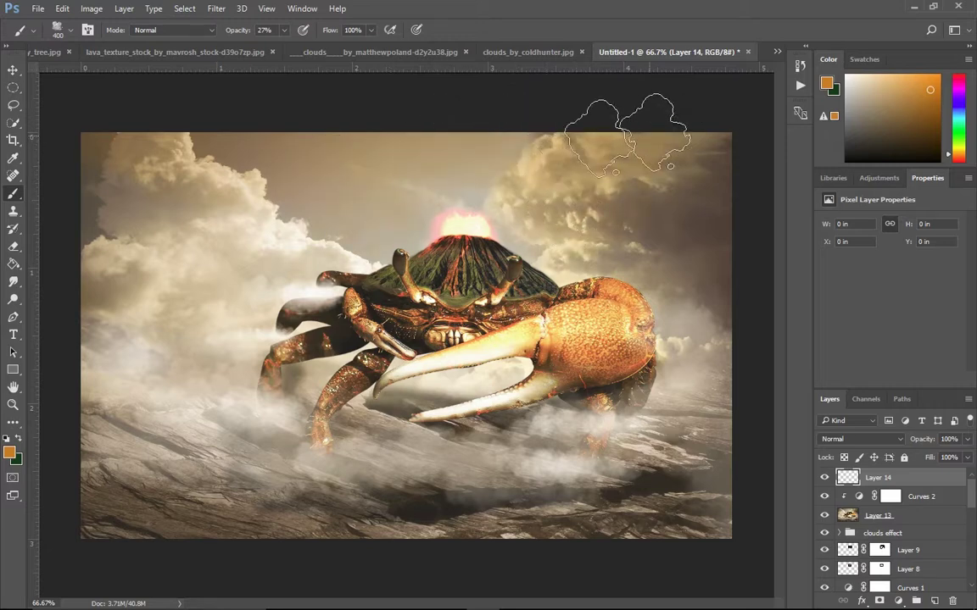
left_click_drag(352, 191, 127, 199)
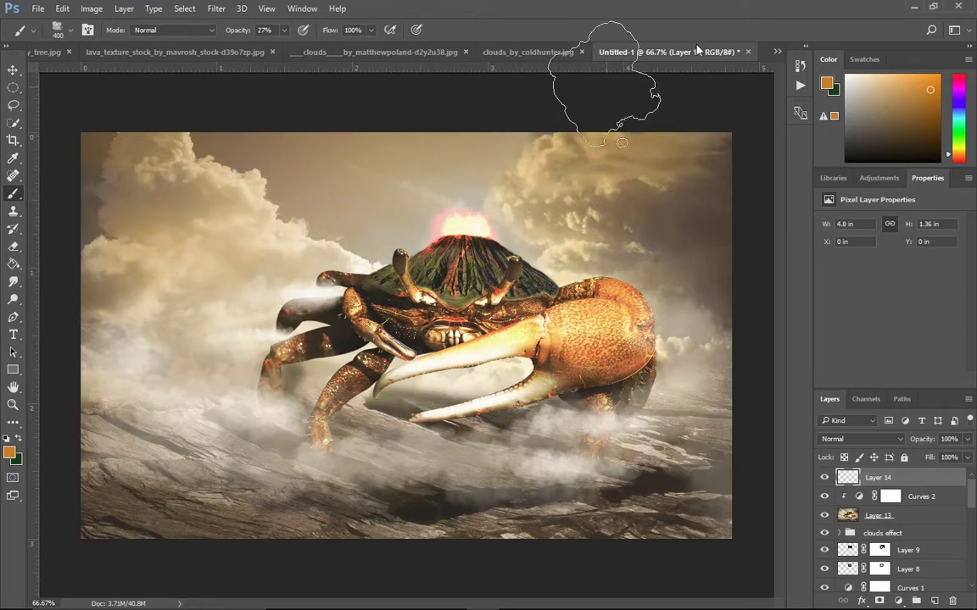
left_click(13, 70)
left_click(163, 96)
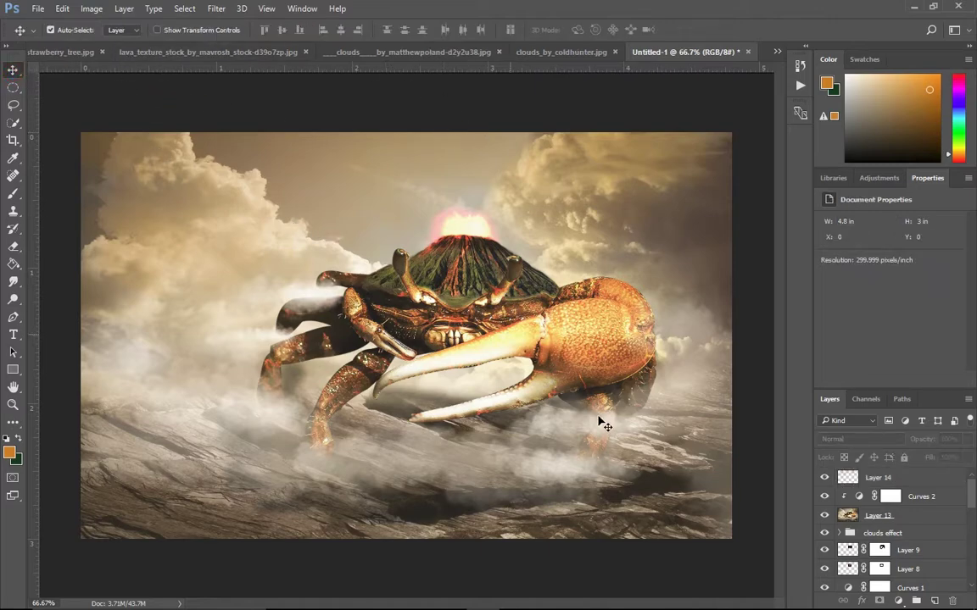
- Paste the flying birds as Layer 15 and move it up the Layers panel below Layer 14
scroll(618, 416, "up", 1)
scroll(619, 416, "down", 1)
scroll(618, 416, "up", 1)
scroll(618, 415, "down", 1)
key("ctrl+v")
key("ctrl+t")
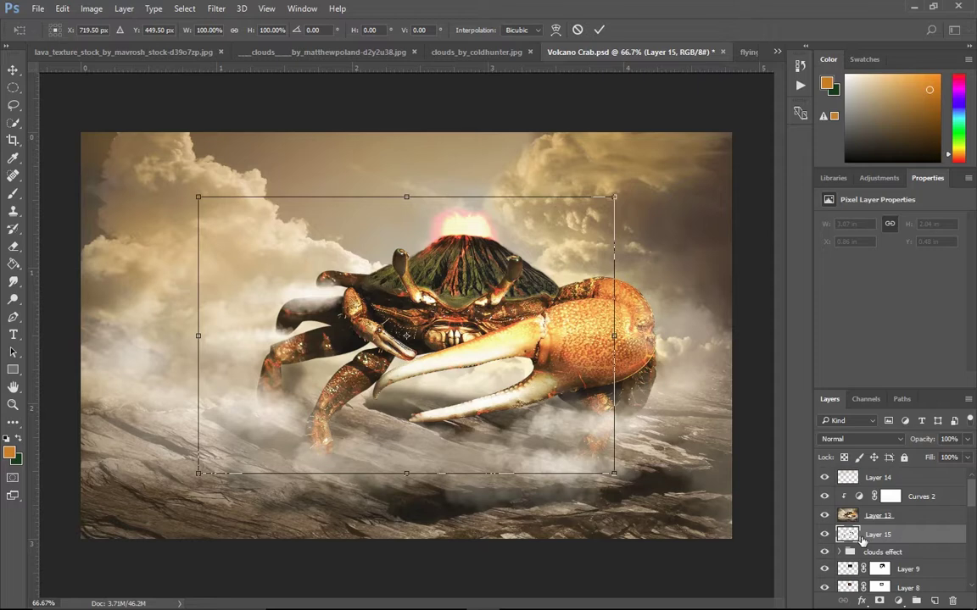
key("Return")
left_click_drag(862, 536, 907, 495)
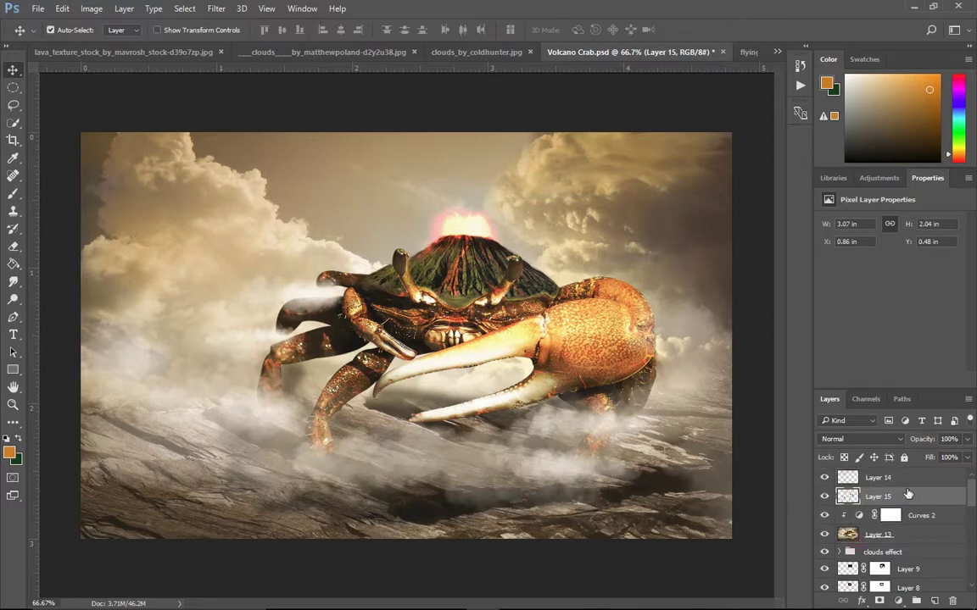
key("ctrl")
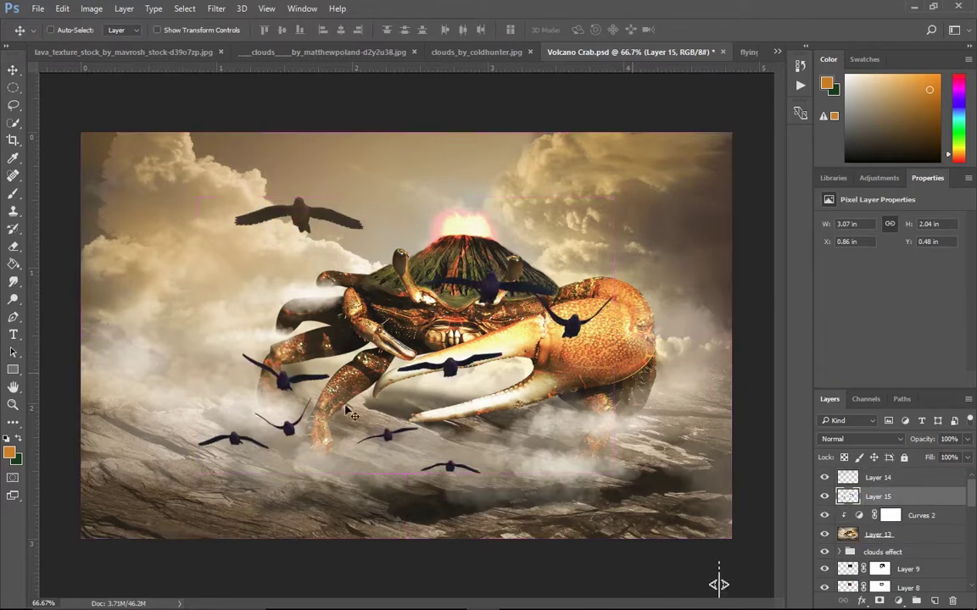
- Scale the birds to about 21% in the sky right of the volcano, with the layer above Layer 14
key("ctrl+t")
left_click_drag(210, 470, 325, 390)
left_click_drag(459, 317, 614, 229)
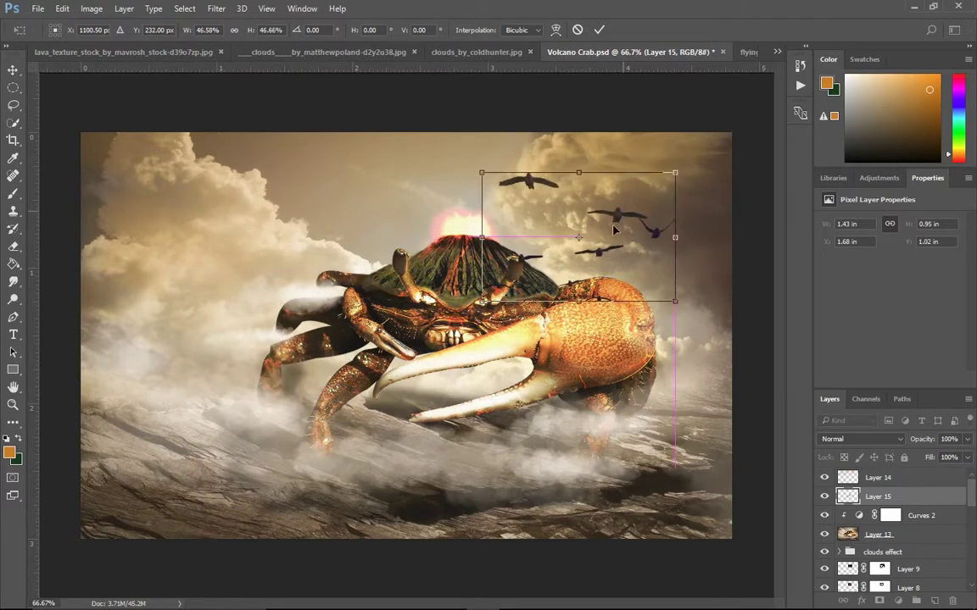
left_click_drag(482, 172, 534, 208)
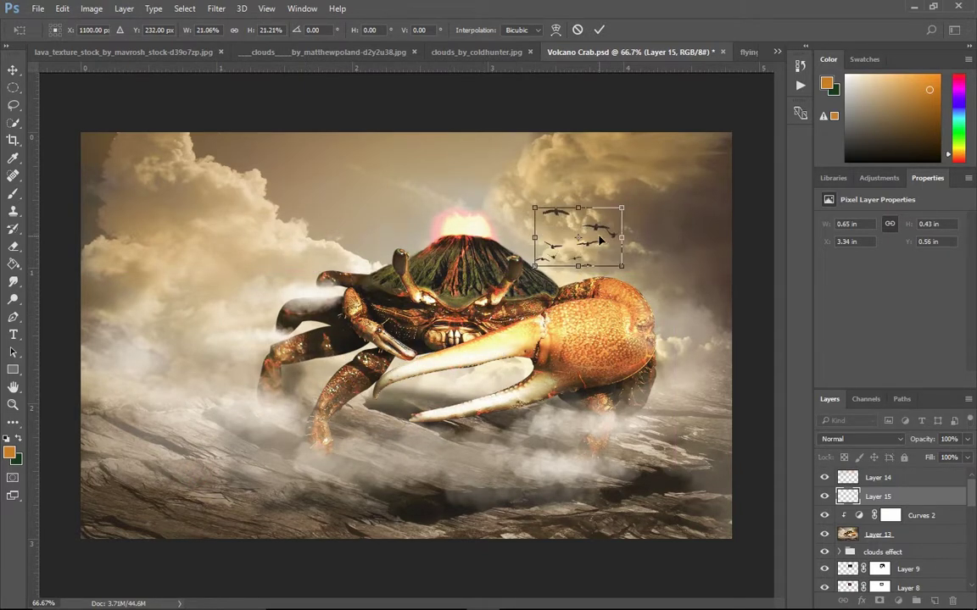
left_click_drag(599, 239, 575, 226)
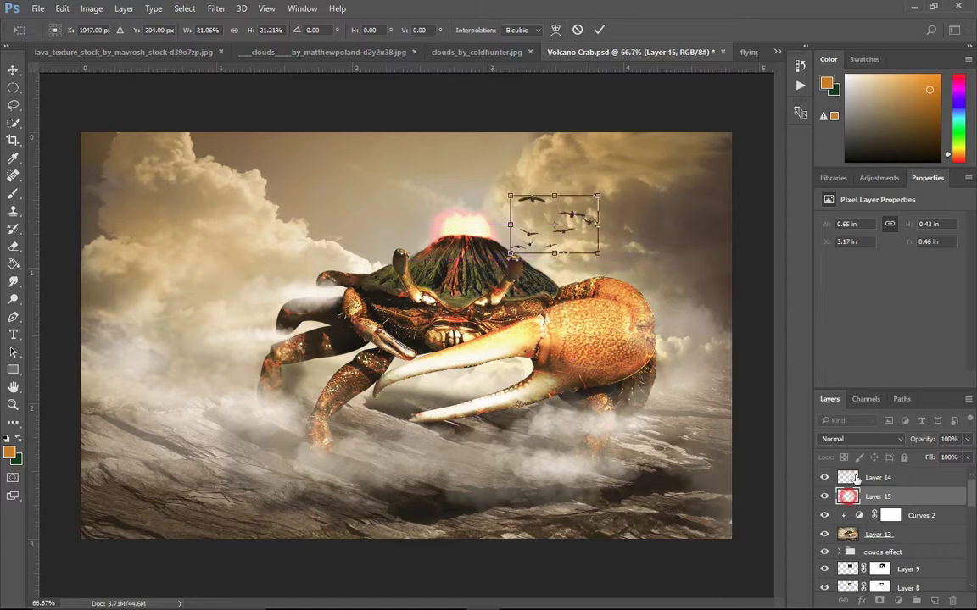
left_click_drag(853, 498, 854, 474)
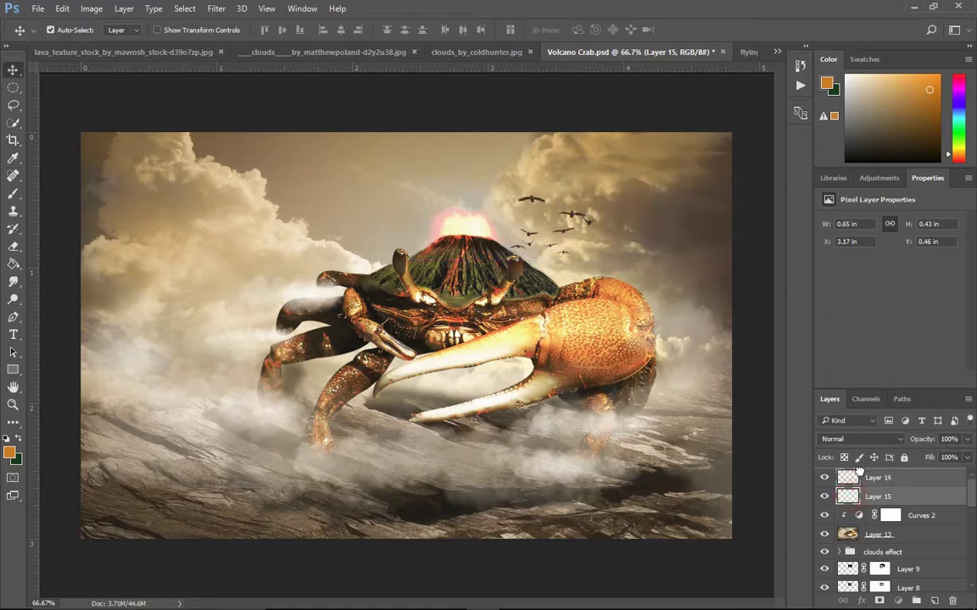
left_click(566, 234)
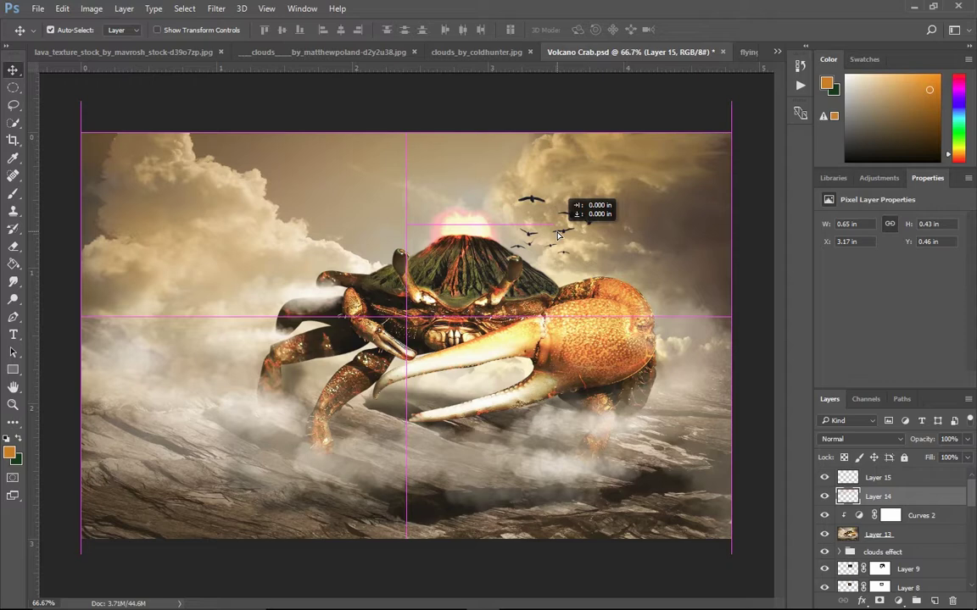
- Shrink the right-hand flock slightly and nudge it left and down
left_click(588, 222)
key("ctrl")
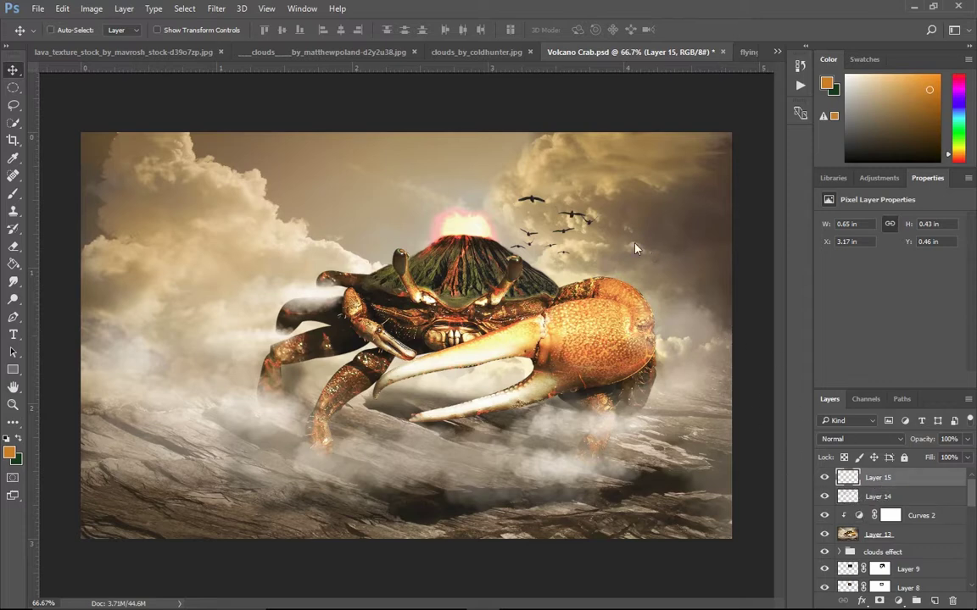
key("ctrl+t")
left_click_drag(605, 192, 591, 202)
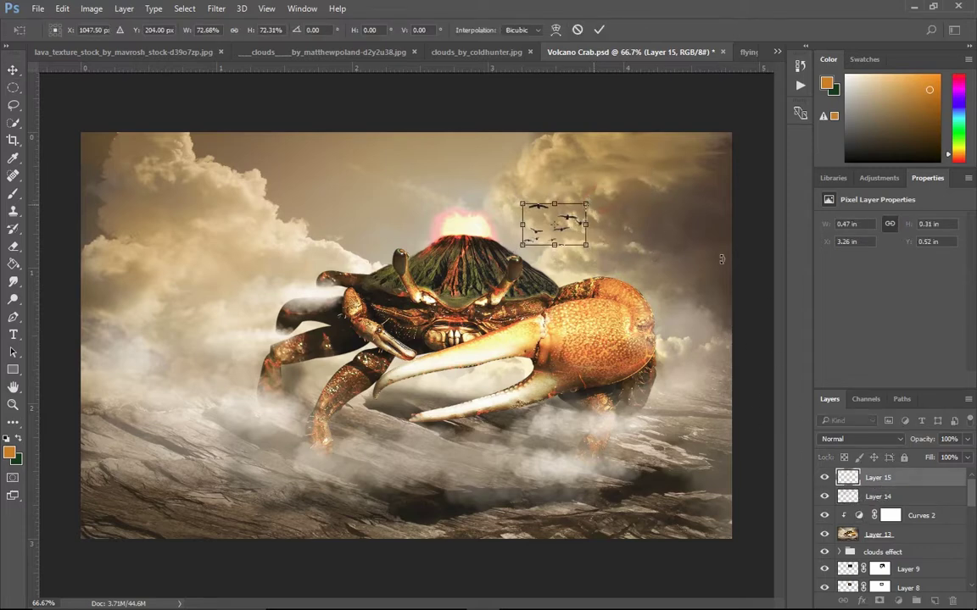
key("Return")
key("Left")
key("Left")
key("Left")
key("Left")
key("Left")
key("Down")
key("Down")
key("Down")
key("Left")
key("Left")
key("Left")
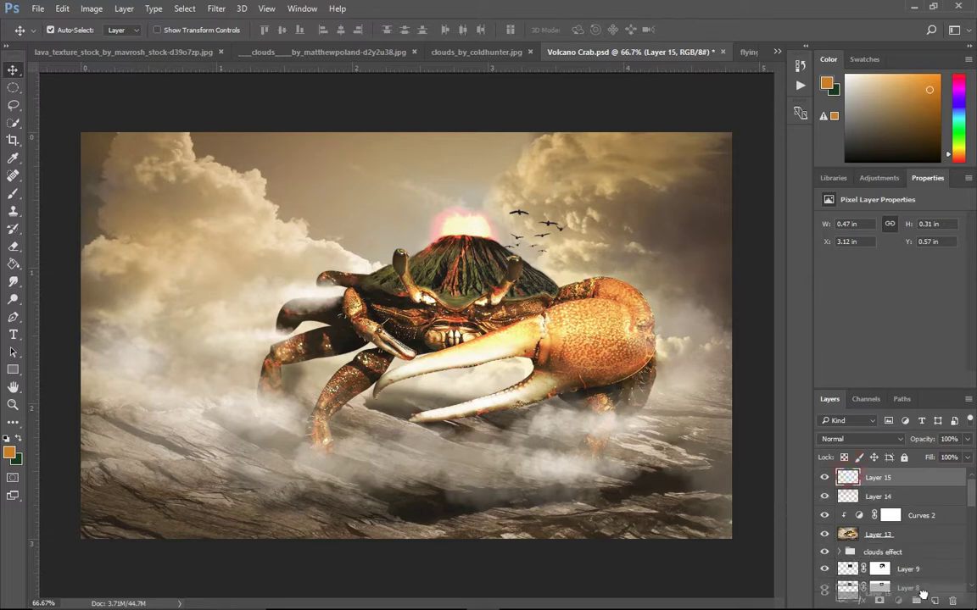
- Duplicate the flock as Layer 15 copy, enlarged to about 137% left of the volcano
left_click_drag(852, 482, 934, 600)
left_click_drag(556, 225, 532, 229)
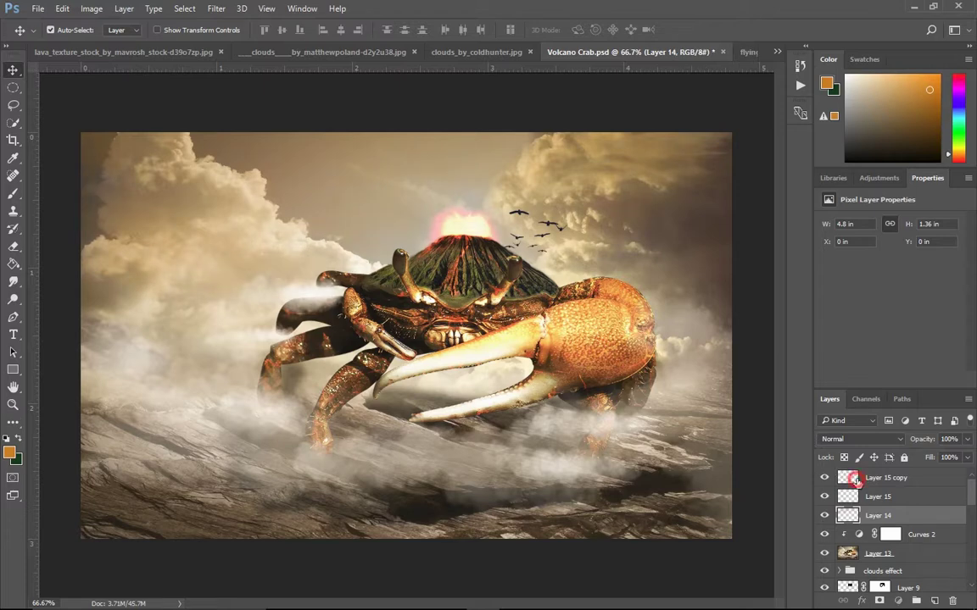
key("ctrl+t")
mouse_move(543, 225)
left_mouse_down()
mouse_move(367, 239)
mouse_move(338, 260)
left_mouse_up()
mouse_move(312, 224)
left_mouse_down()
mouse_move(273, 197)
mouse_move(316, 228)
mouse_move(283, 211)
mouse_move(302, 228)
left_mouse_up()
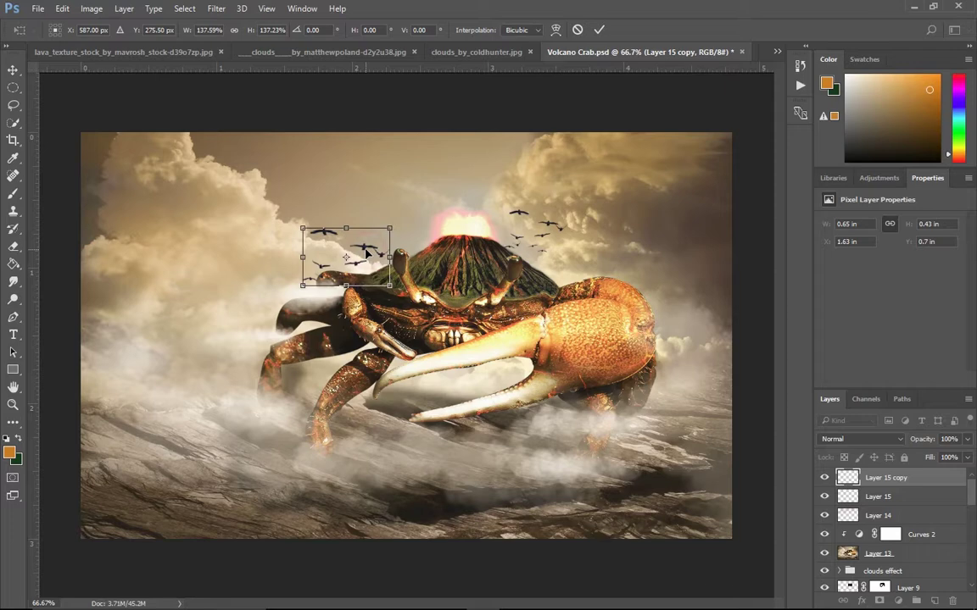
key("Return")
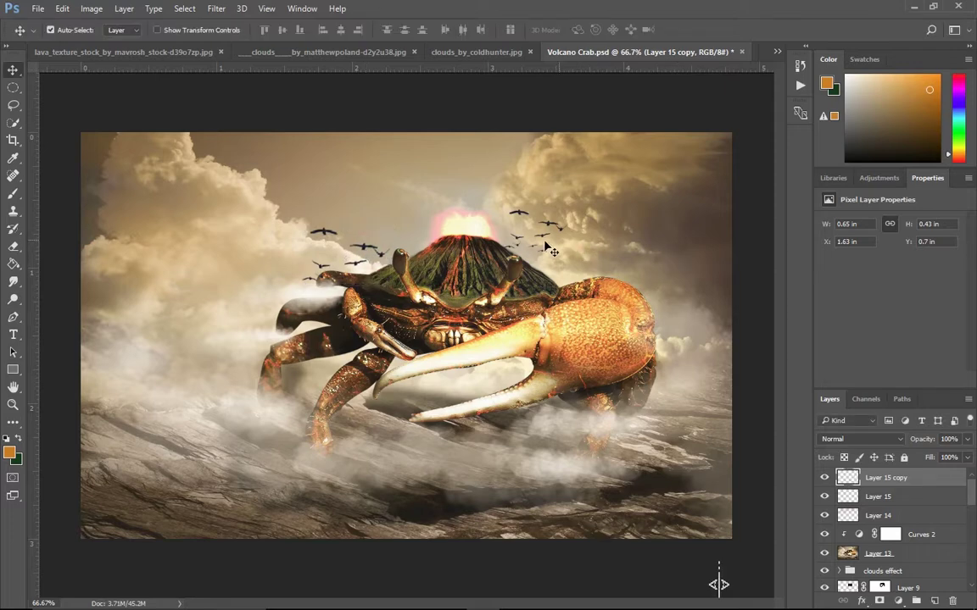
- Nudge the original right-hand flock slightly right and down
left_click(865, 496)
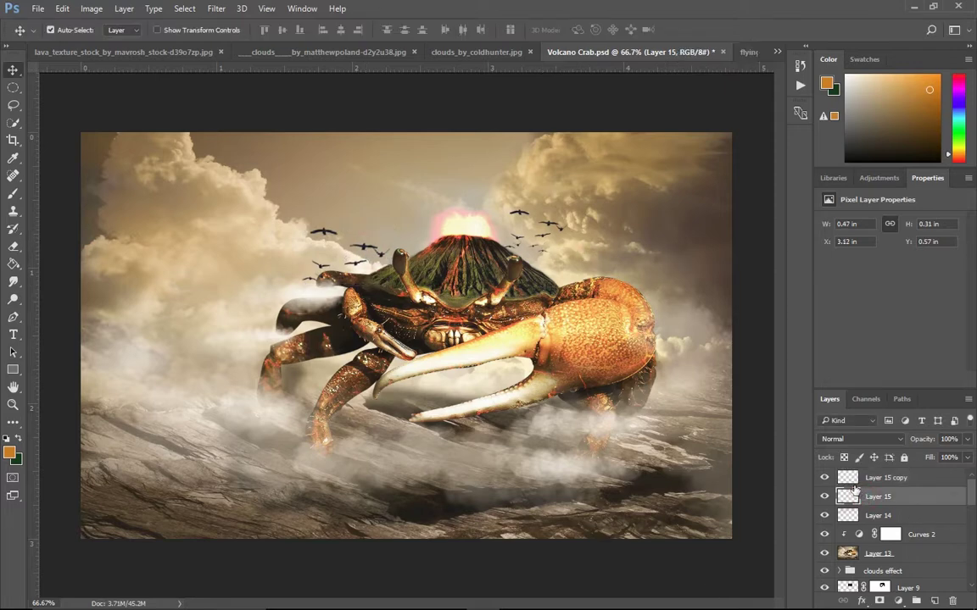
key("Right")
key("Right")
key("Right")
key("Down")
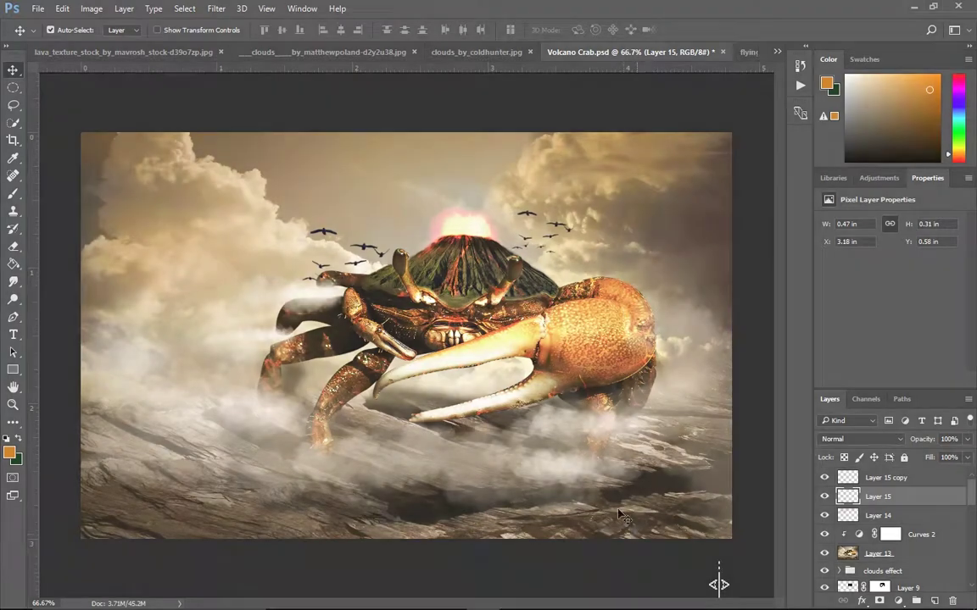